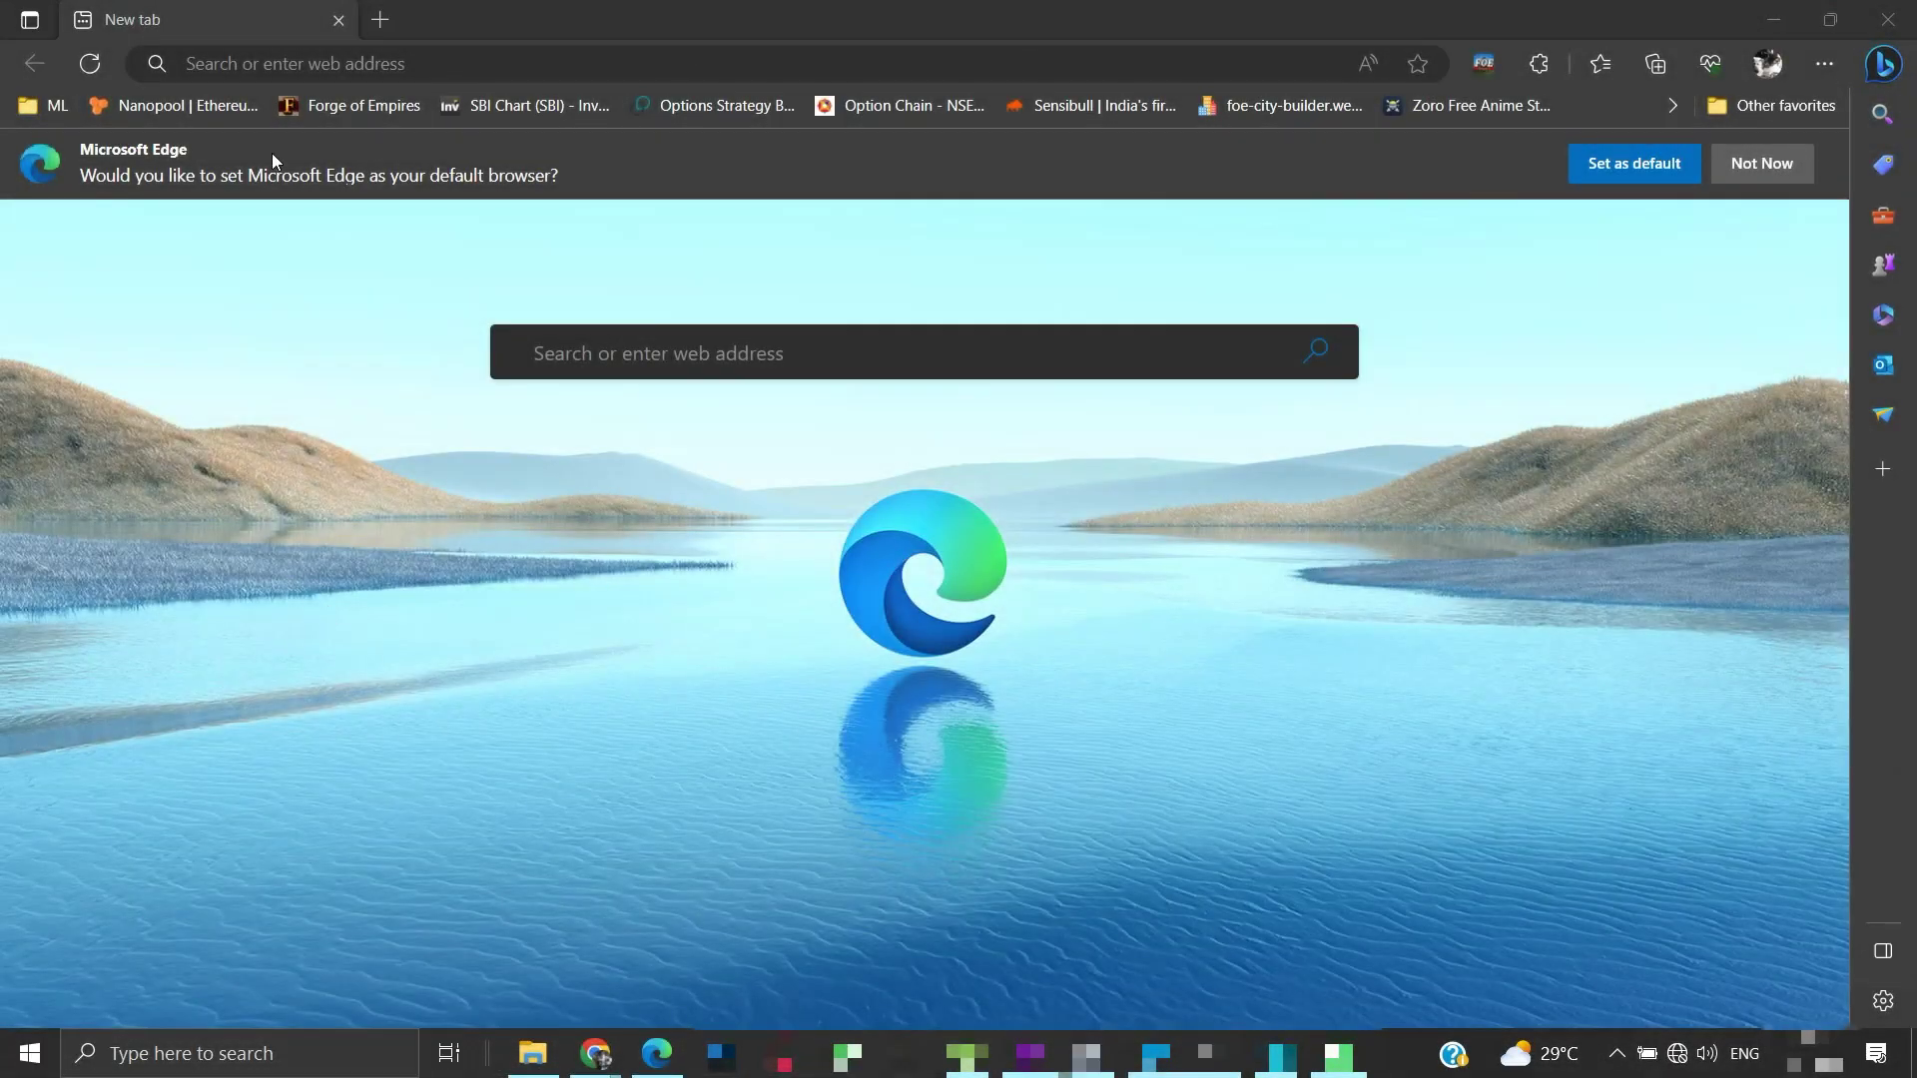
Open 192.168.0.1 in Edge and log in with the default admin password, checking it before signing in
left_click(267, 69)
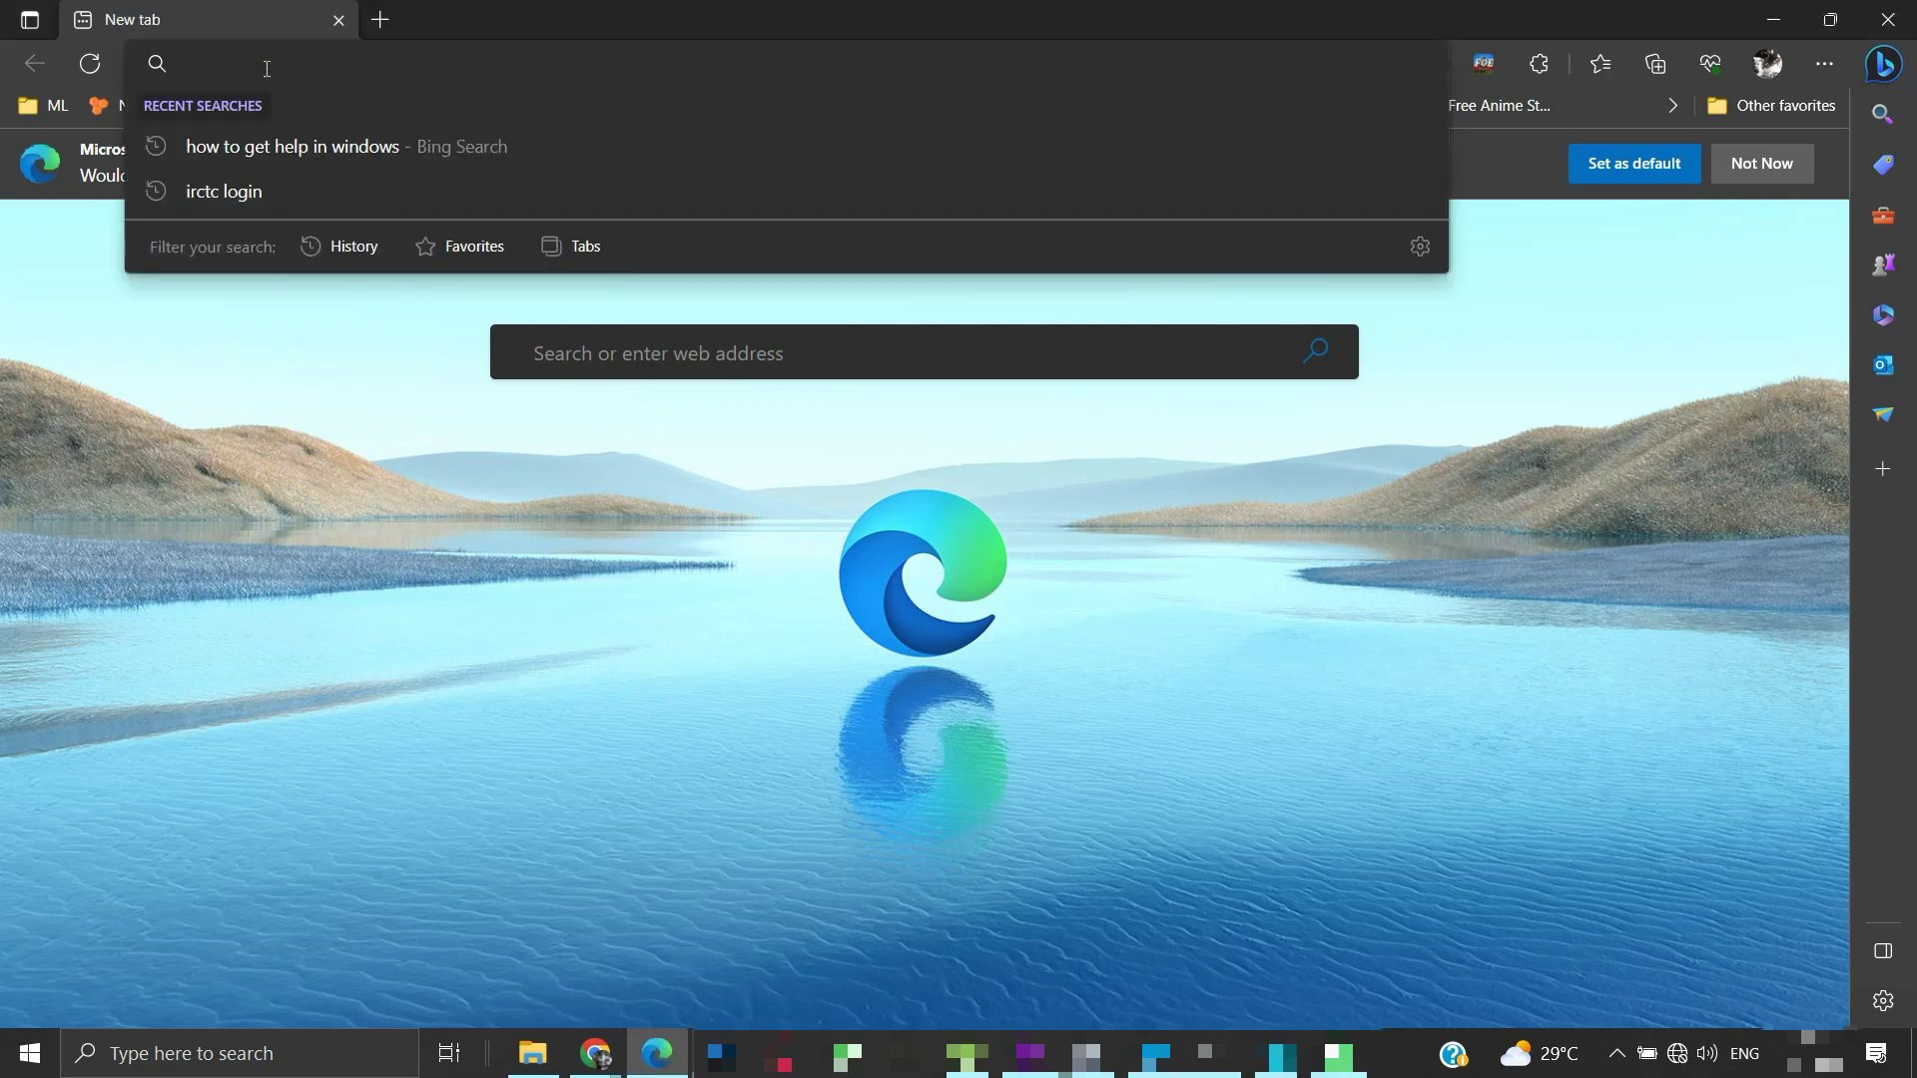
type("192.16")
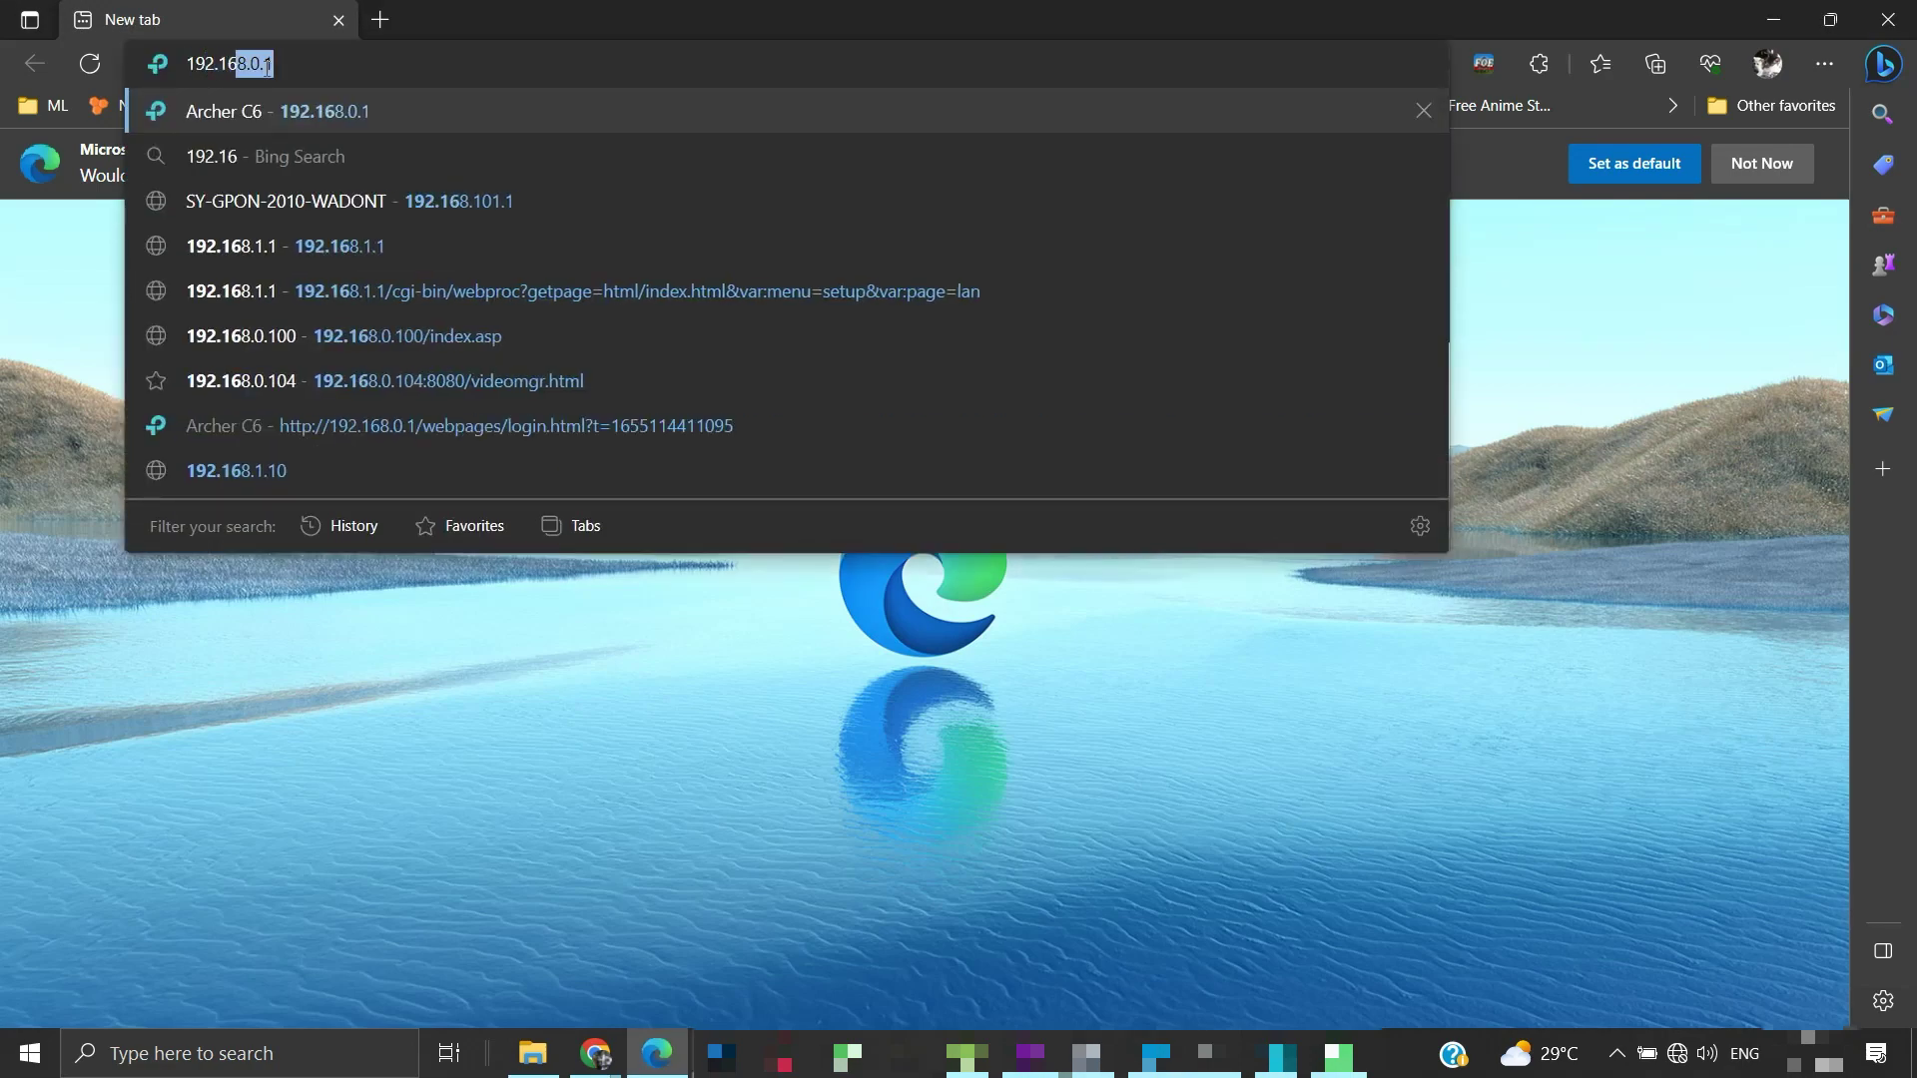
type("8.0.1")
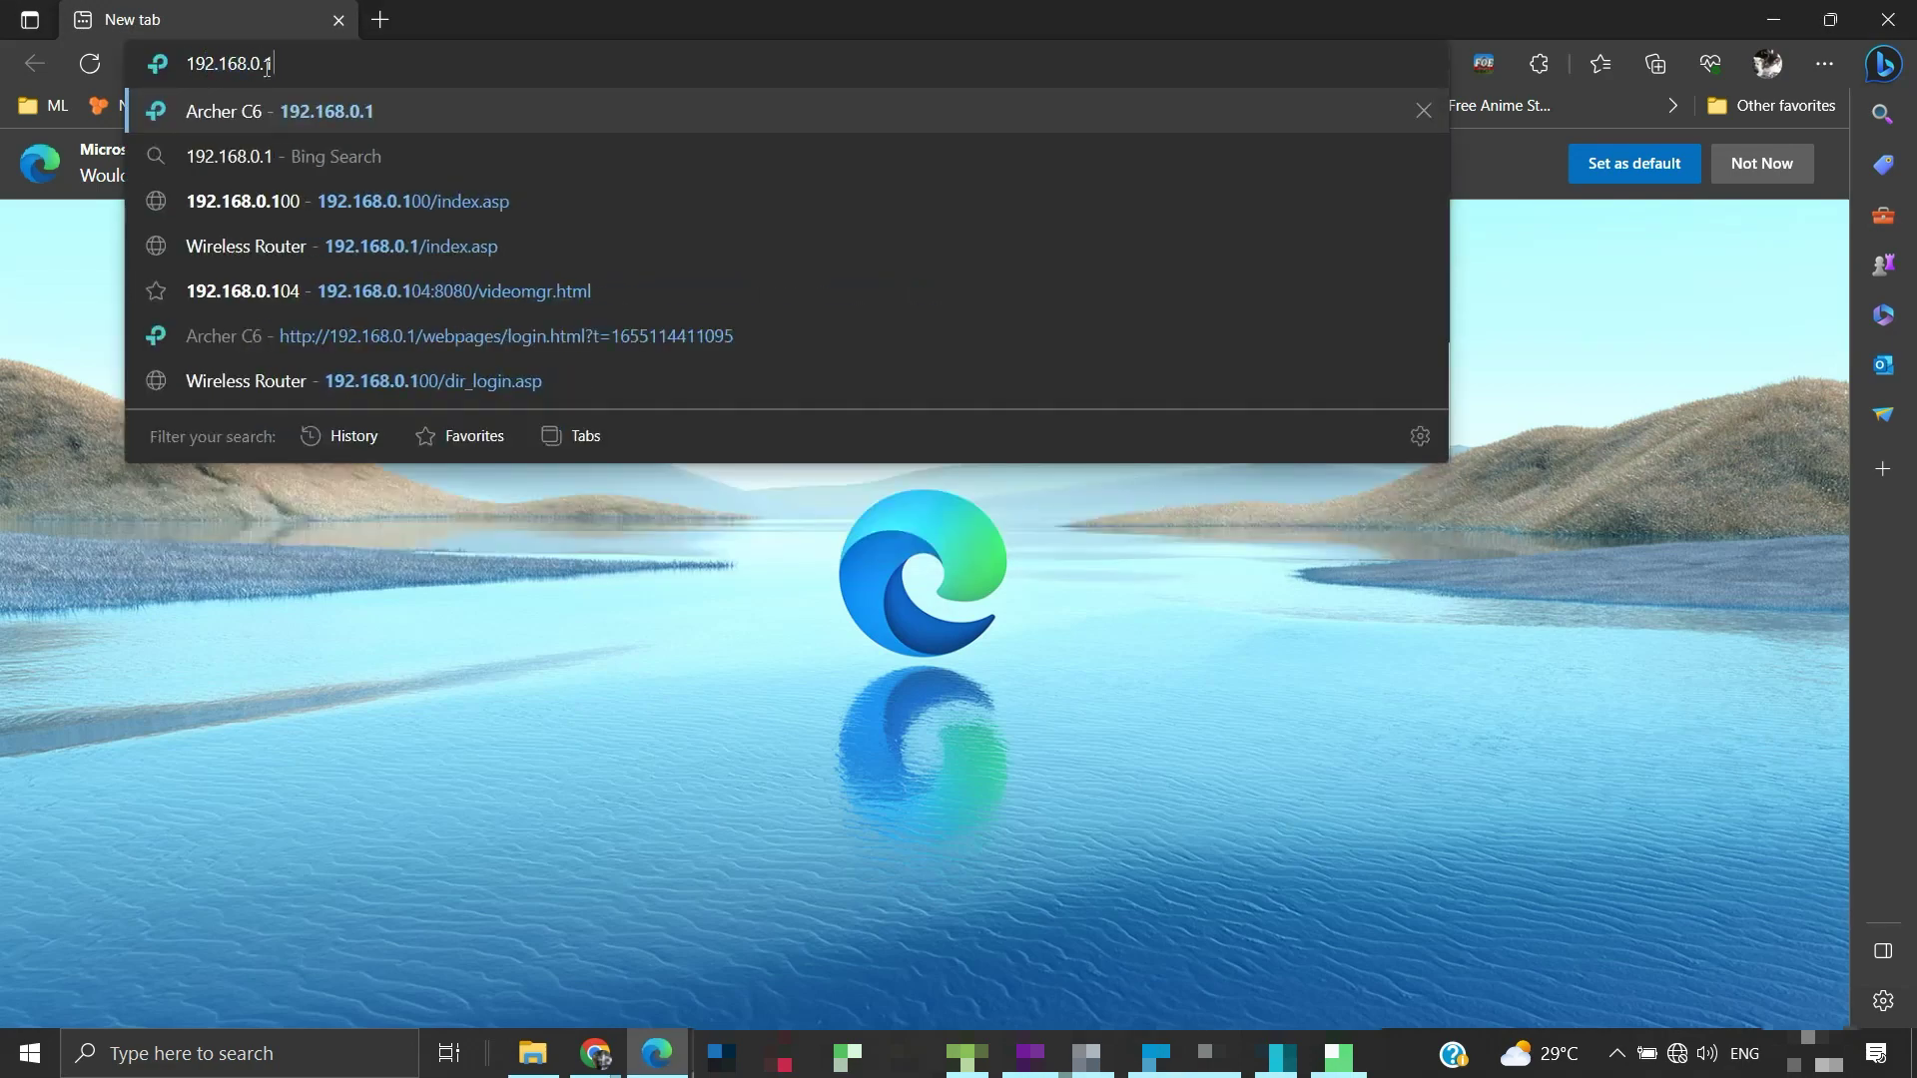
key("Return")
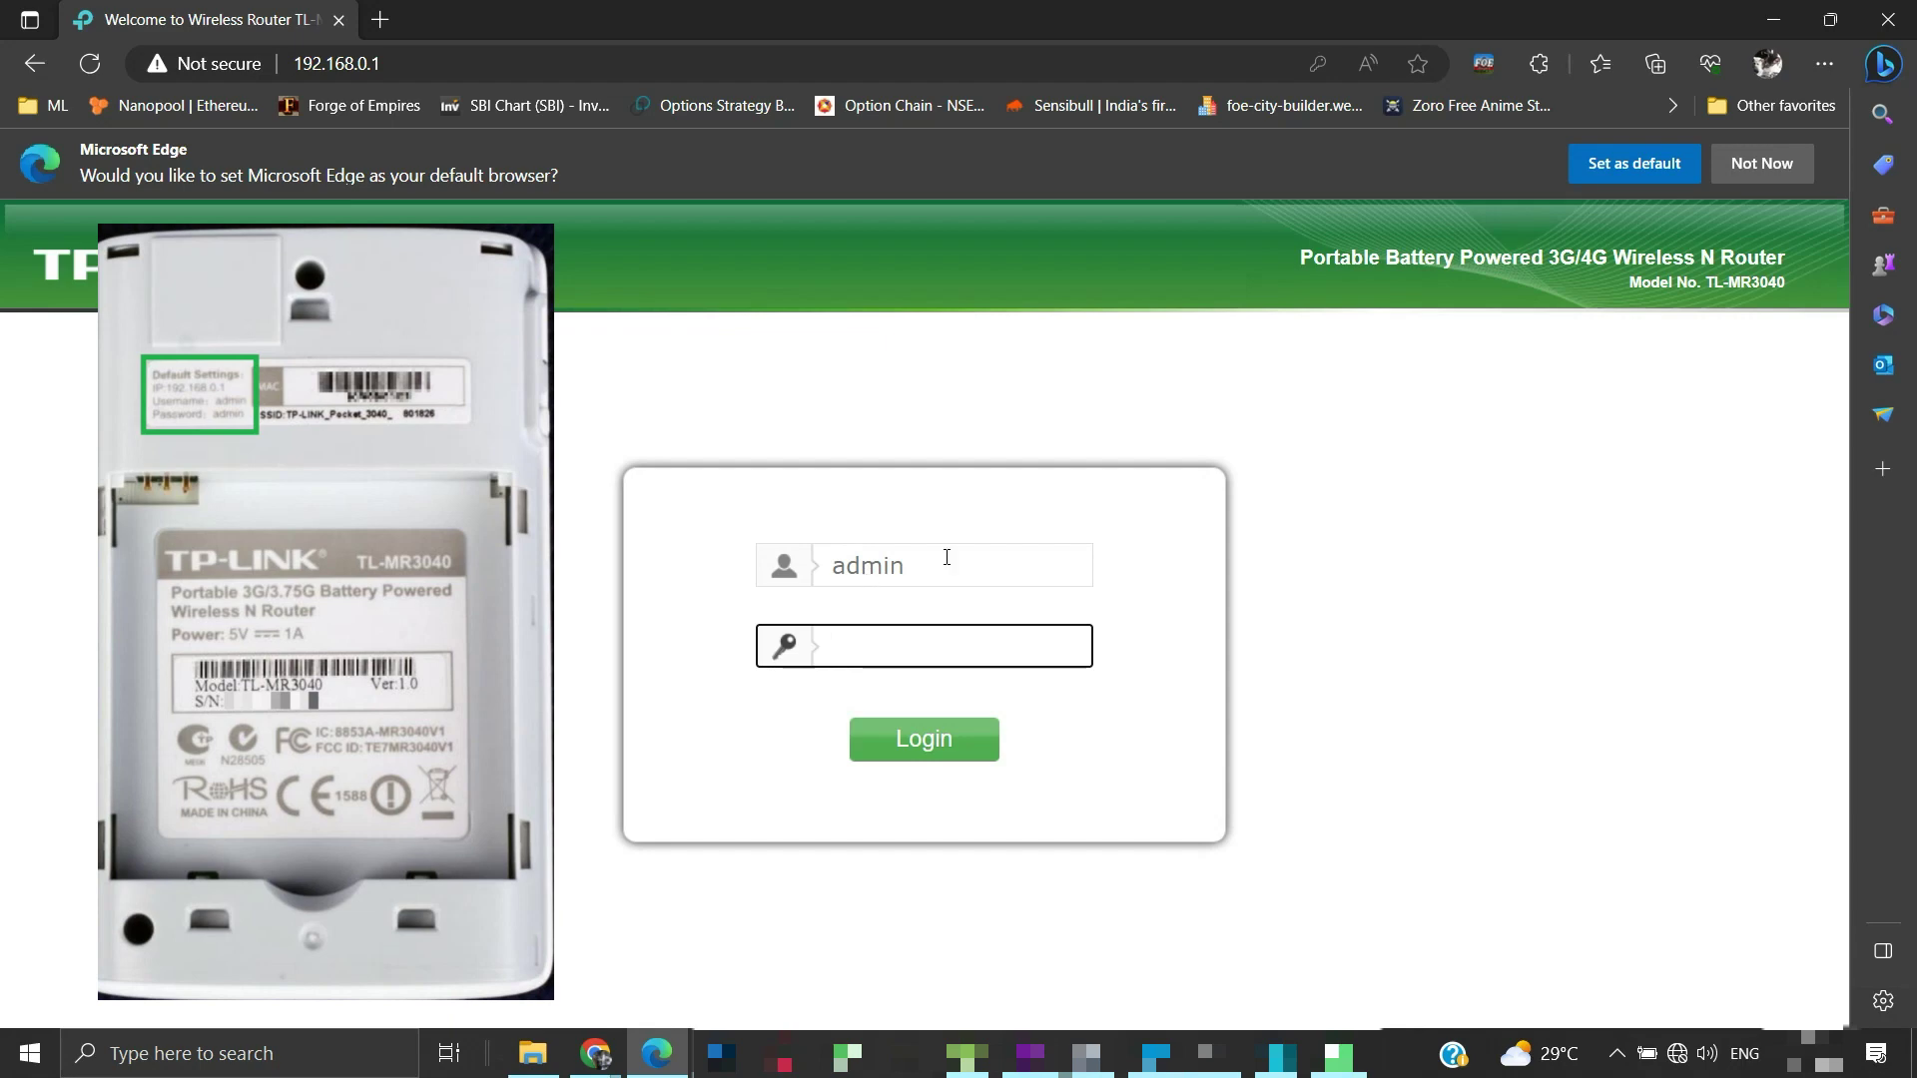
left_click(969, 635)
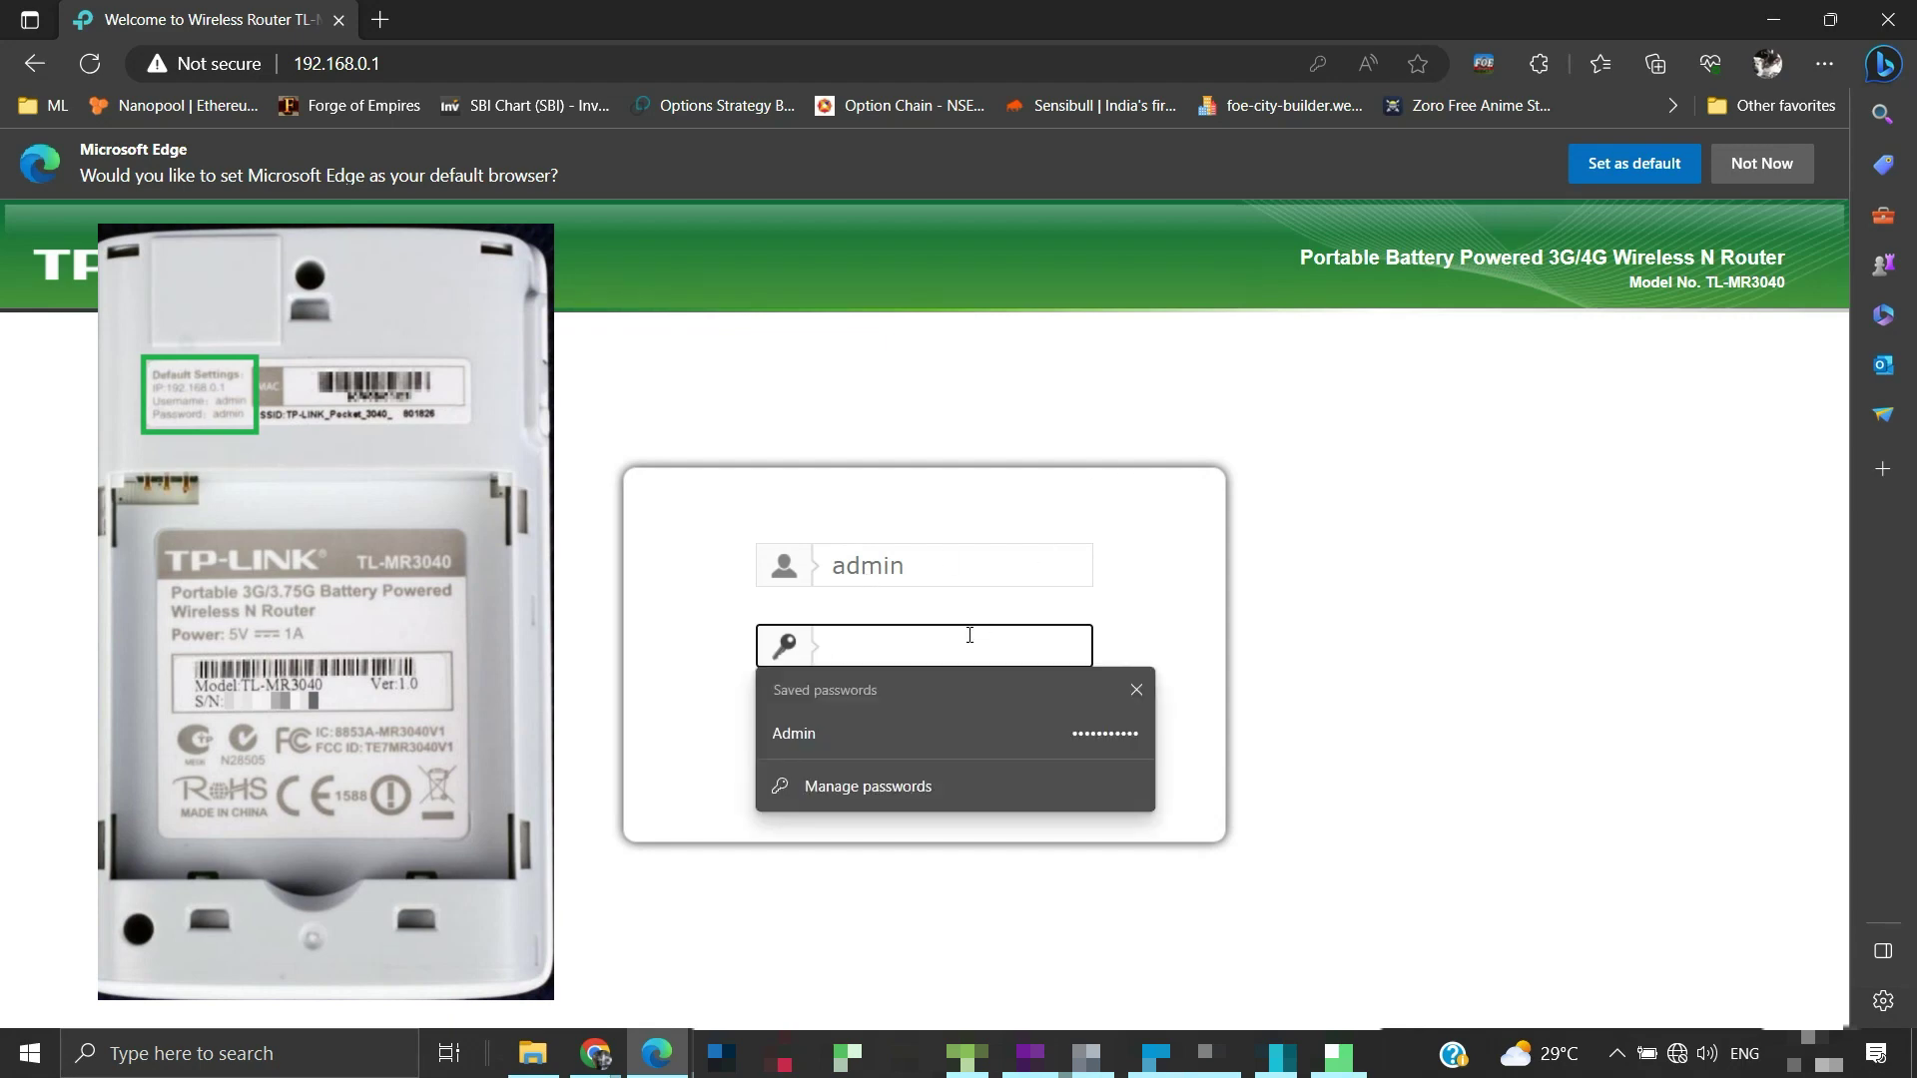
type("adm")
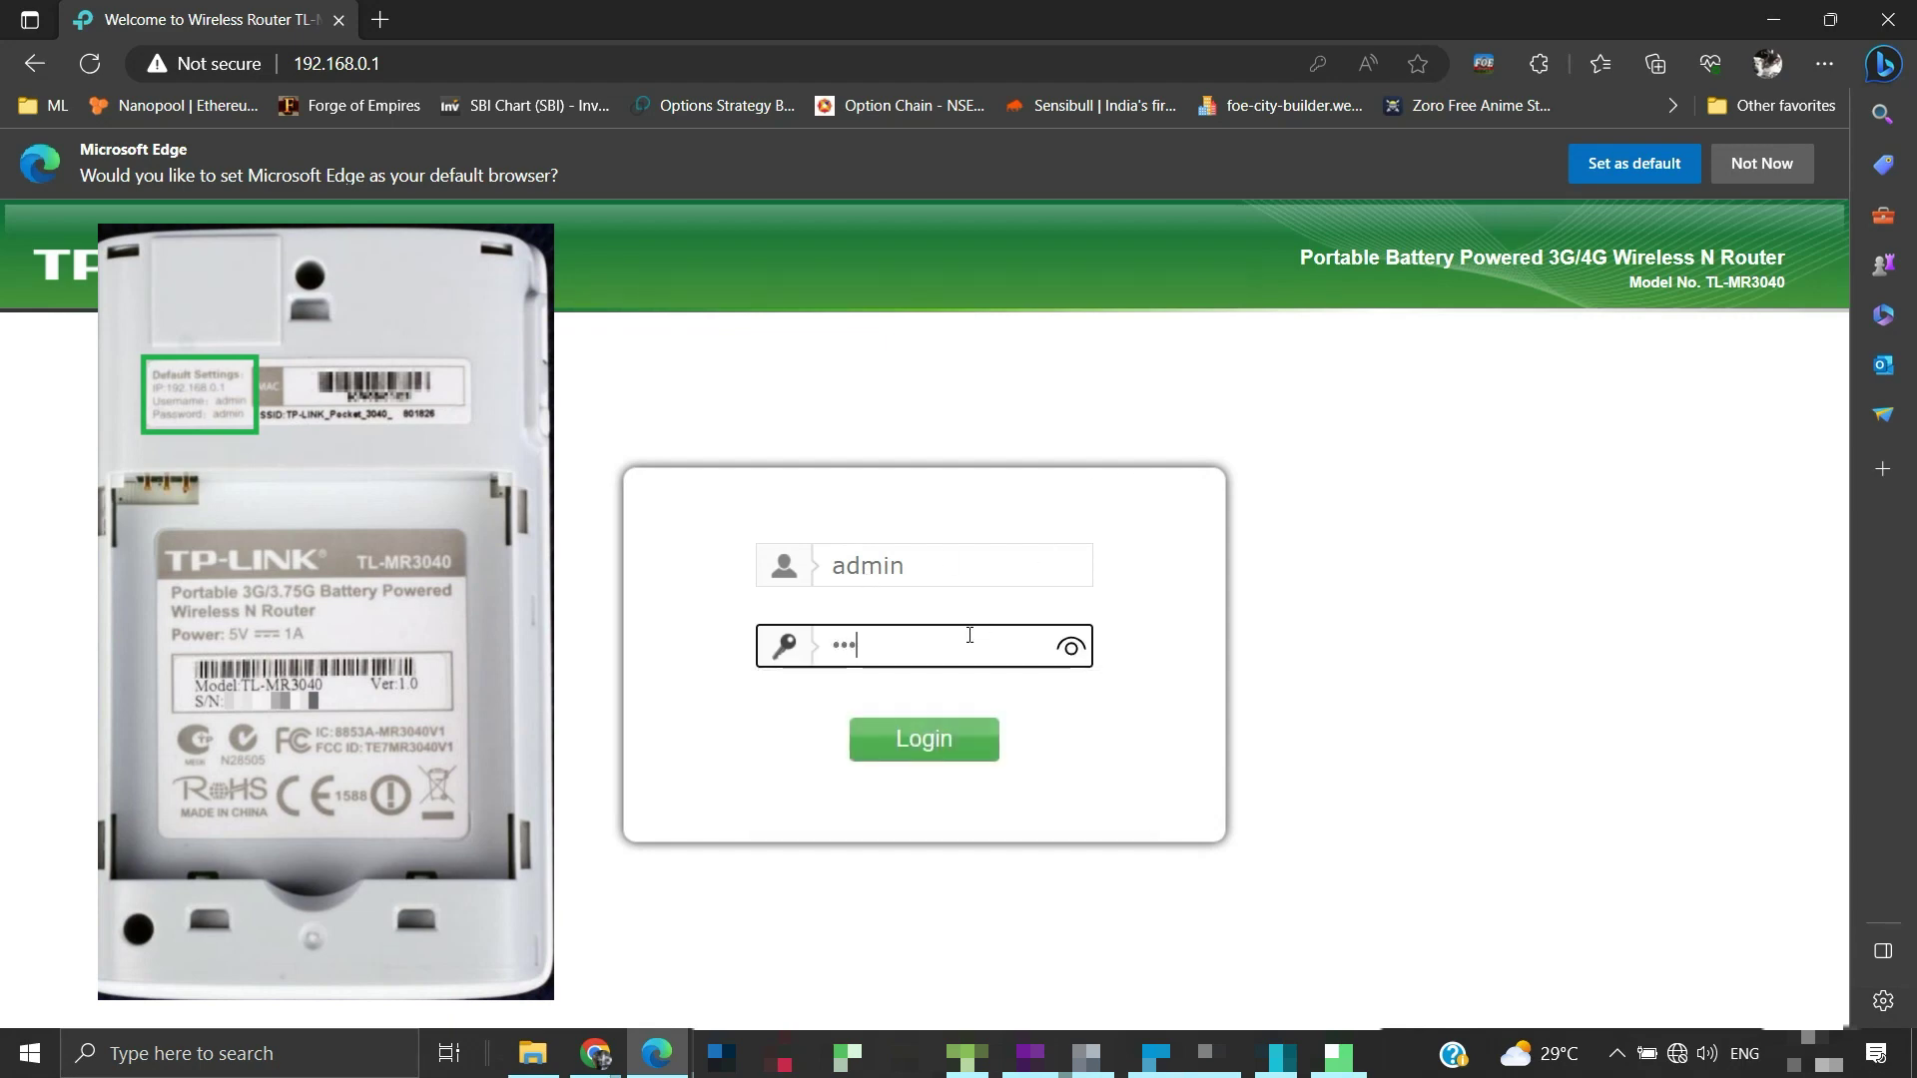
type("in")
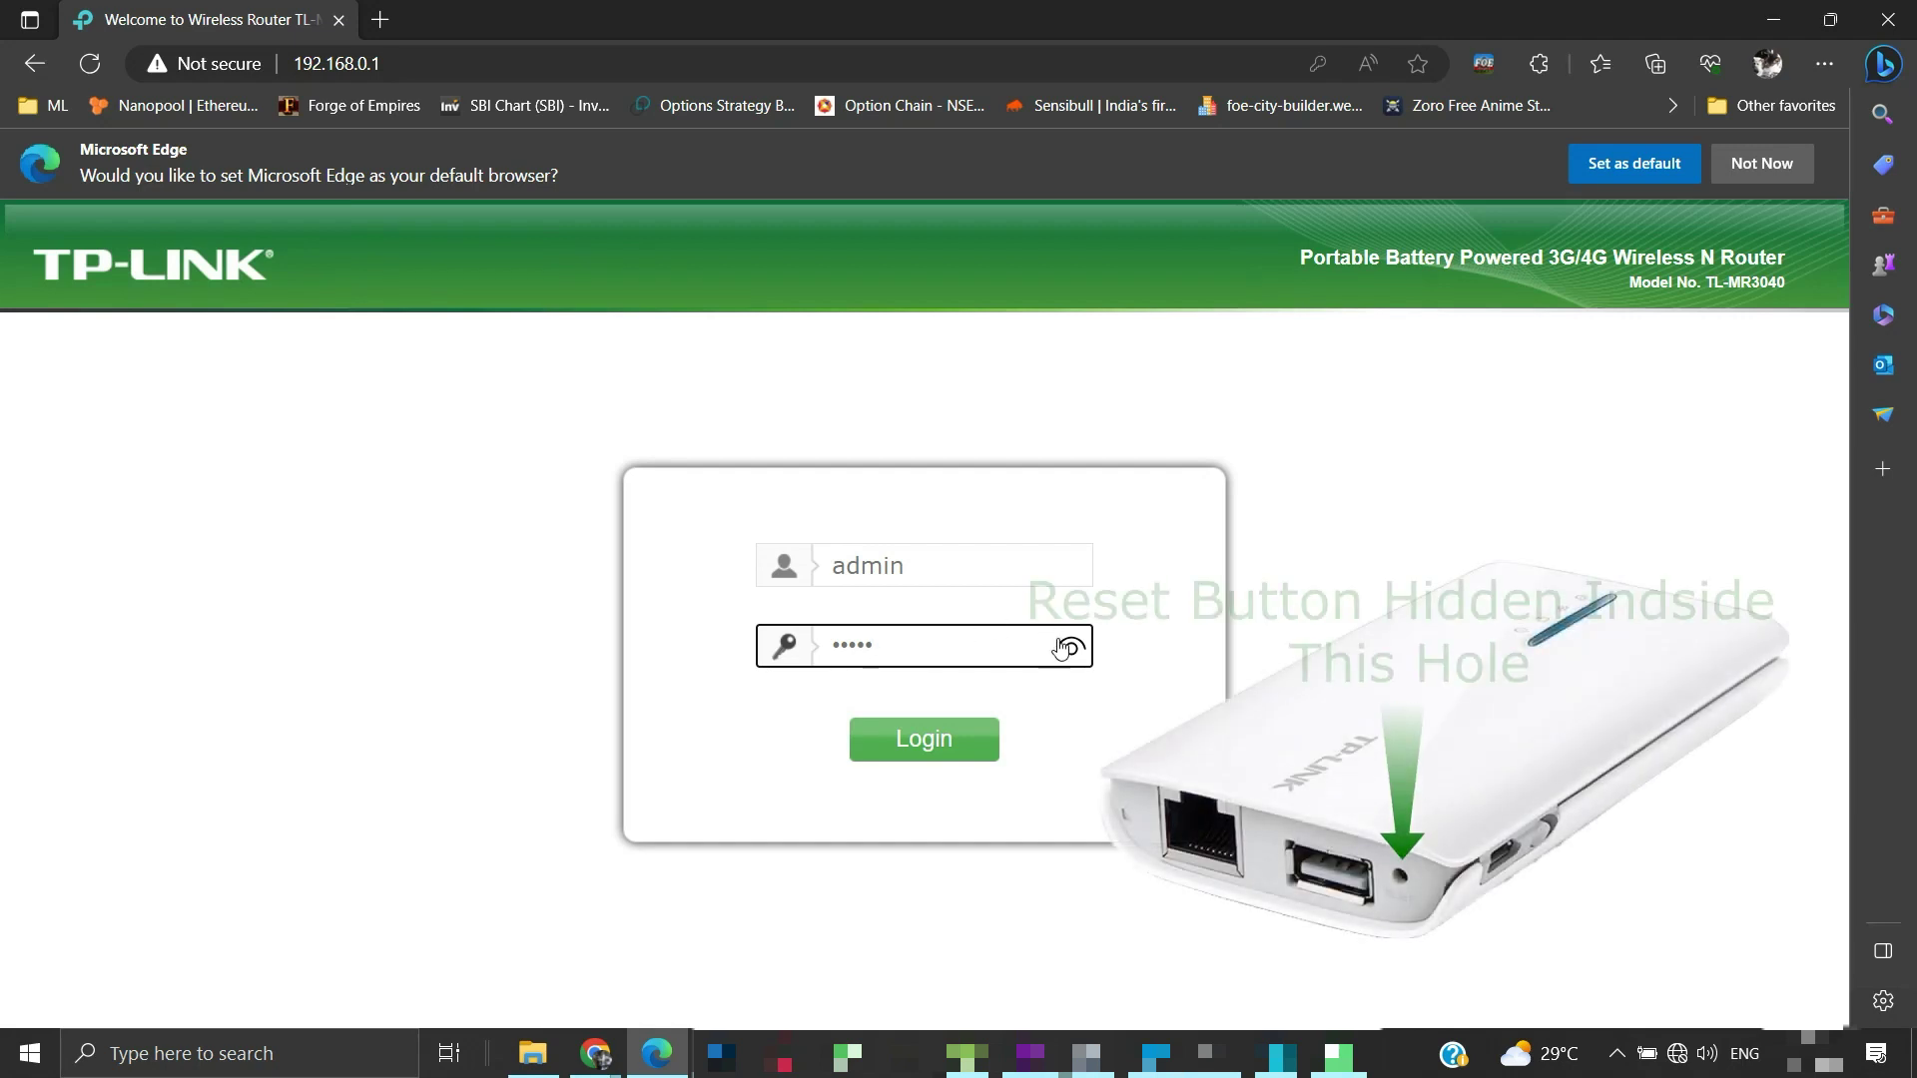
left_click(1065, 647)
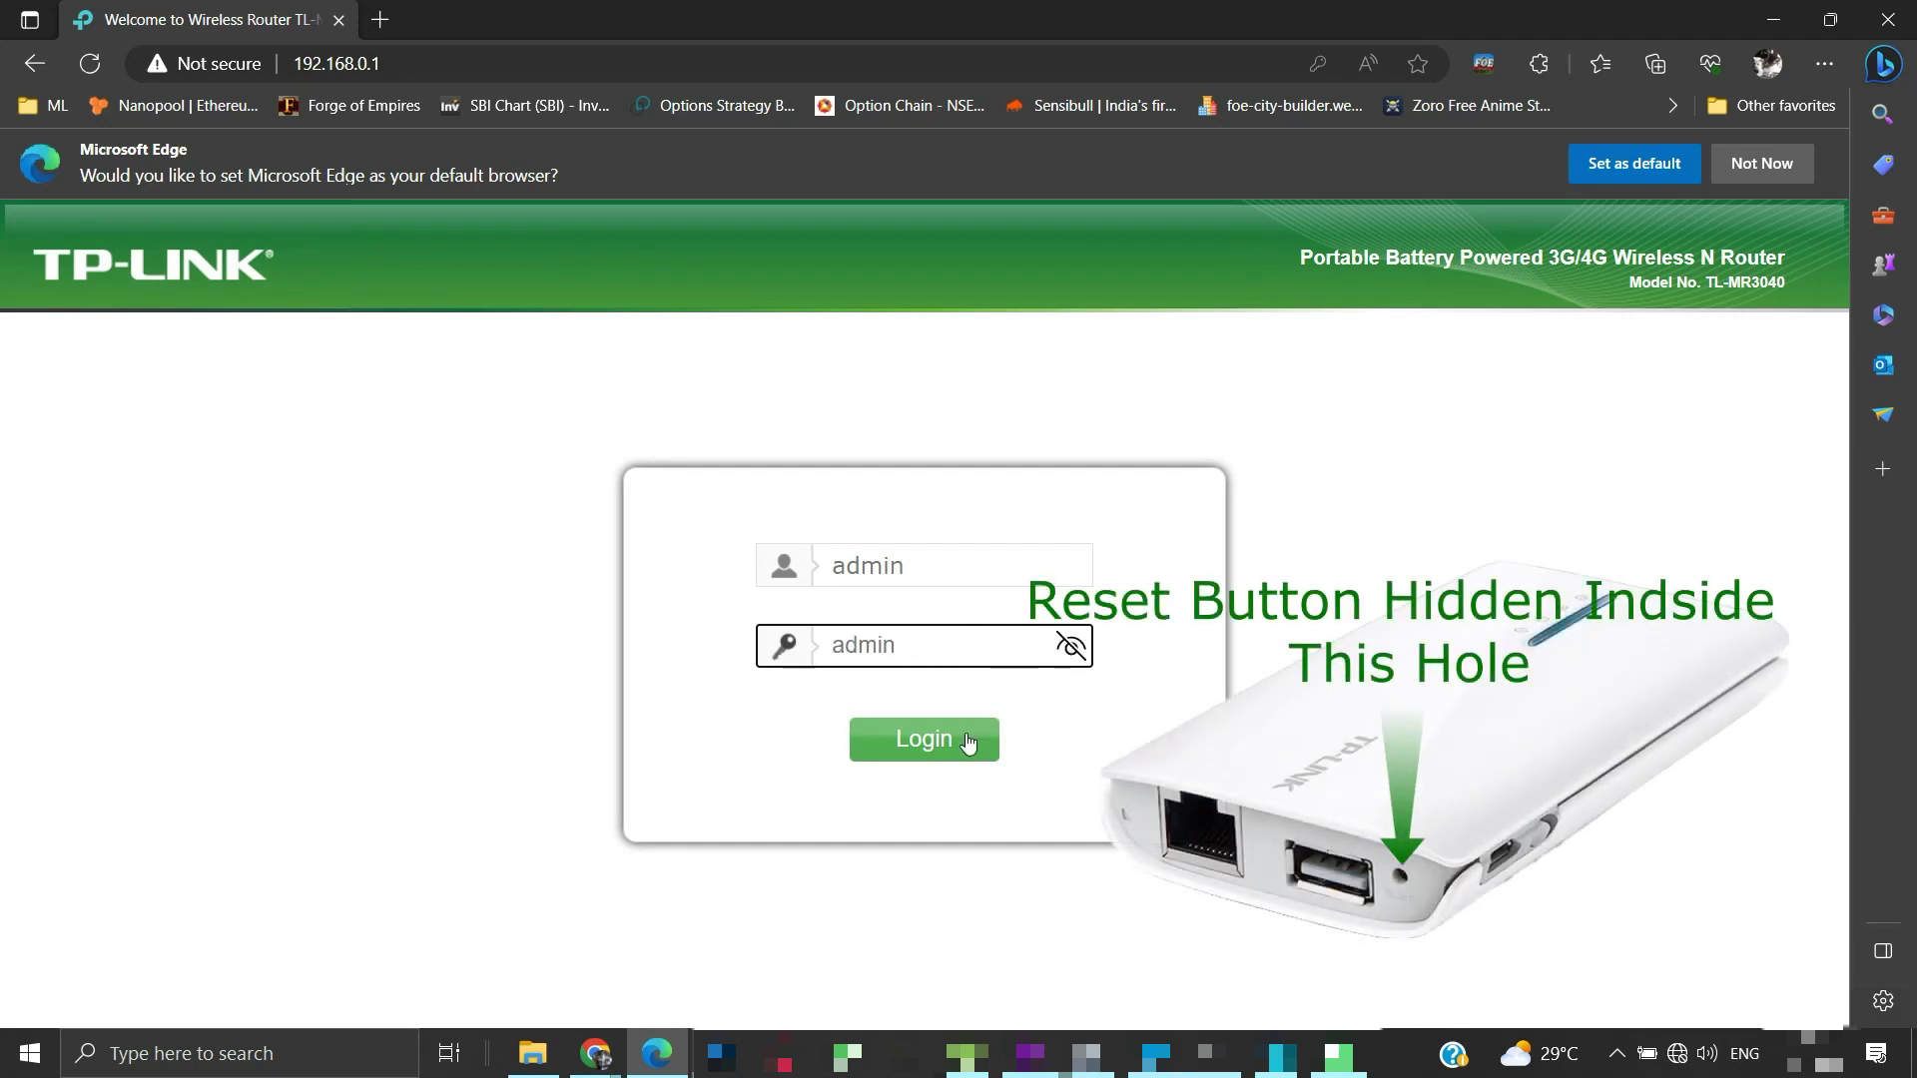
left_click(968, 741)
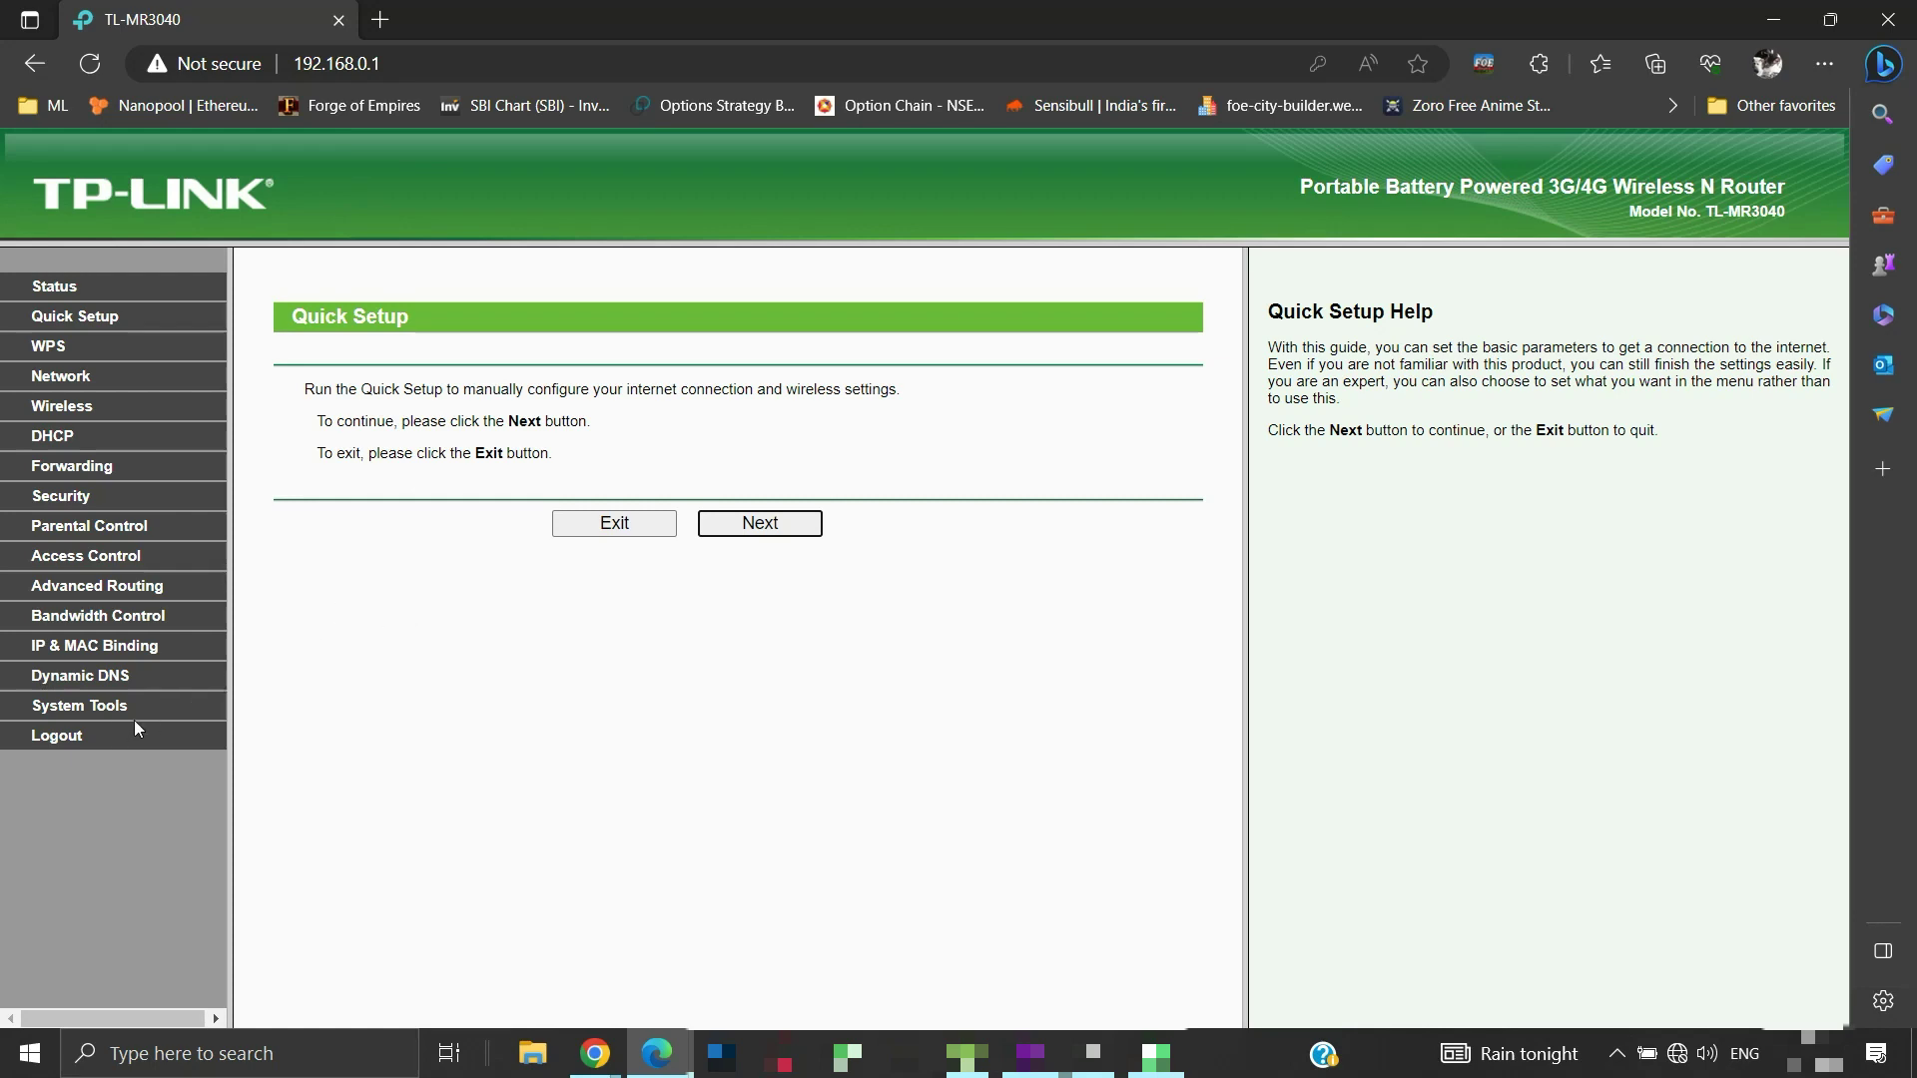
Restore factory defaults from System Tools > Factory Defaults and confirm the reset
left_click(108, 711)
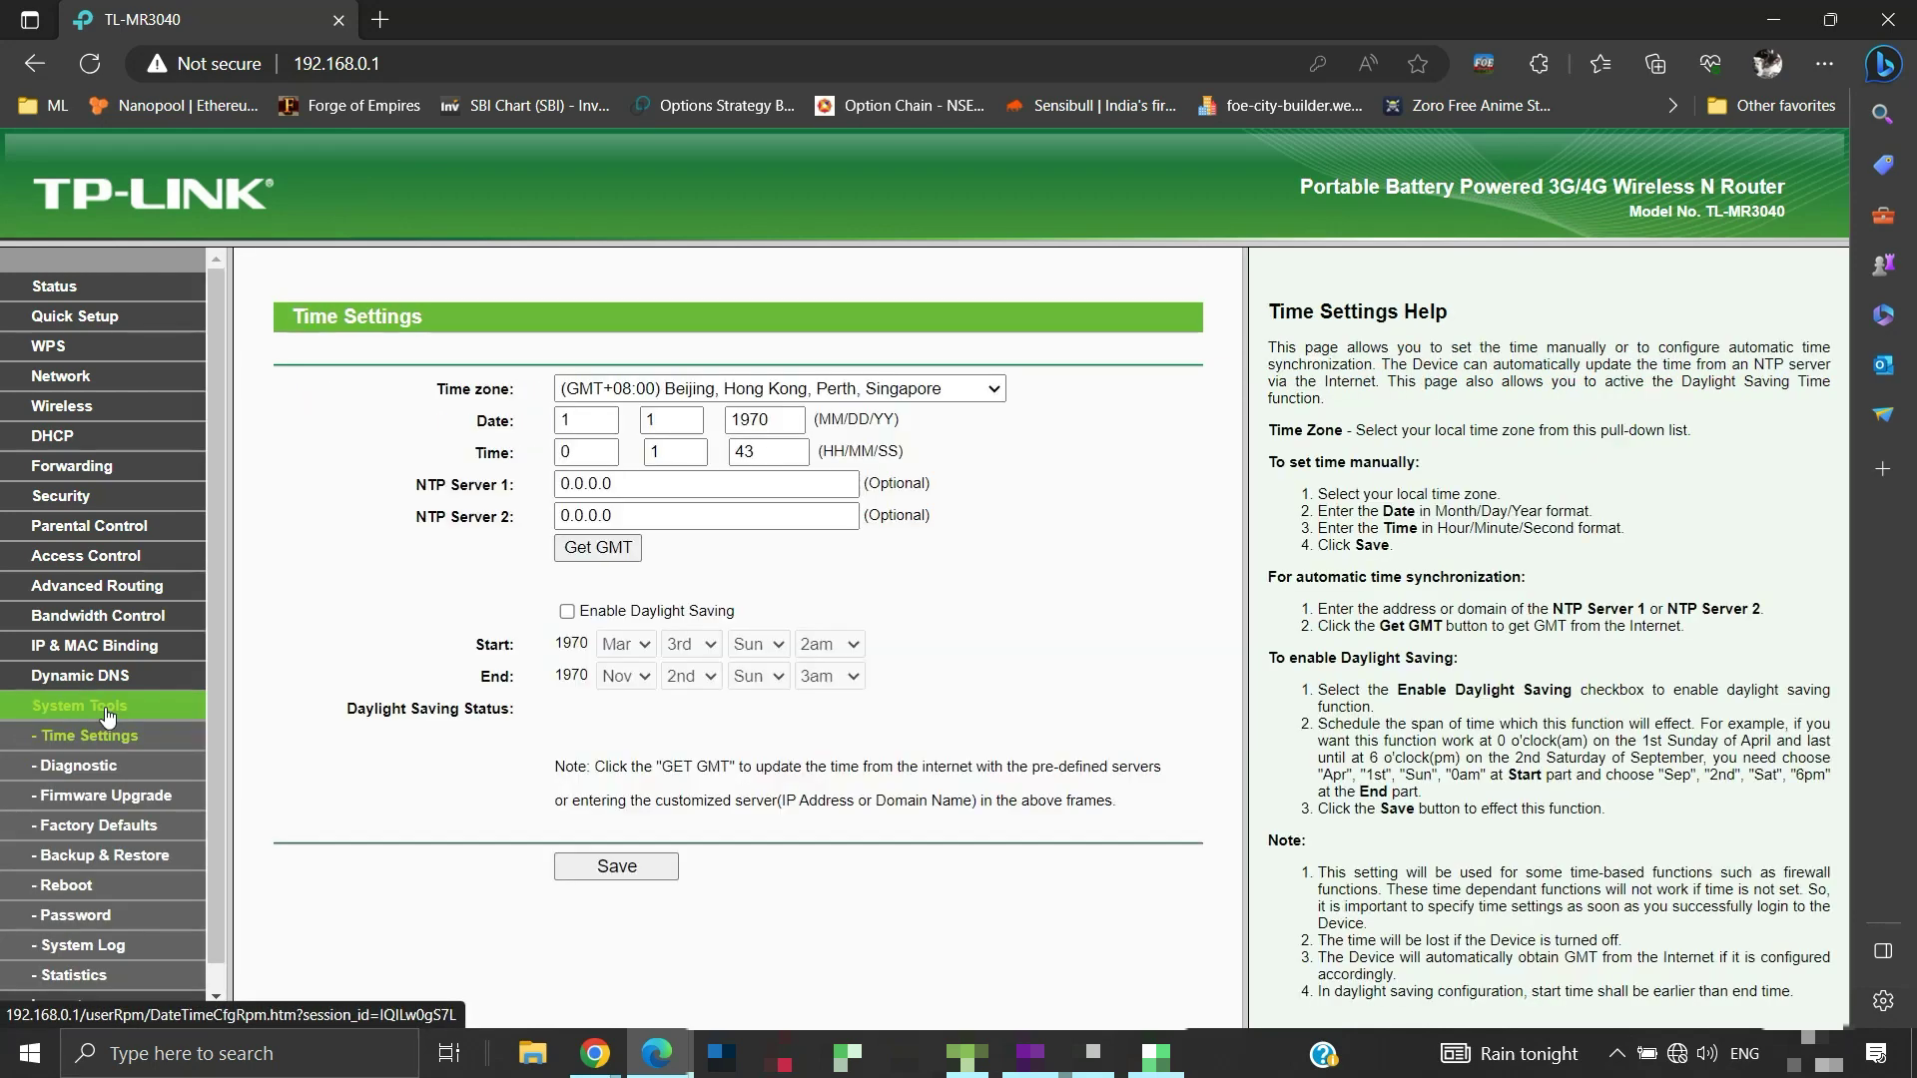
left_click(99, 828)
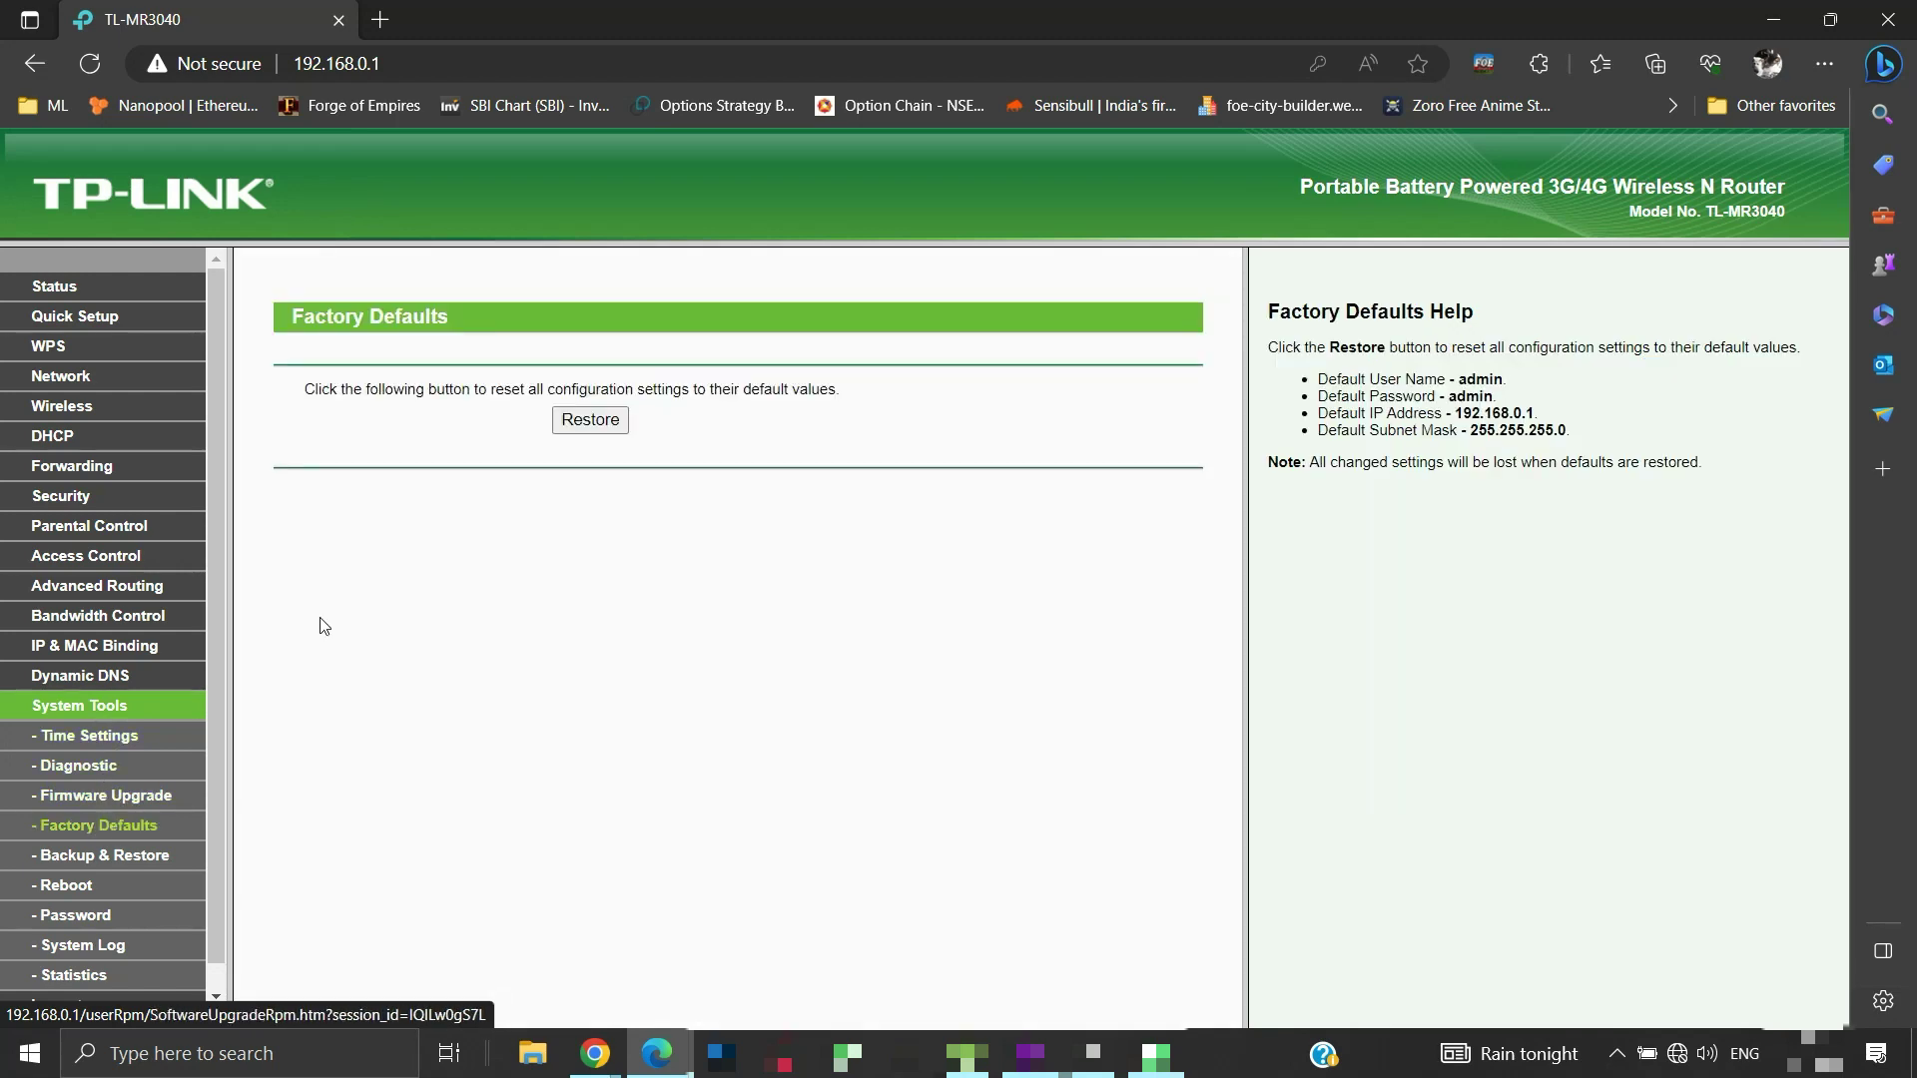
left_click(570, 428)
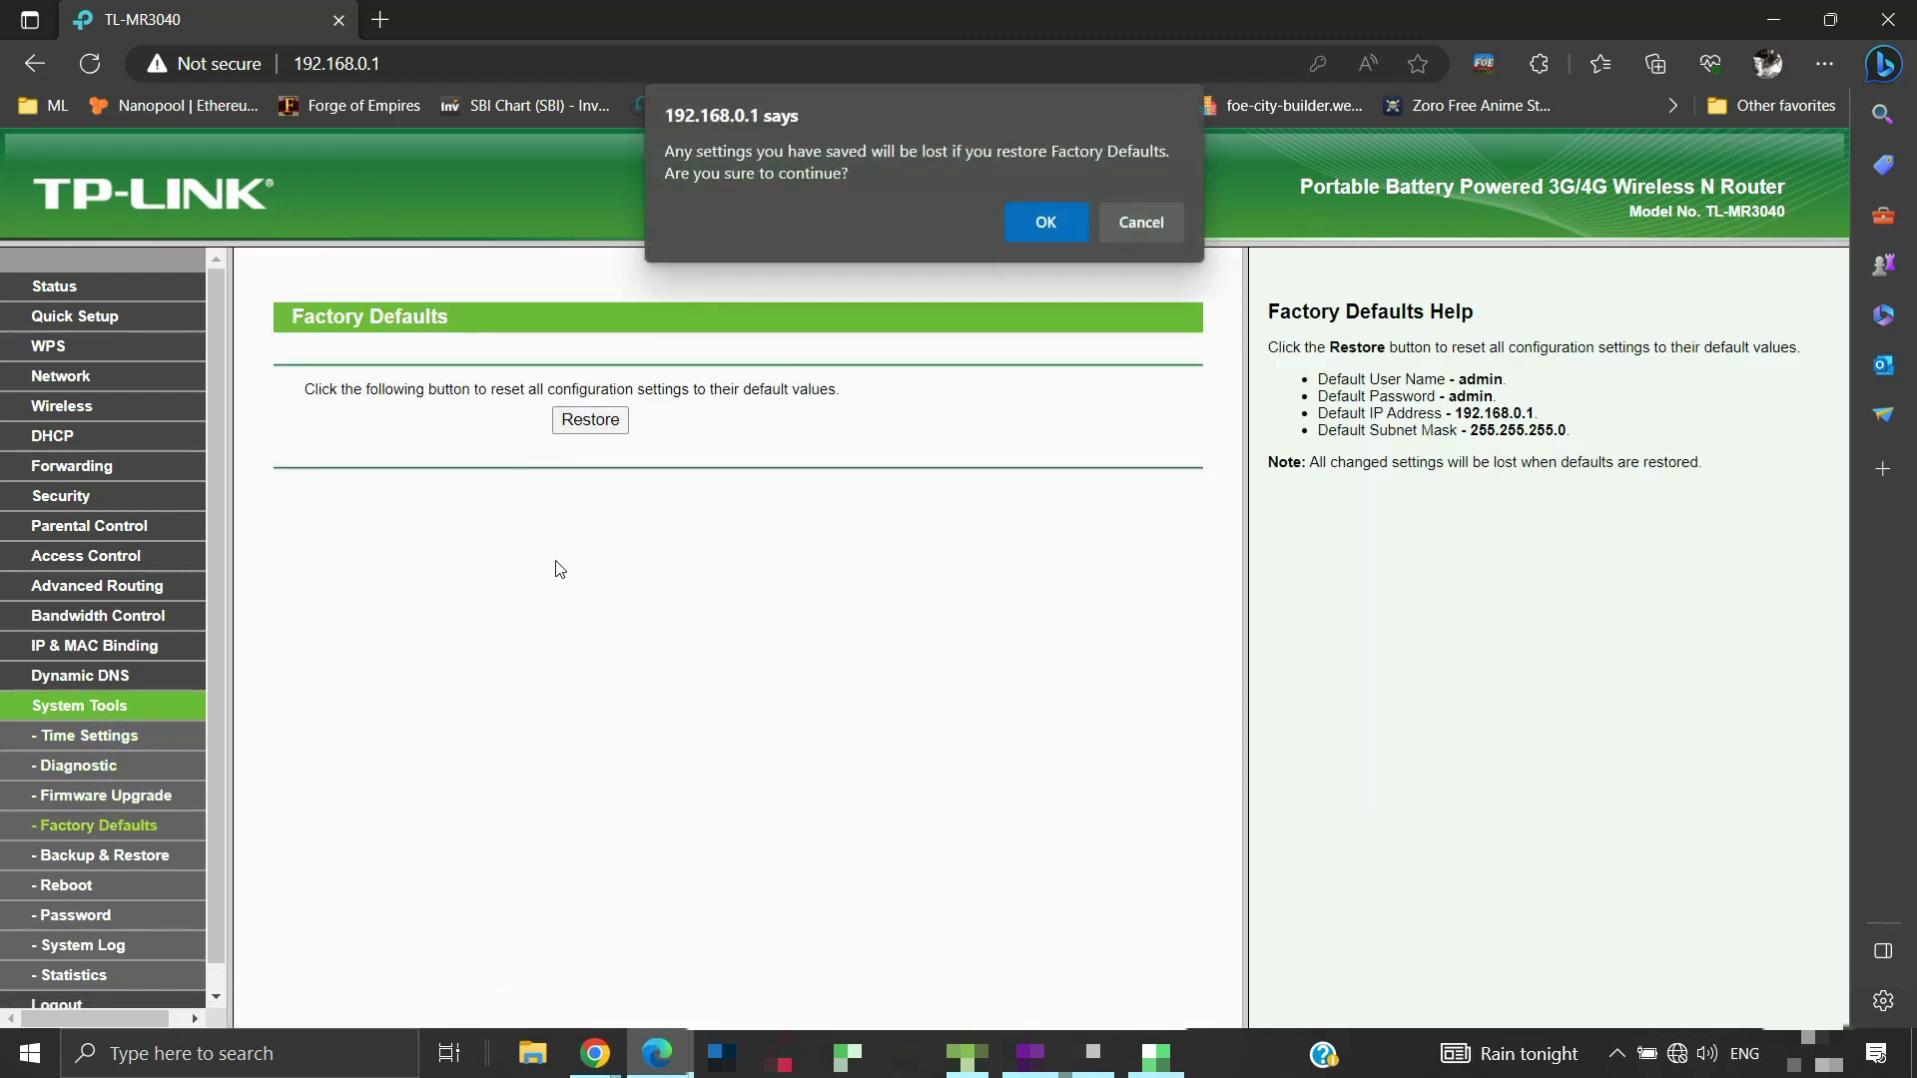
left_click(1030, 227)
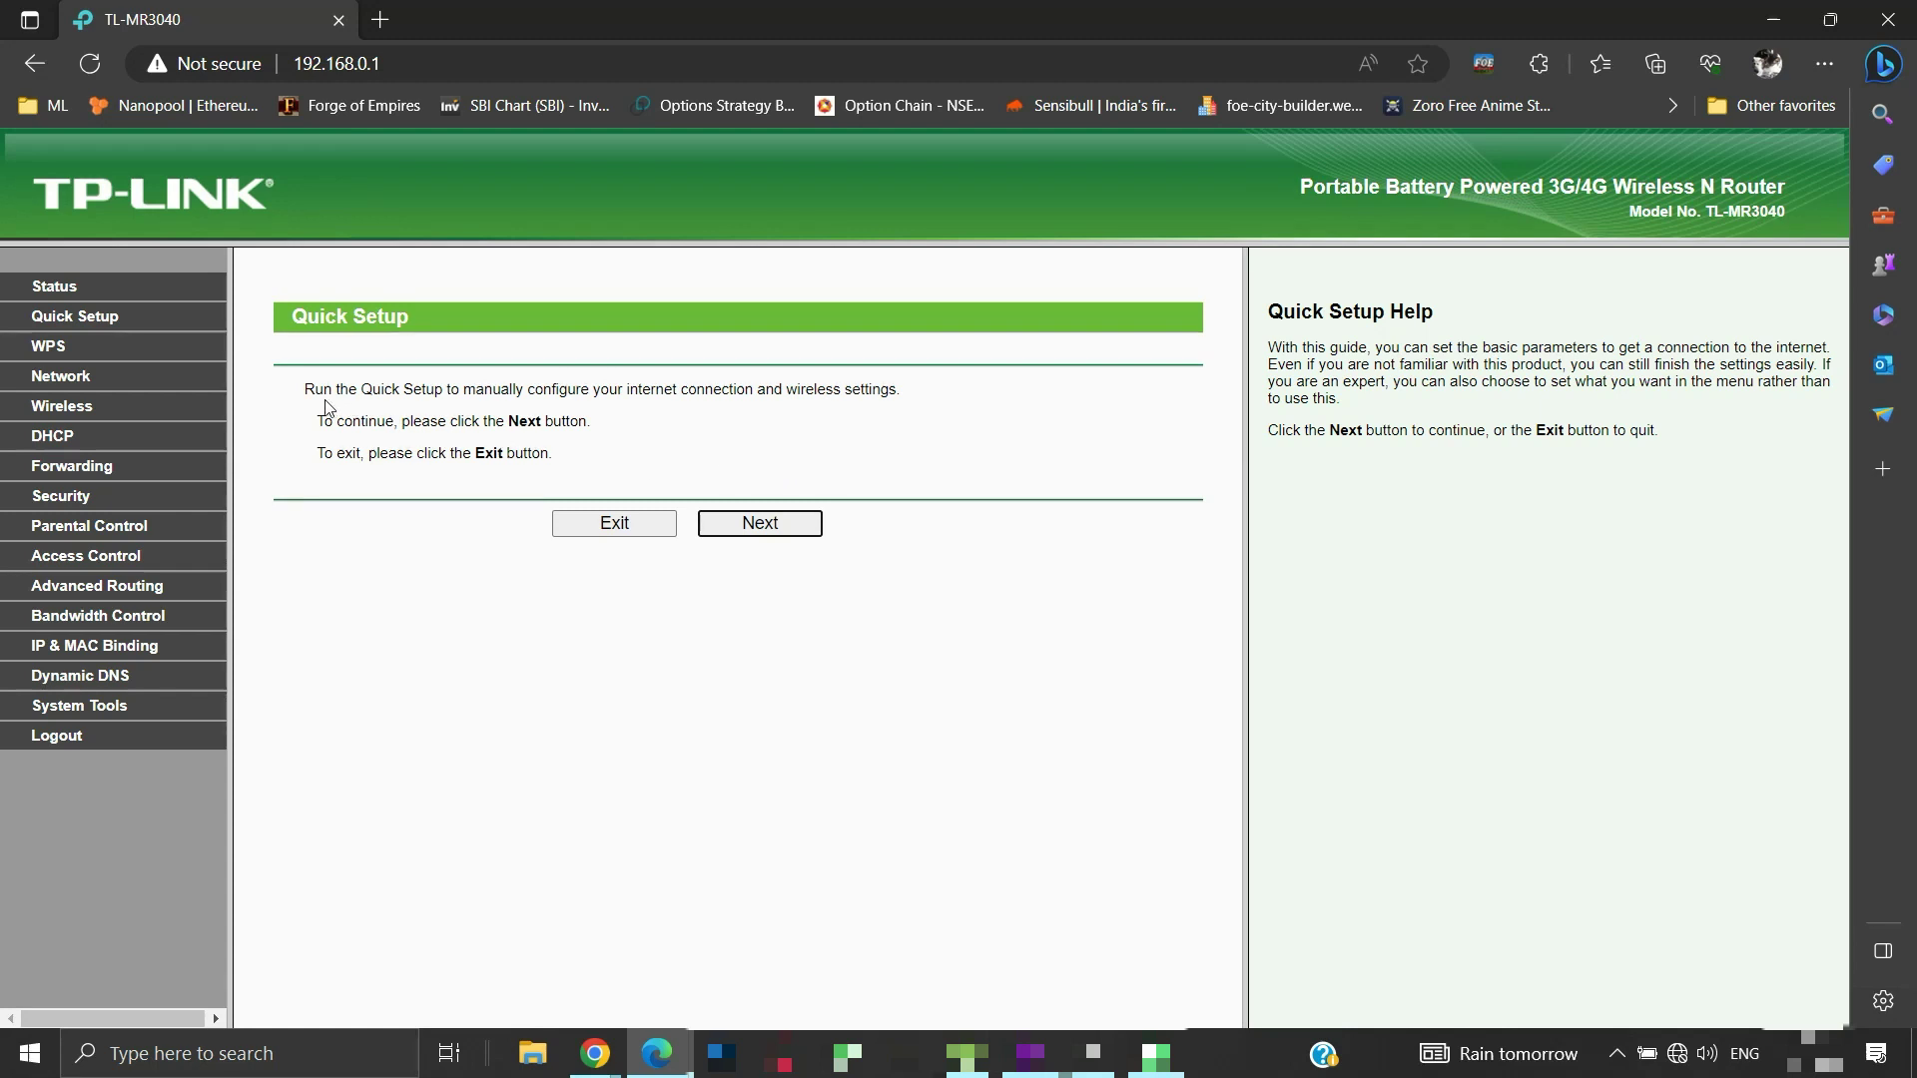
Change the LAN IP address under Network > LAN to 192.168.0.2, save, and confirm the reboot
left_click(84, 379)
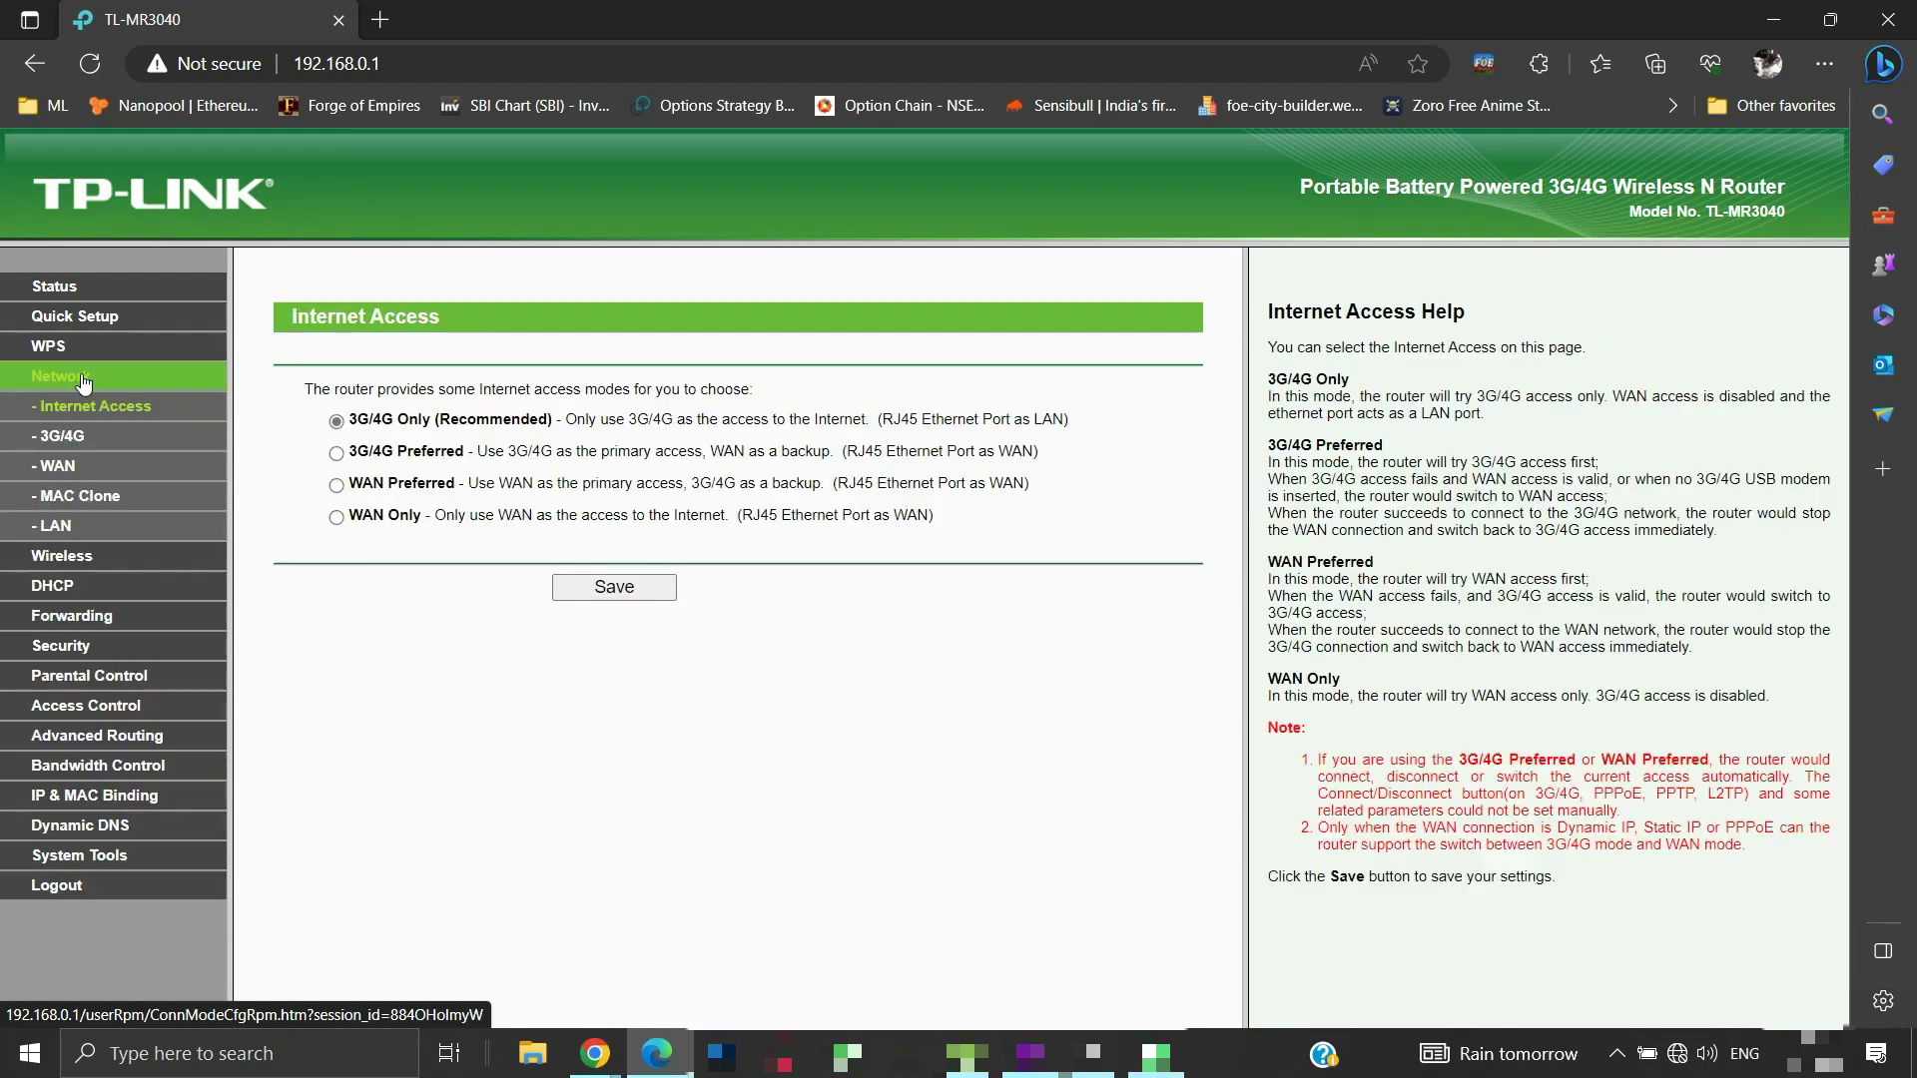
left_click(62, 529)
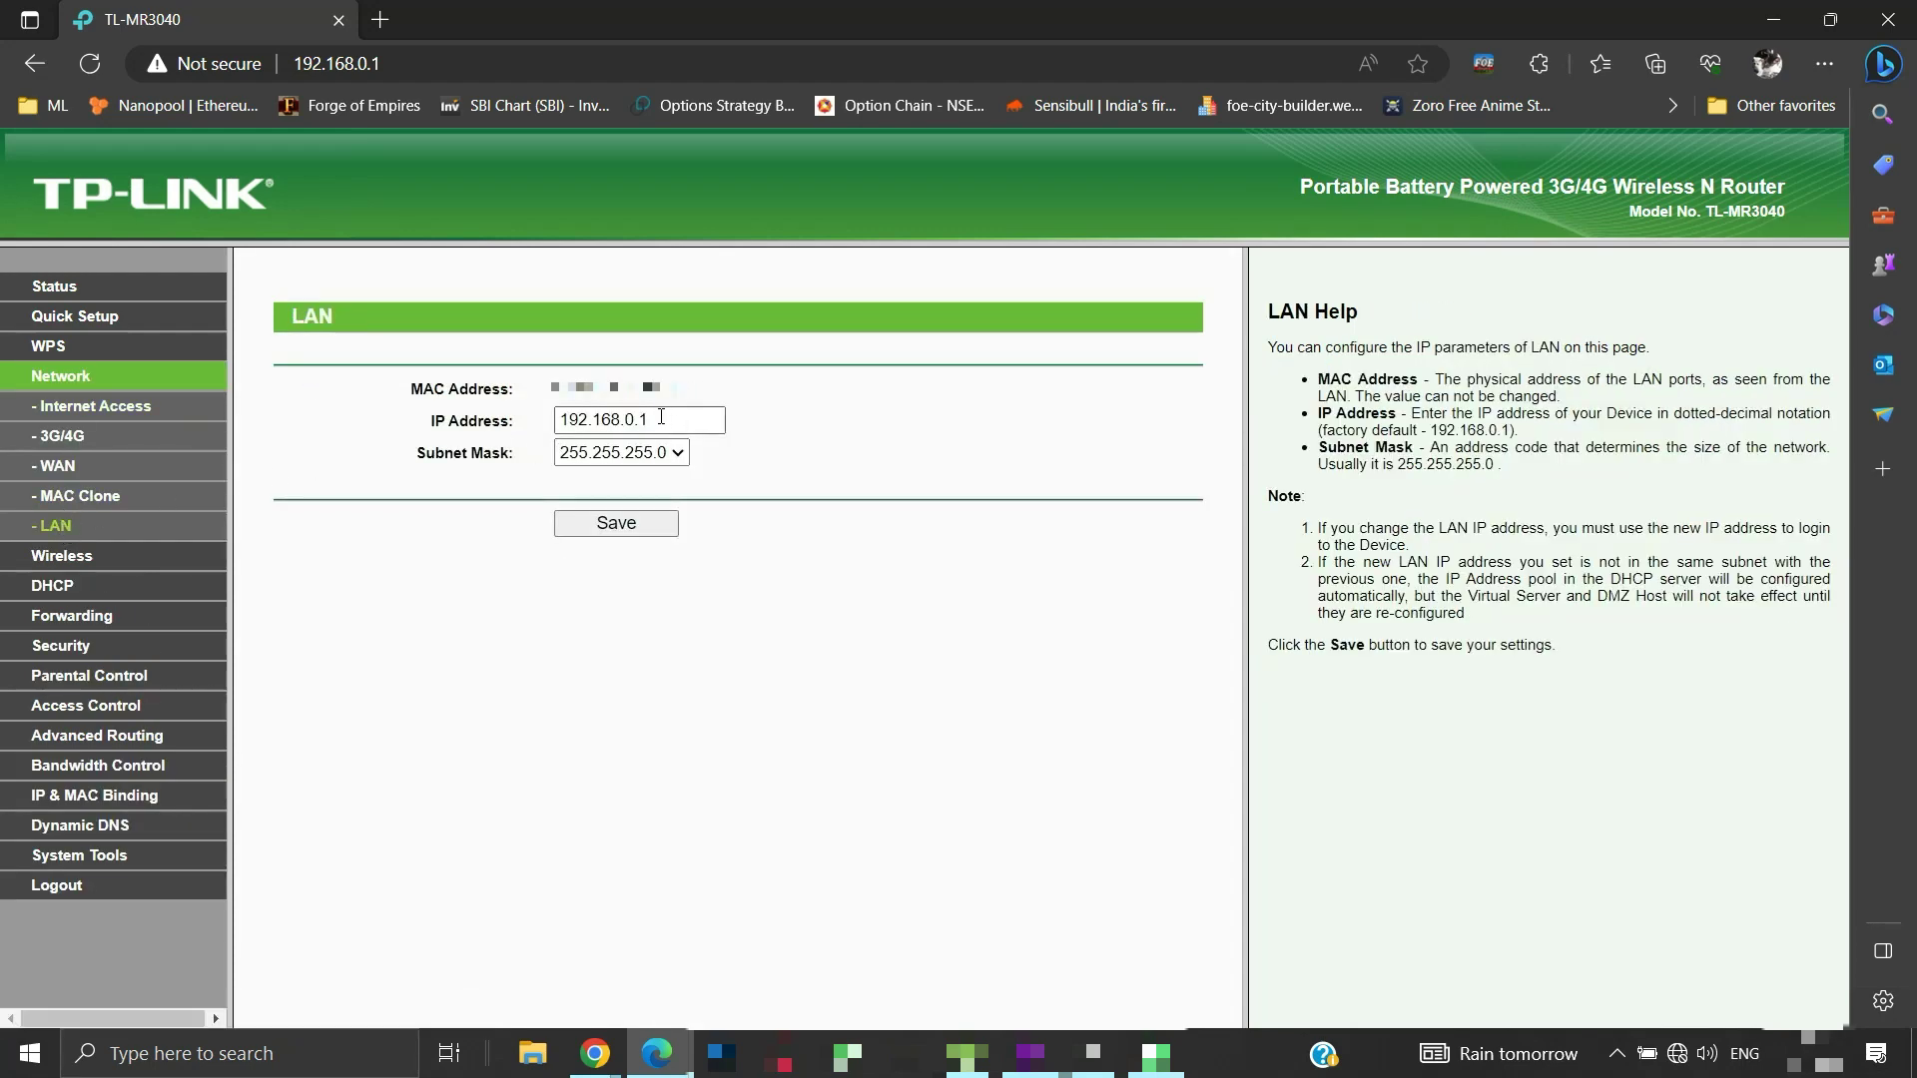
left_click_drag(651, 419, 639, 419)
type("2")
left_click(642, 523)
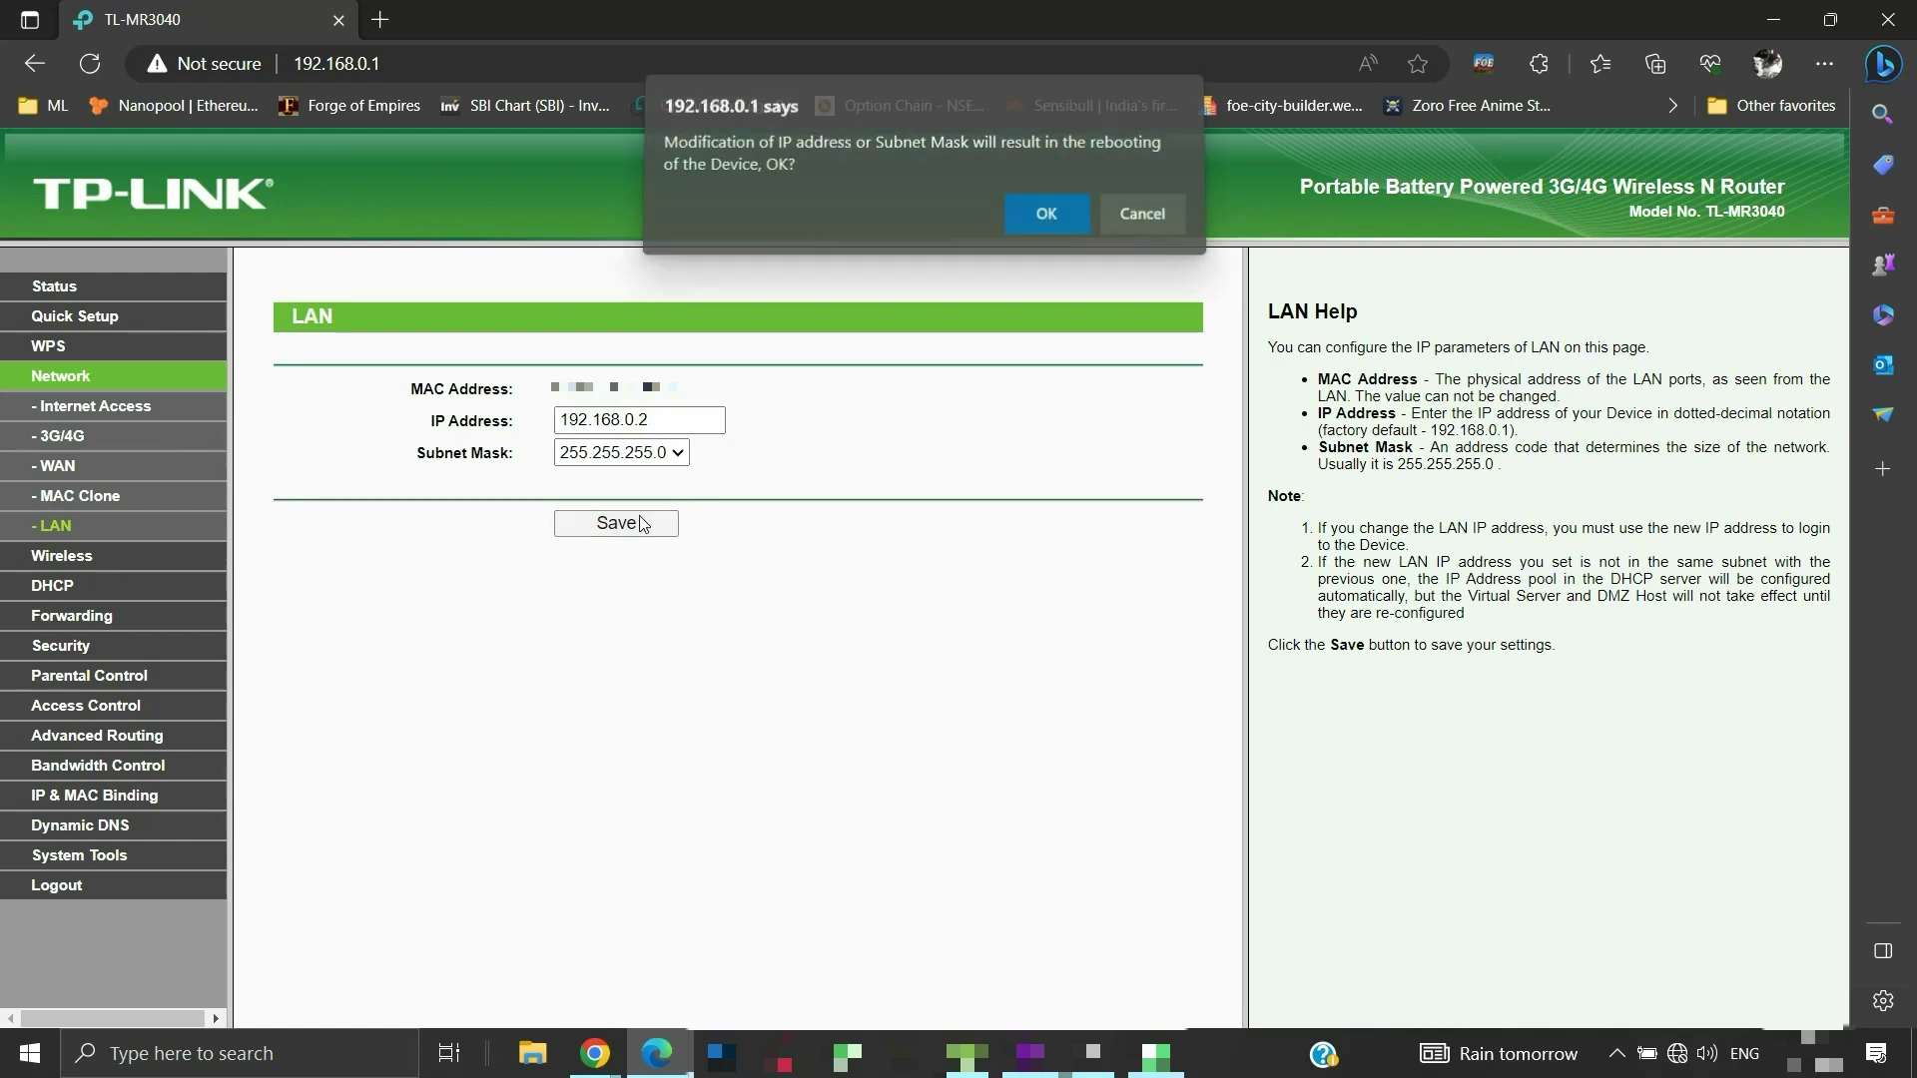
left_click(1020, 212)
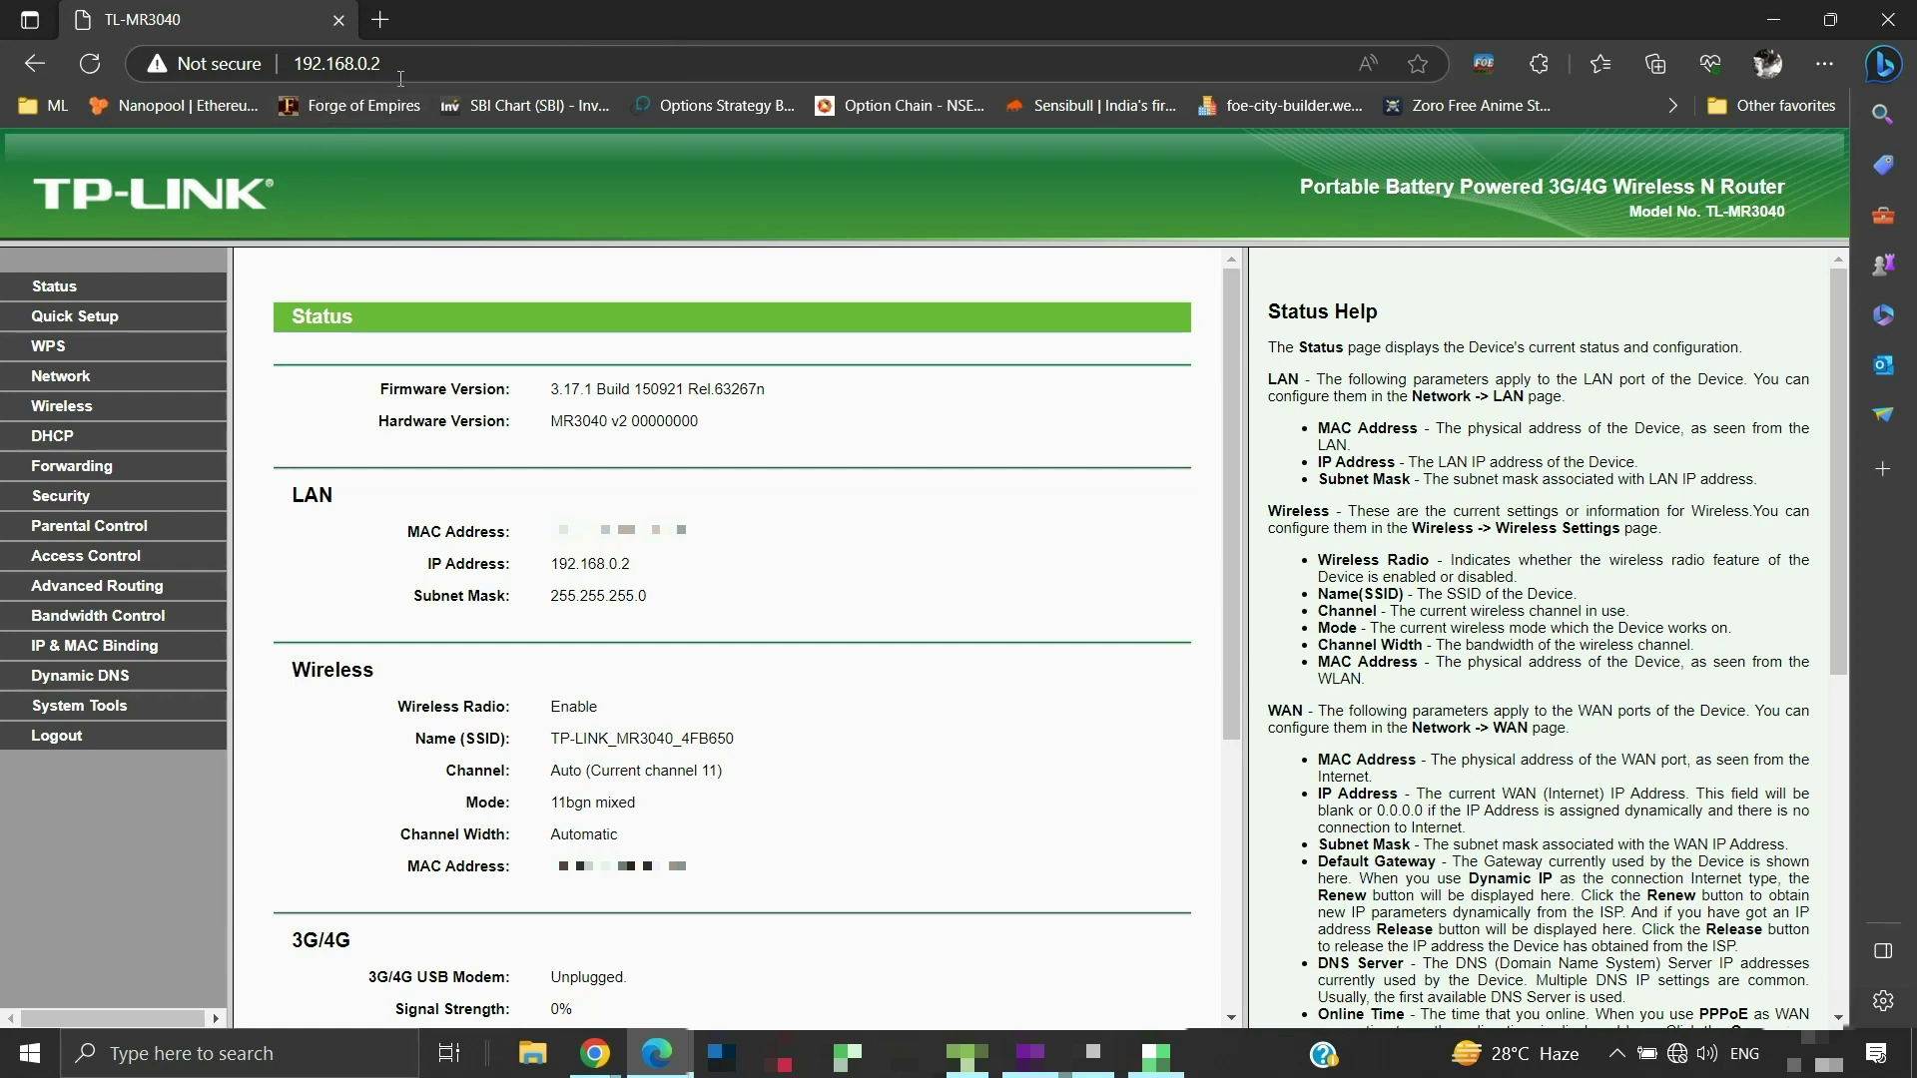
Check that Network > LAN shows 192.168.0.2, then log out of the admin panel
left_click(70, 376)
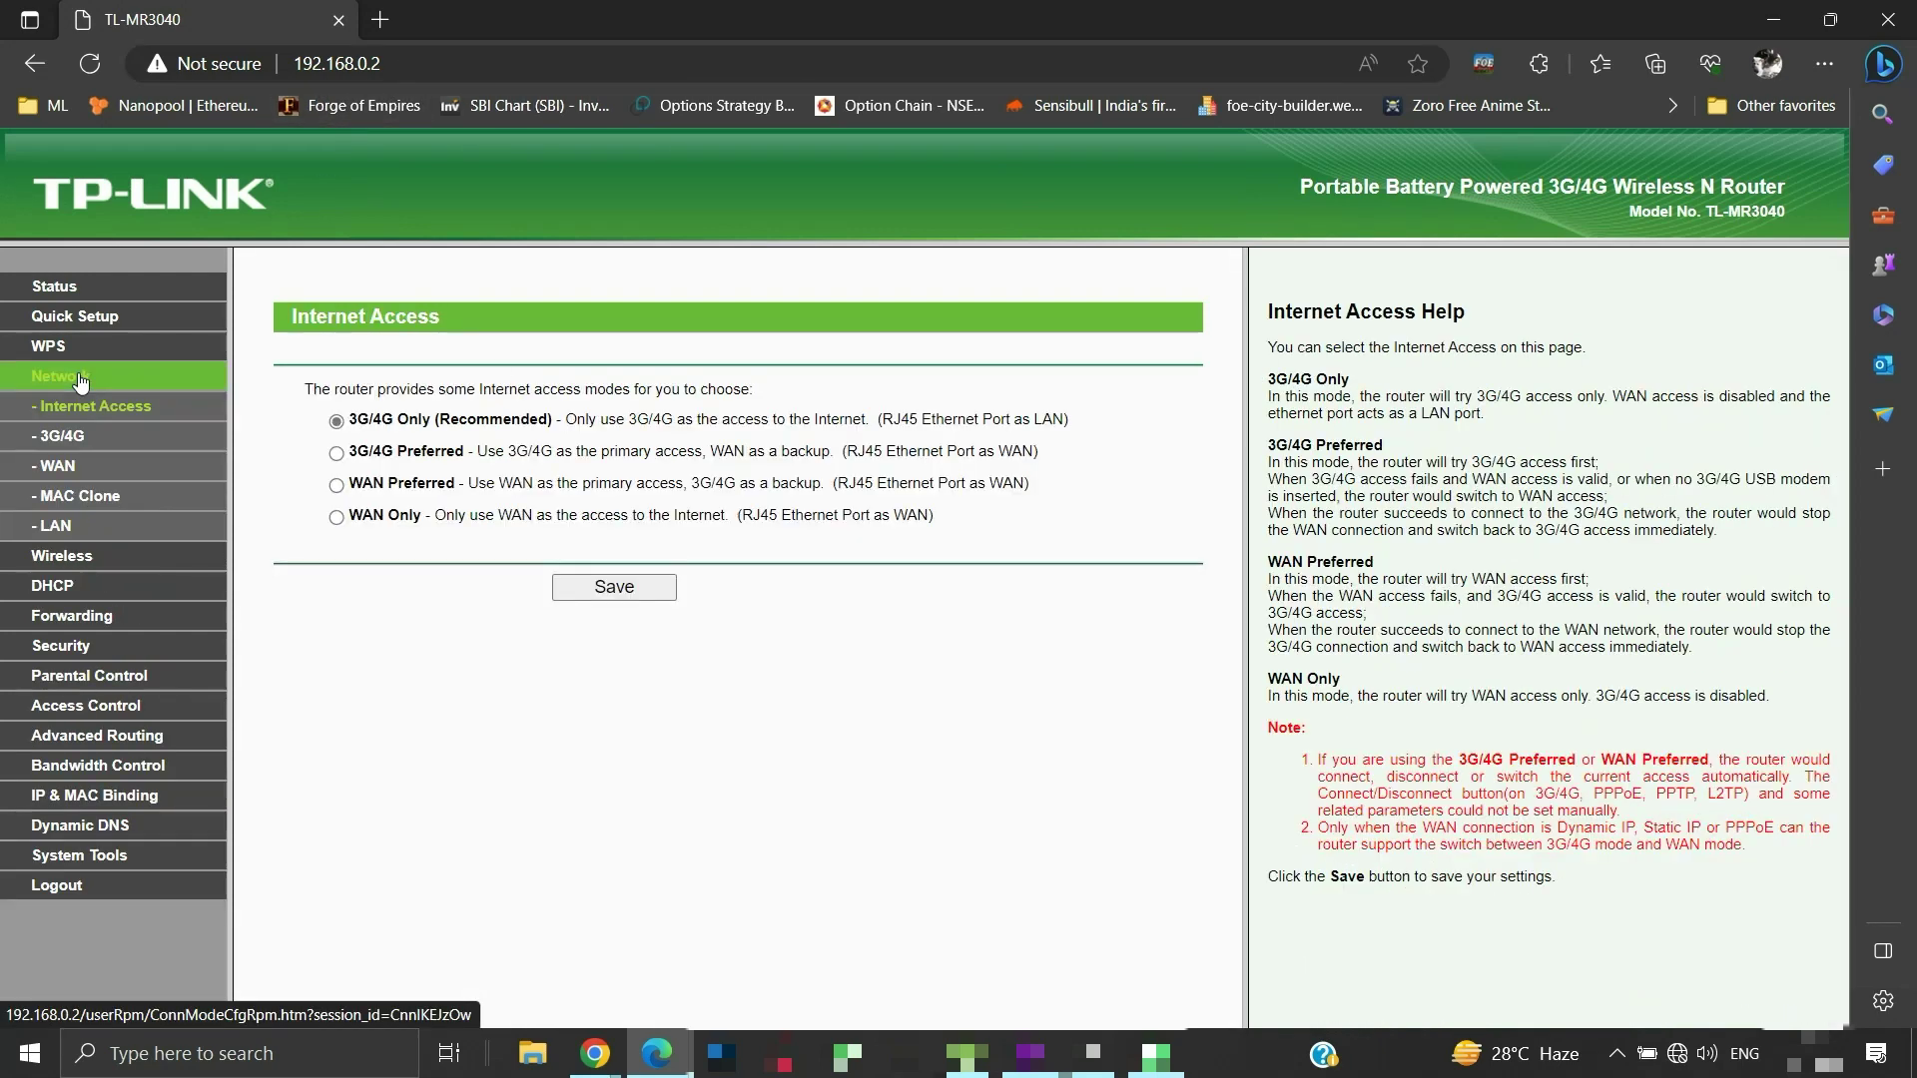
left_click(60, 526)
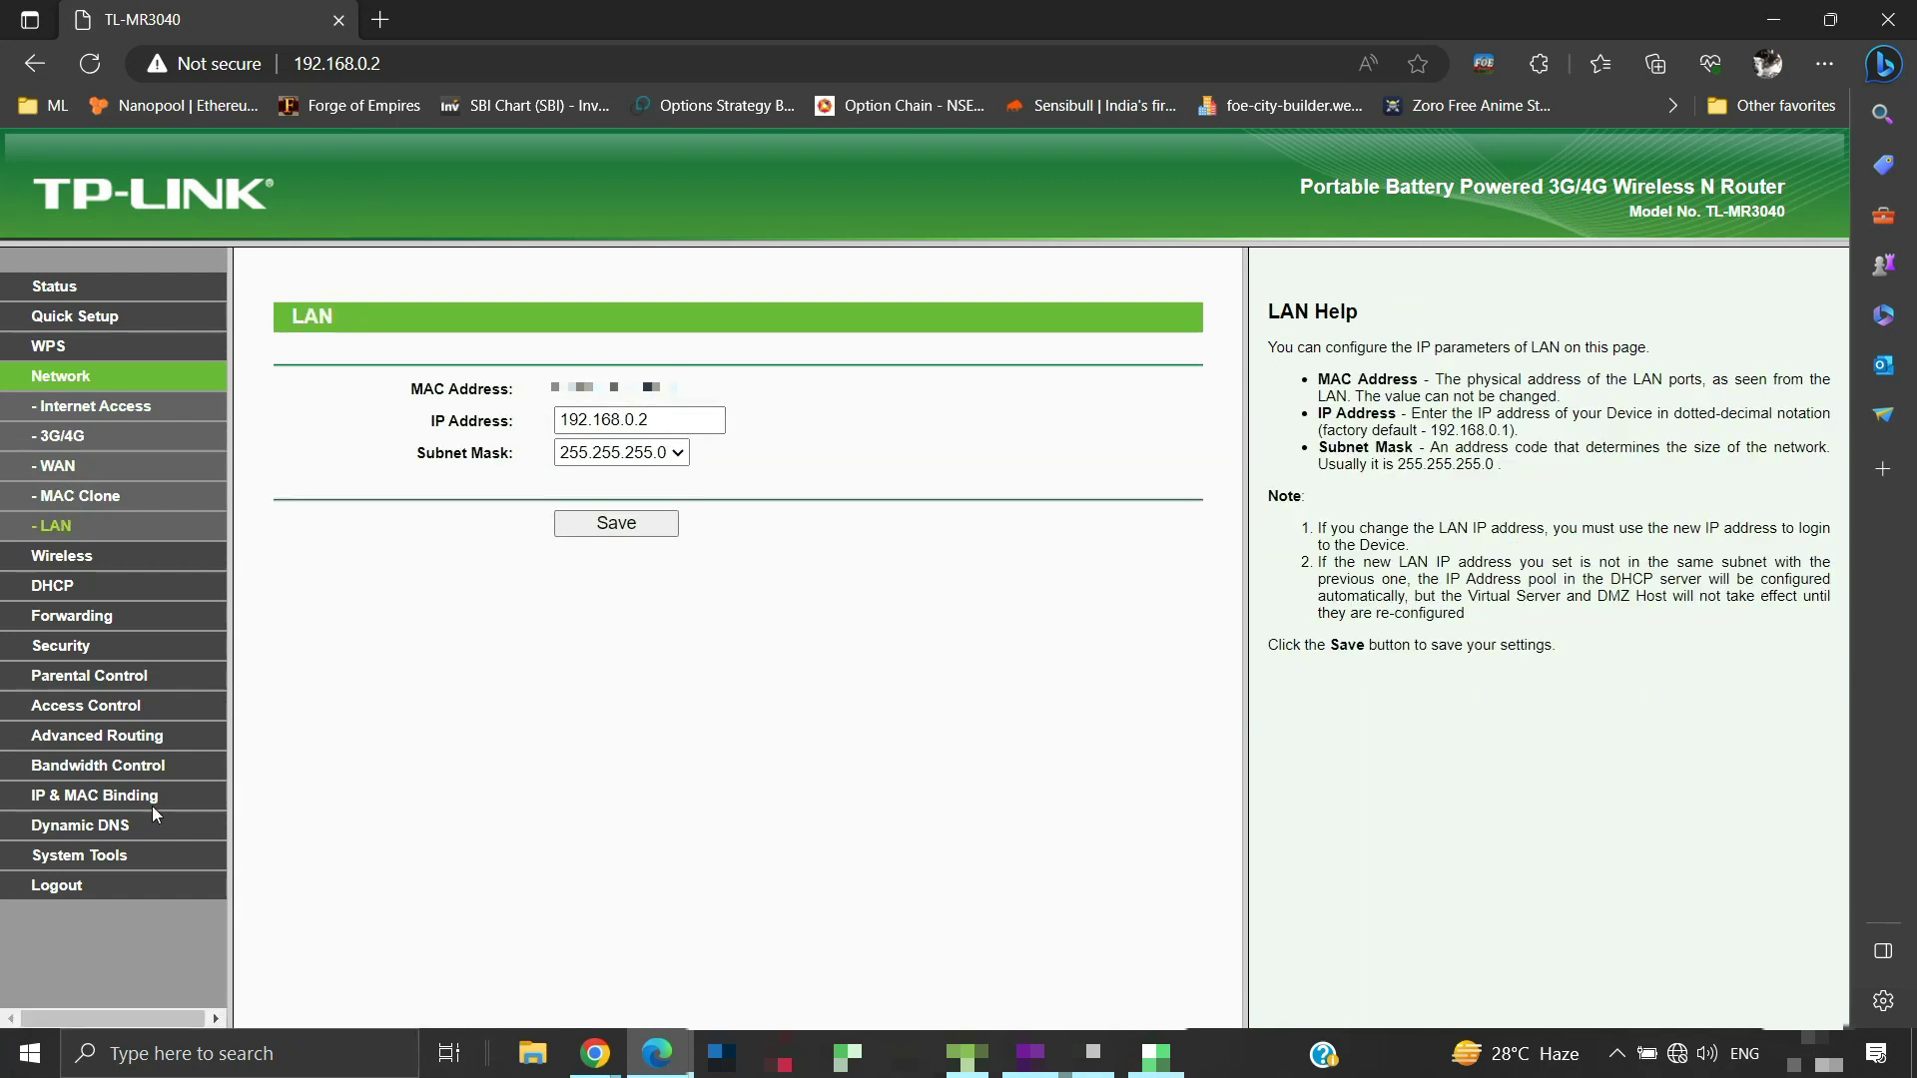
left_click(80, 883)
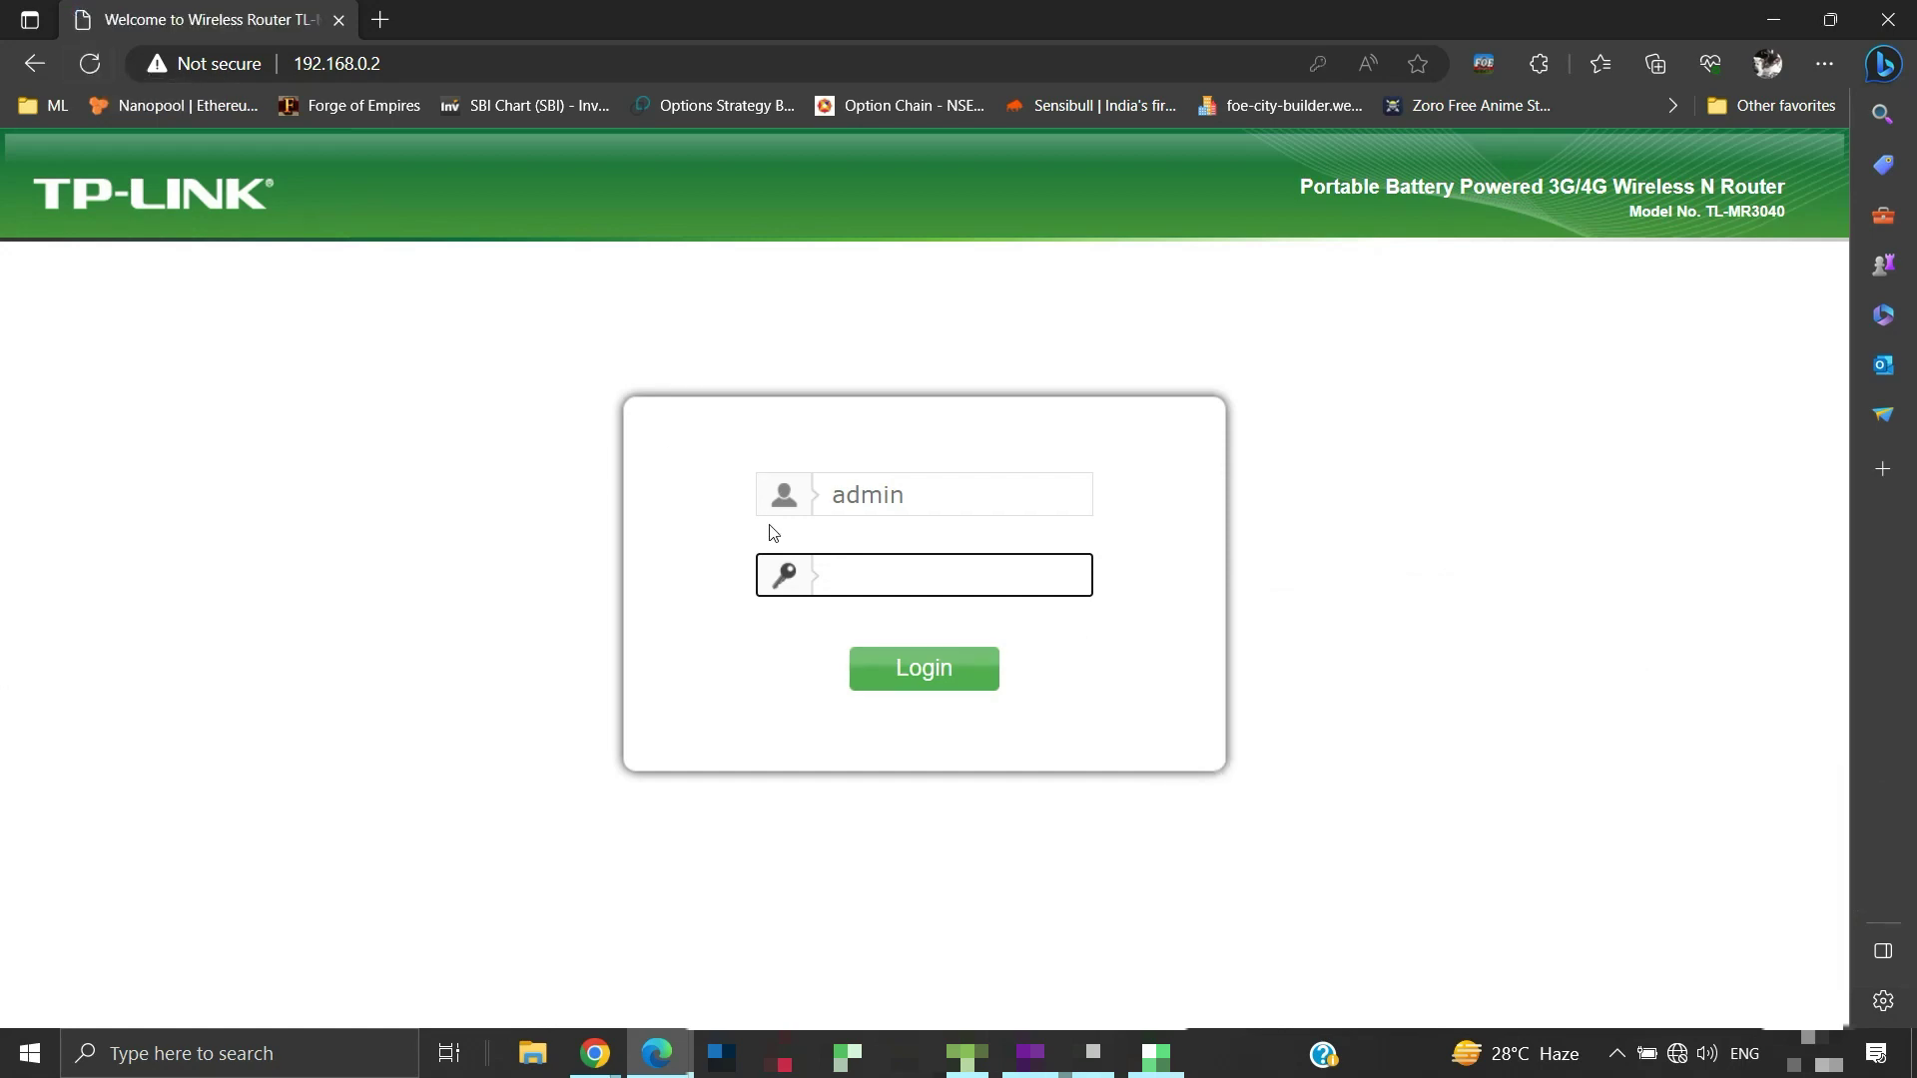
Log back into the admin panel using the browser's saved password
left_click(857, 577)
key("Down")
key("Return")
key("Return")
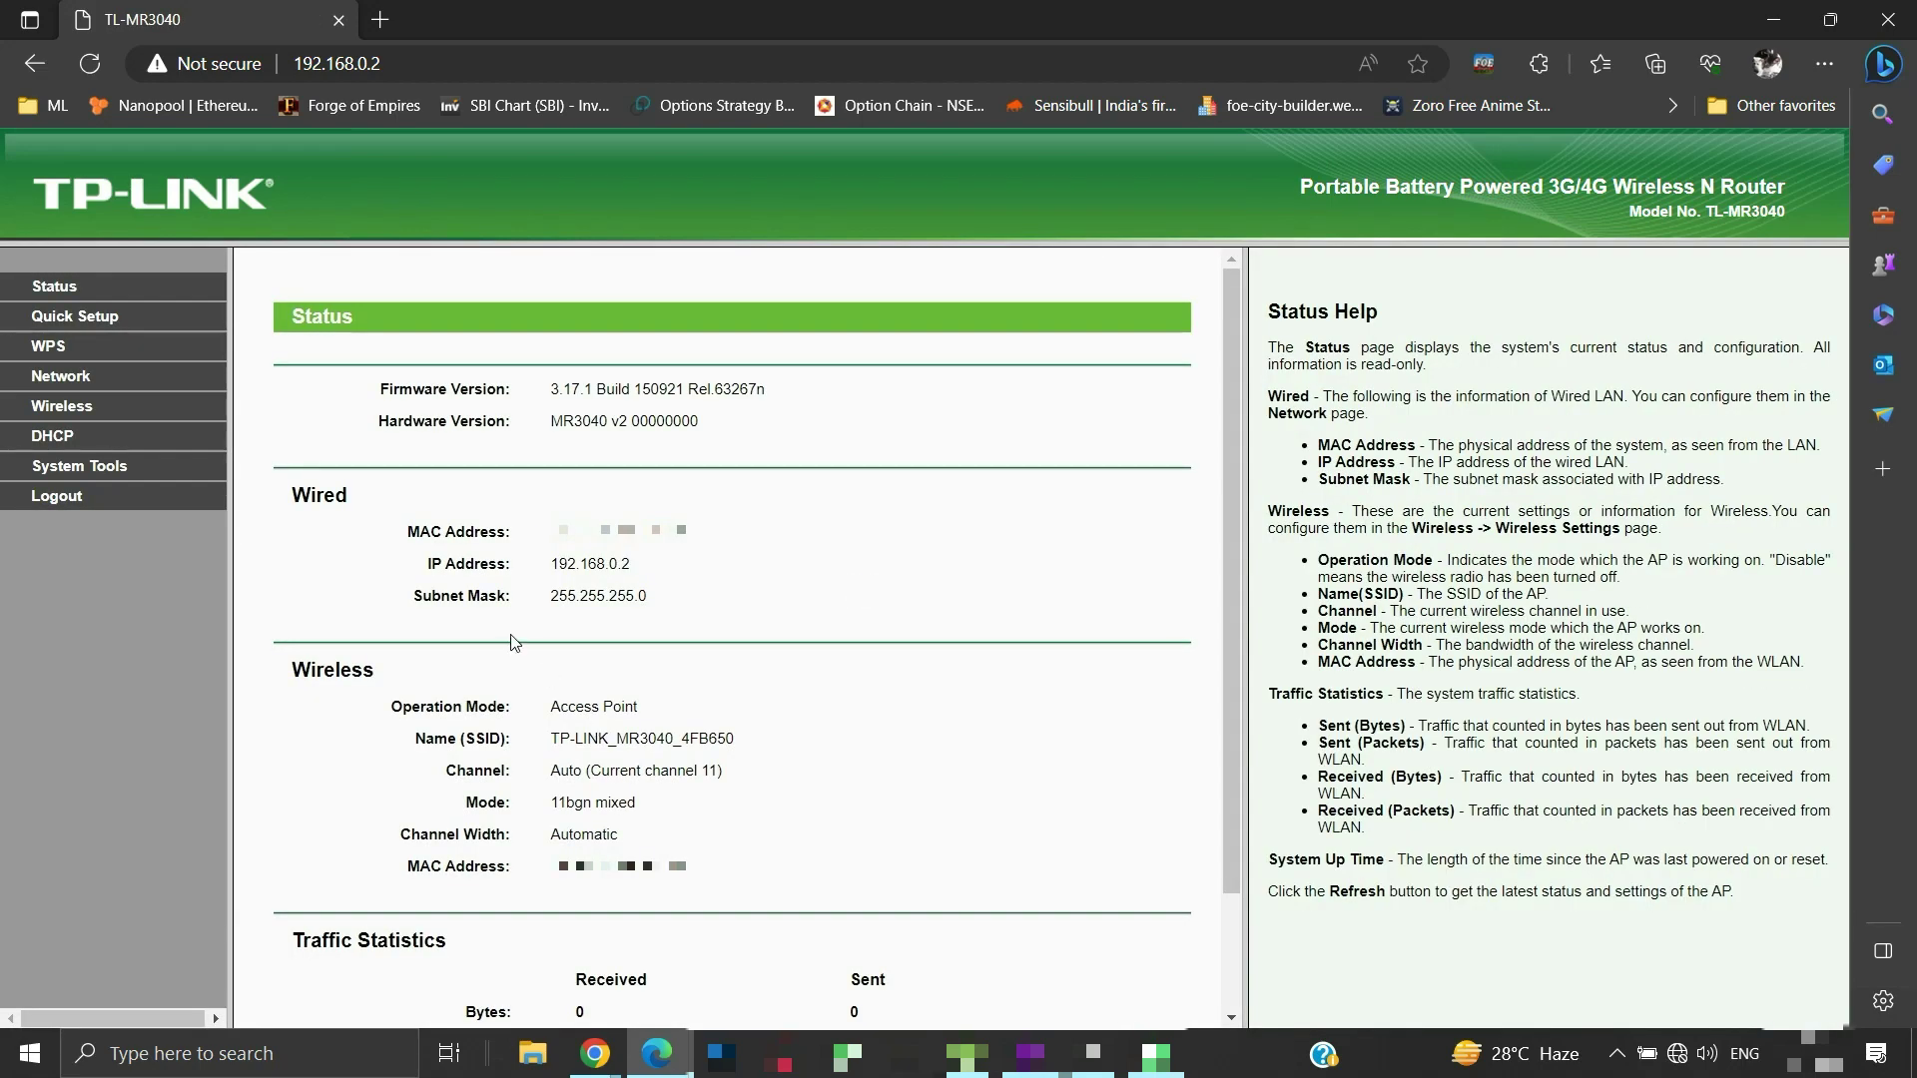
Run Quick Setup in Access Point mode, accept the SSID and WPA/WPA2-Personal password, and finish
left_click(104, 330)
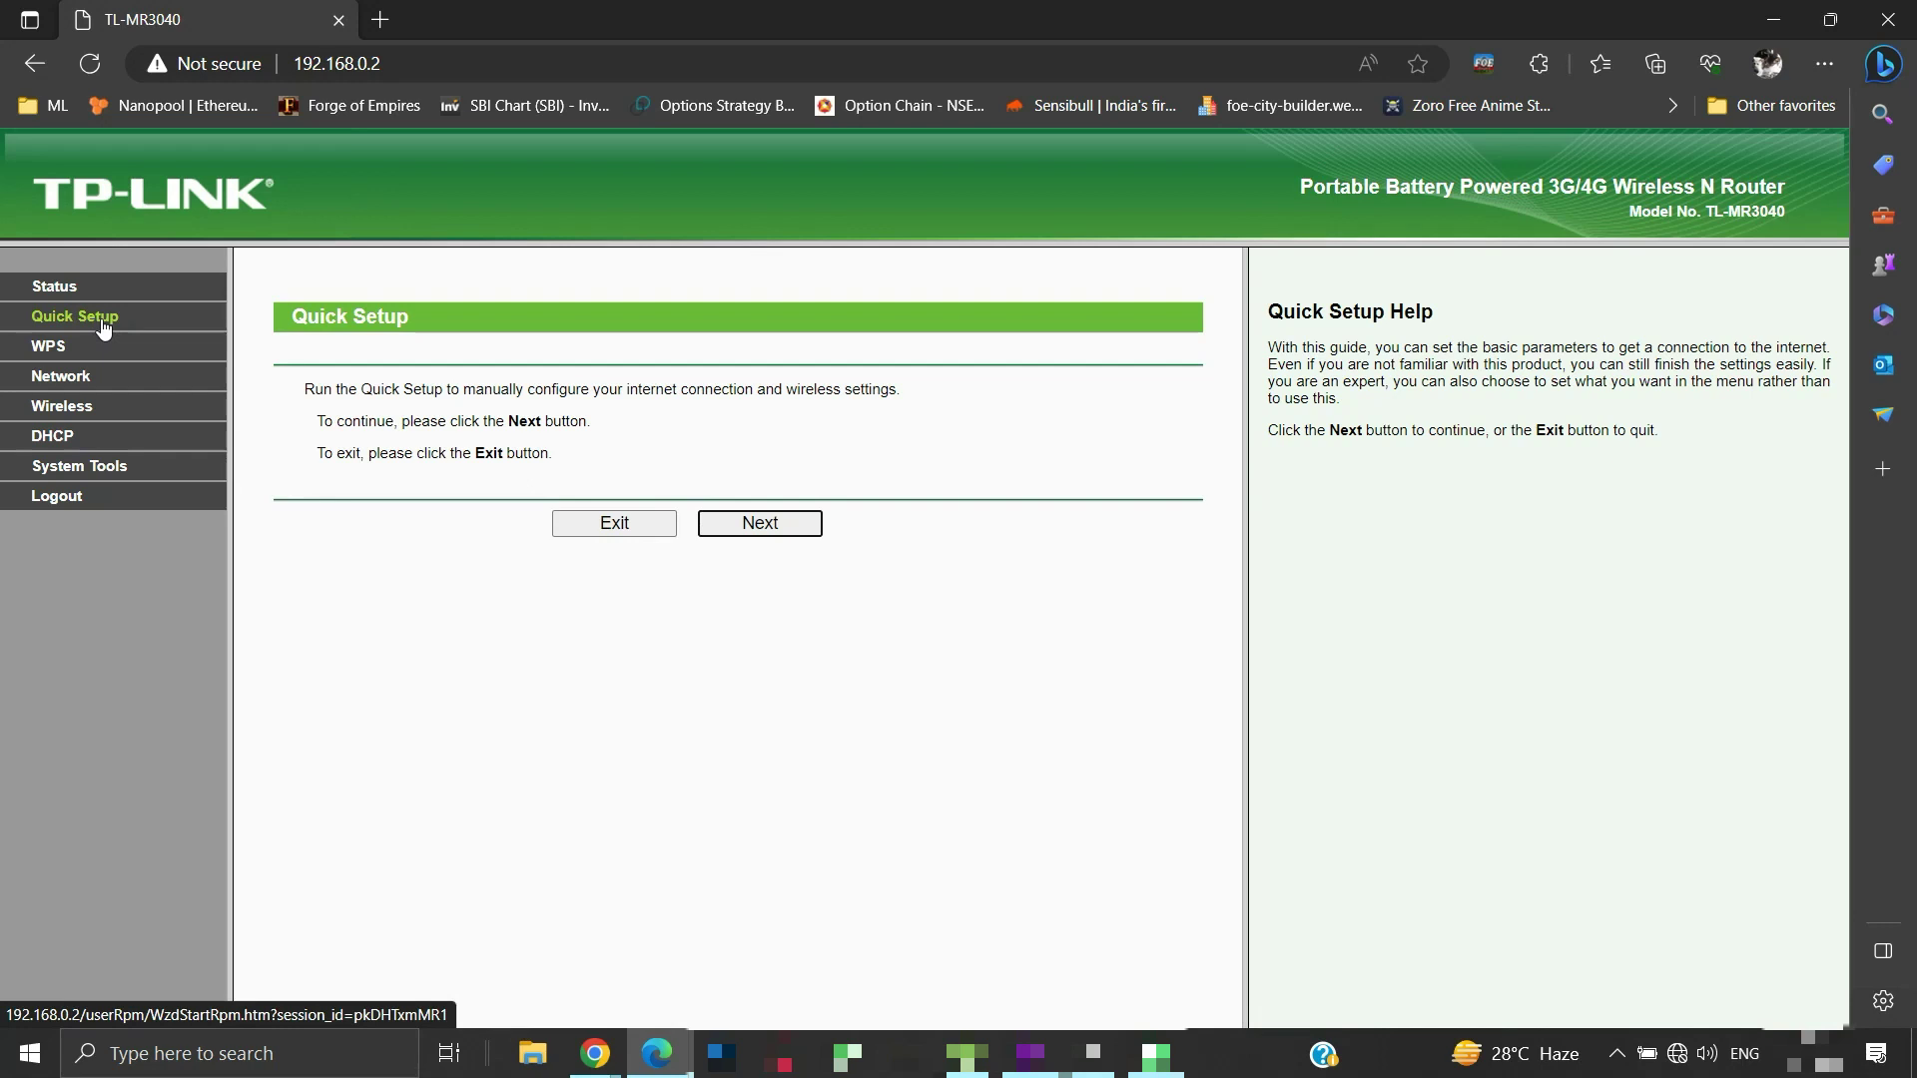
left_click(744, 529)
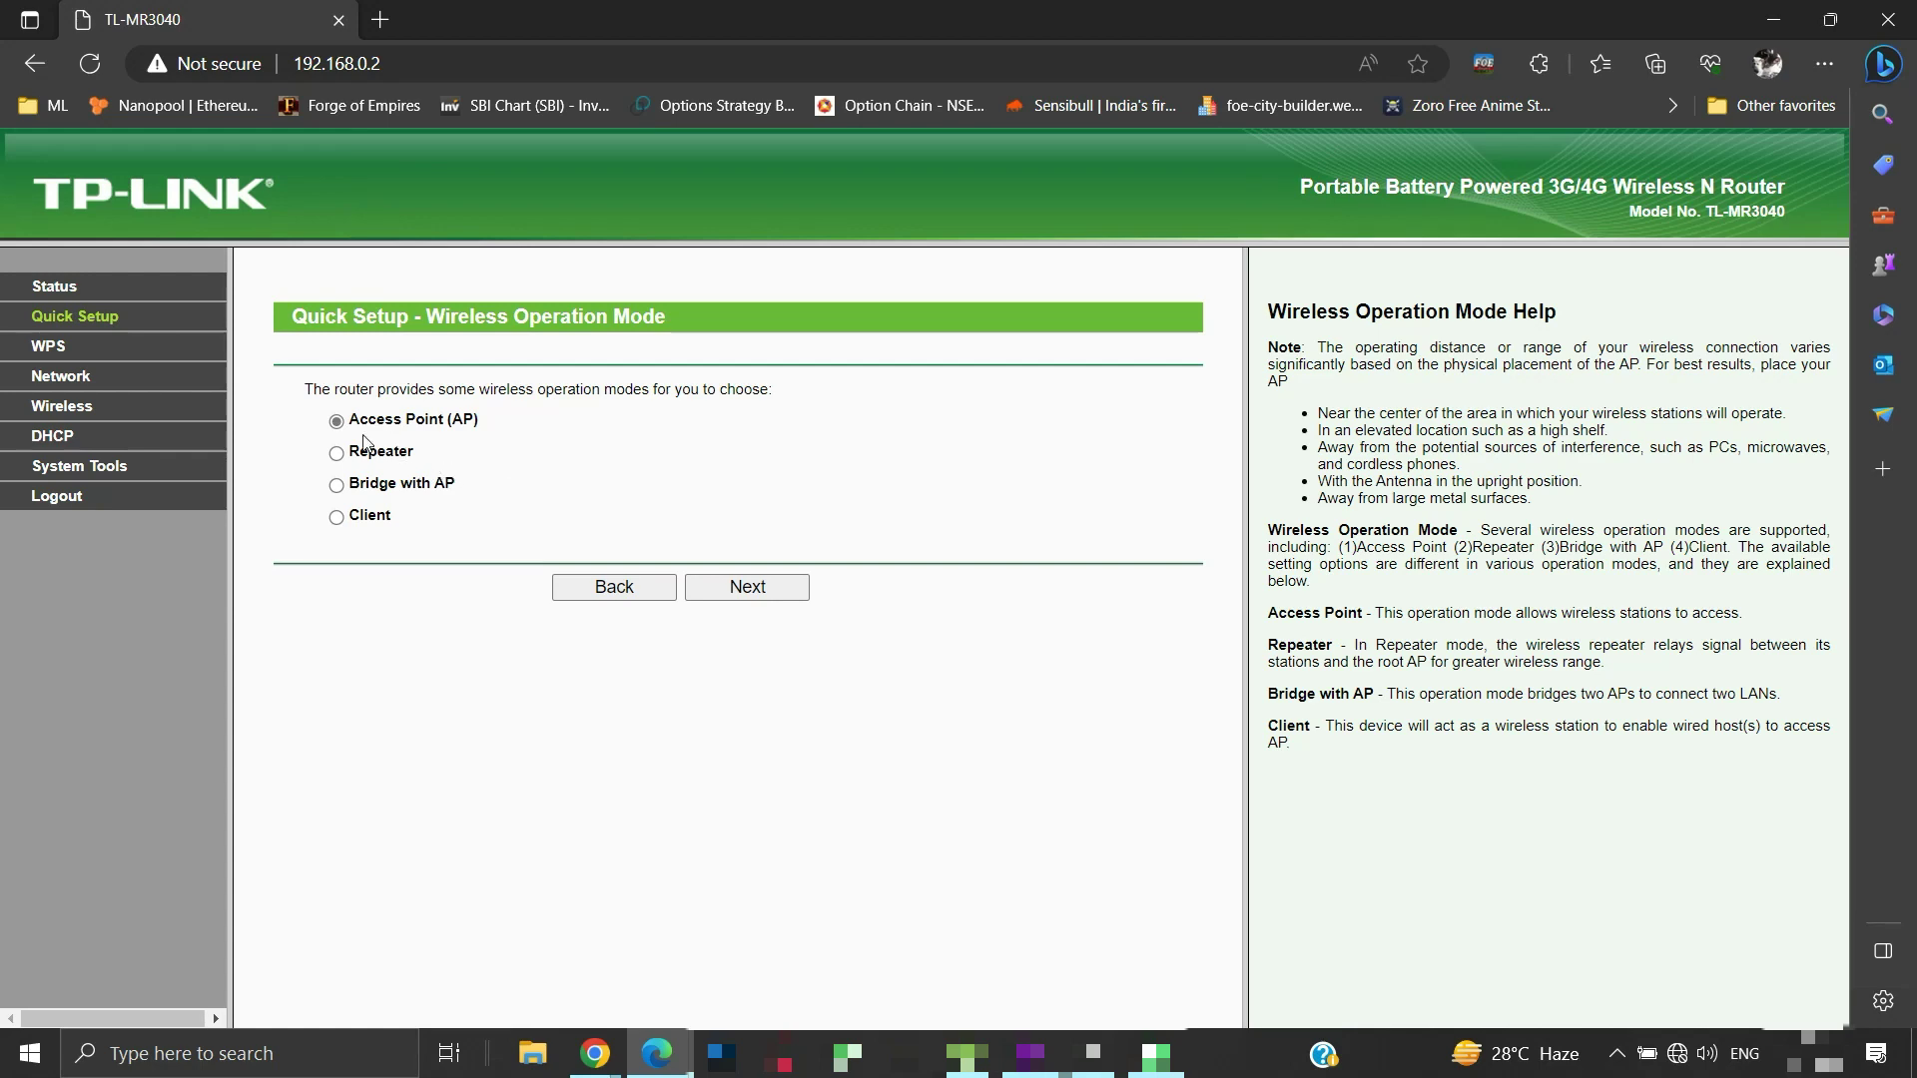
left_click(747, 587)
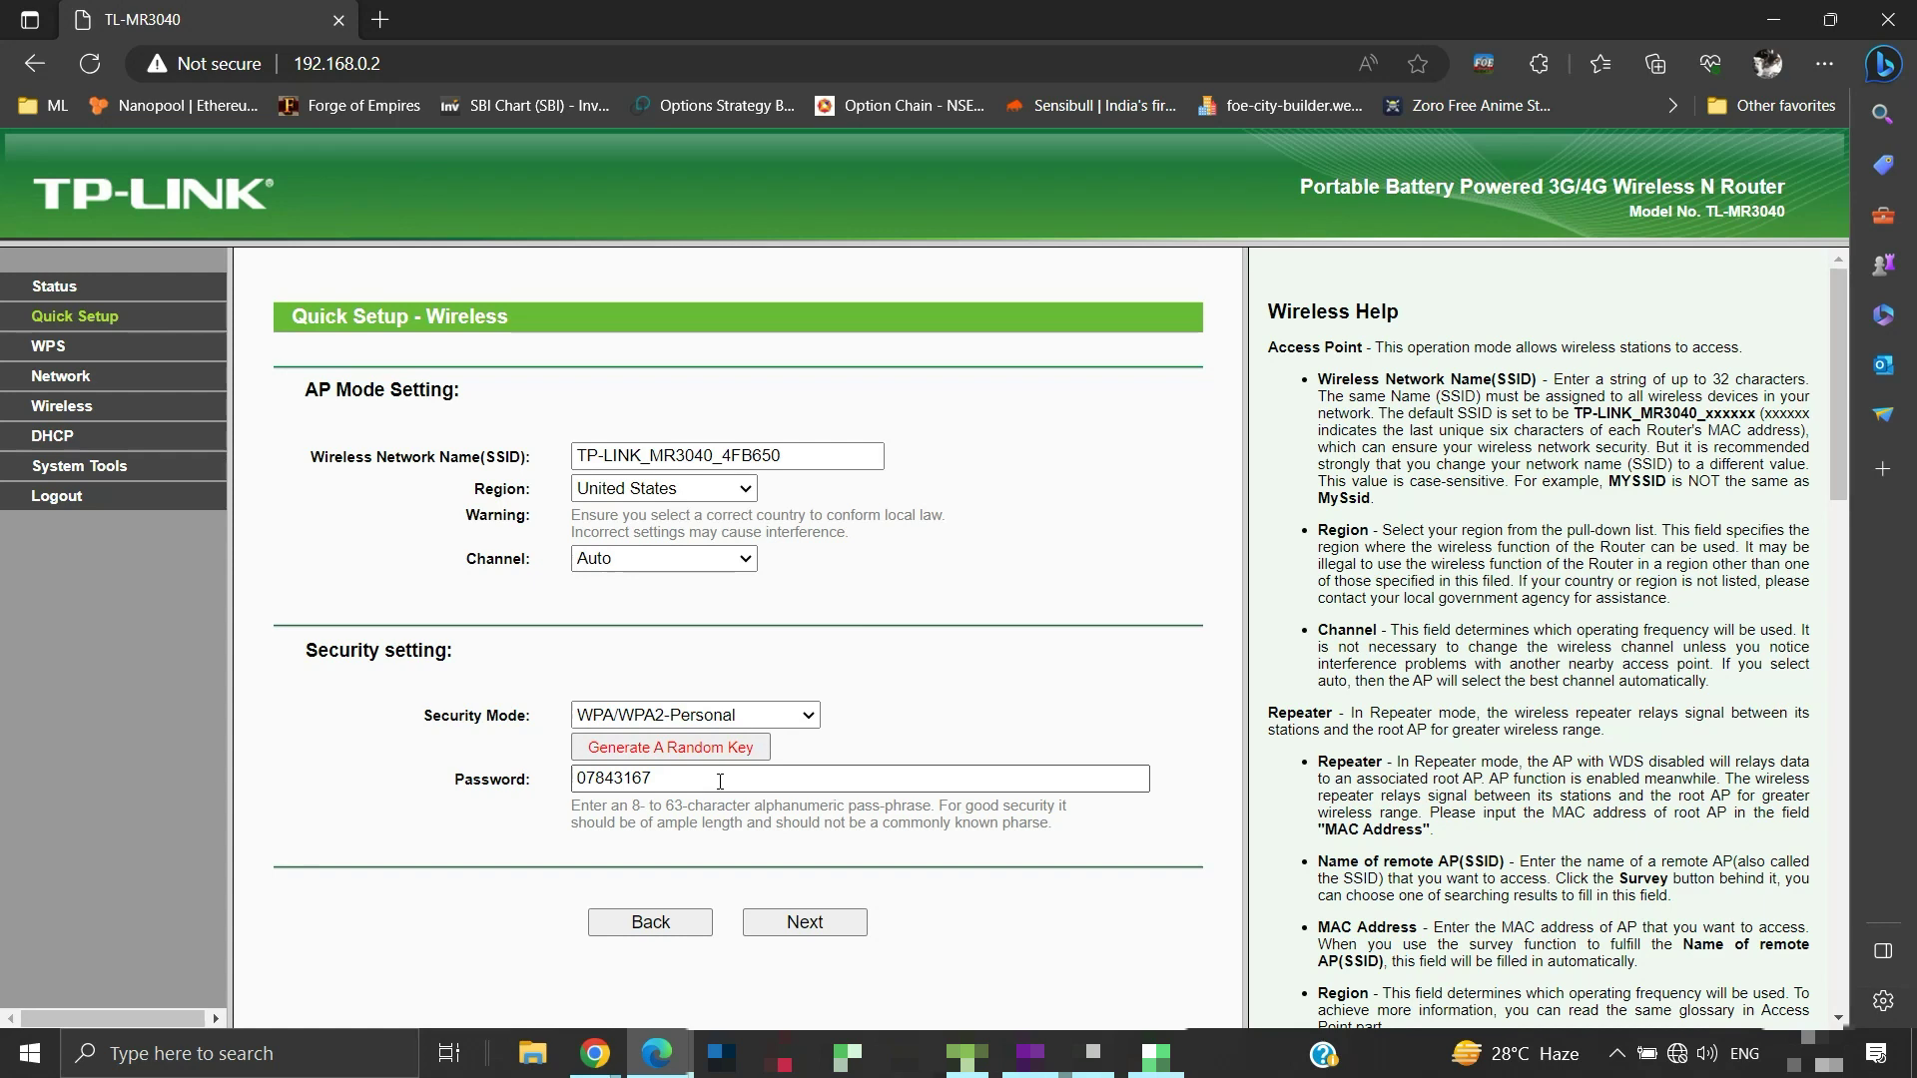
left_click(805, 924)
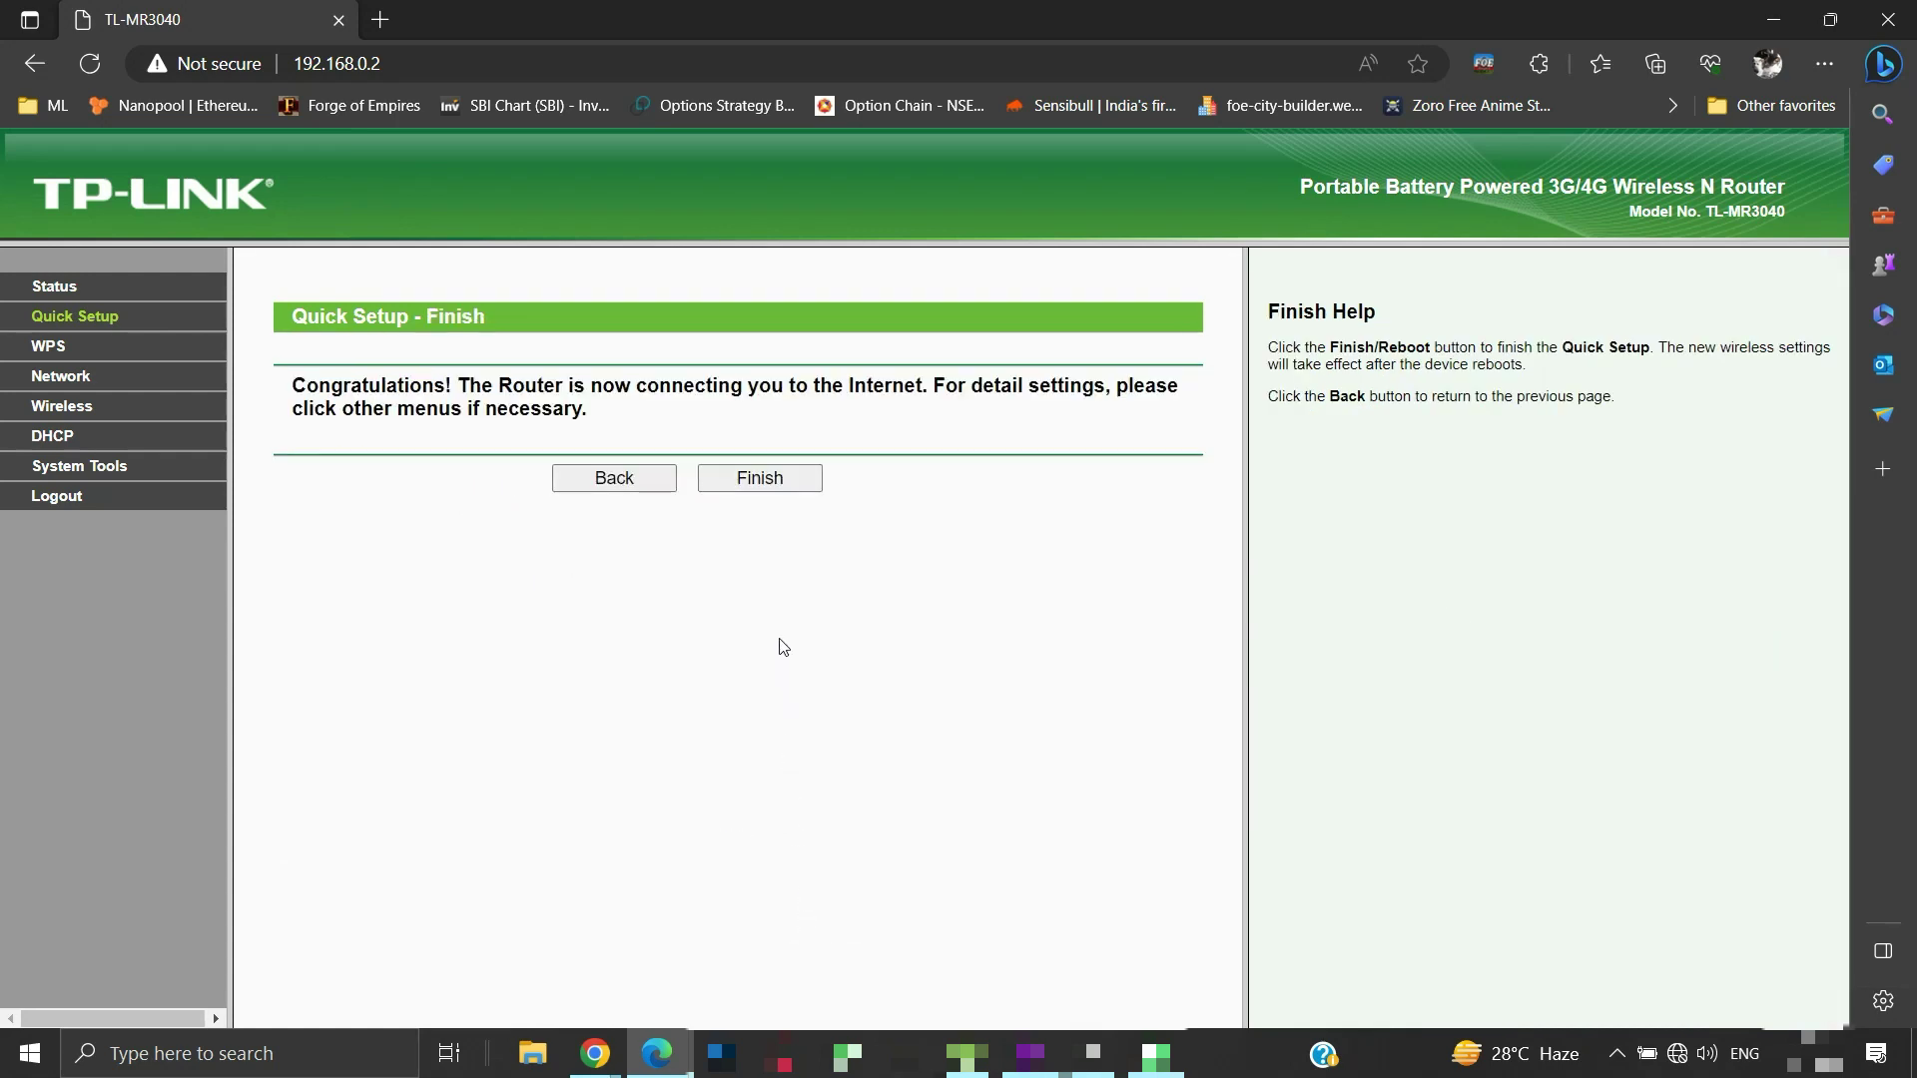
left_click(769, 483)
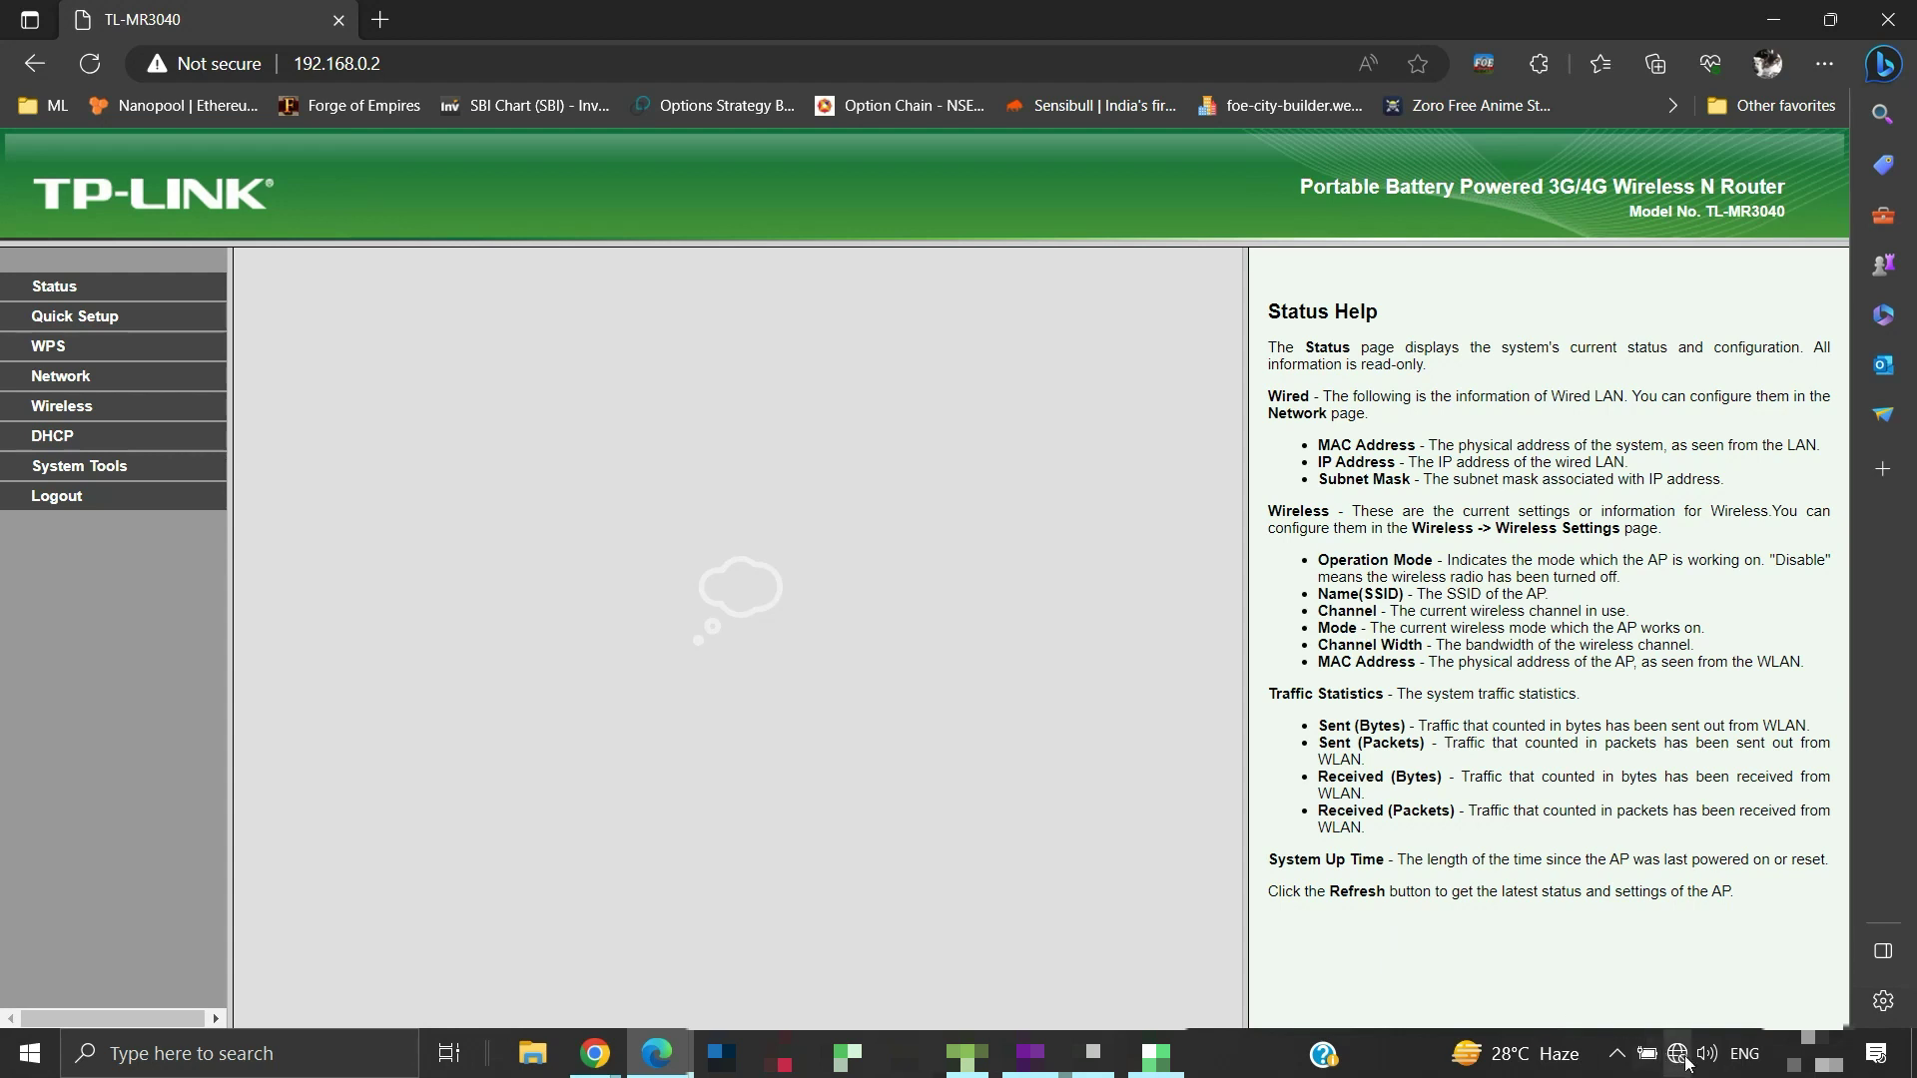
Connect to TP-LINK_MR3040_4FB650 from the Wi-Fi flyout by entering its network security key
left_click(1680, 1057)
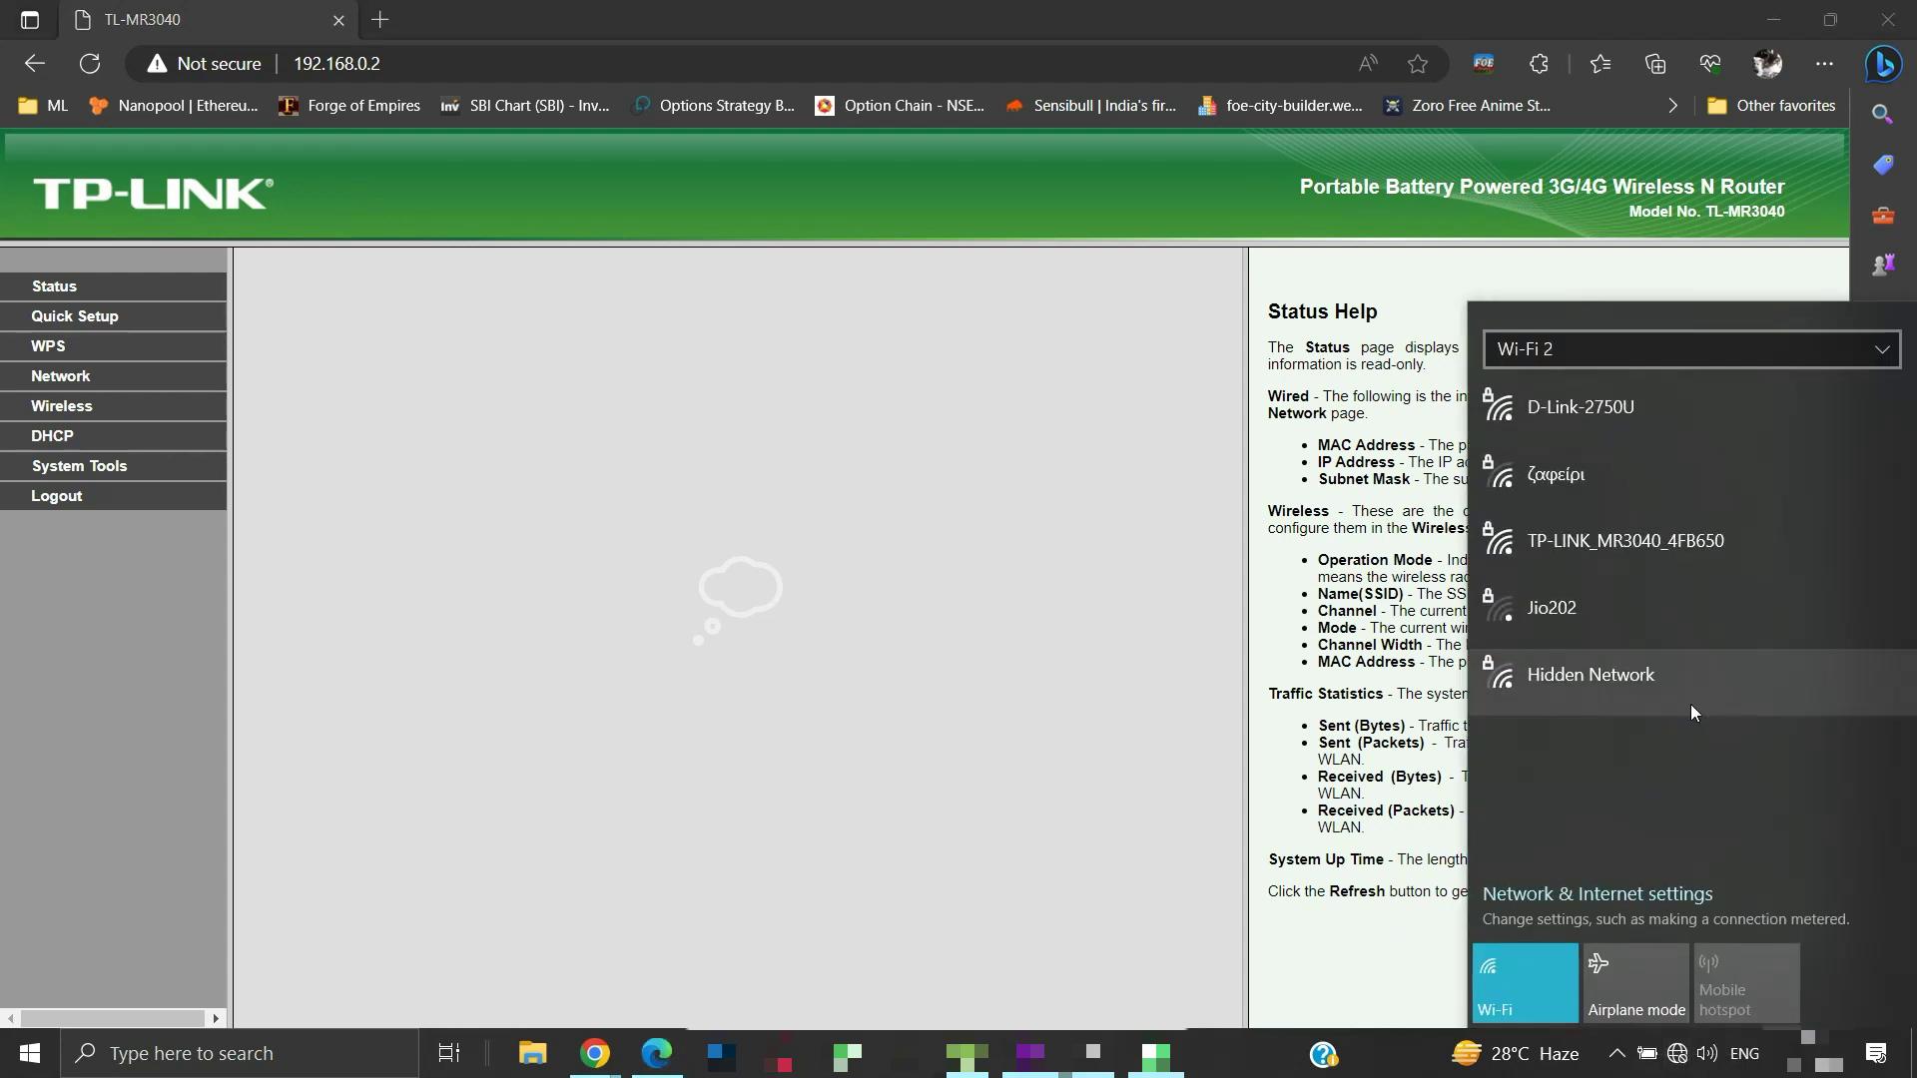
left_click(1657, 565)
left_click(1778, 663)
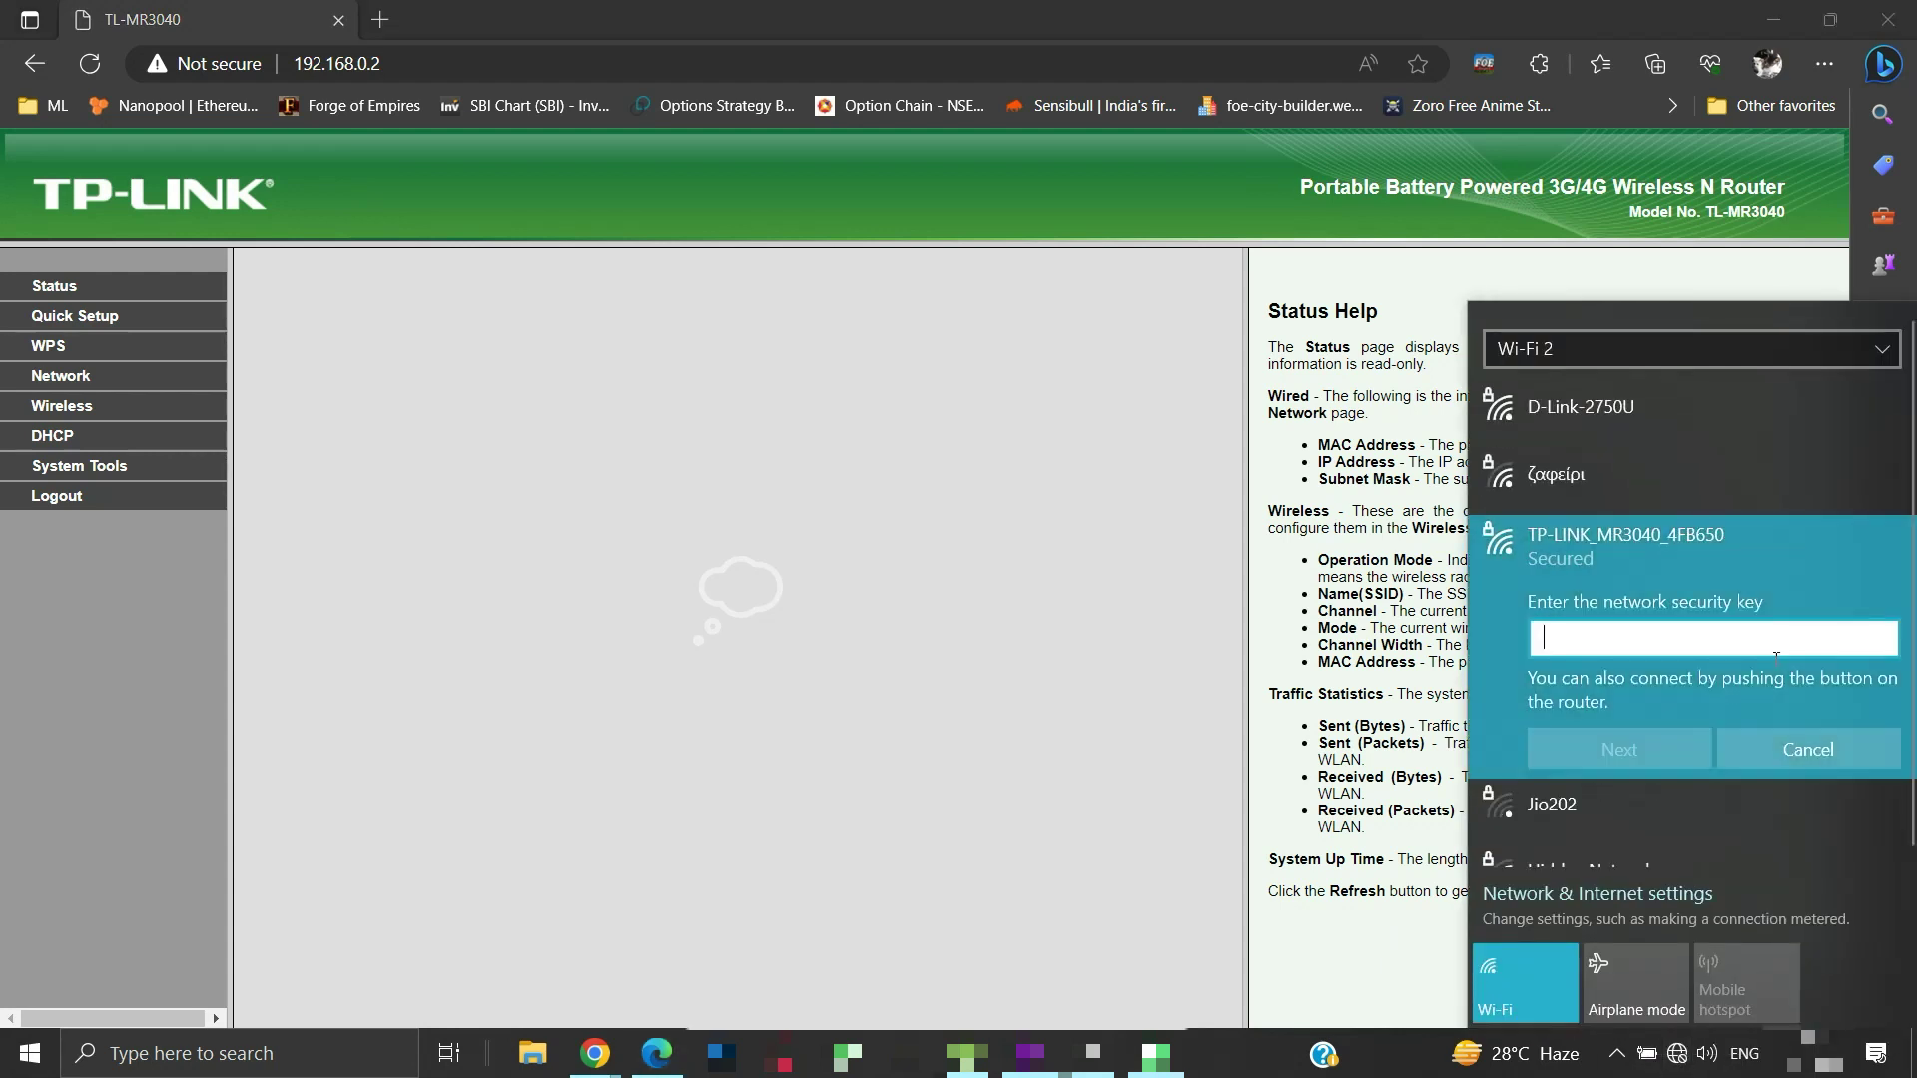
type("•••••")
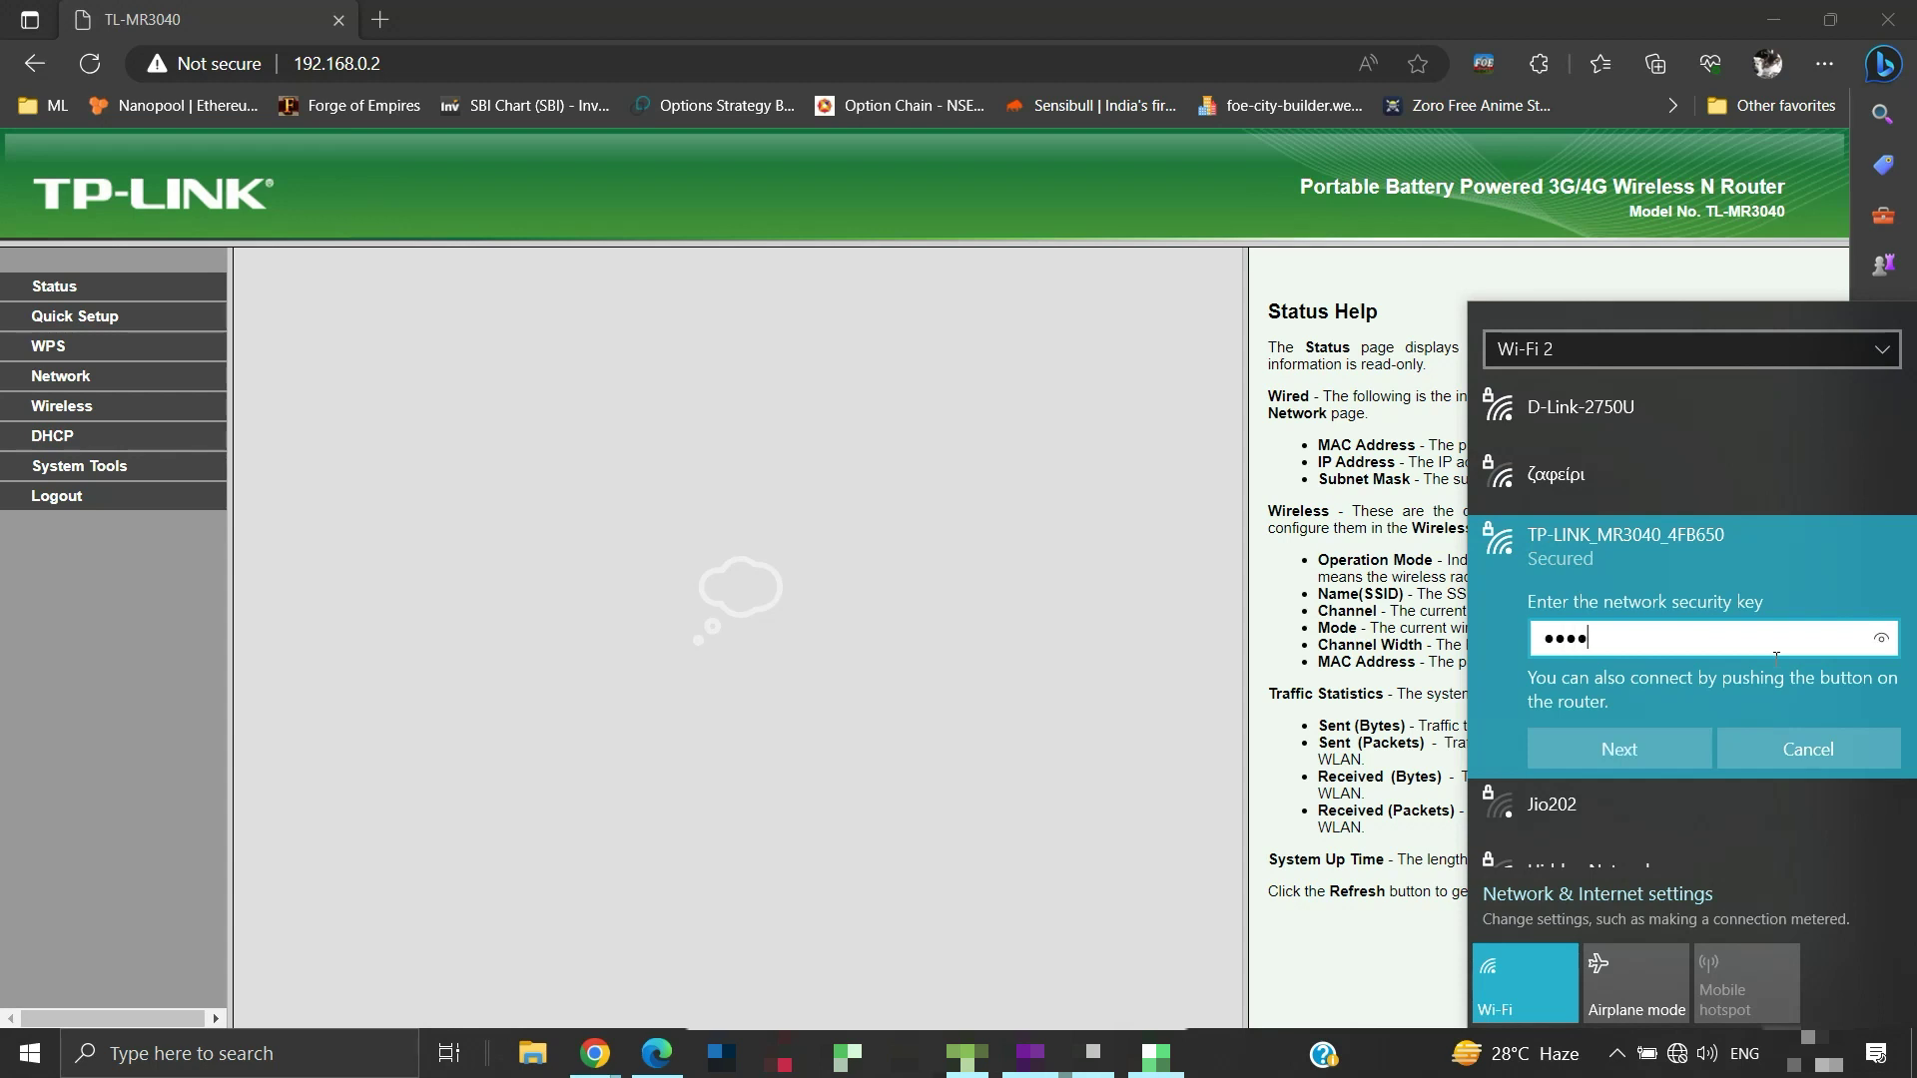
type("•••")
left_click(1673, 755)
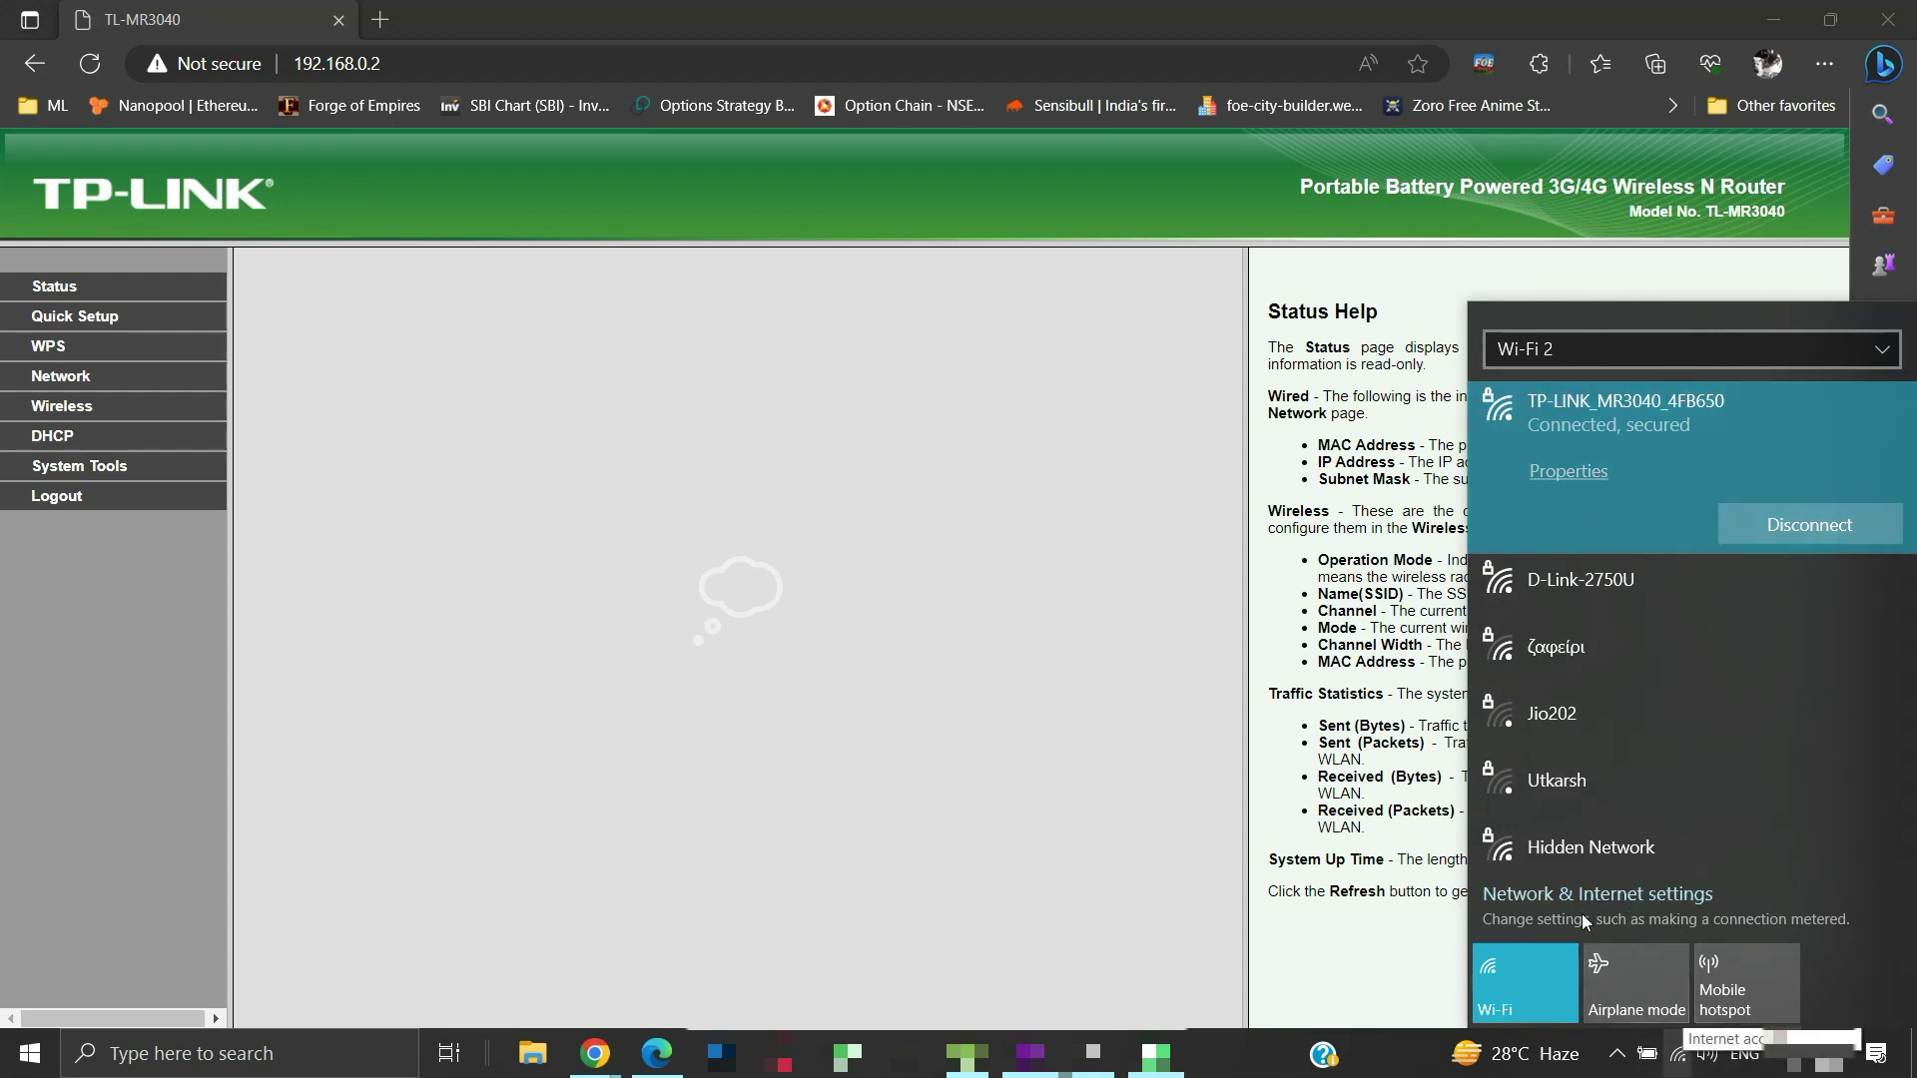
In a new tab, go to Google and search for 'cats'
left_click(380, 20)
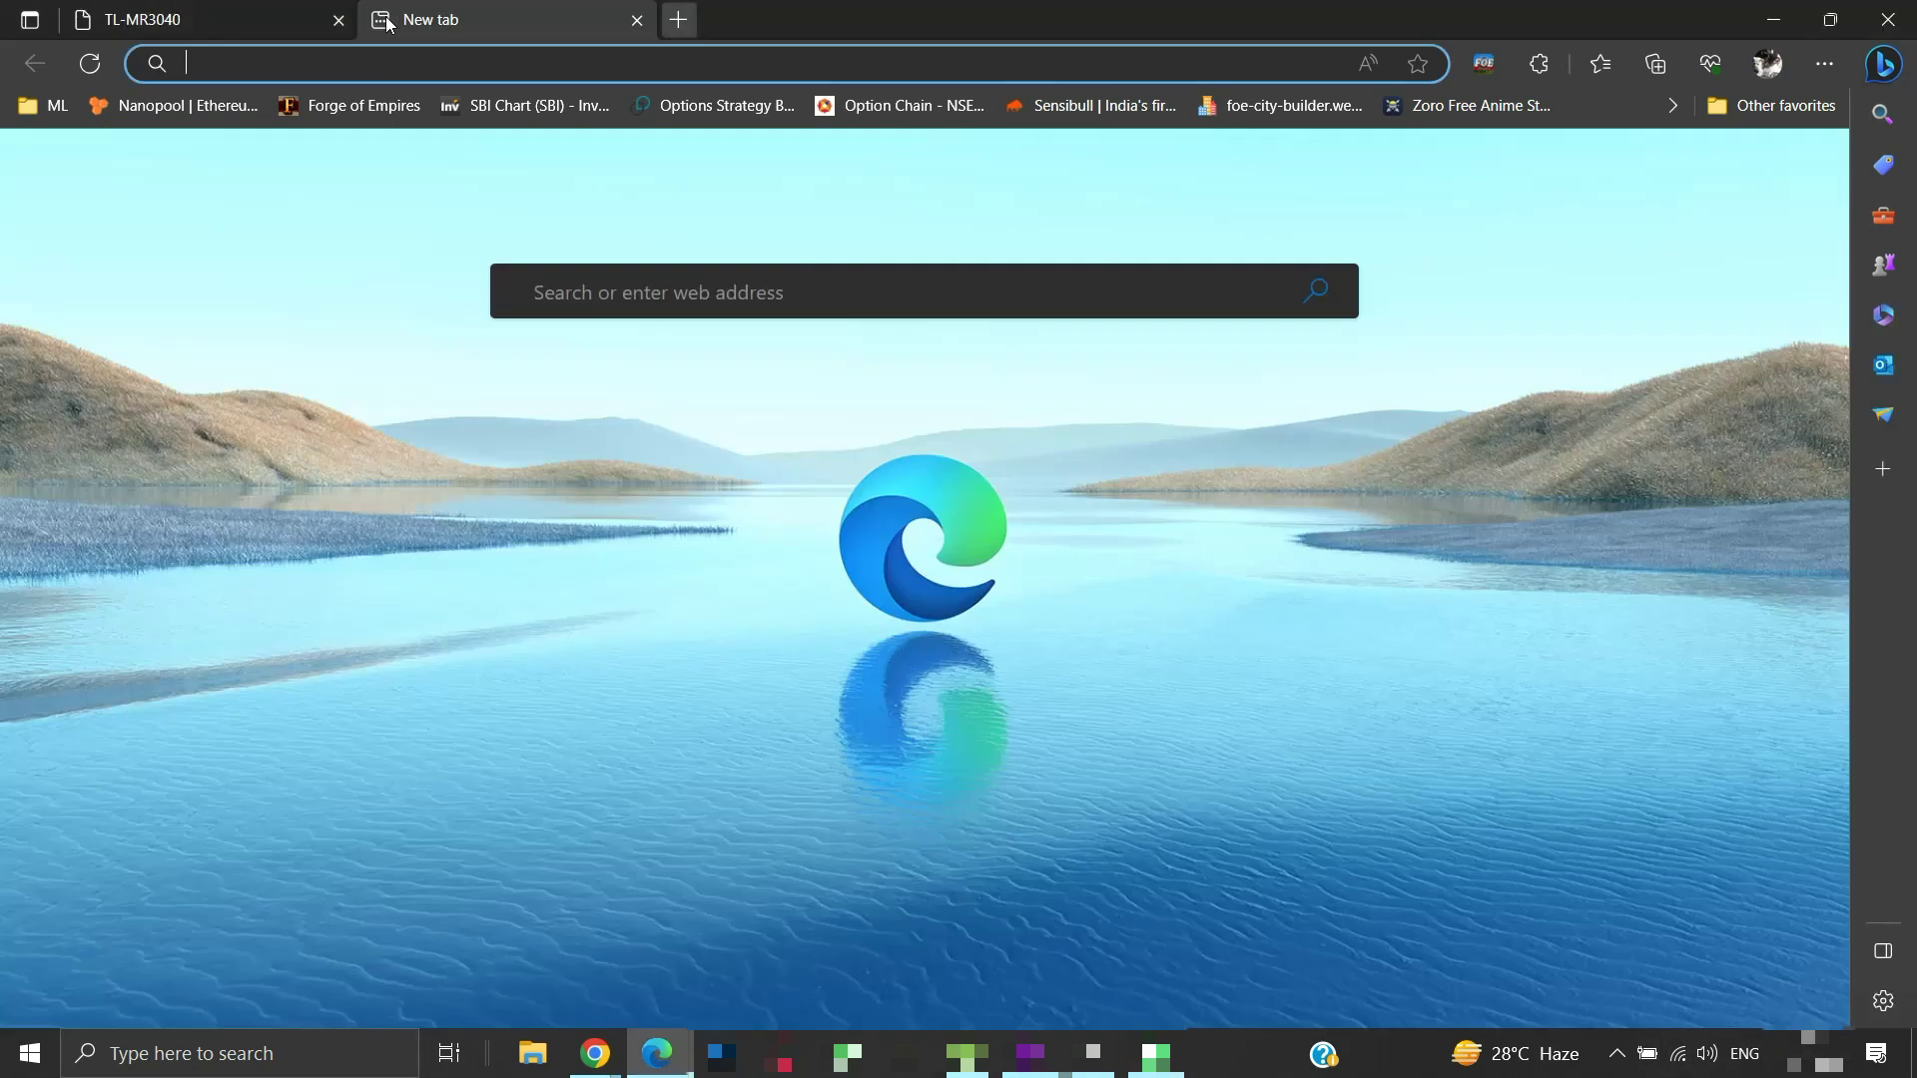
type("goog")
key("Return")
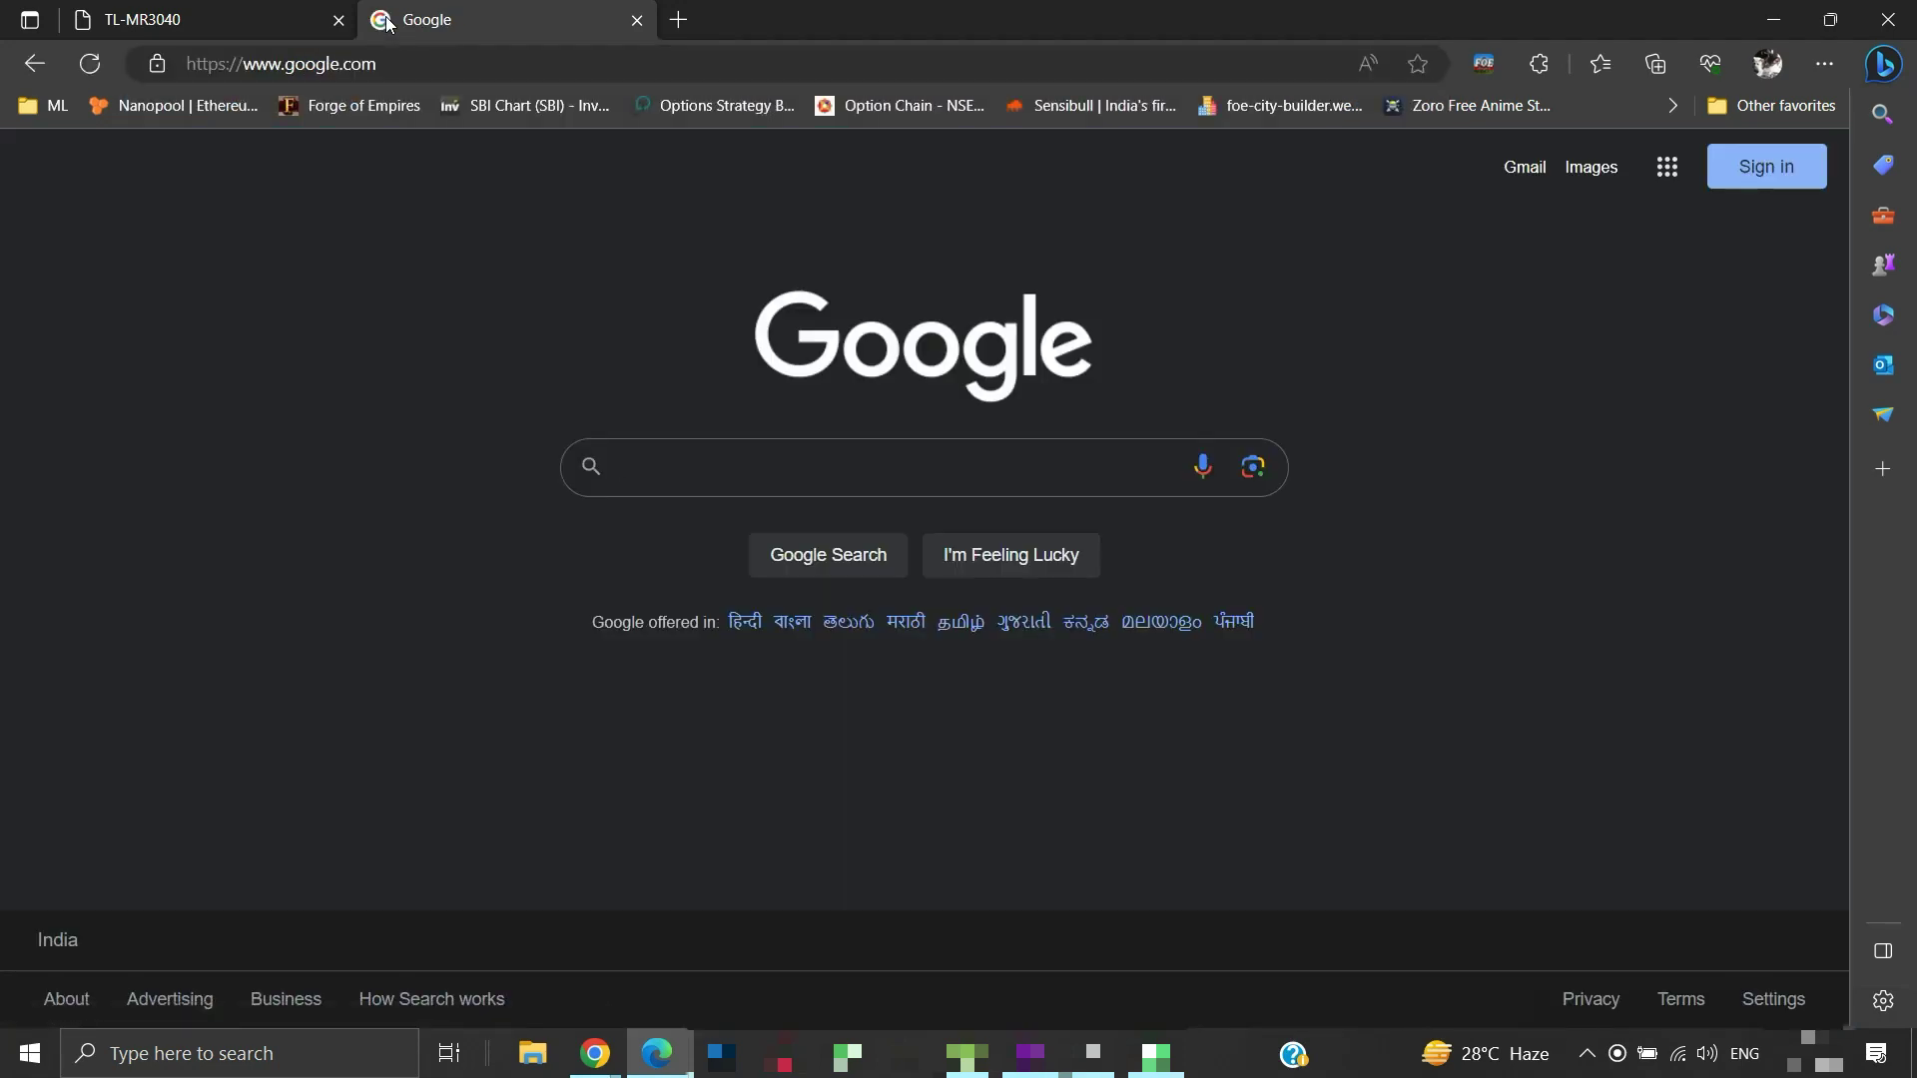
type("cats")
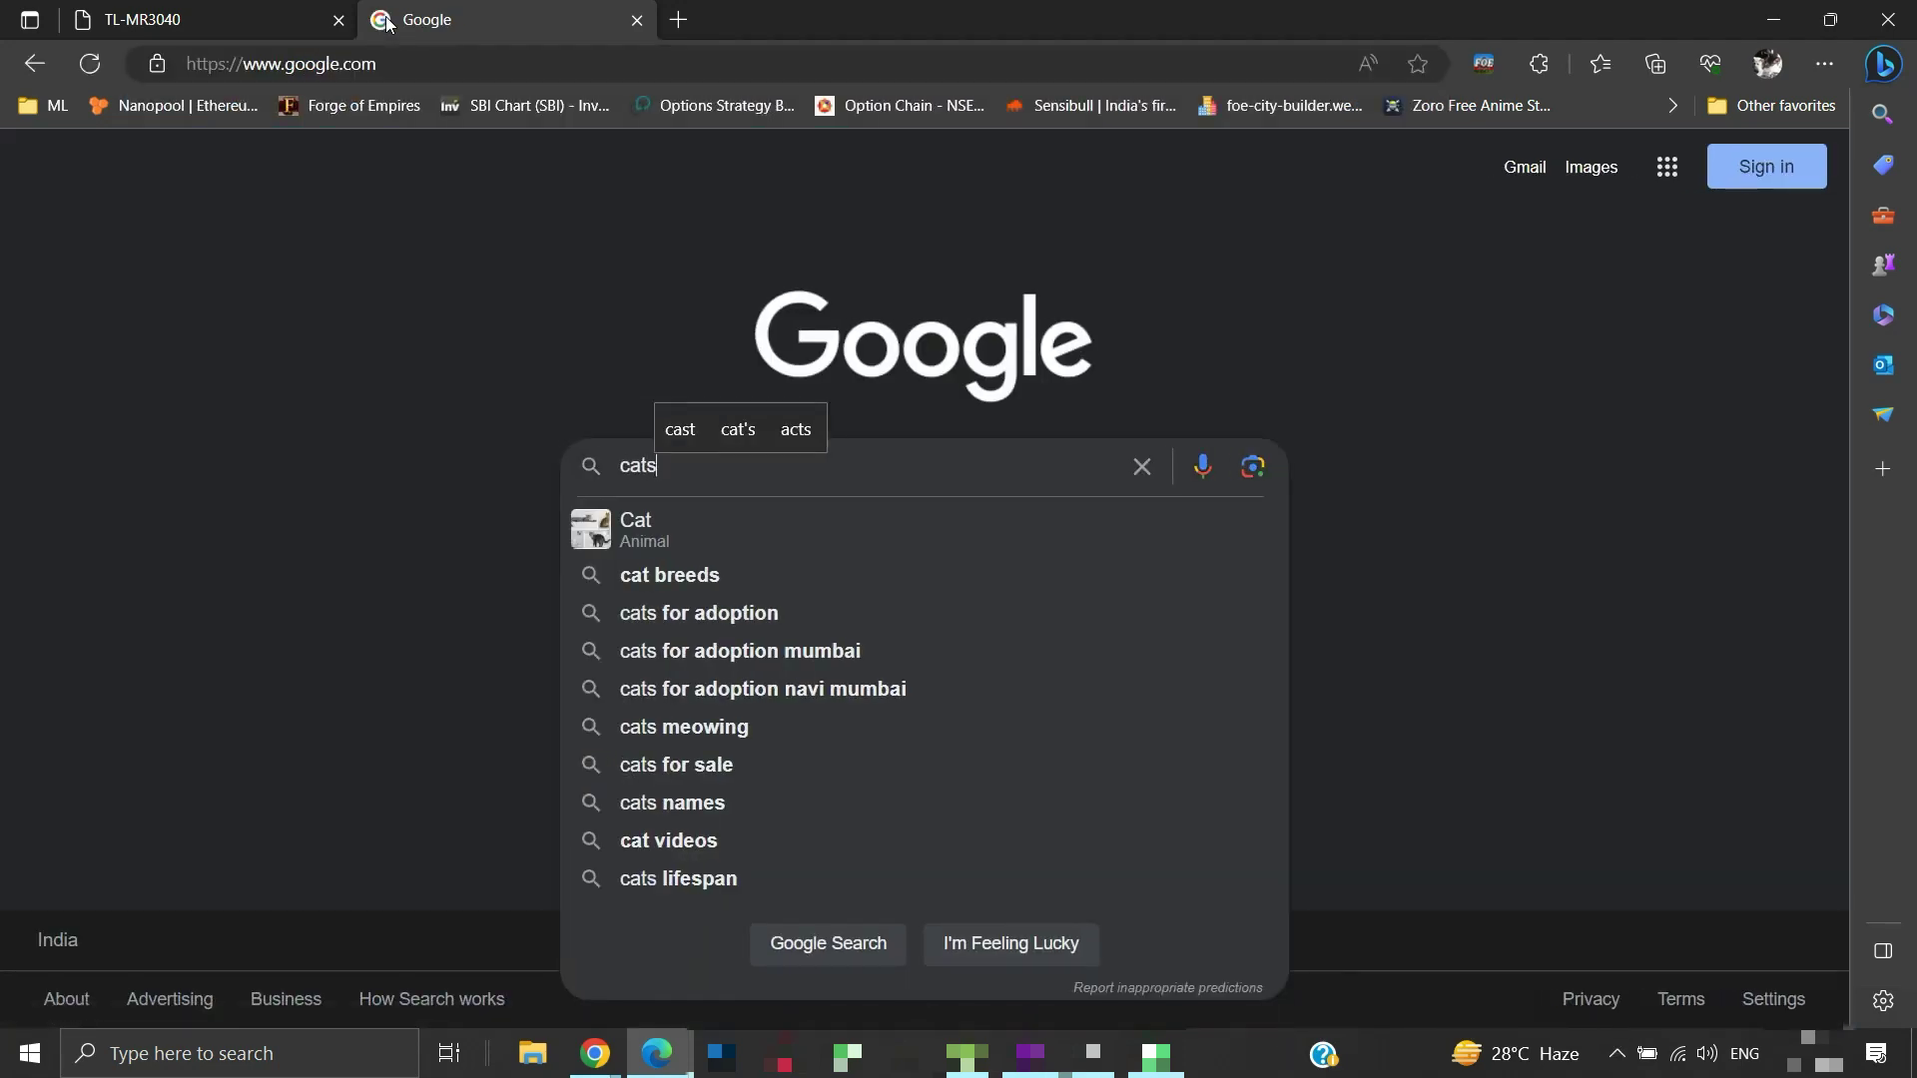
key("Return")
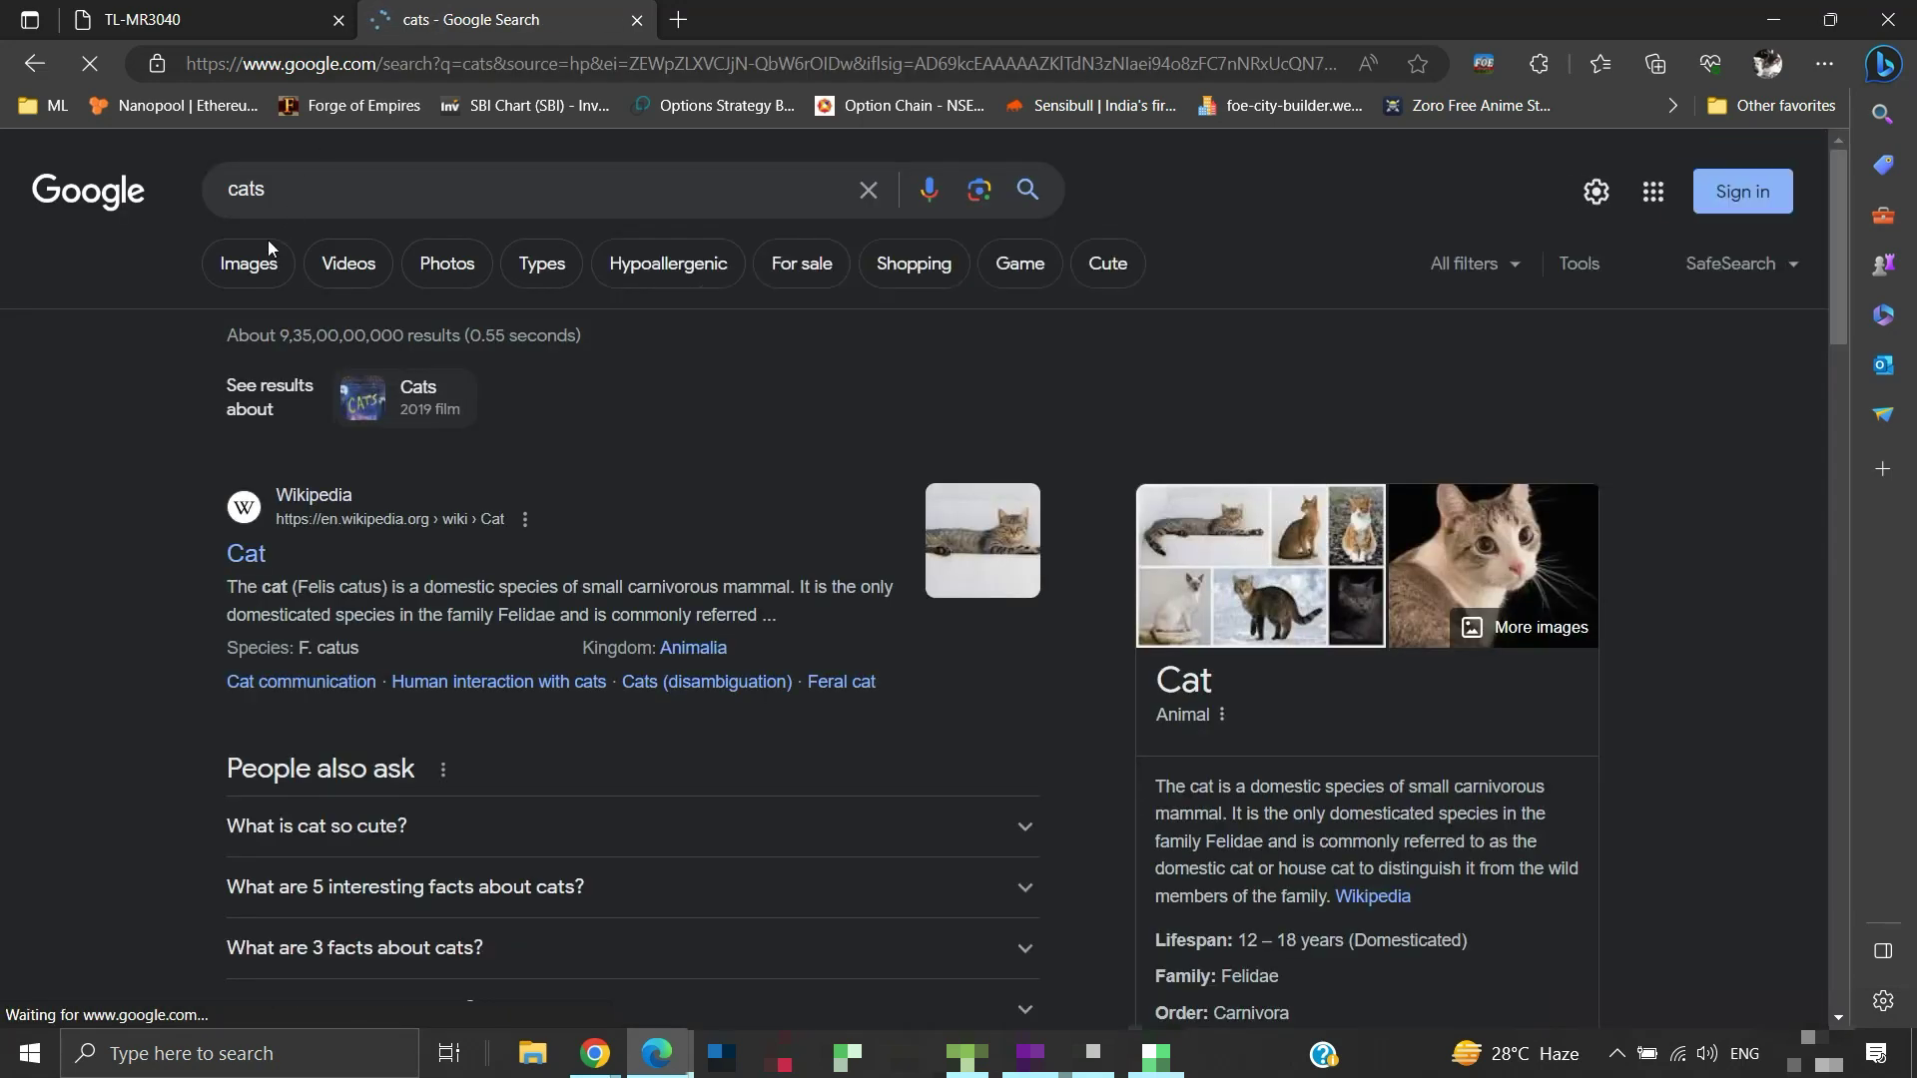
Browse the cat image results, then check the Wi-Fi network list and begin the admin login
left_click(266, 252)
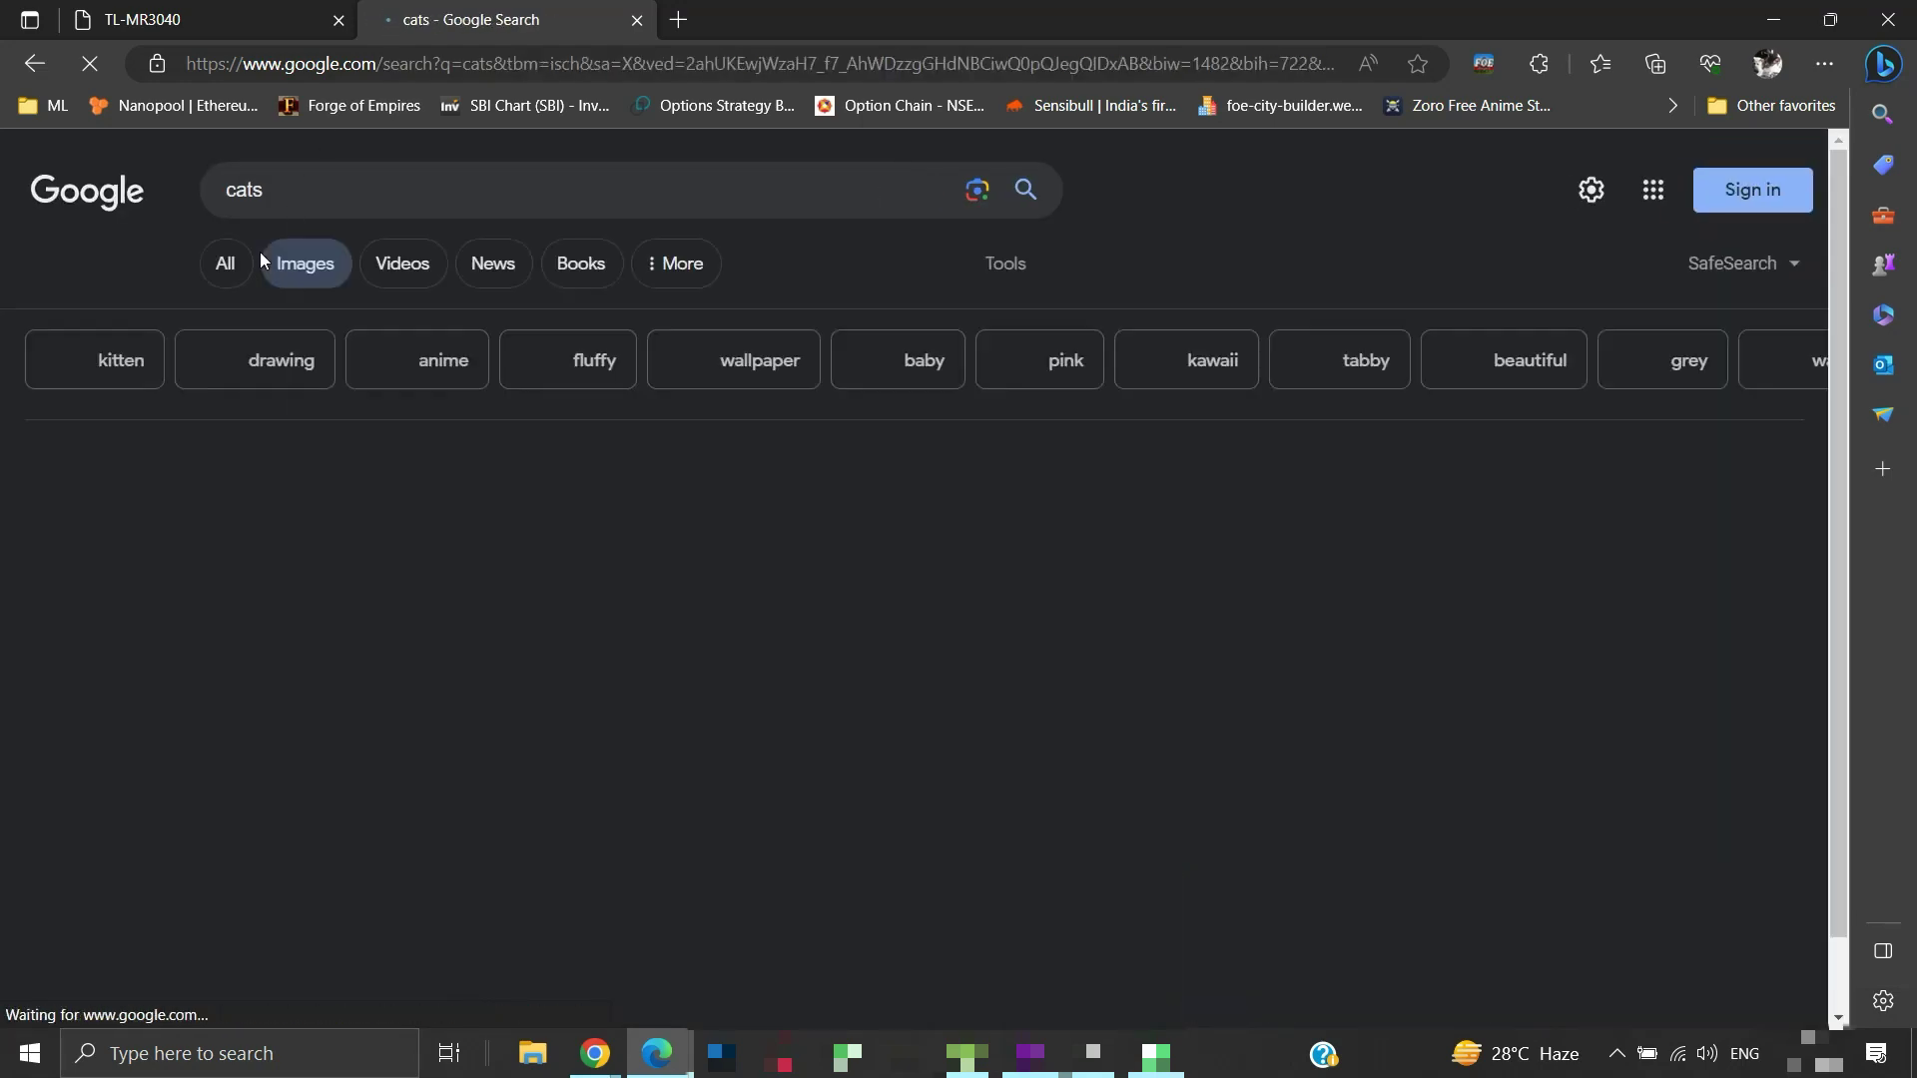
scroll(474, 571, "down", 2)
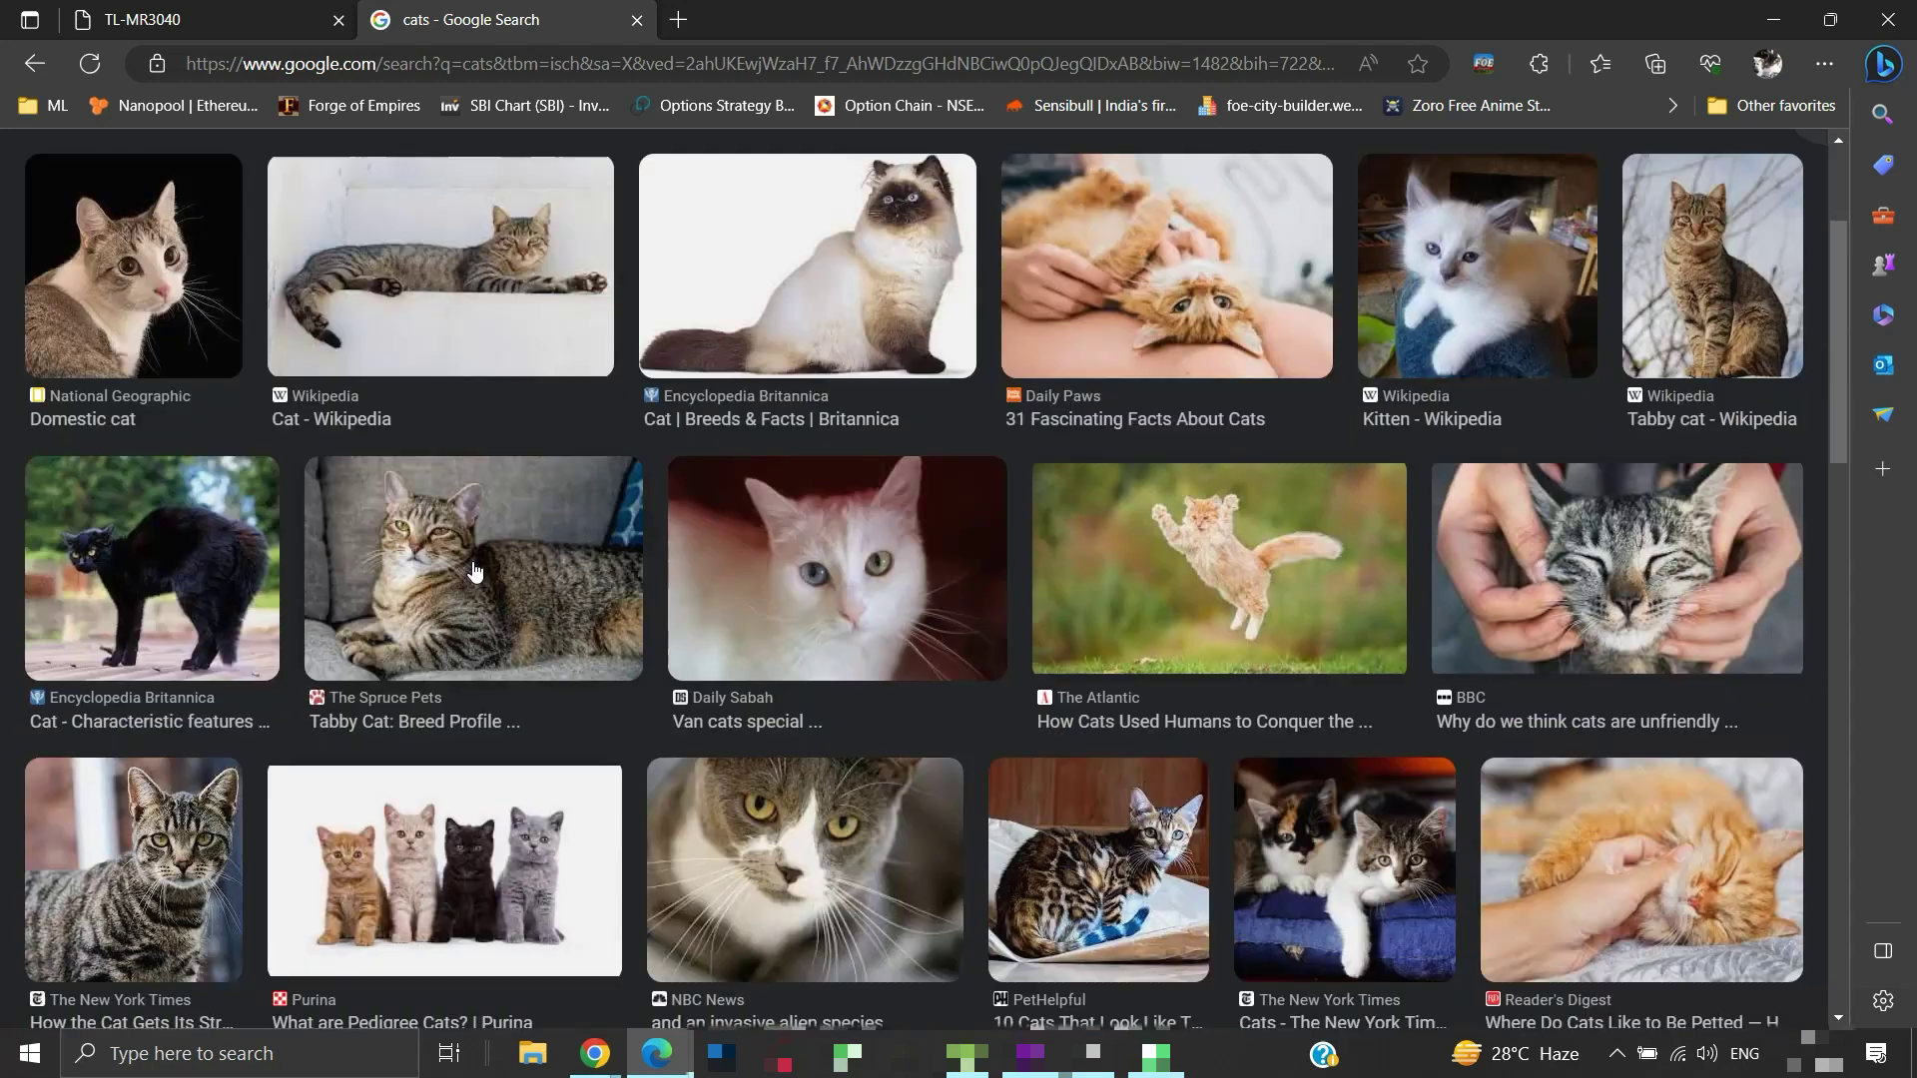
scroll(474, 571, "up", 1)
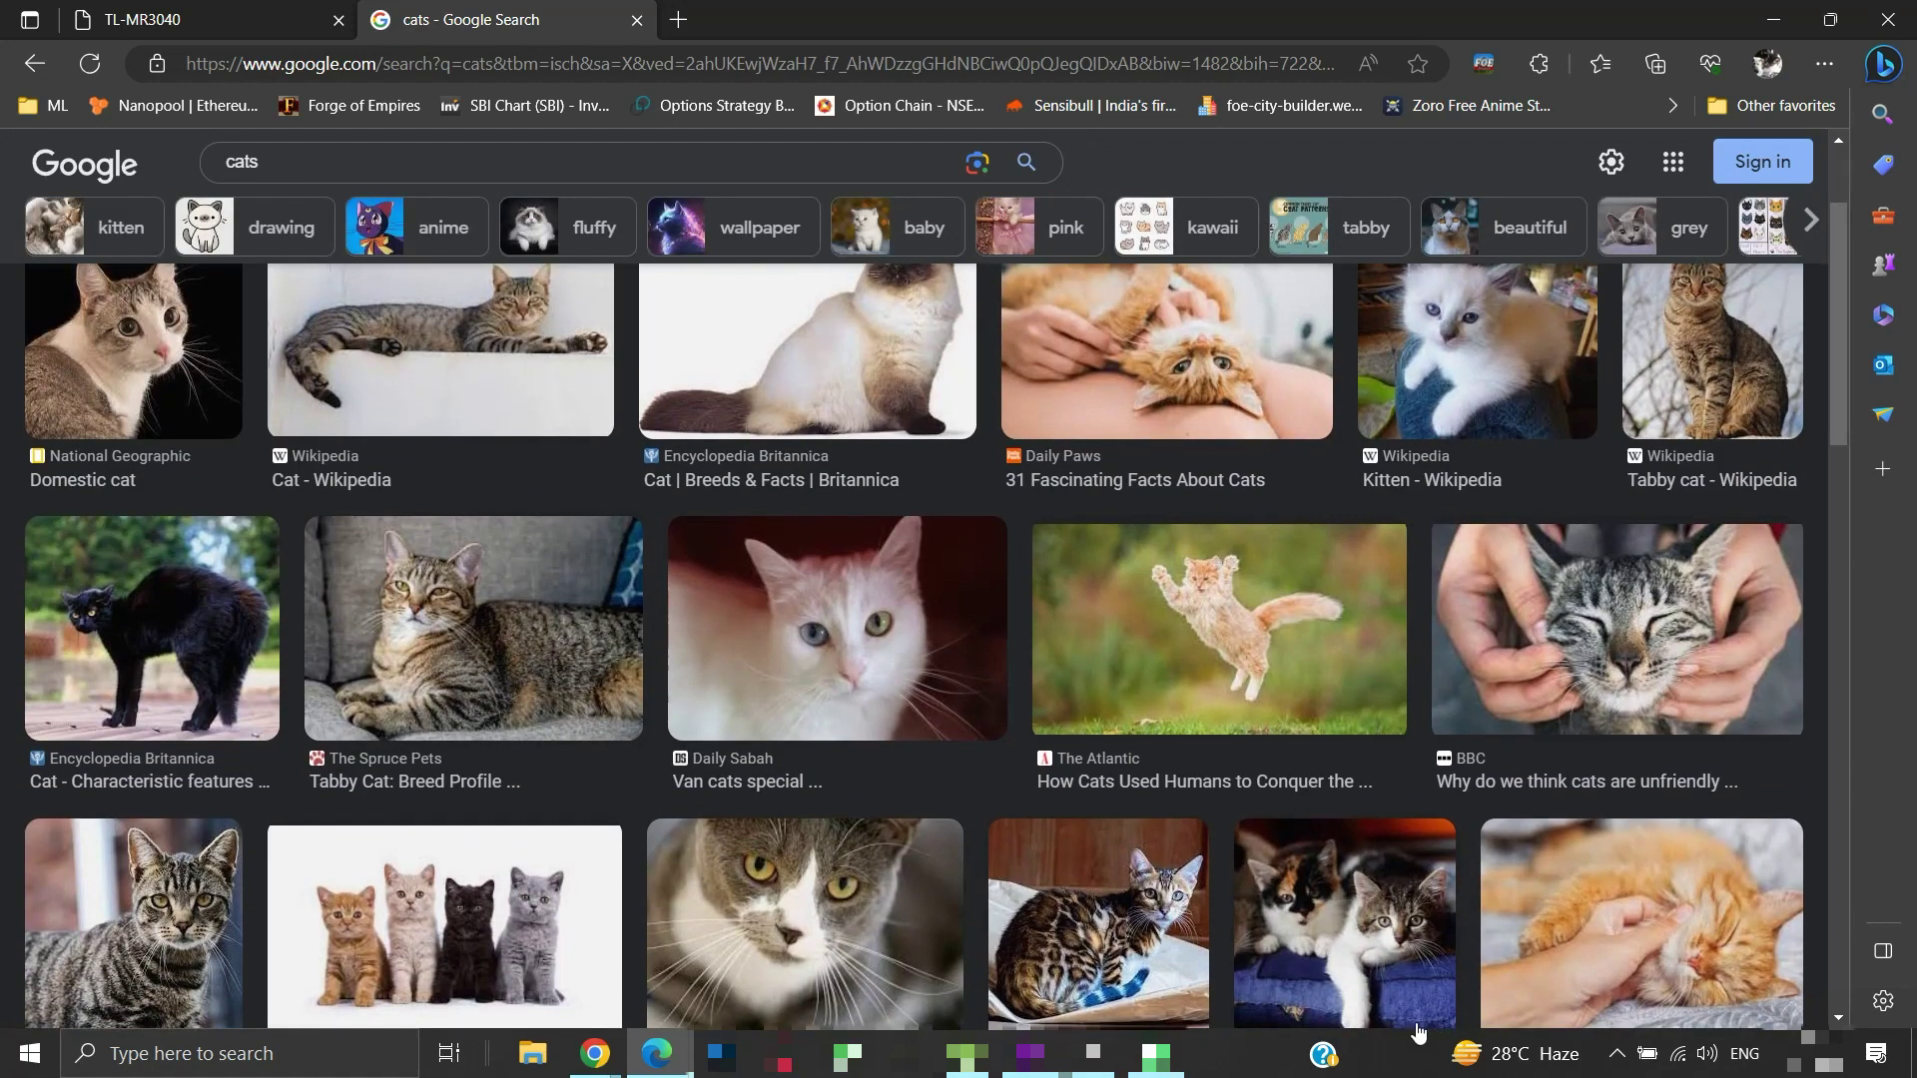
left_click(1683, 1059)
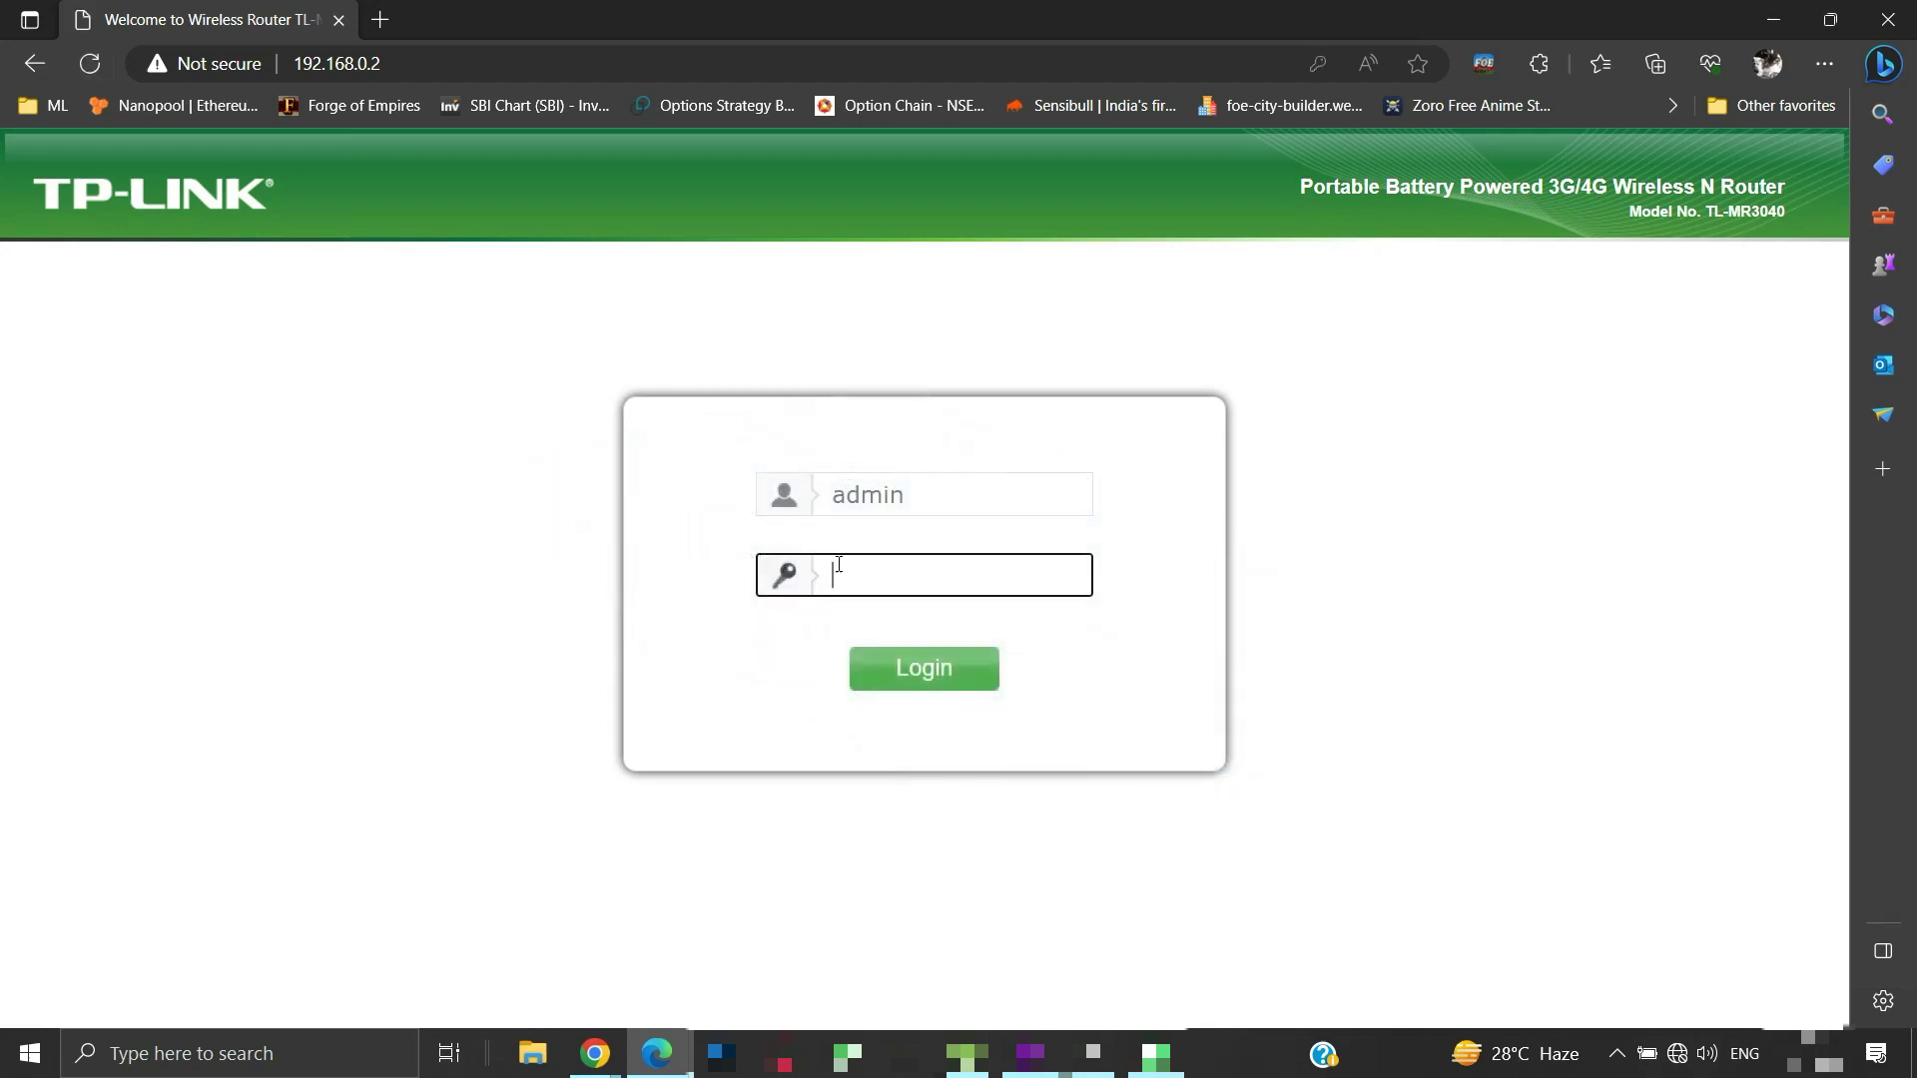
left_click(857, 581)
Log in with the admin password, start Quick Setup in Repeater mode, and survey nearby networks
type("admin")
key("Return")
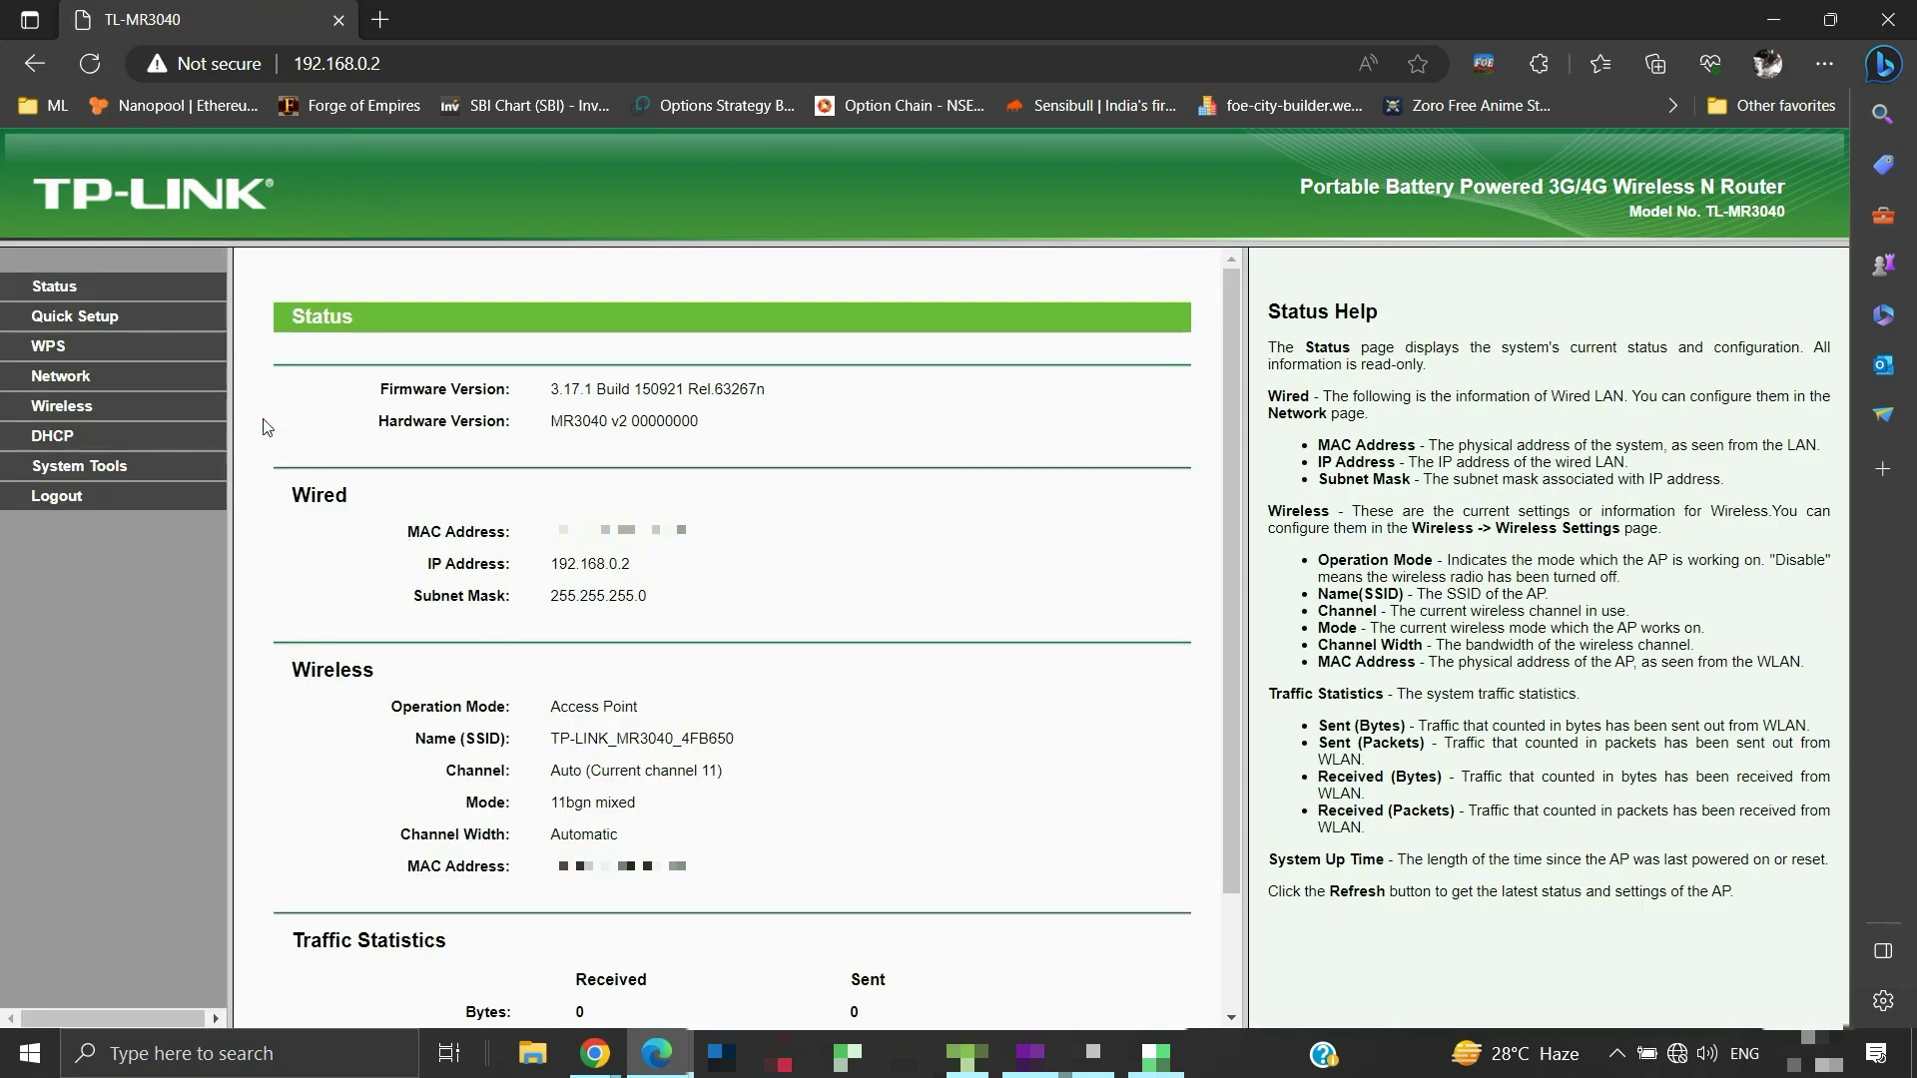
left_click(104, 324)
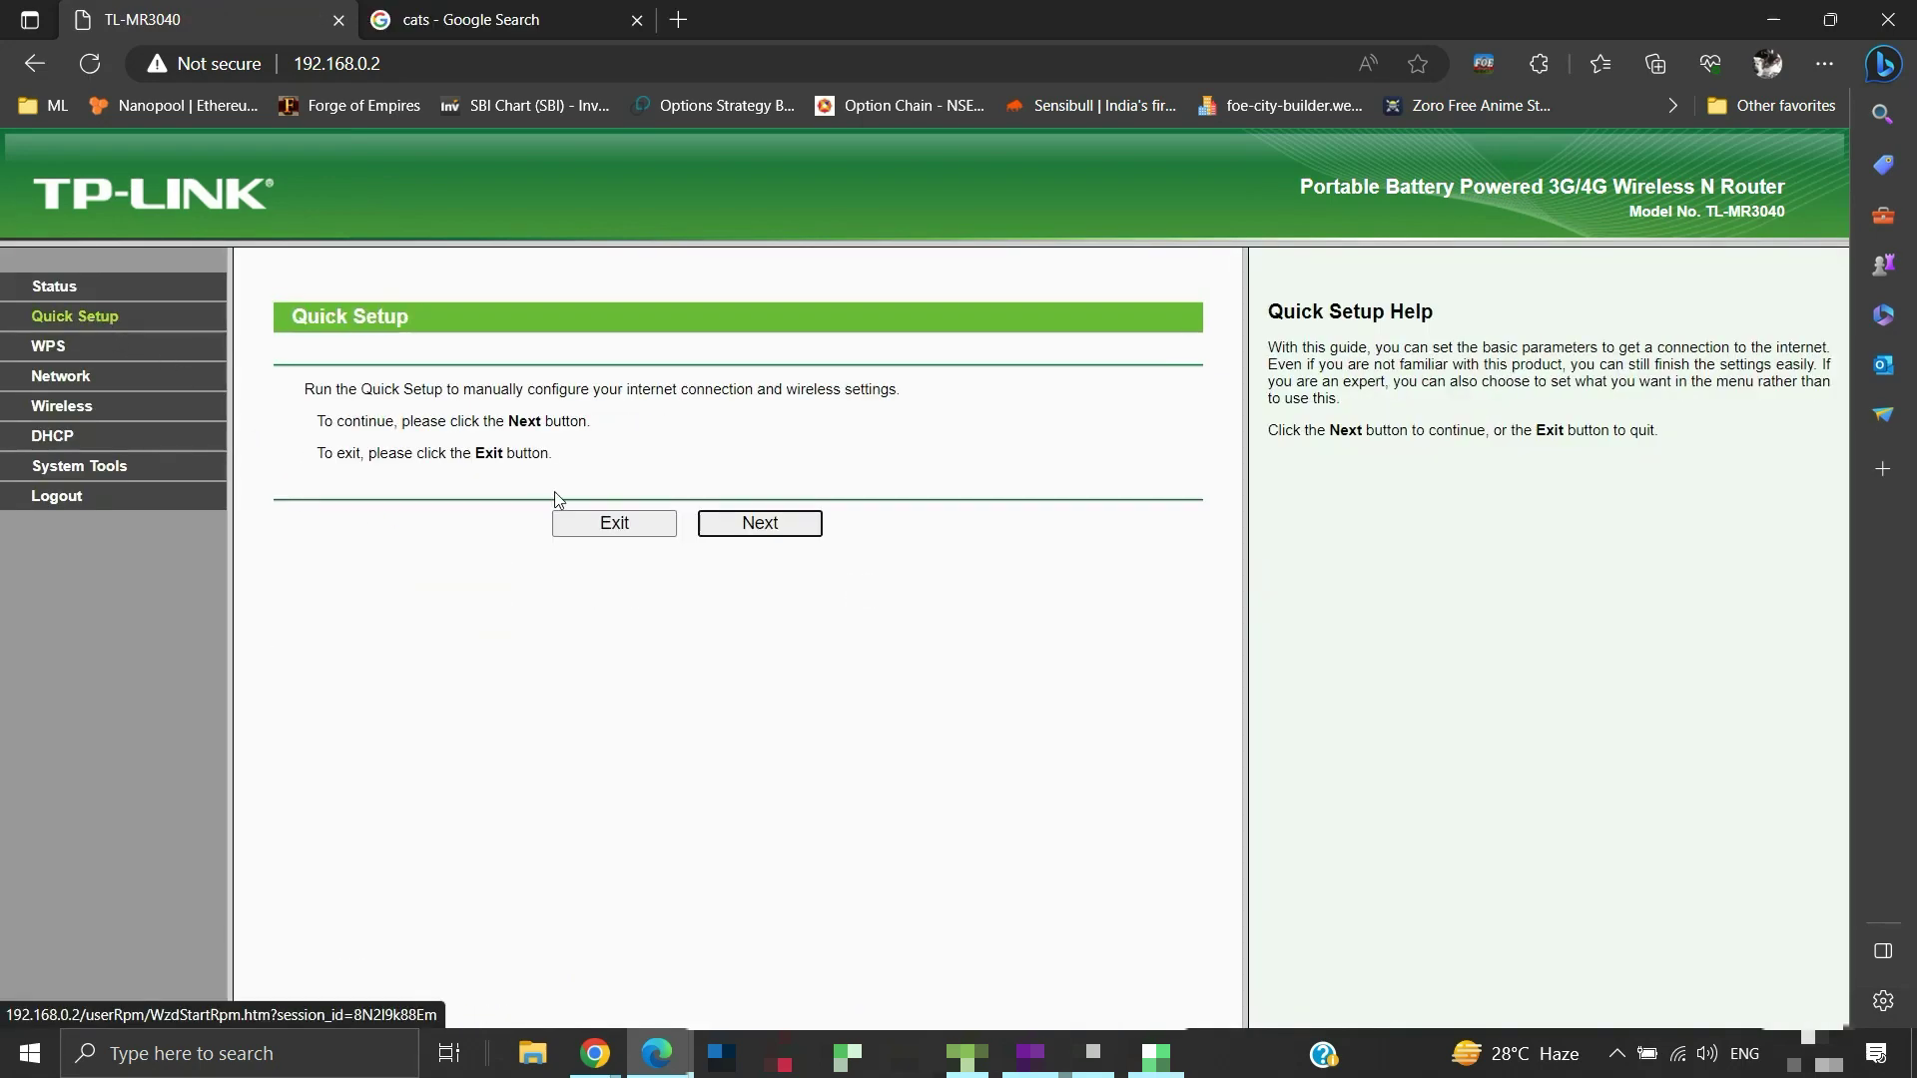
left_click(752, 526)
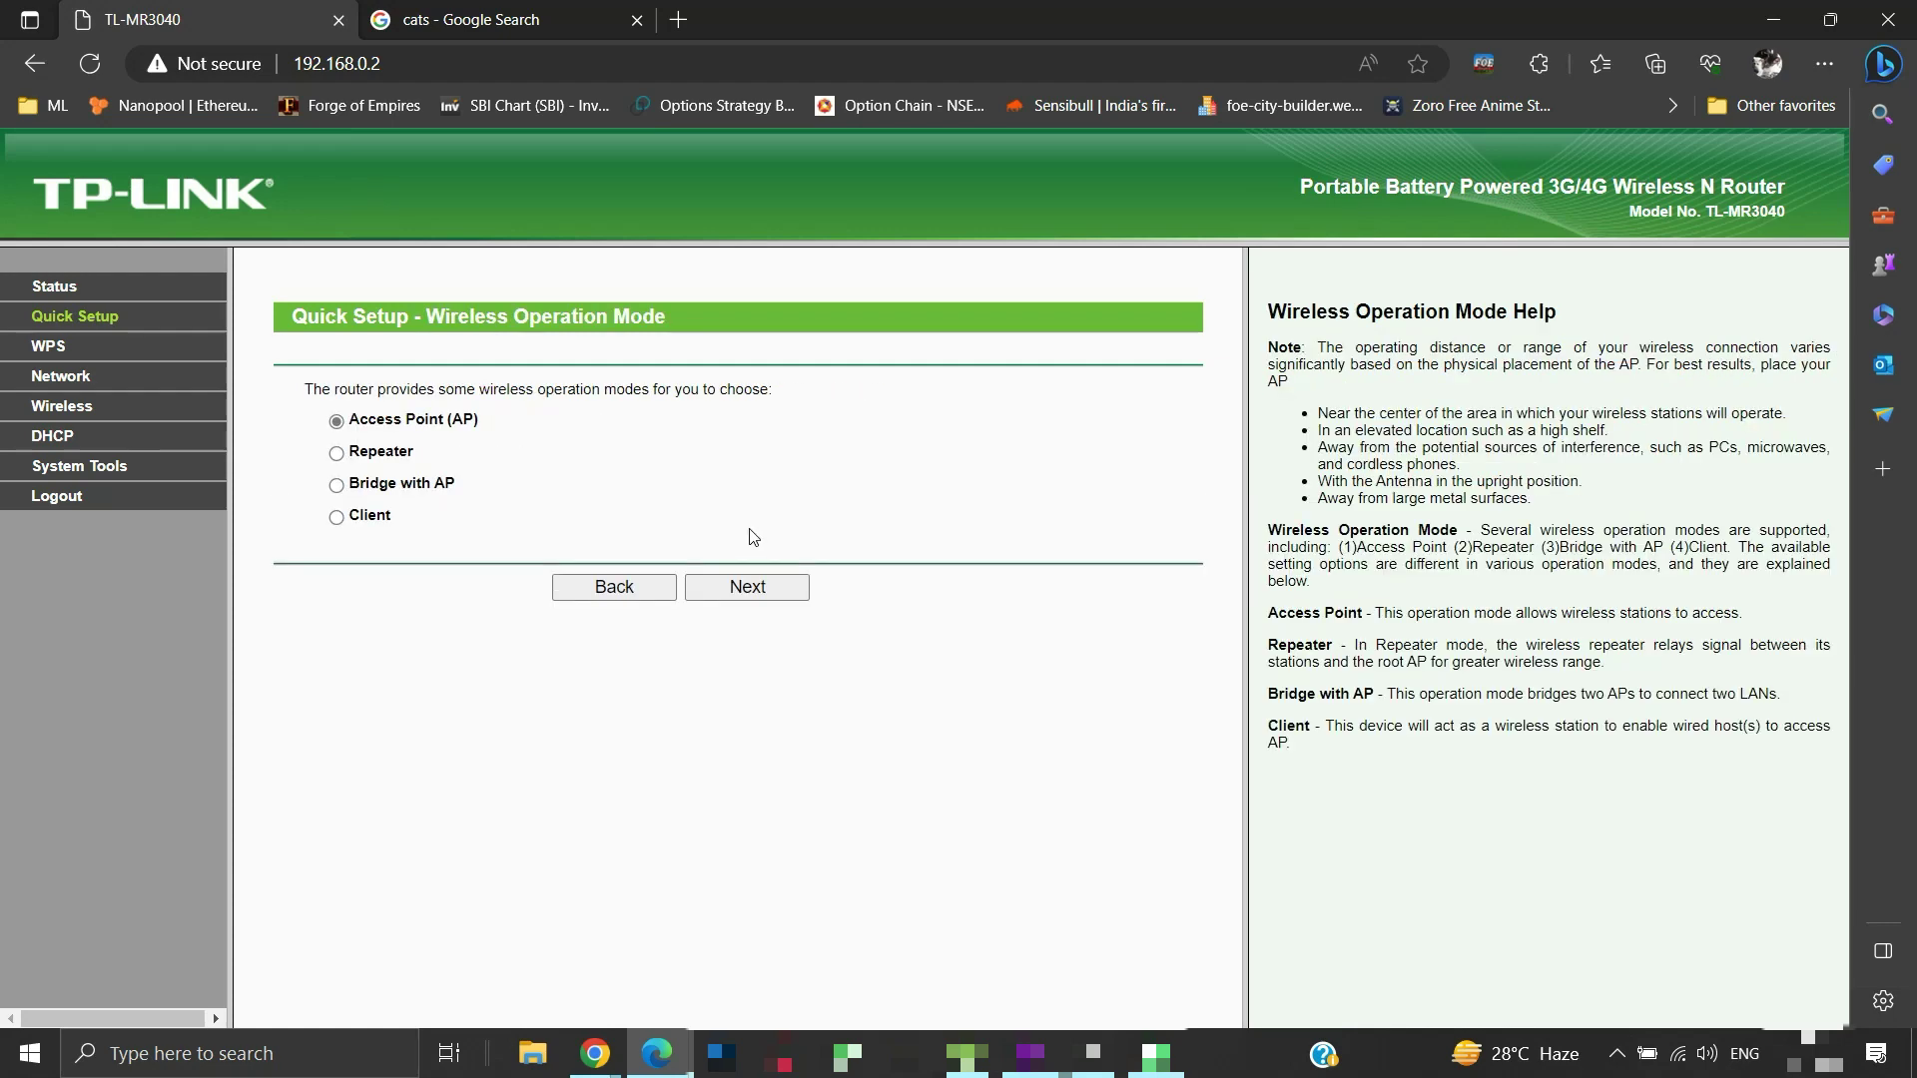
left_click(338, 454)
left_click(754, 592)
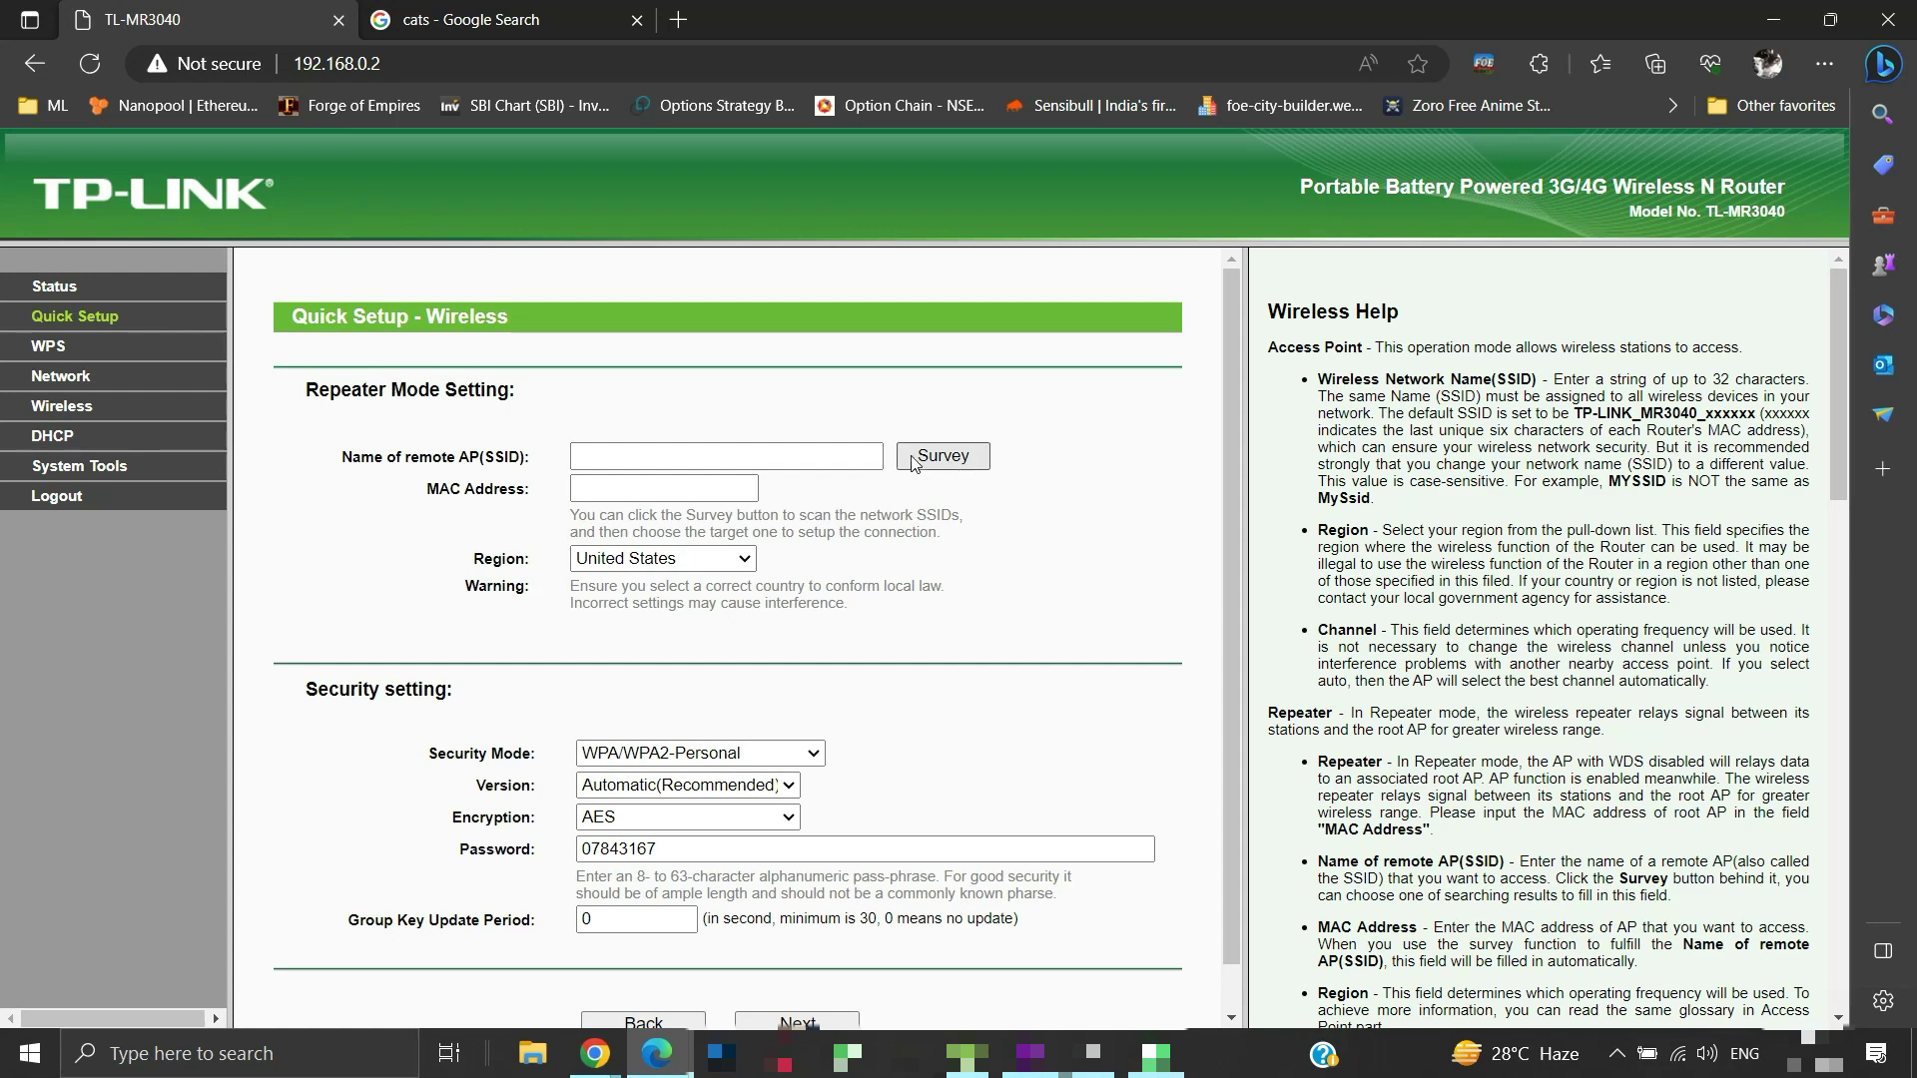
left_click(943, 457)
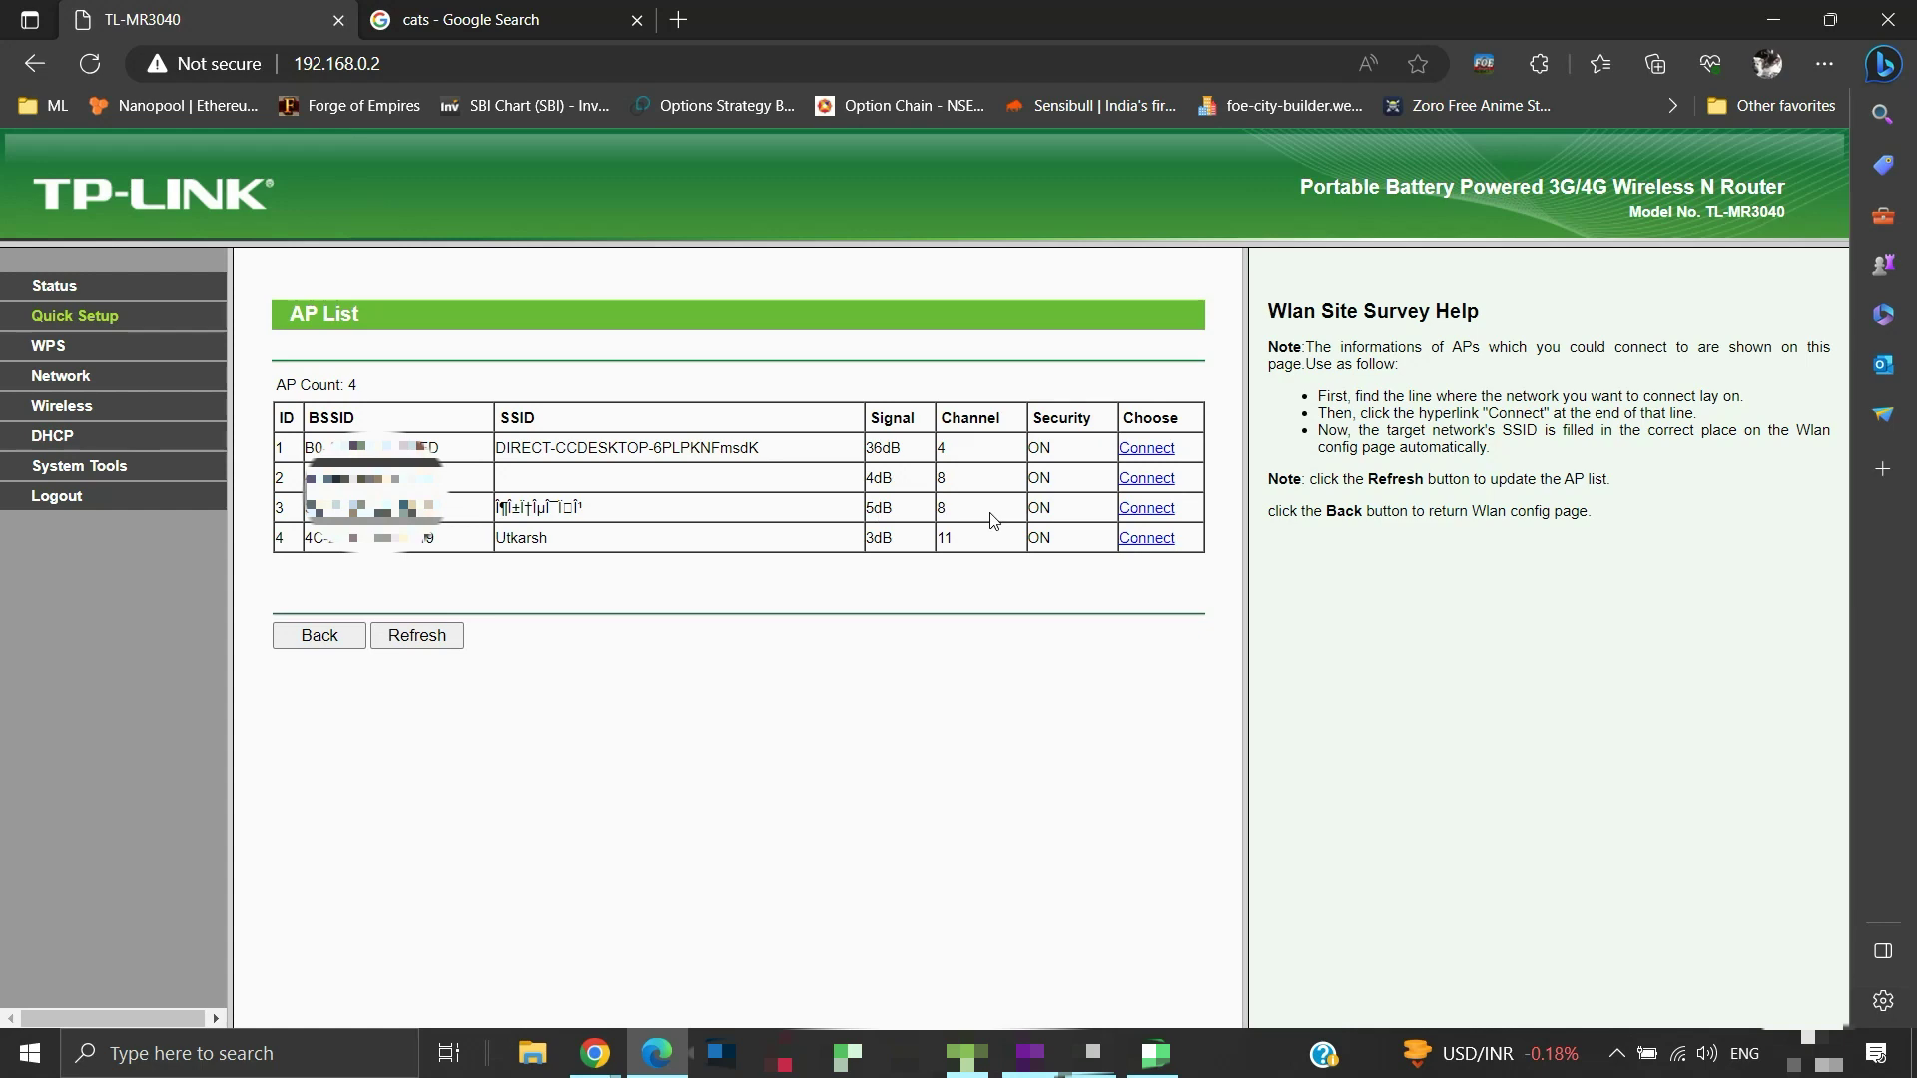
Connect to the third surveyed network as remote AP, replace the Wi-Fi password, and save
left_click(1134, 509)
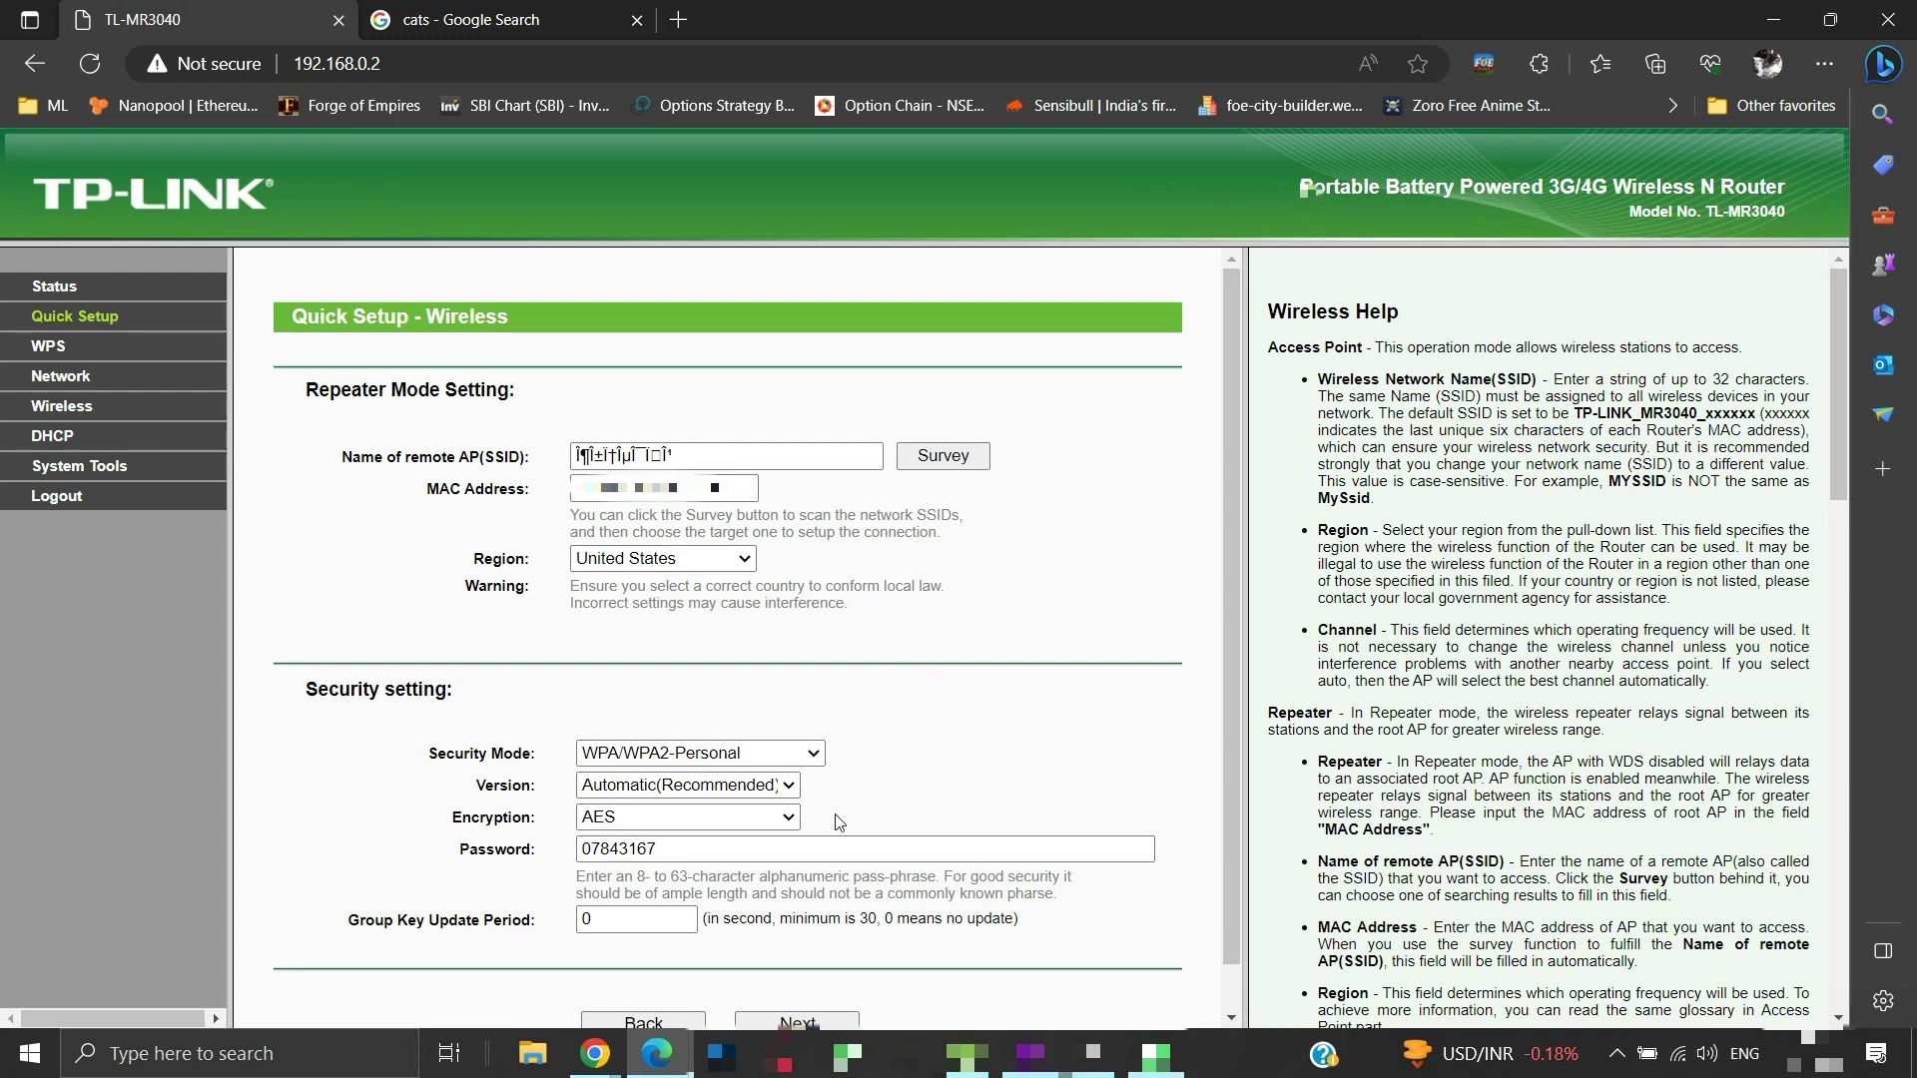
left_click_drag(679, 850, 586, 857)
key("BackSpace")
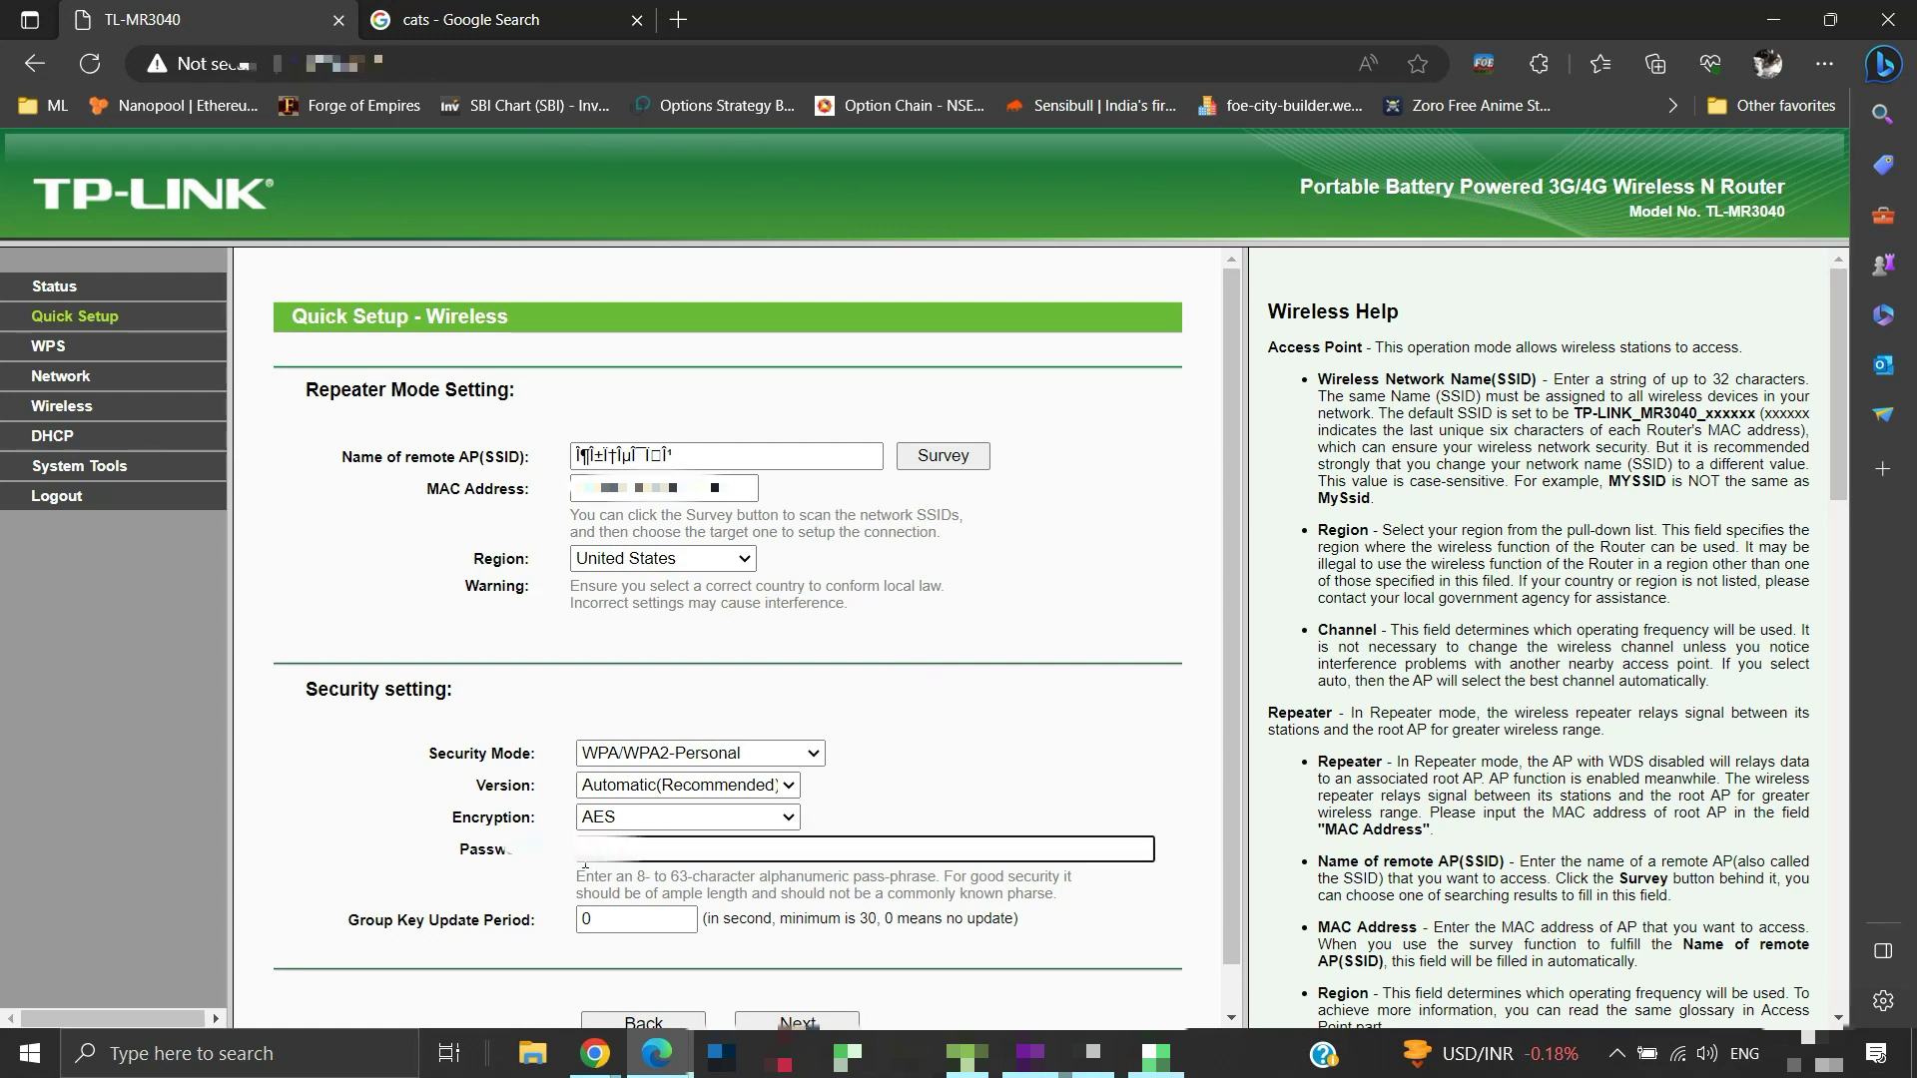
type("C")
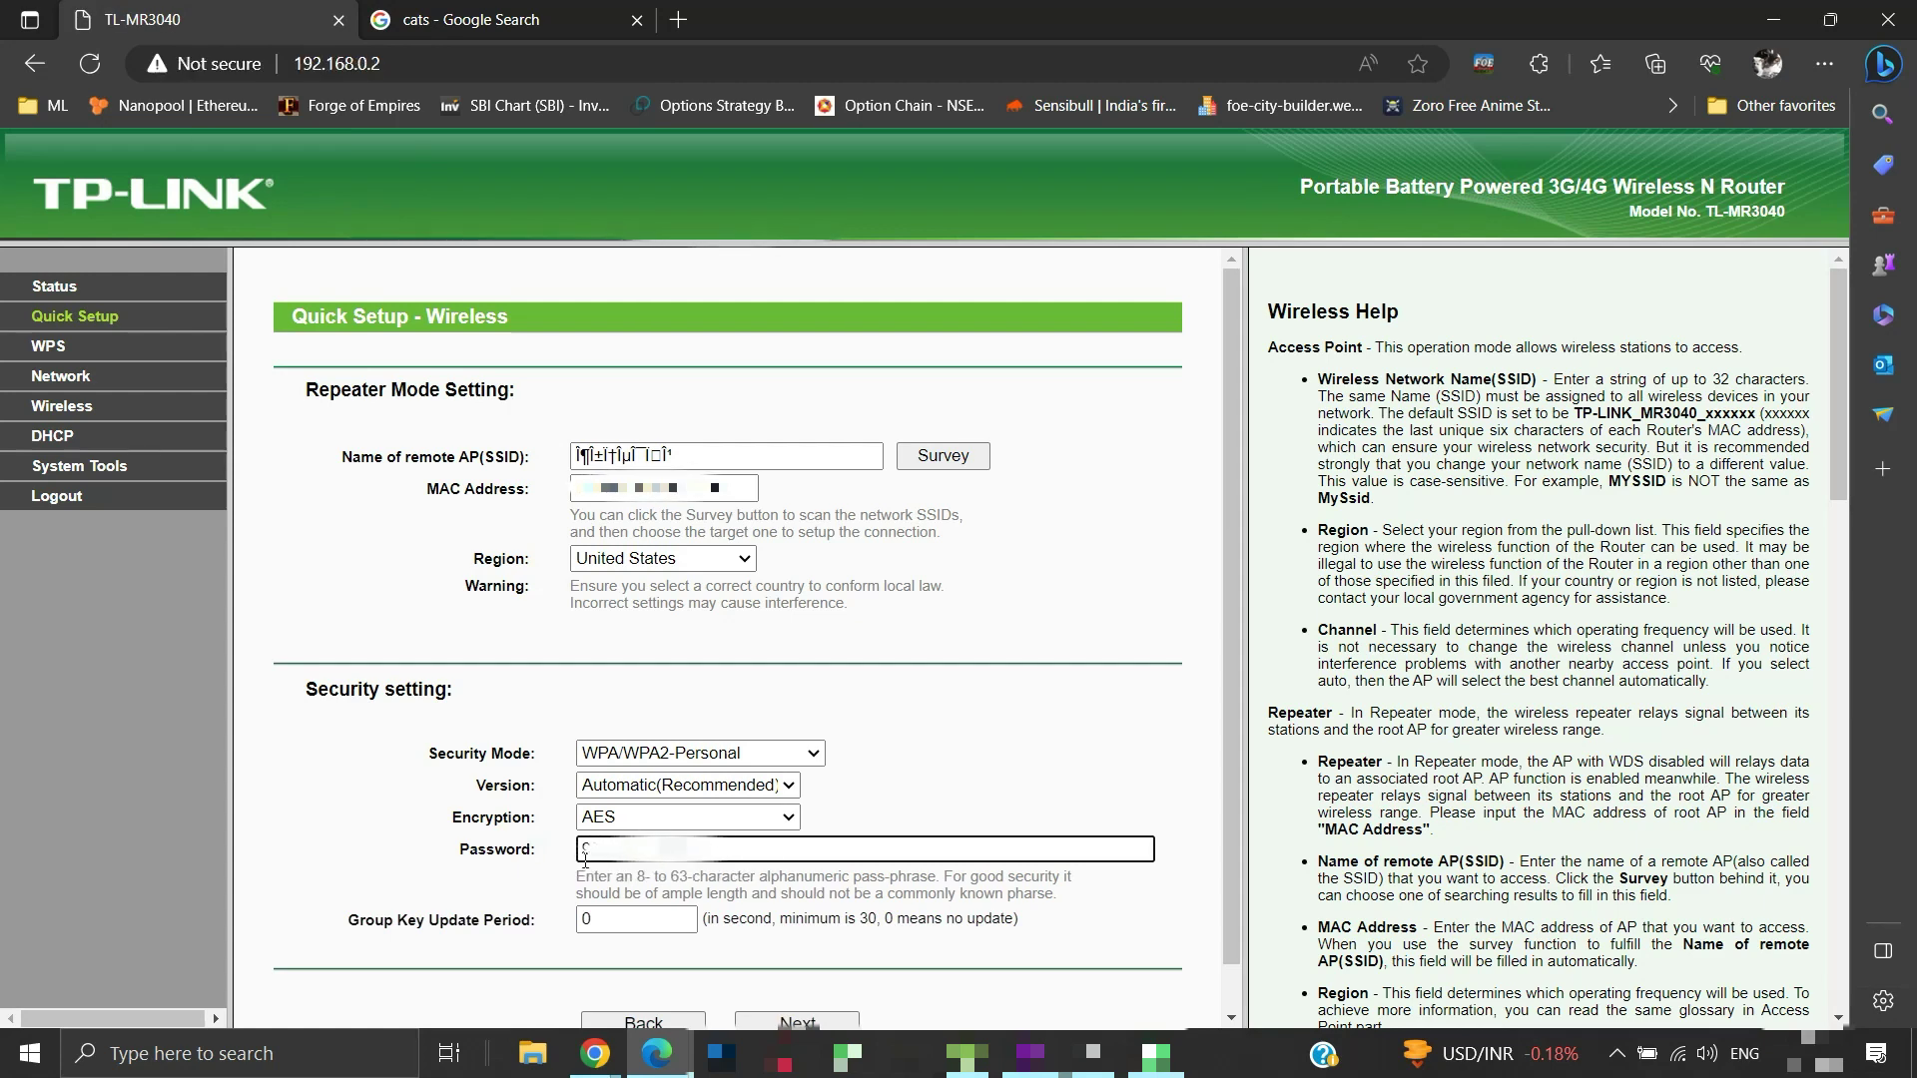
left_click(1106, 789)
scroll(1106, 778, "down", 1)
scroll(1106, 778, "down", 1)
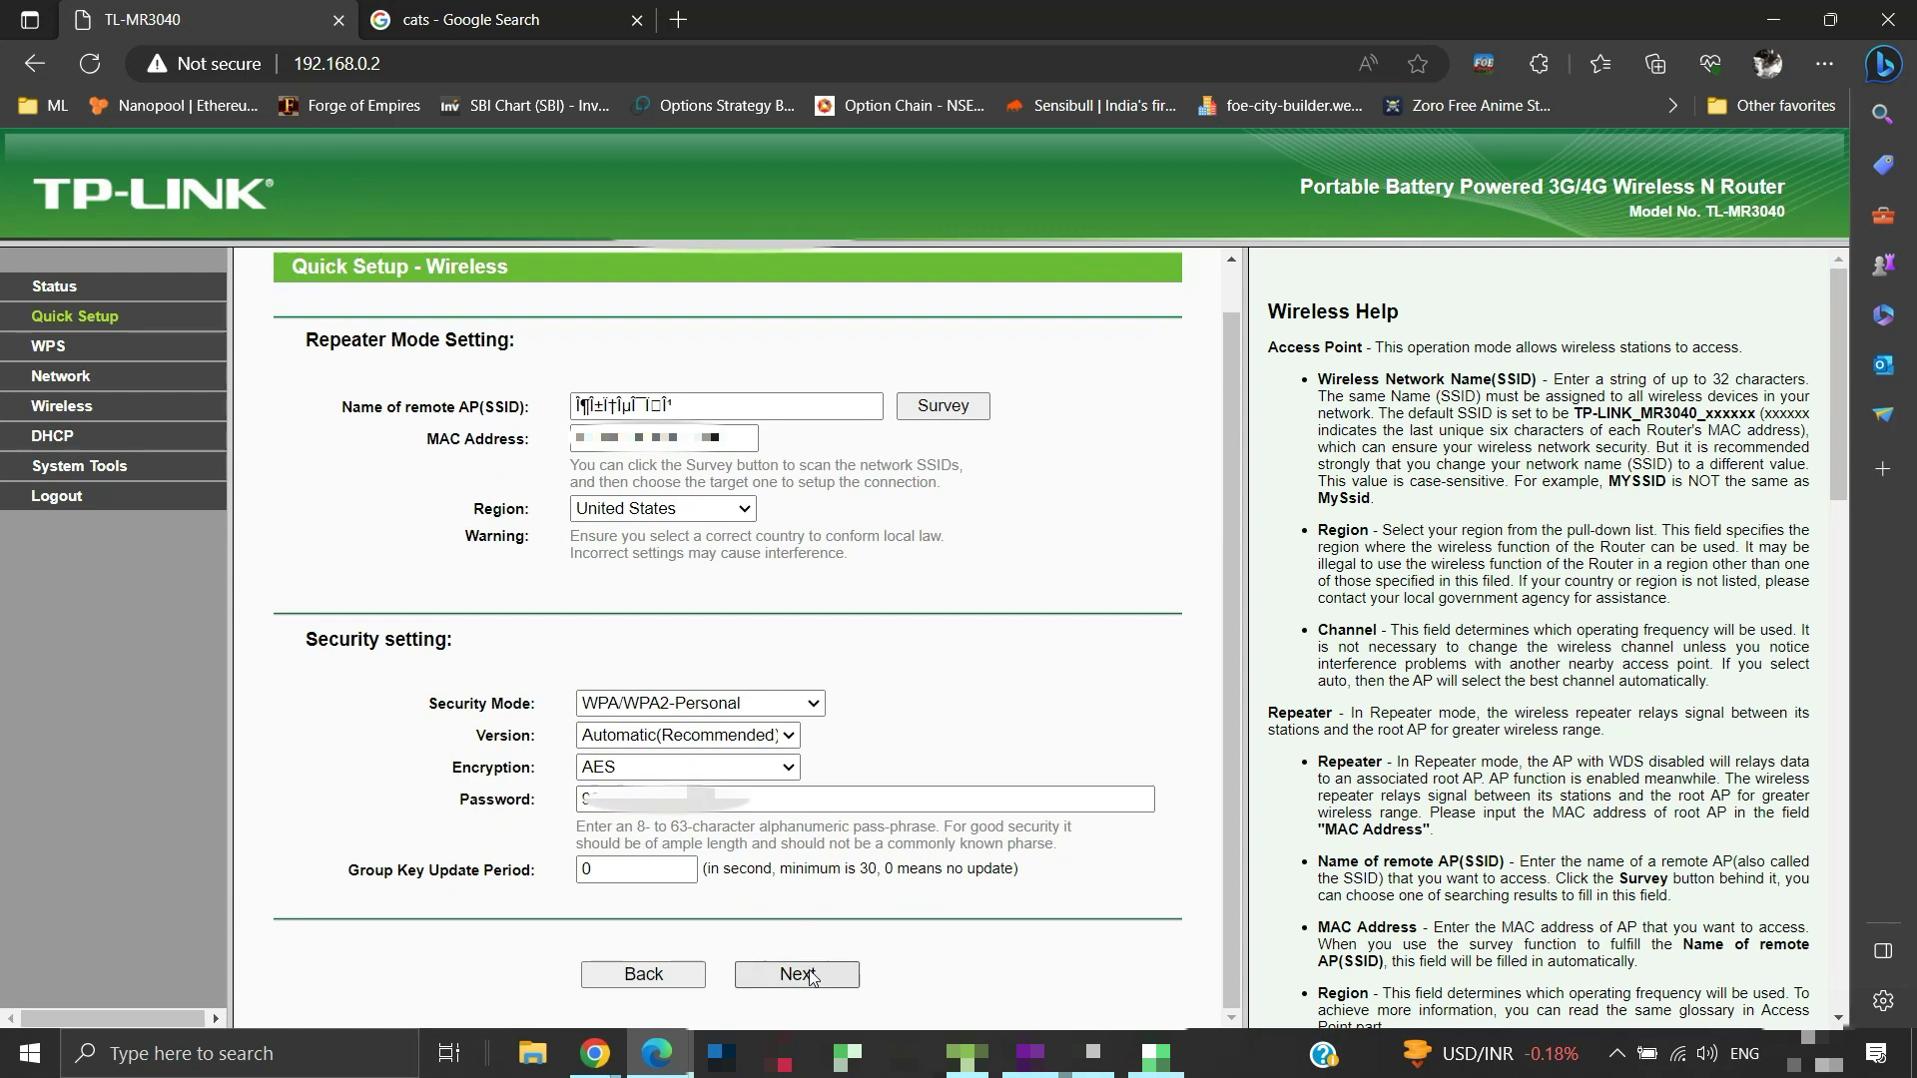
left_click(811, 976)
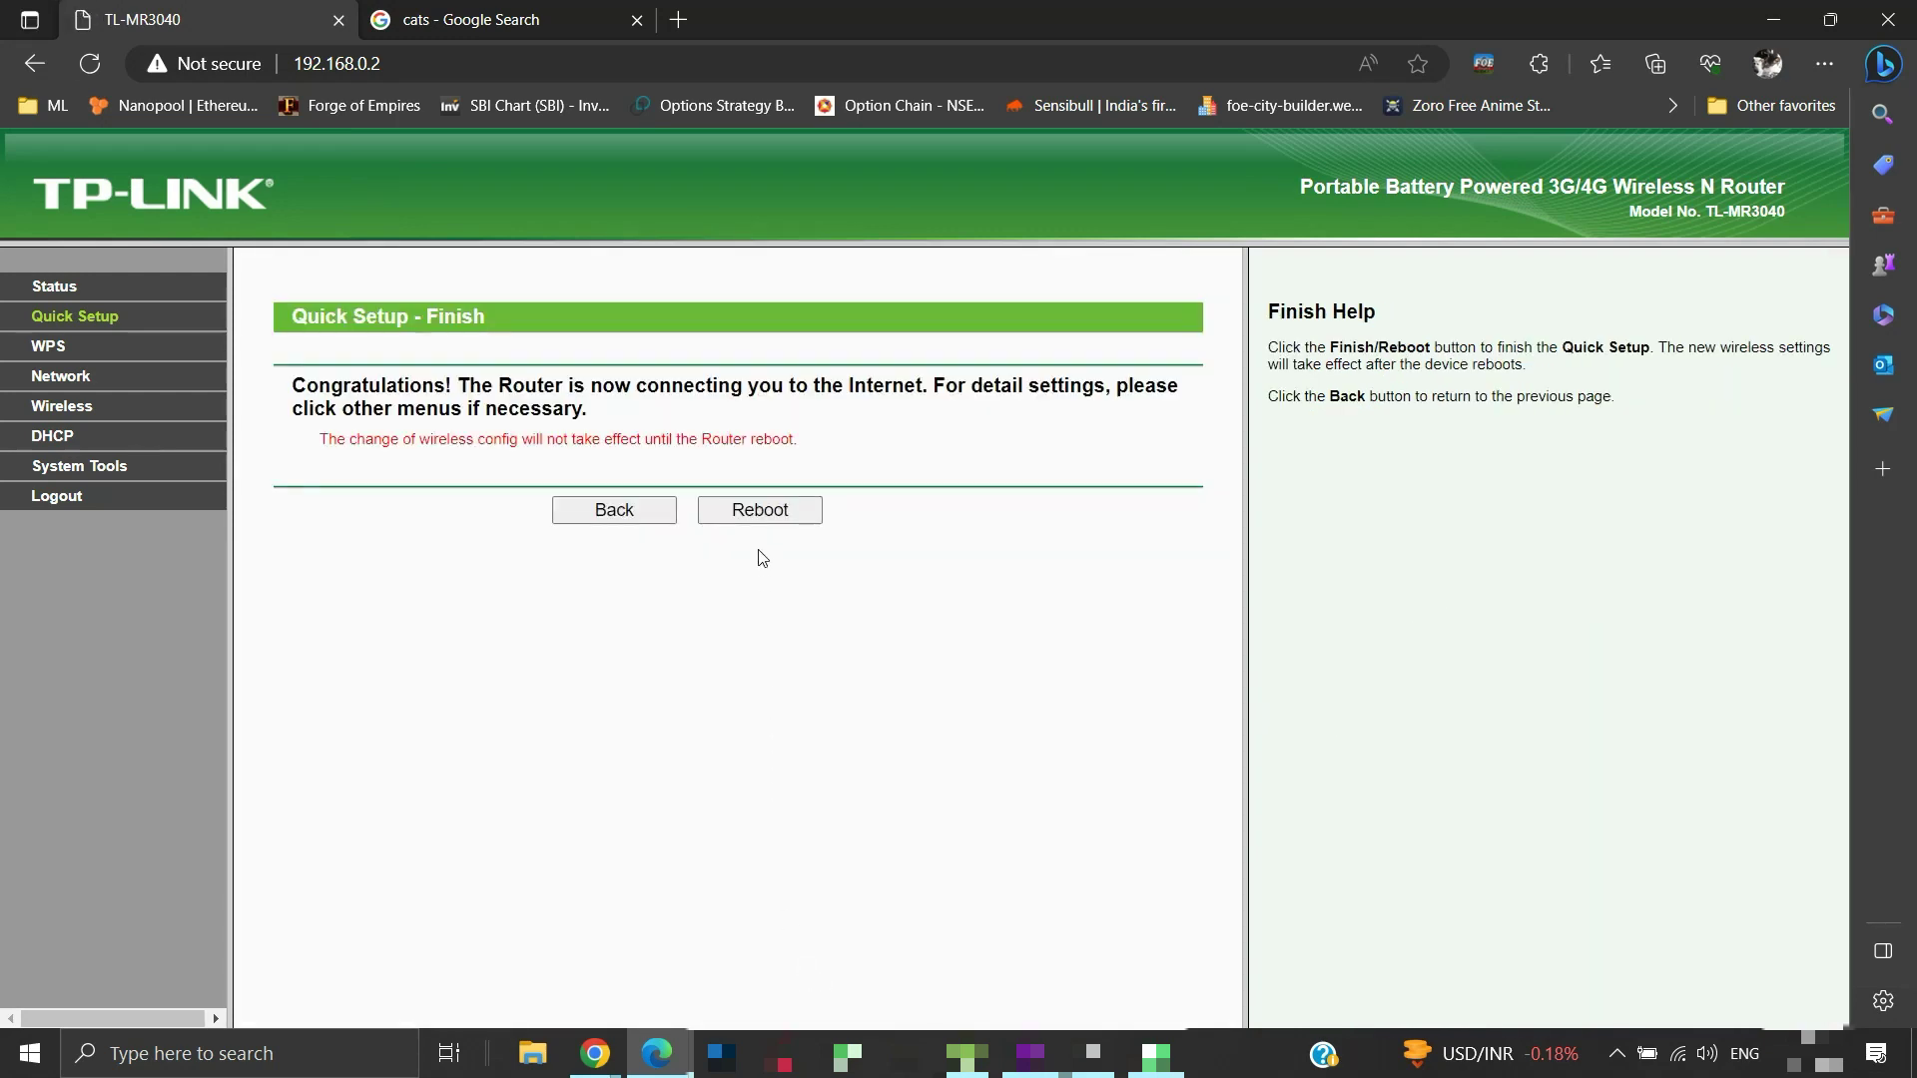
Reboot the router from the Quick Setup Finish page and confirm the restart
left_click(778, 520)
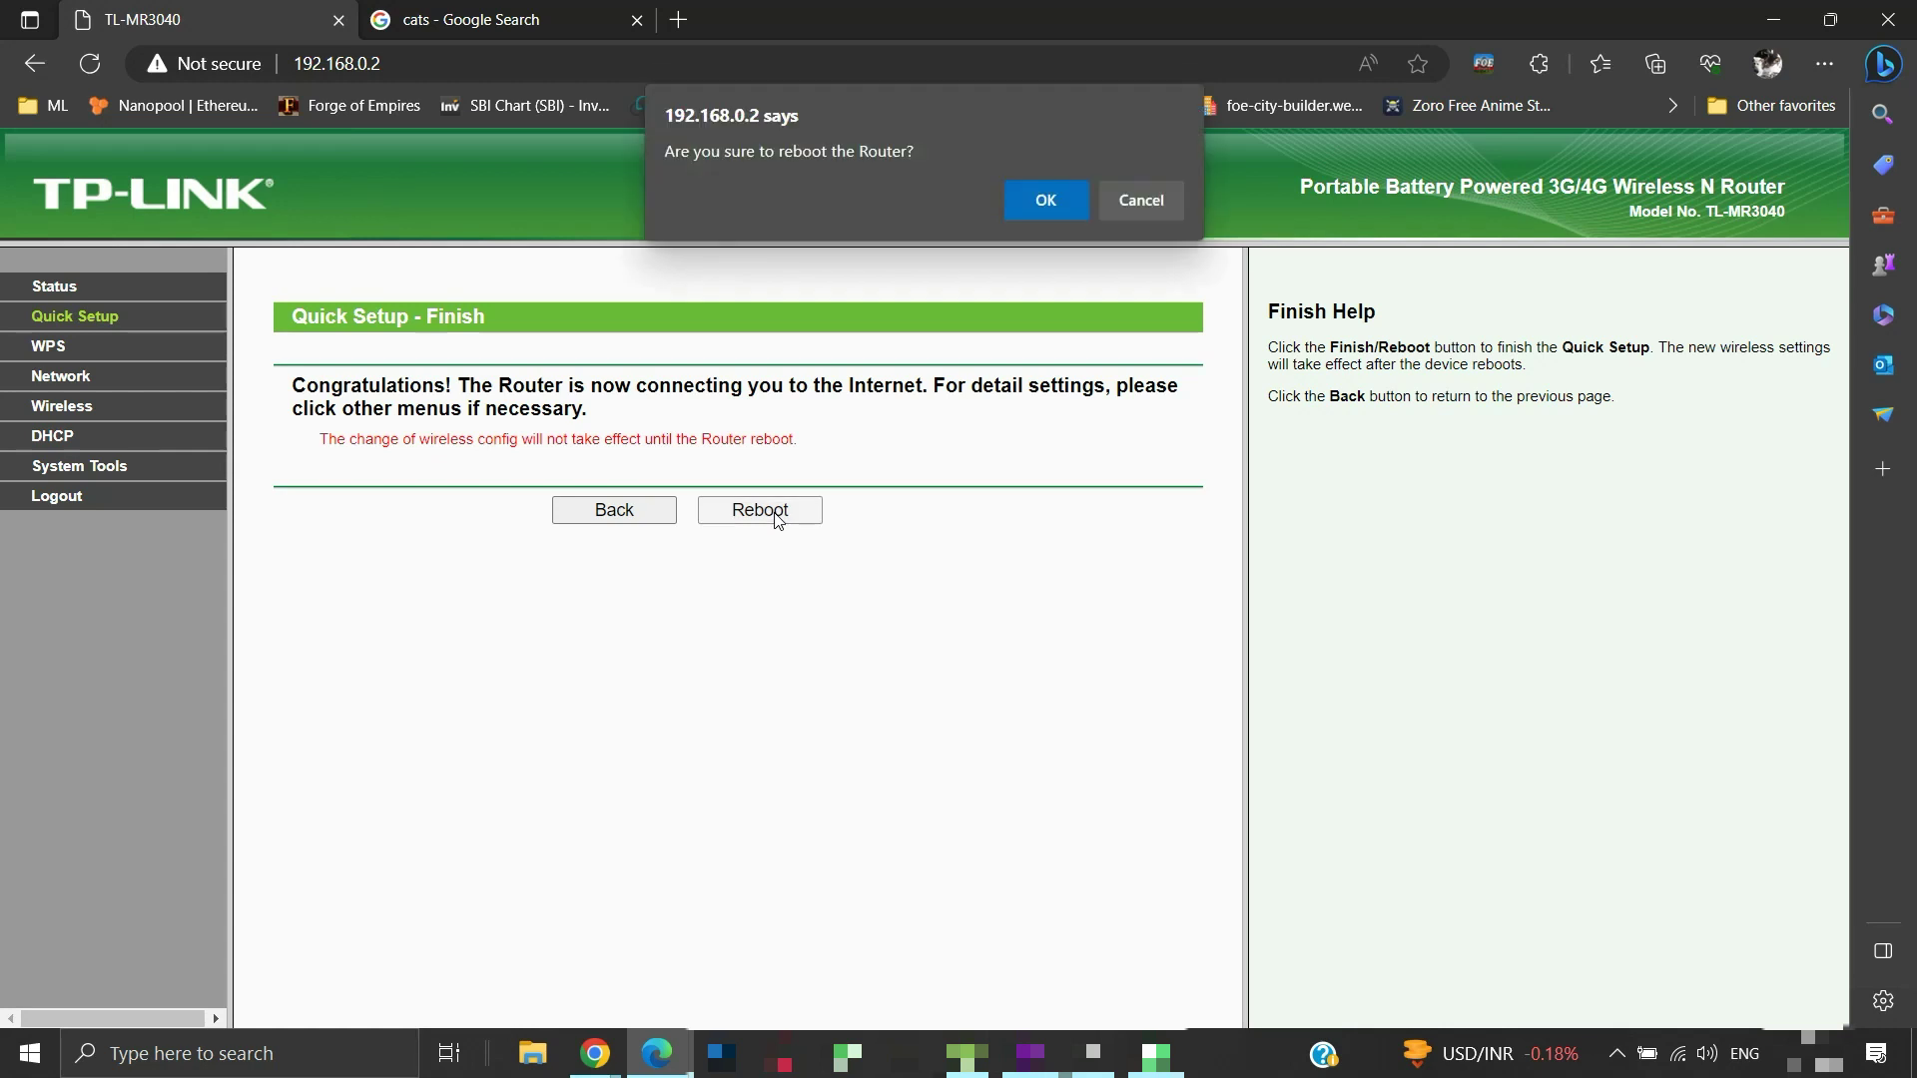
left_click(1062, 204)
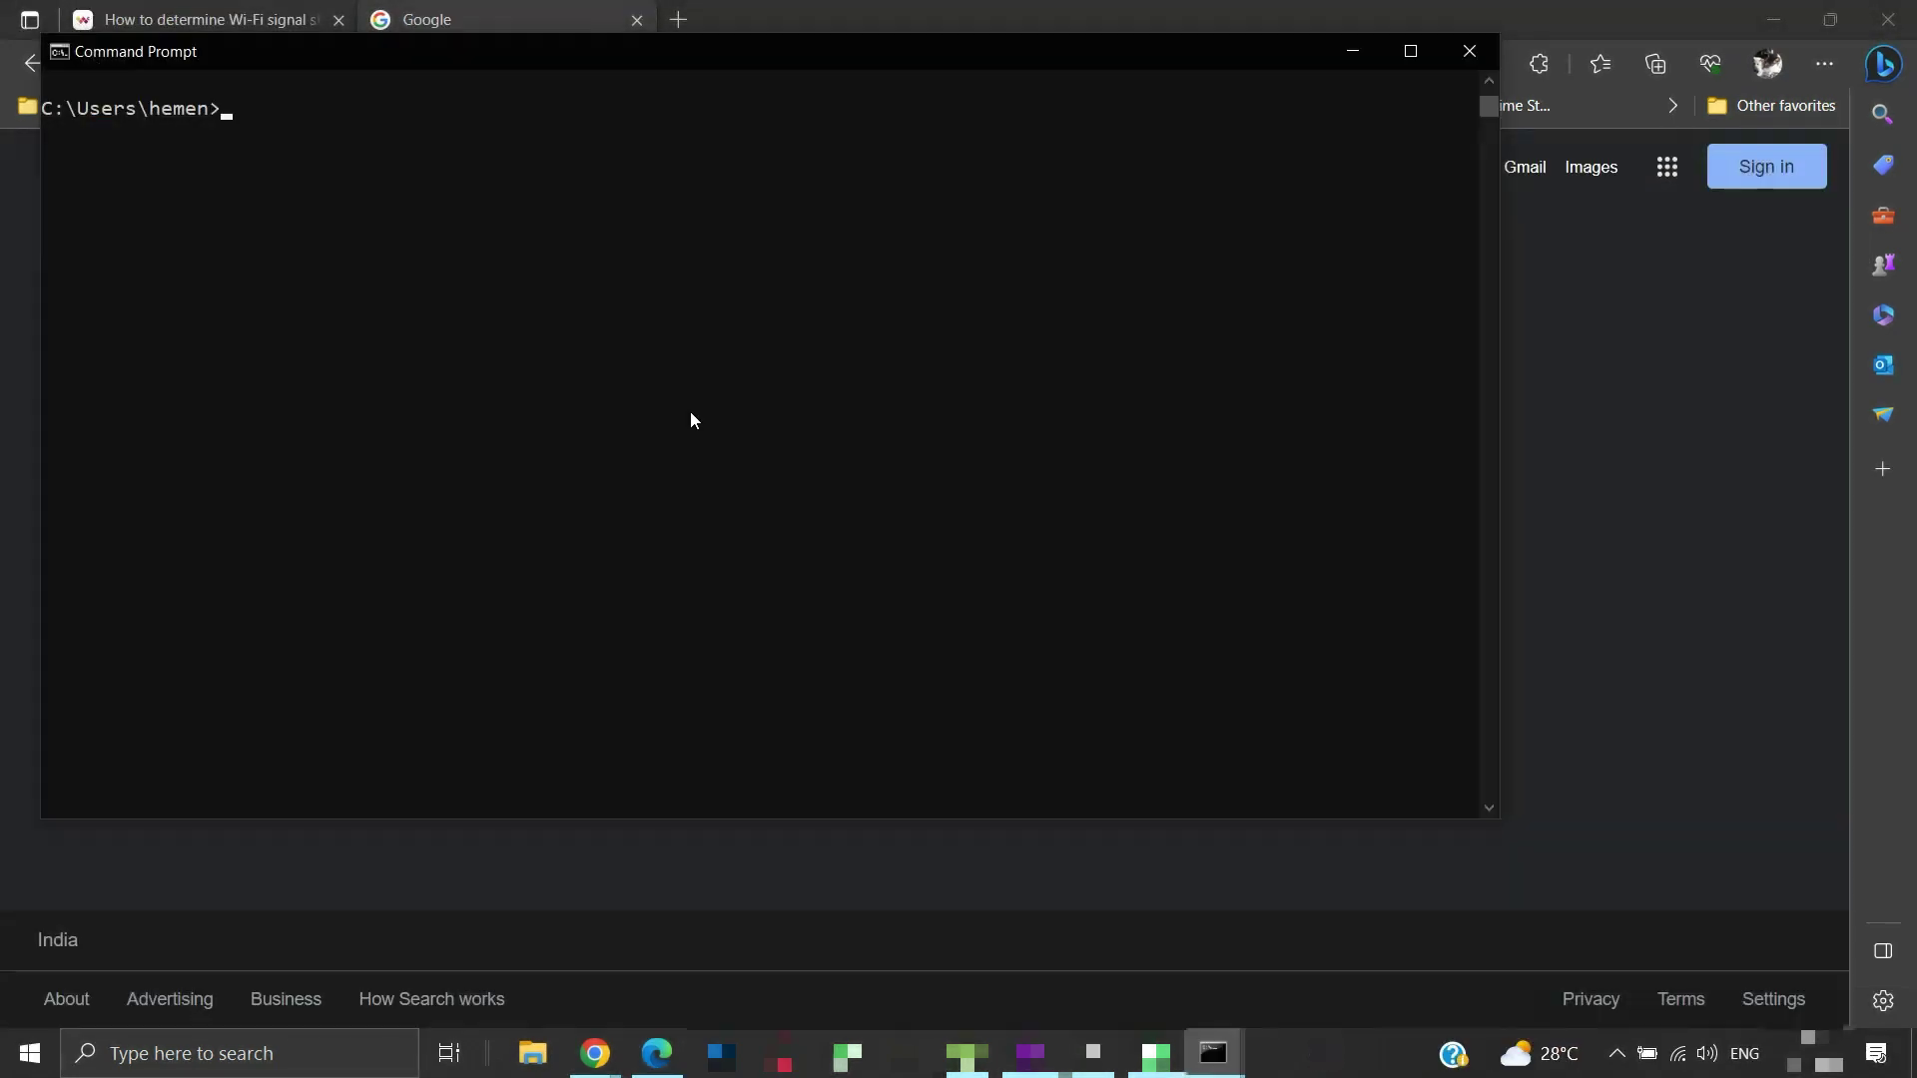
Run 'netsh wlan show interfaces' twice to confirm Wi-Fi 2 is connected and read its 40% signal
type("netsh wlan show interfaces")
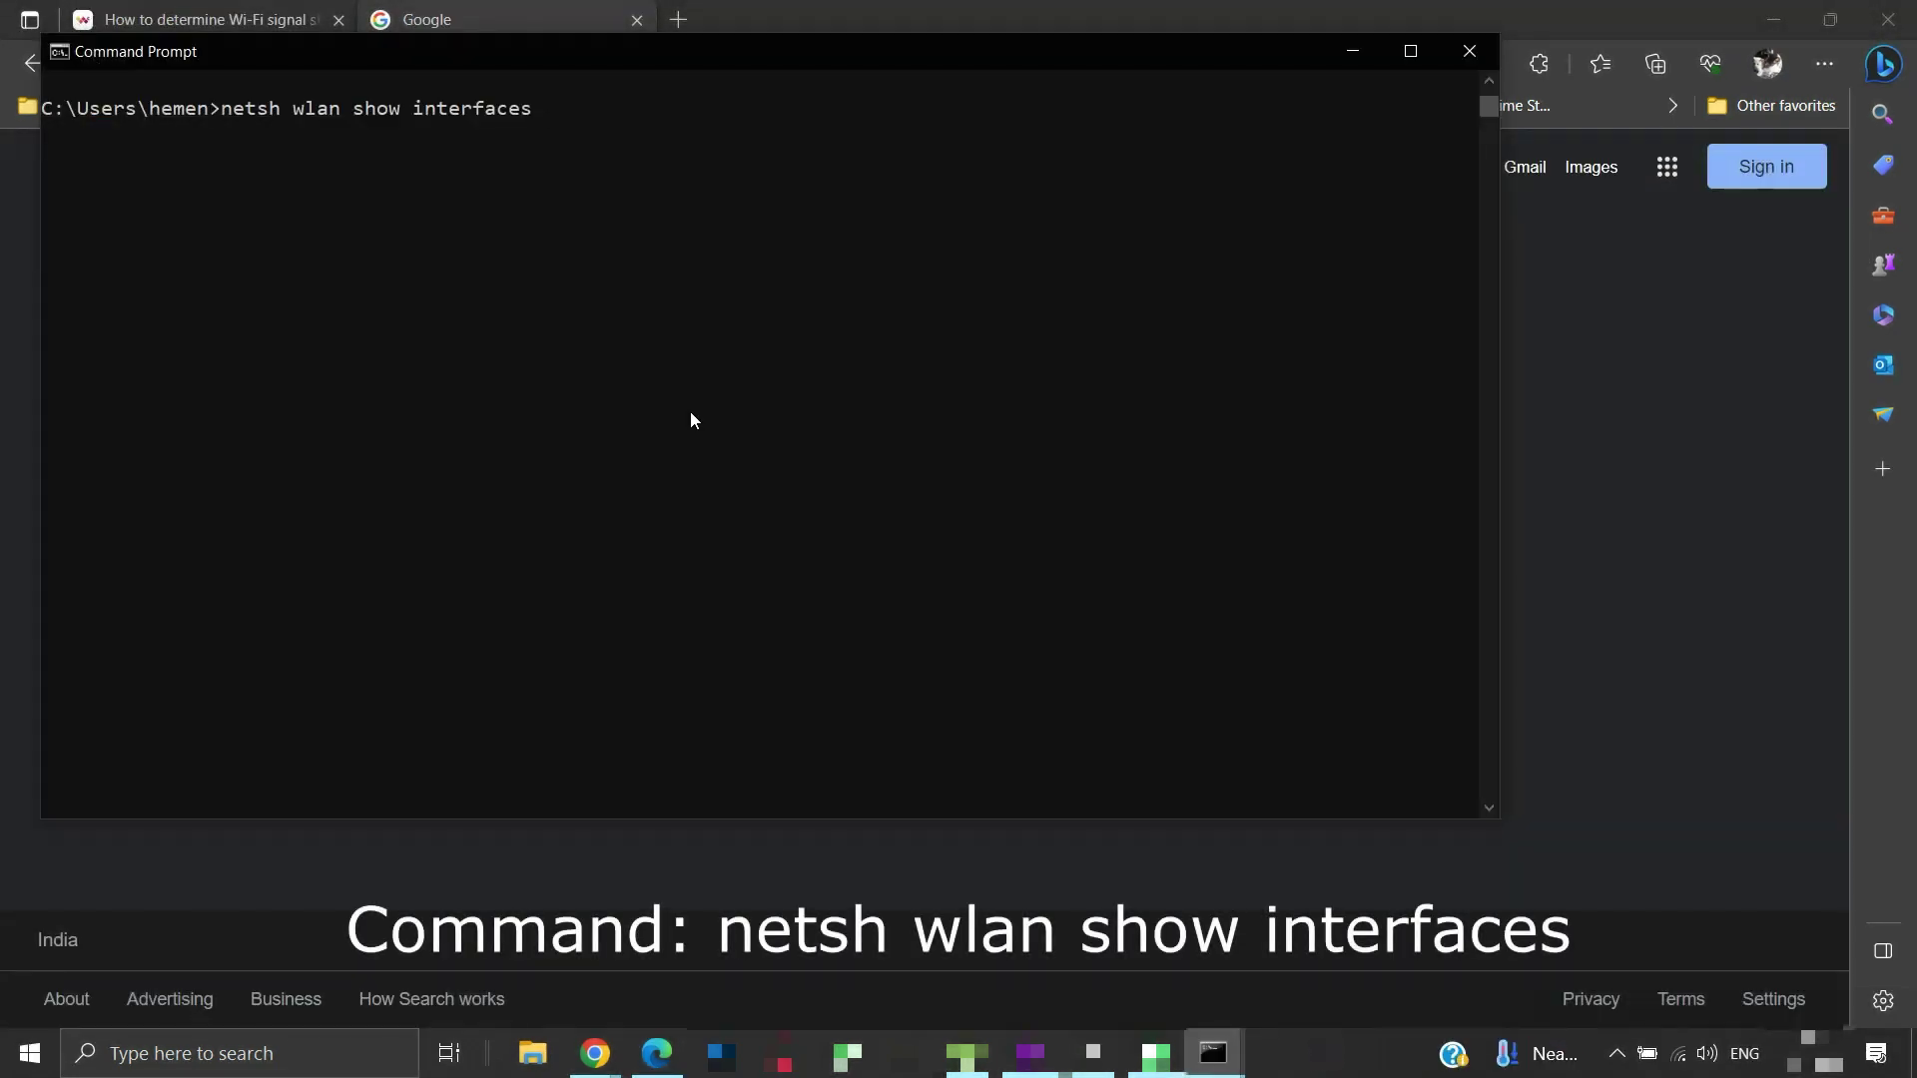
key("Return")
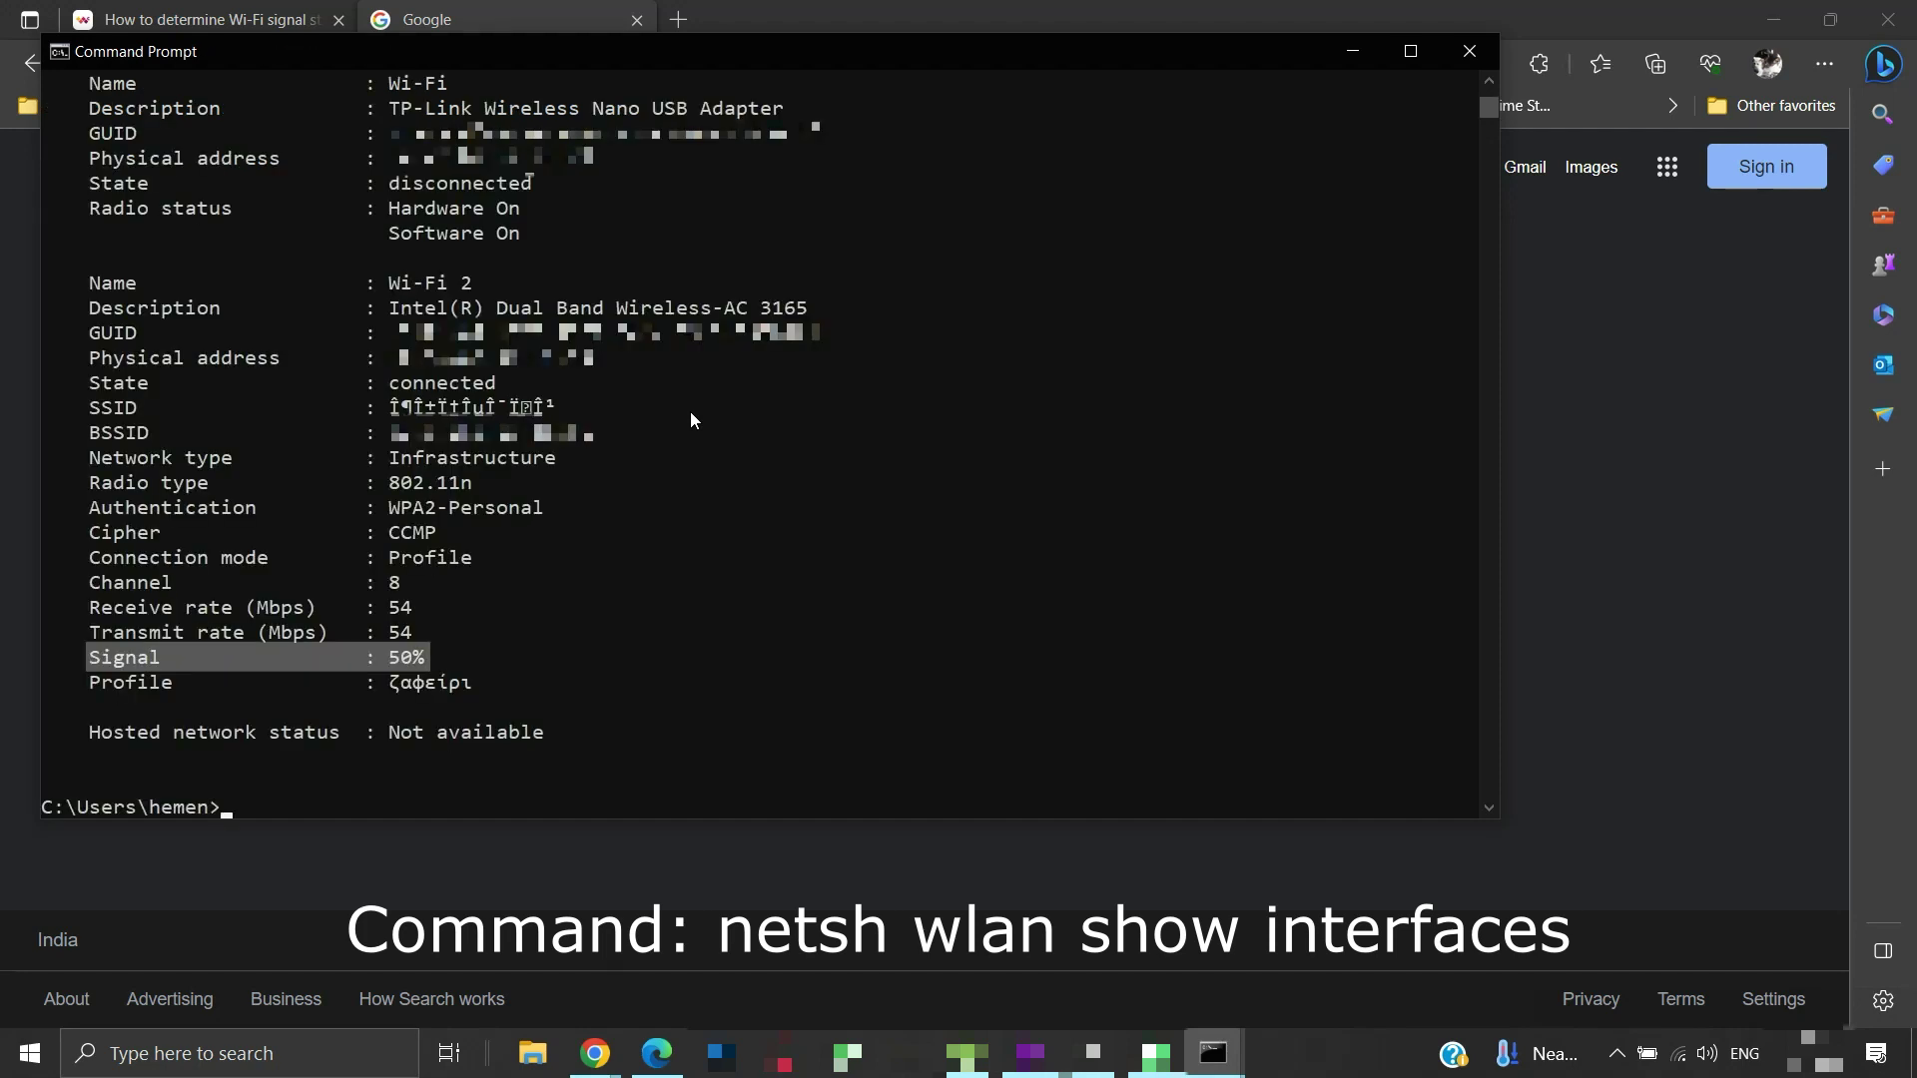
key("Up")
key("Return")
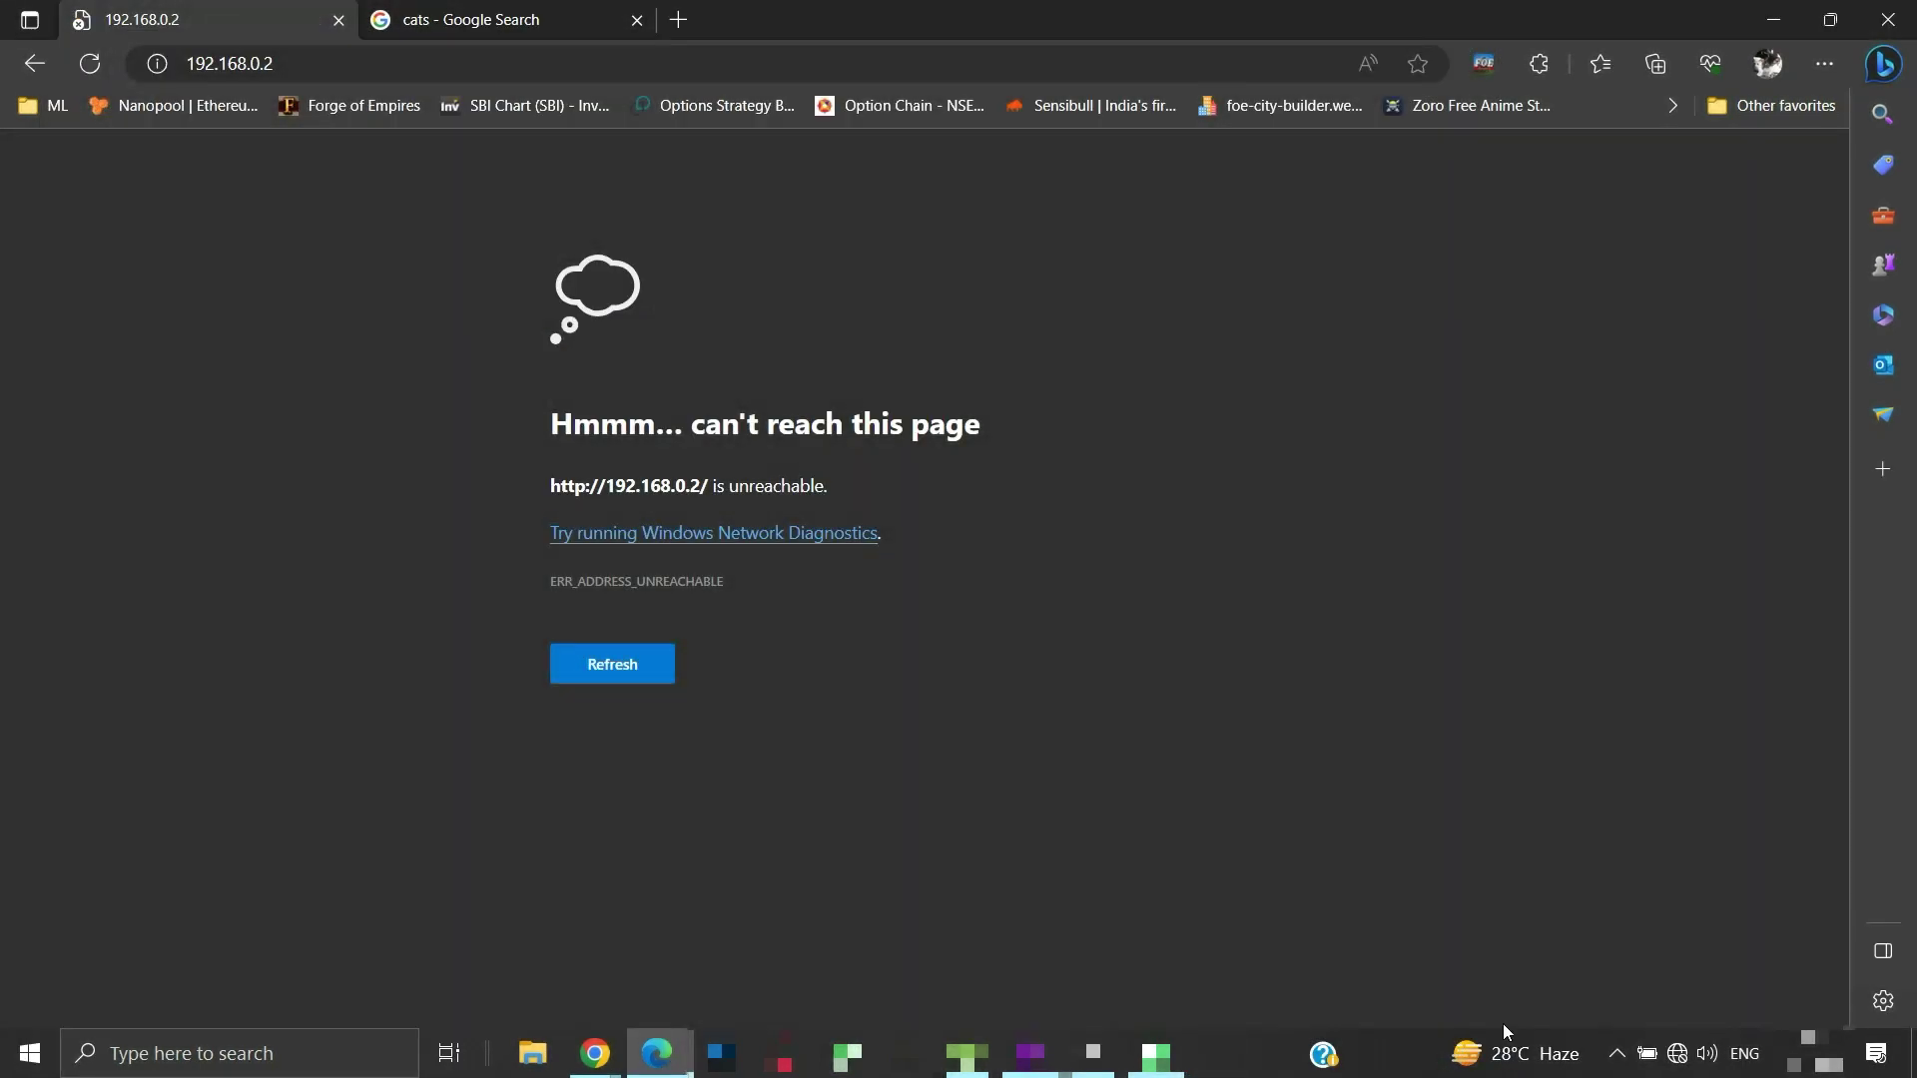
Connect the laptop to the secured ζαφείρι Wi-Fi network from the taskbar network list
left_click(1677, 1069)
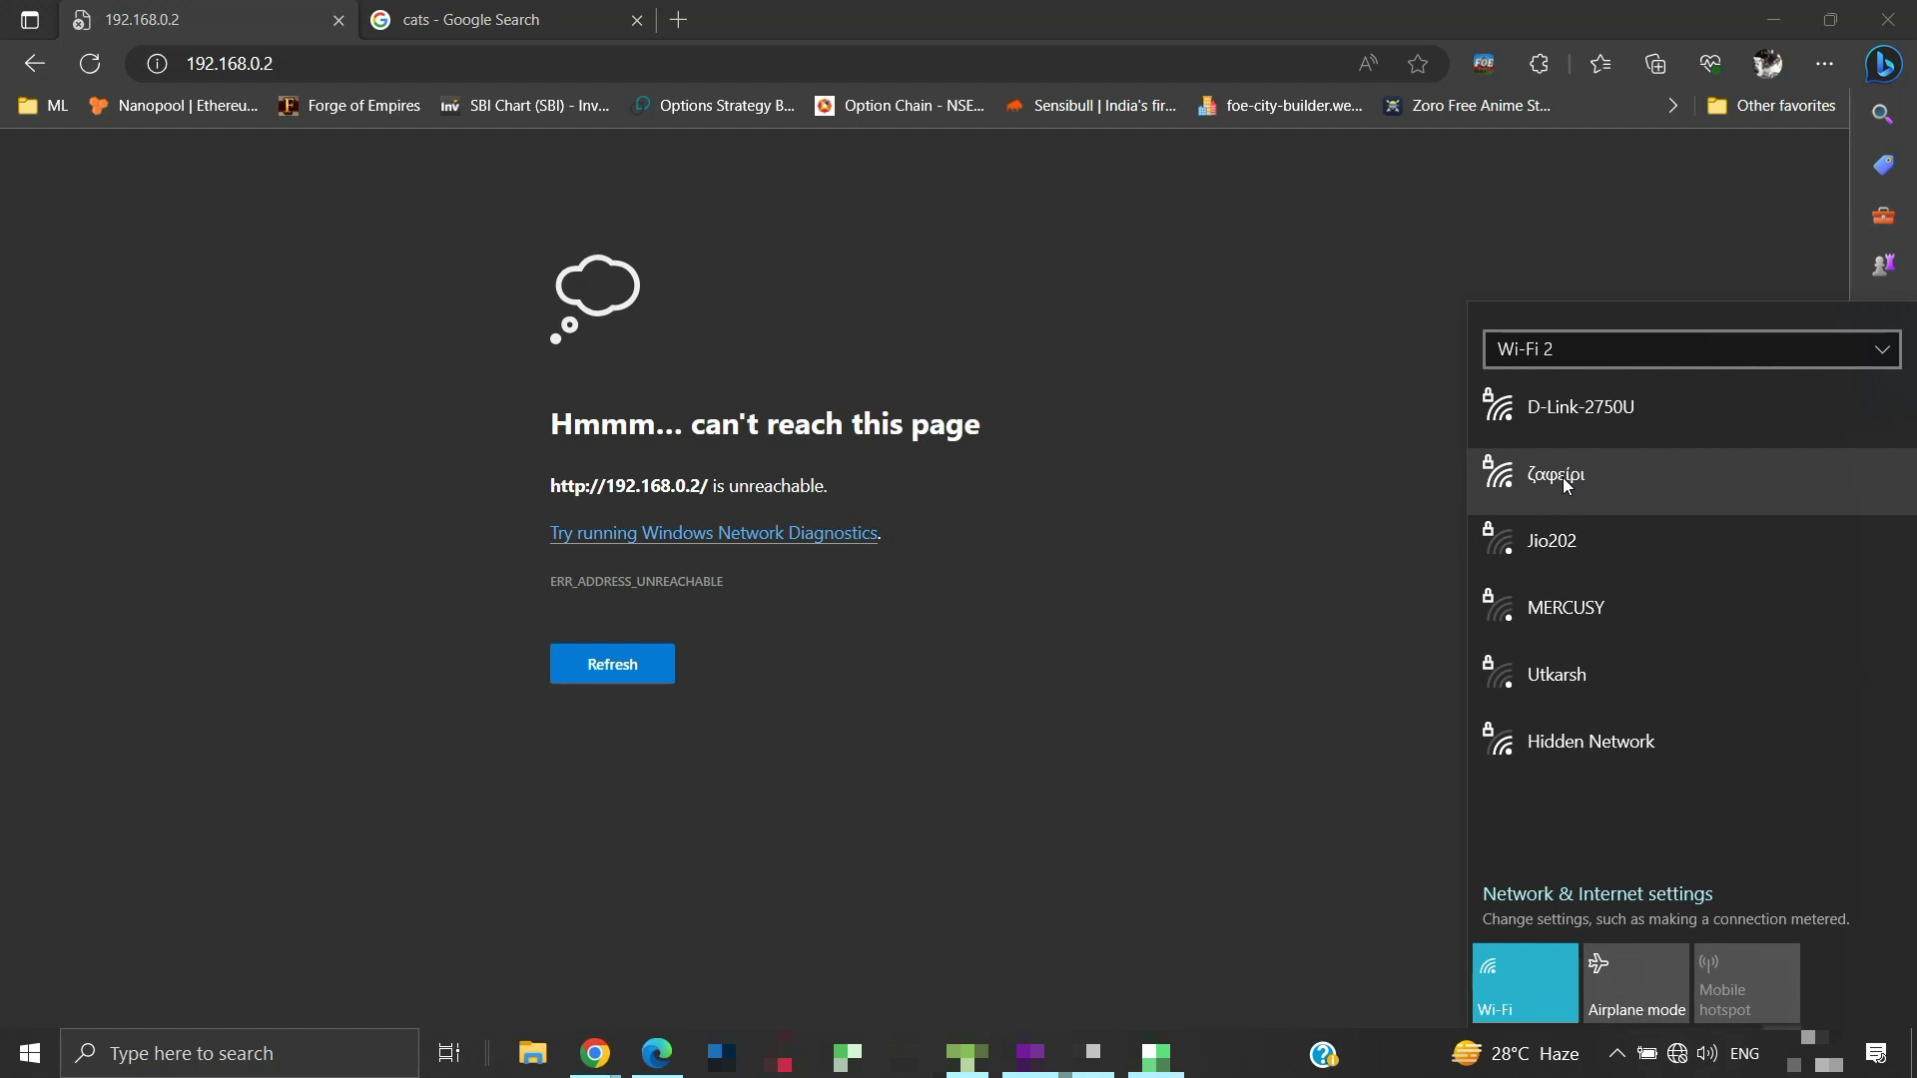
left_click(1561, 477)
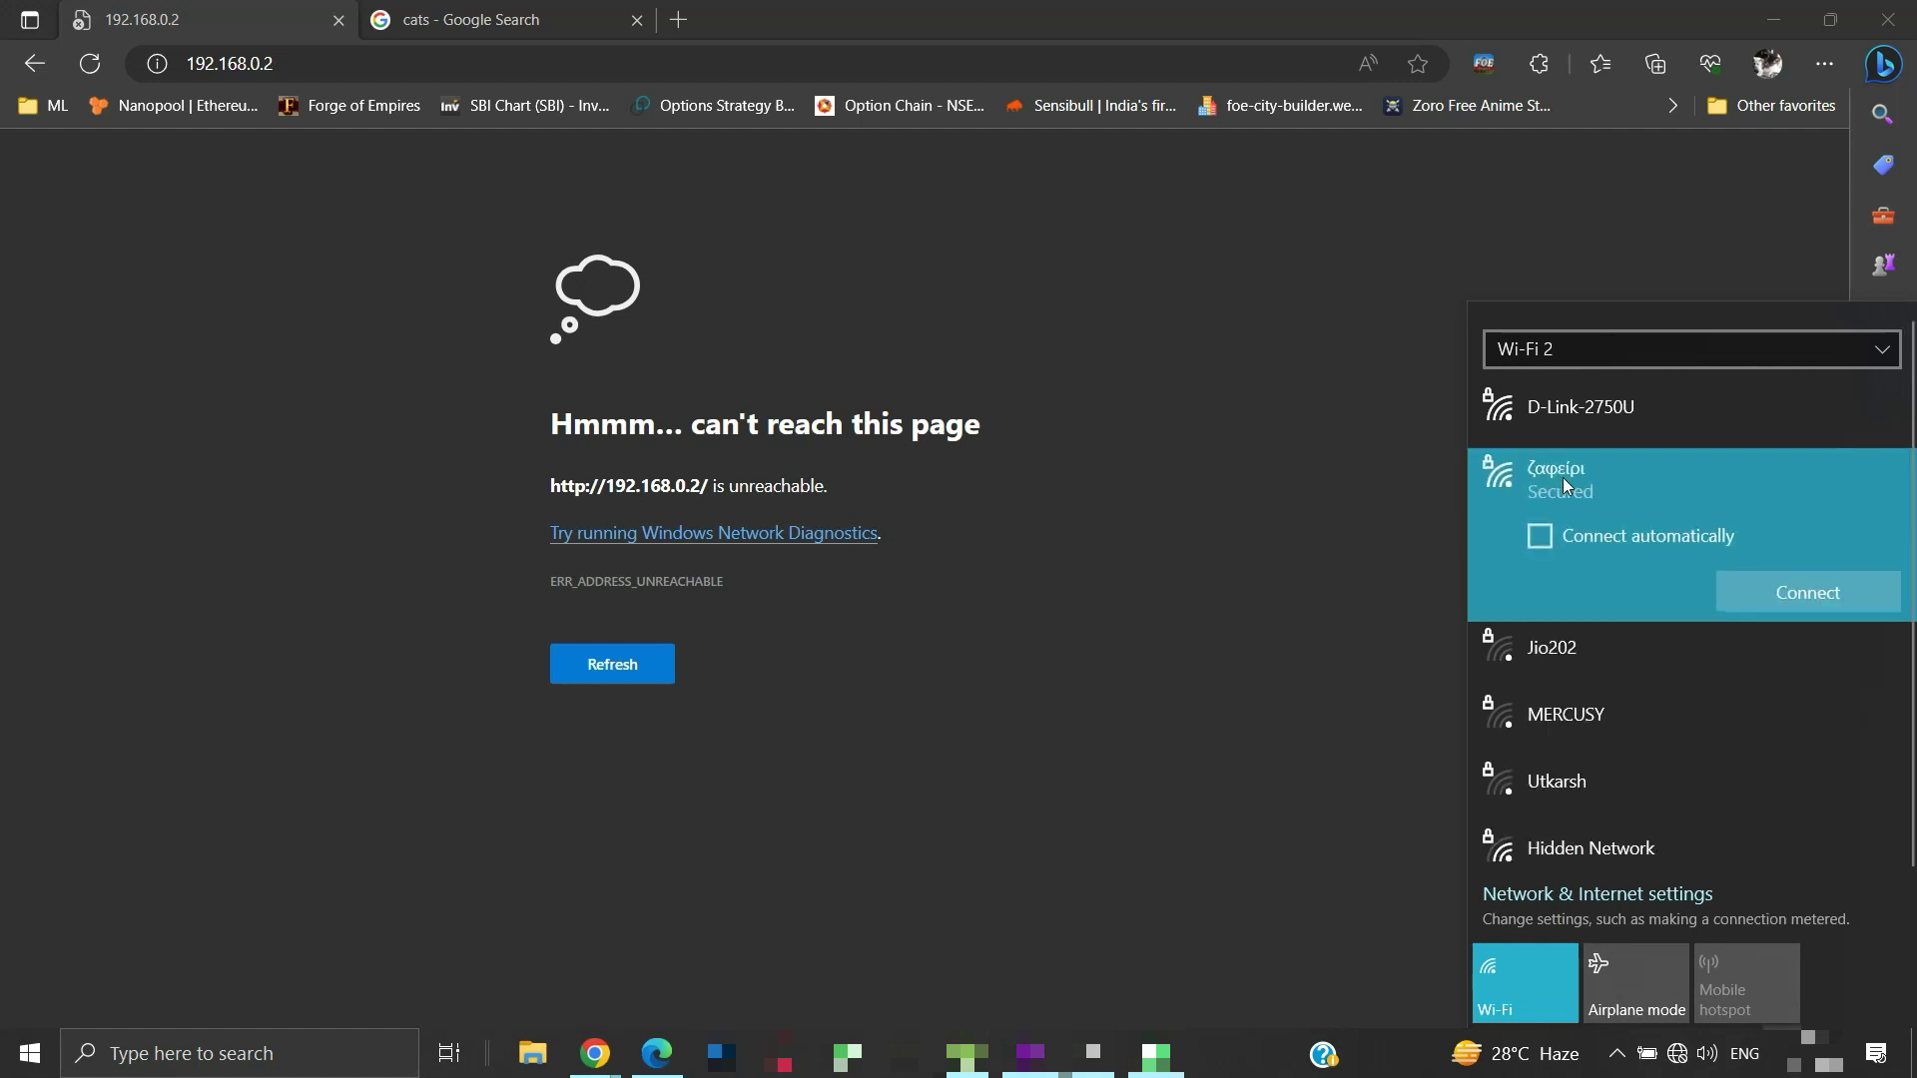
left_click(1729, 597)
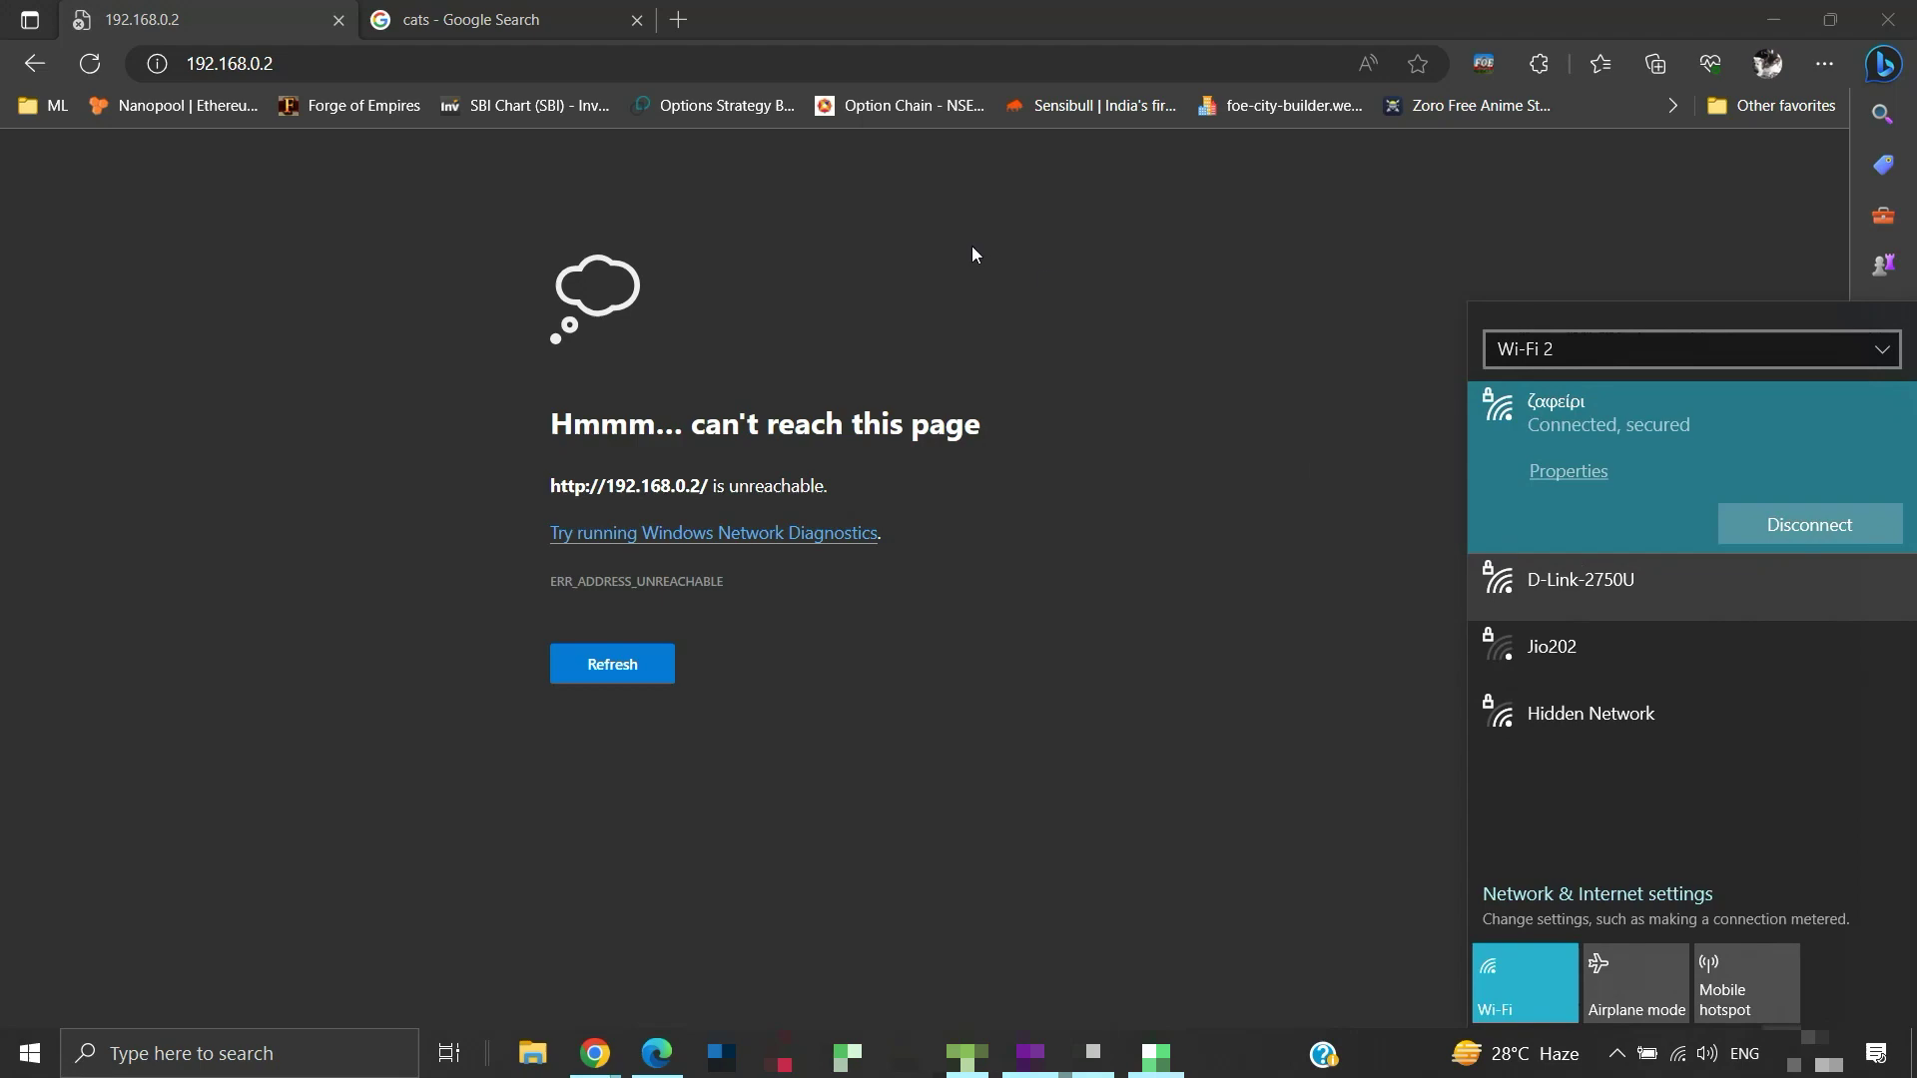
On the cats tab, load youtube.com from the address bar to confirm internet access
left_click(539, 22)
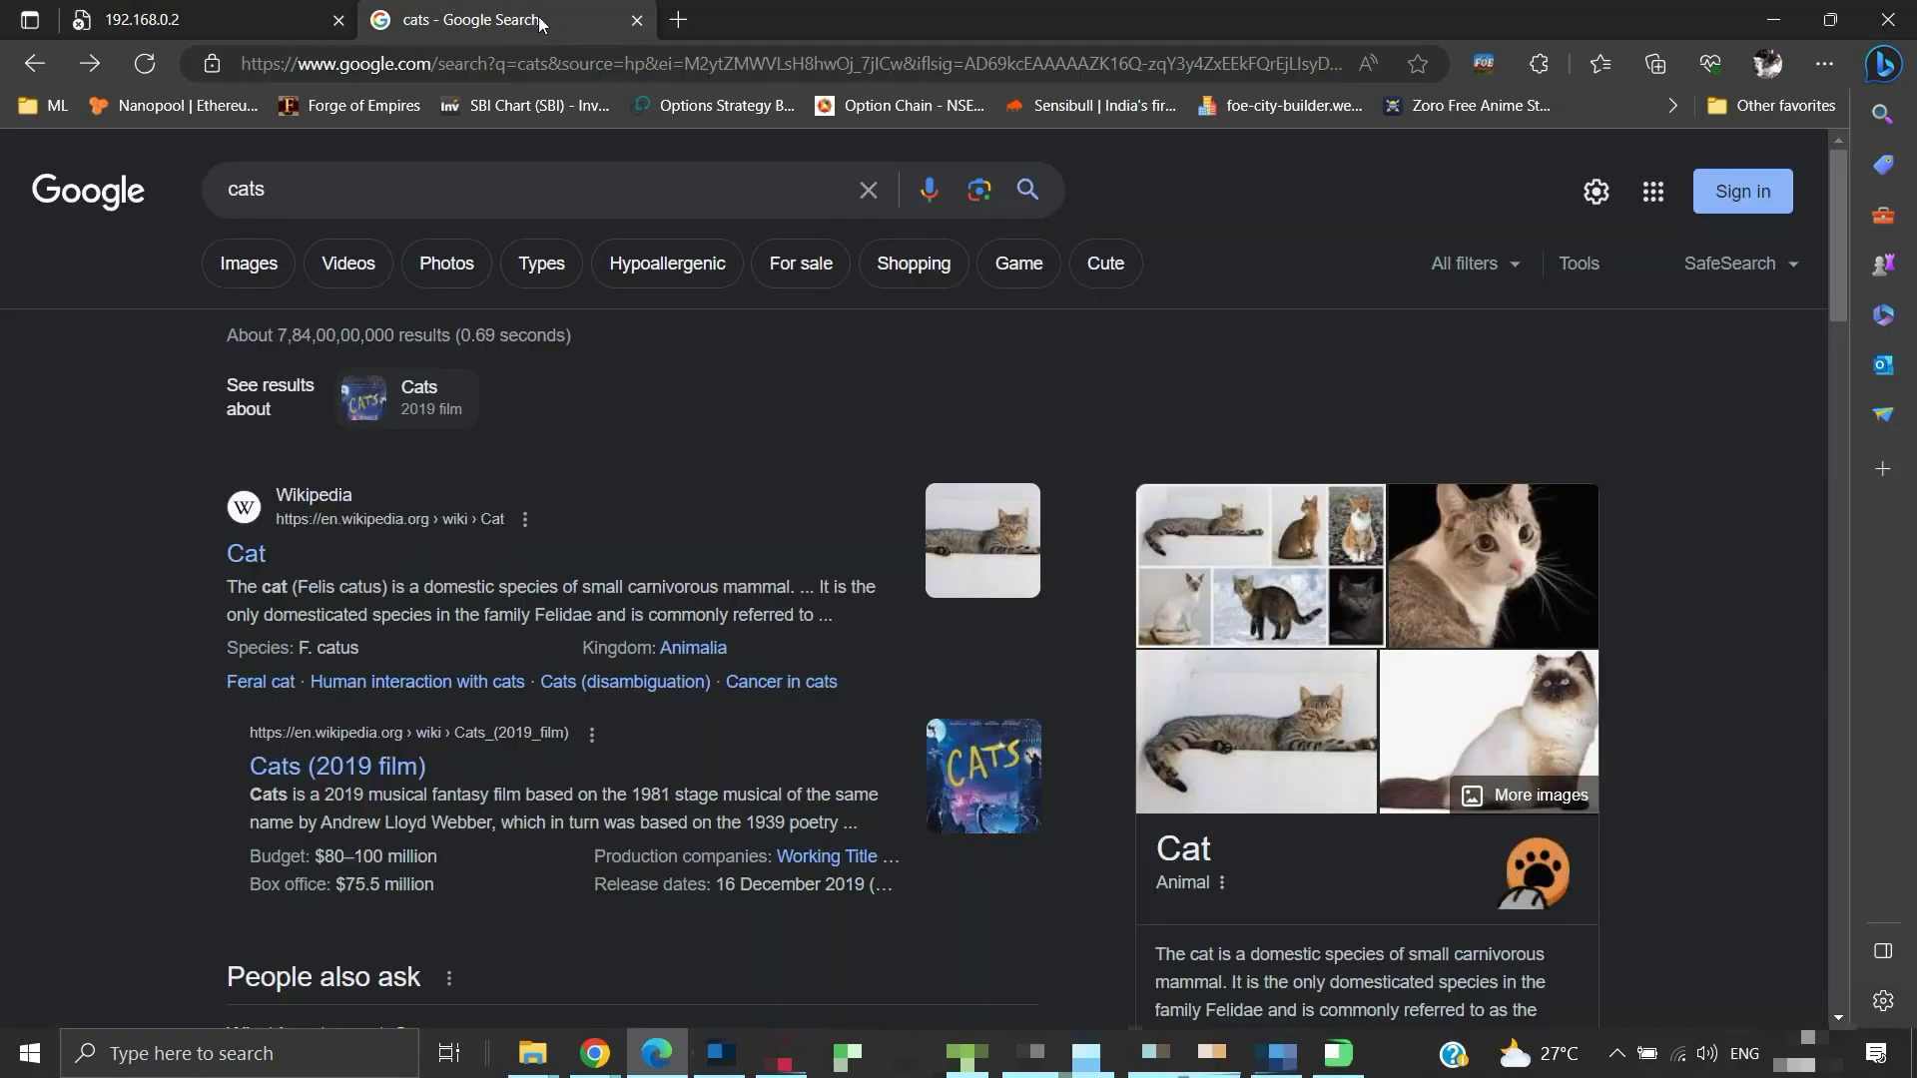
left_click(529, 62)
type("youtube.com")
key("Return")
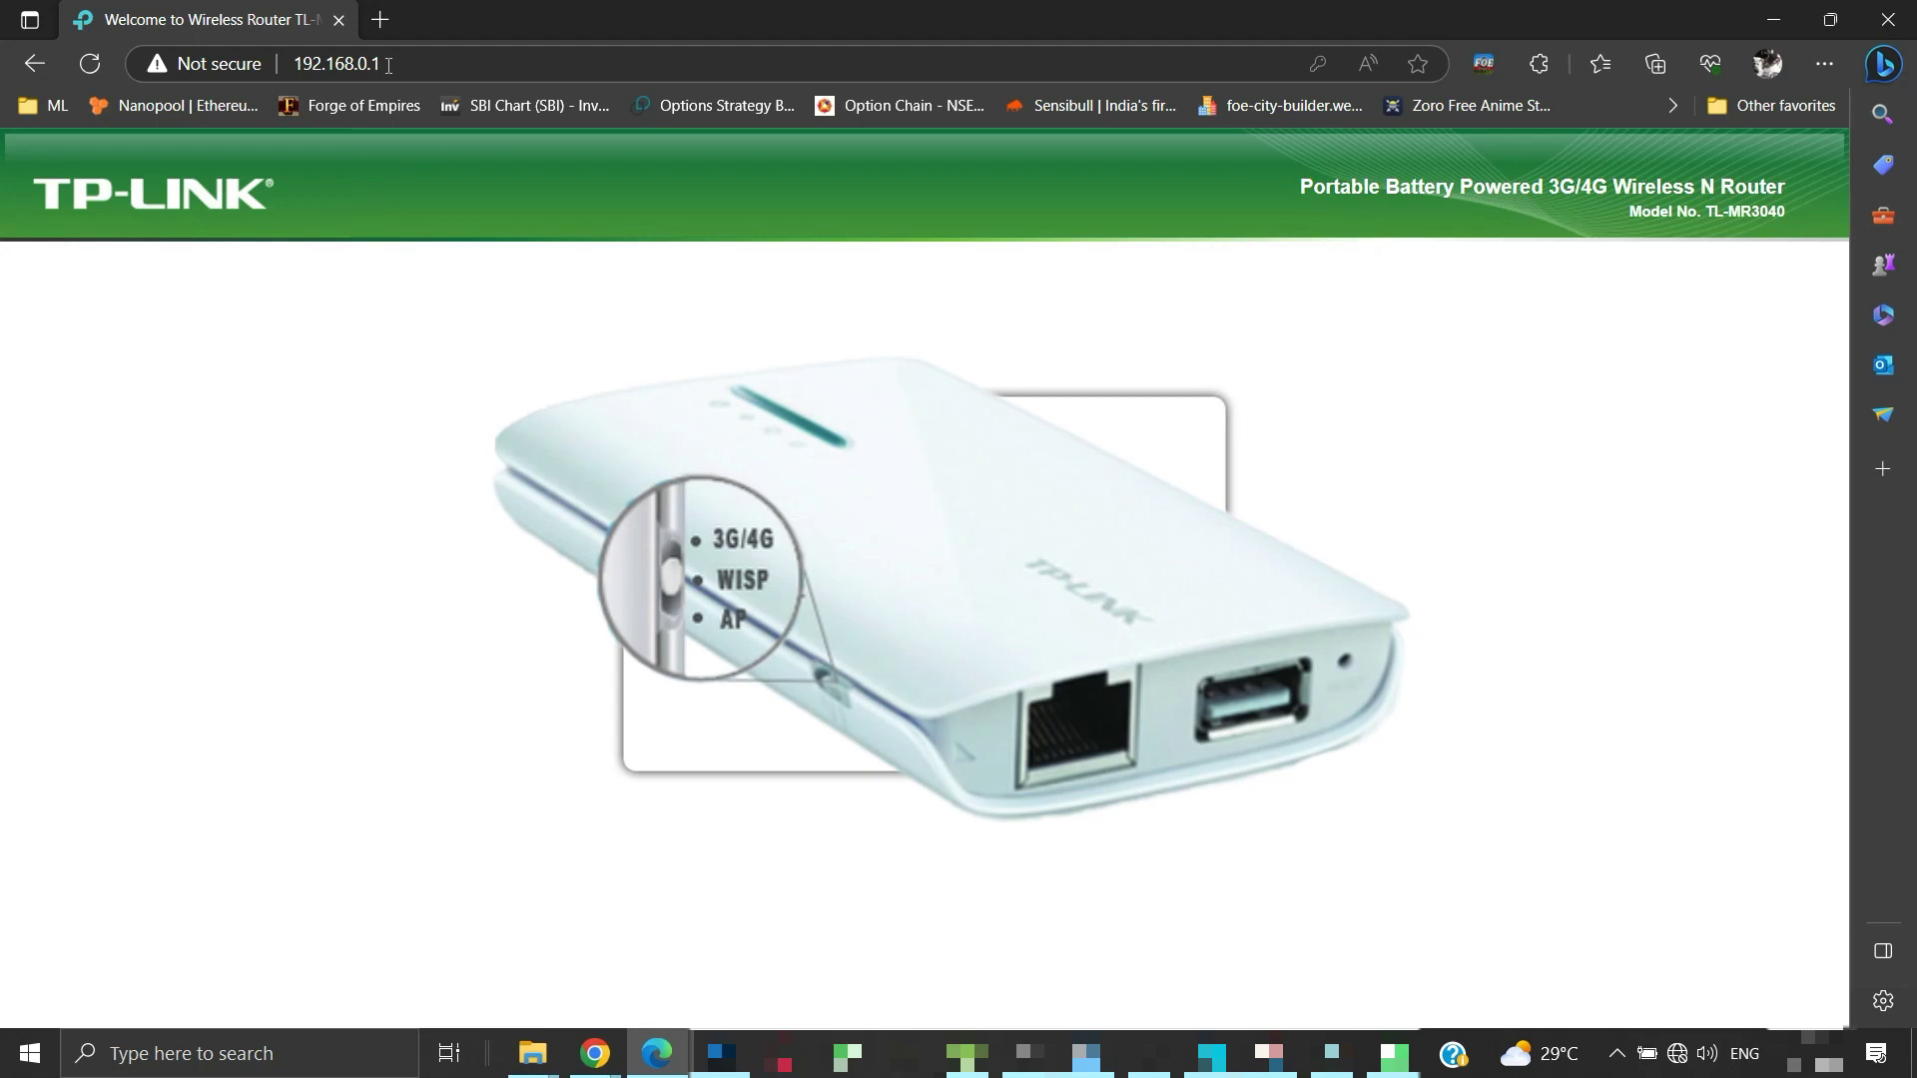
Enter the router's admin password, reveal it to check it, and log in
type("admin")
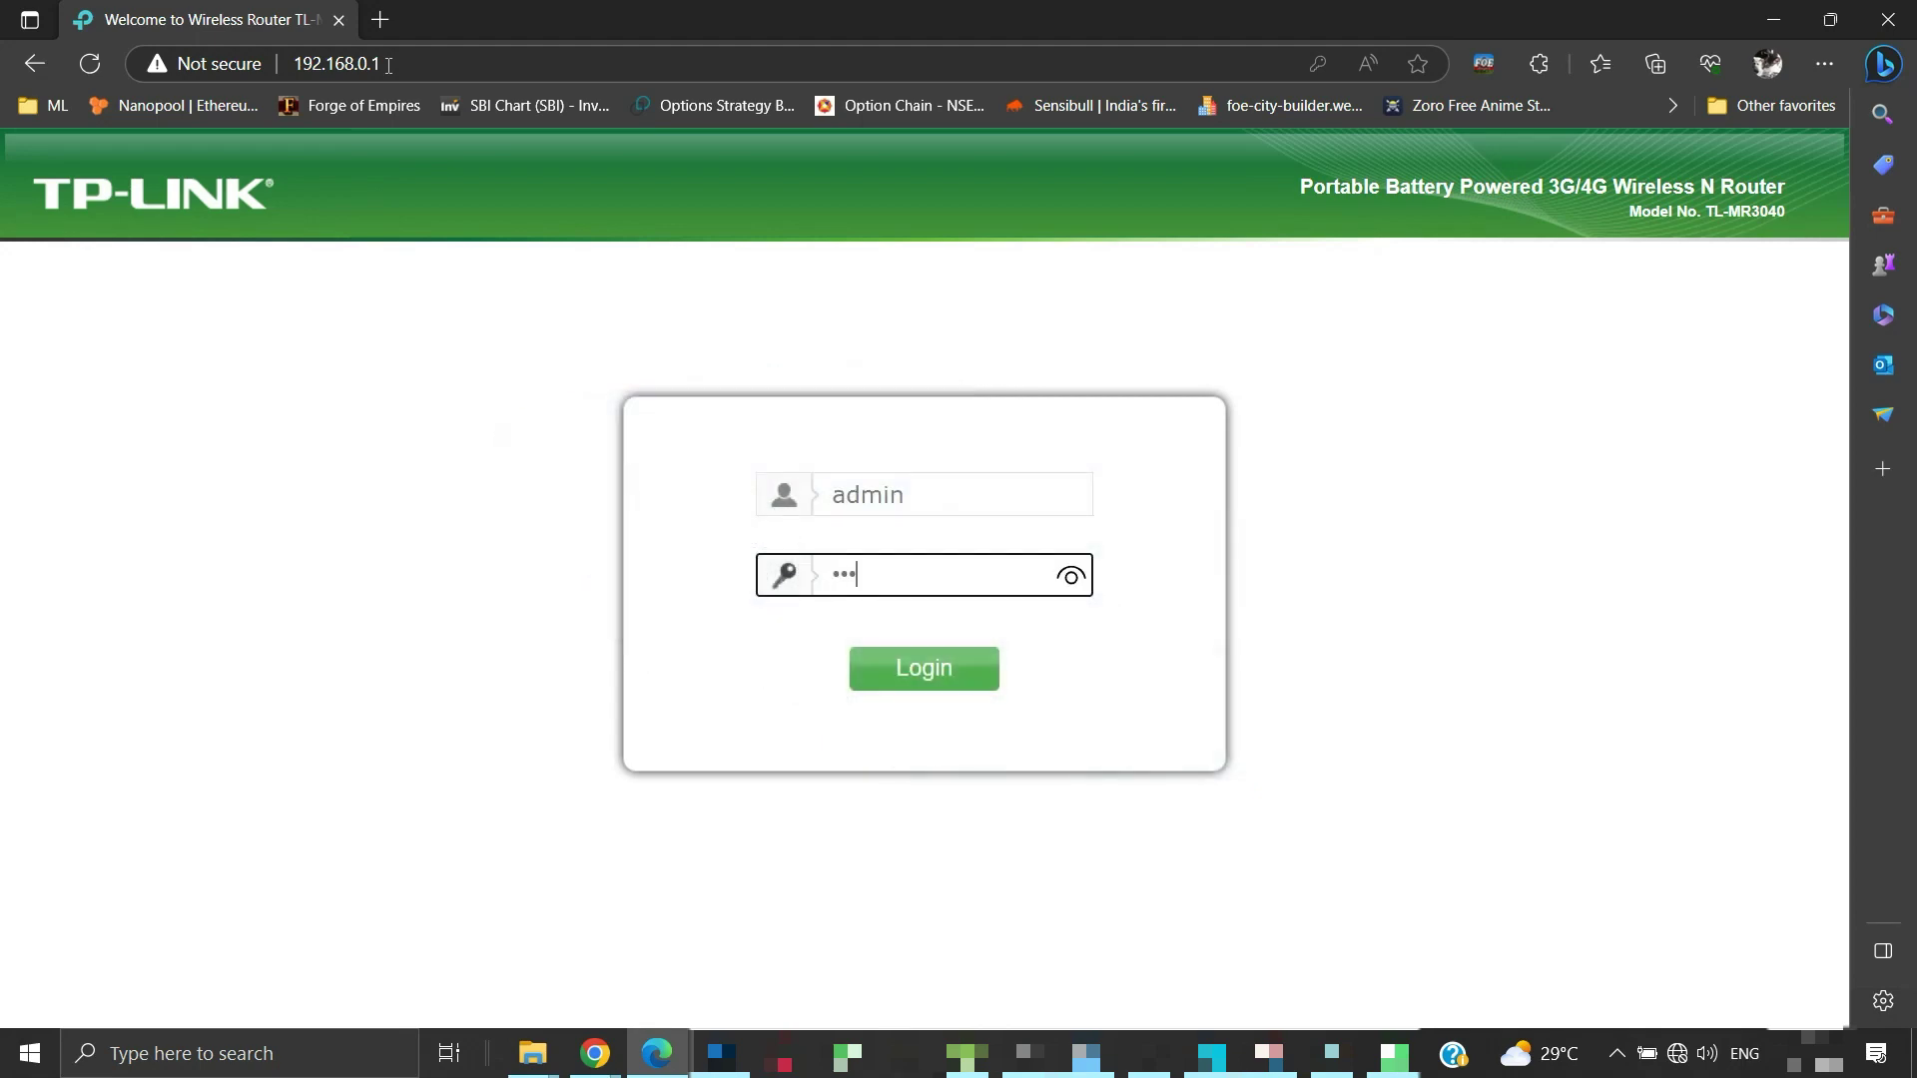
left_click(1071, 576)
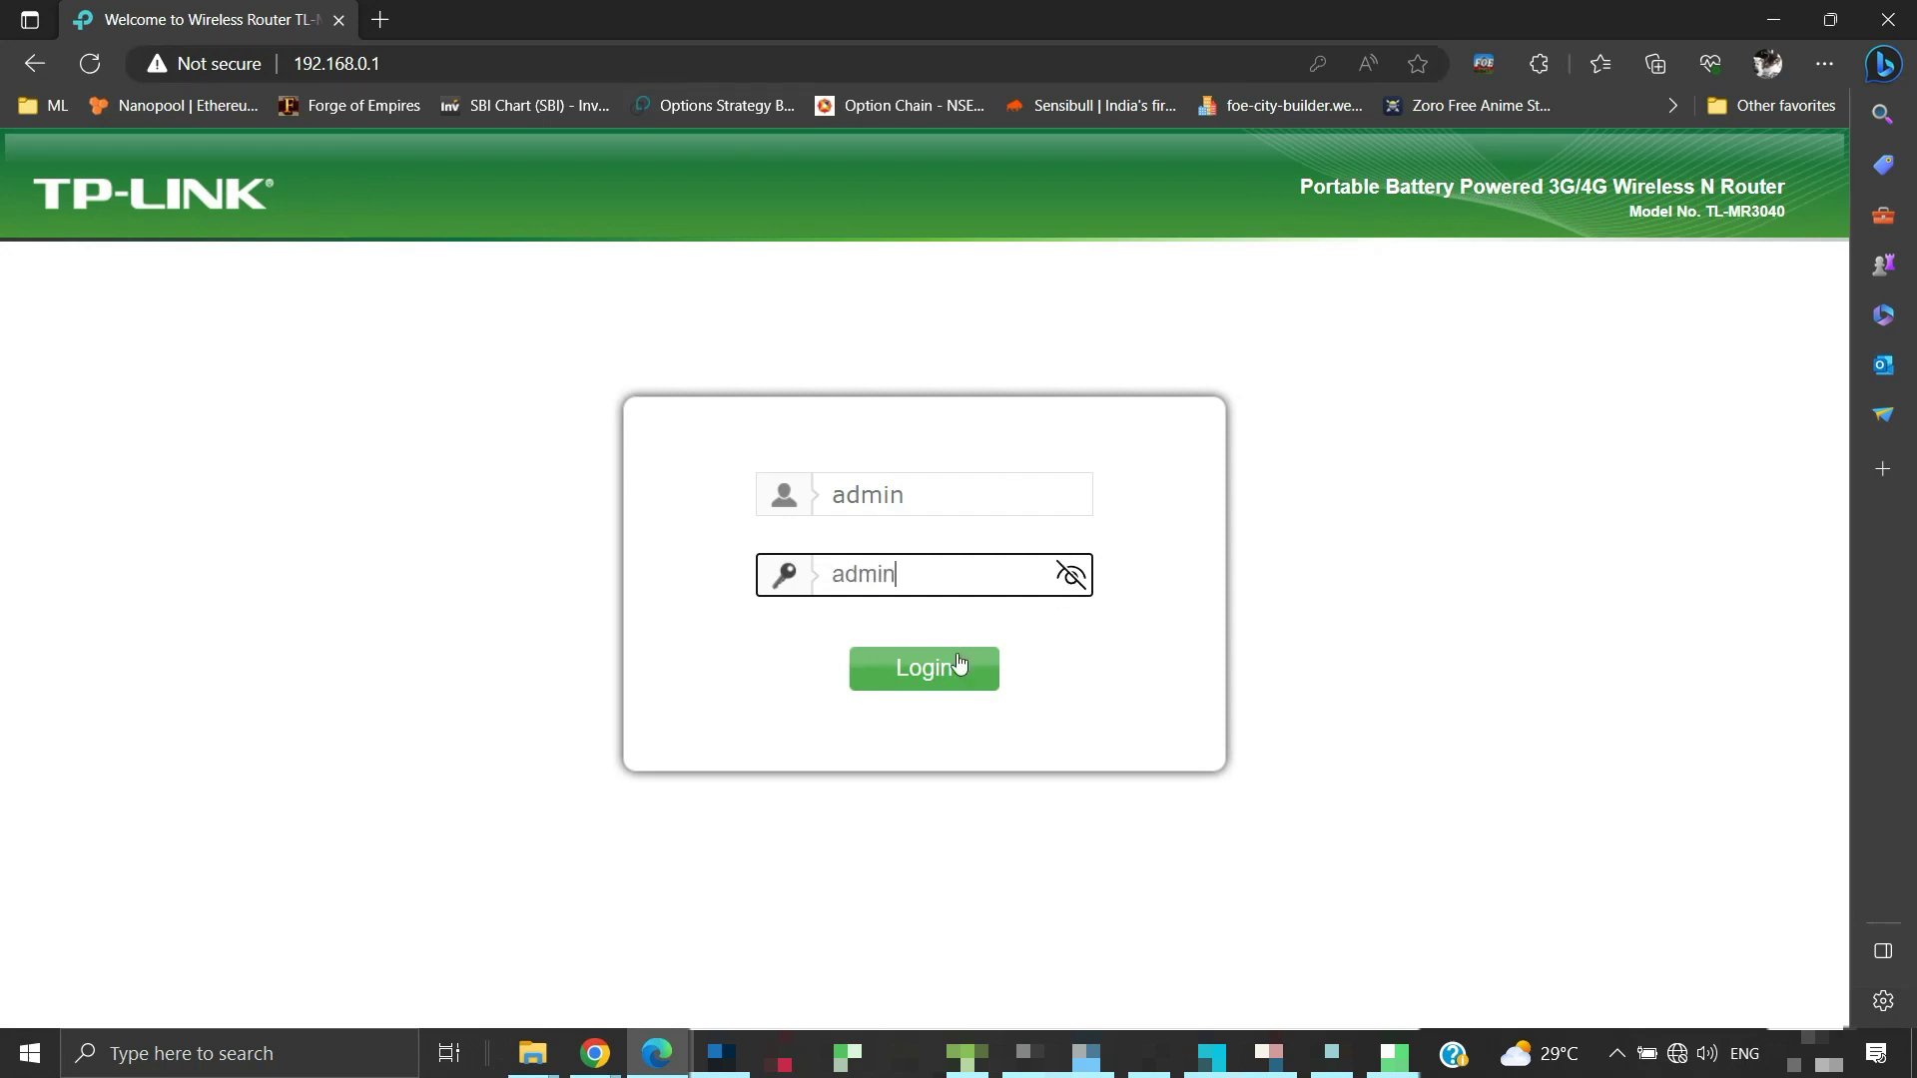
left_click(958, 664)
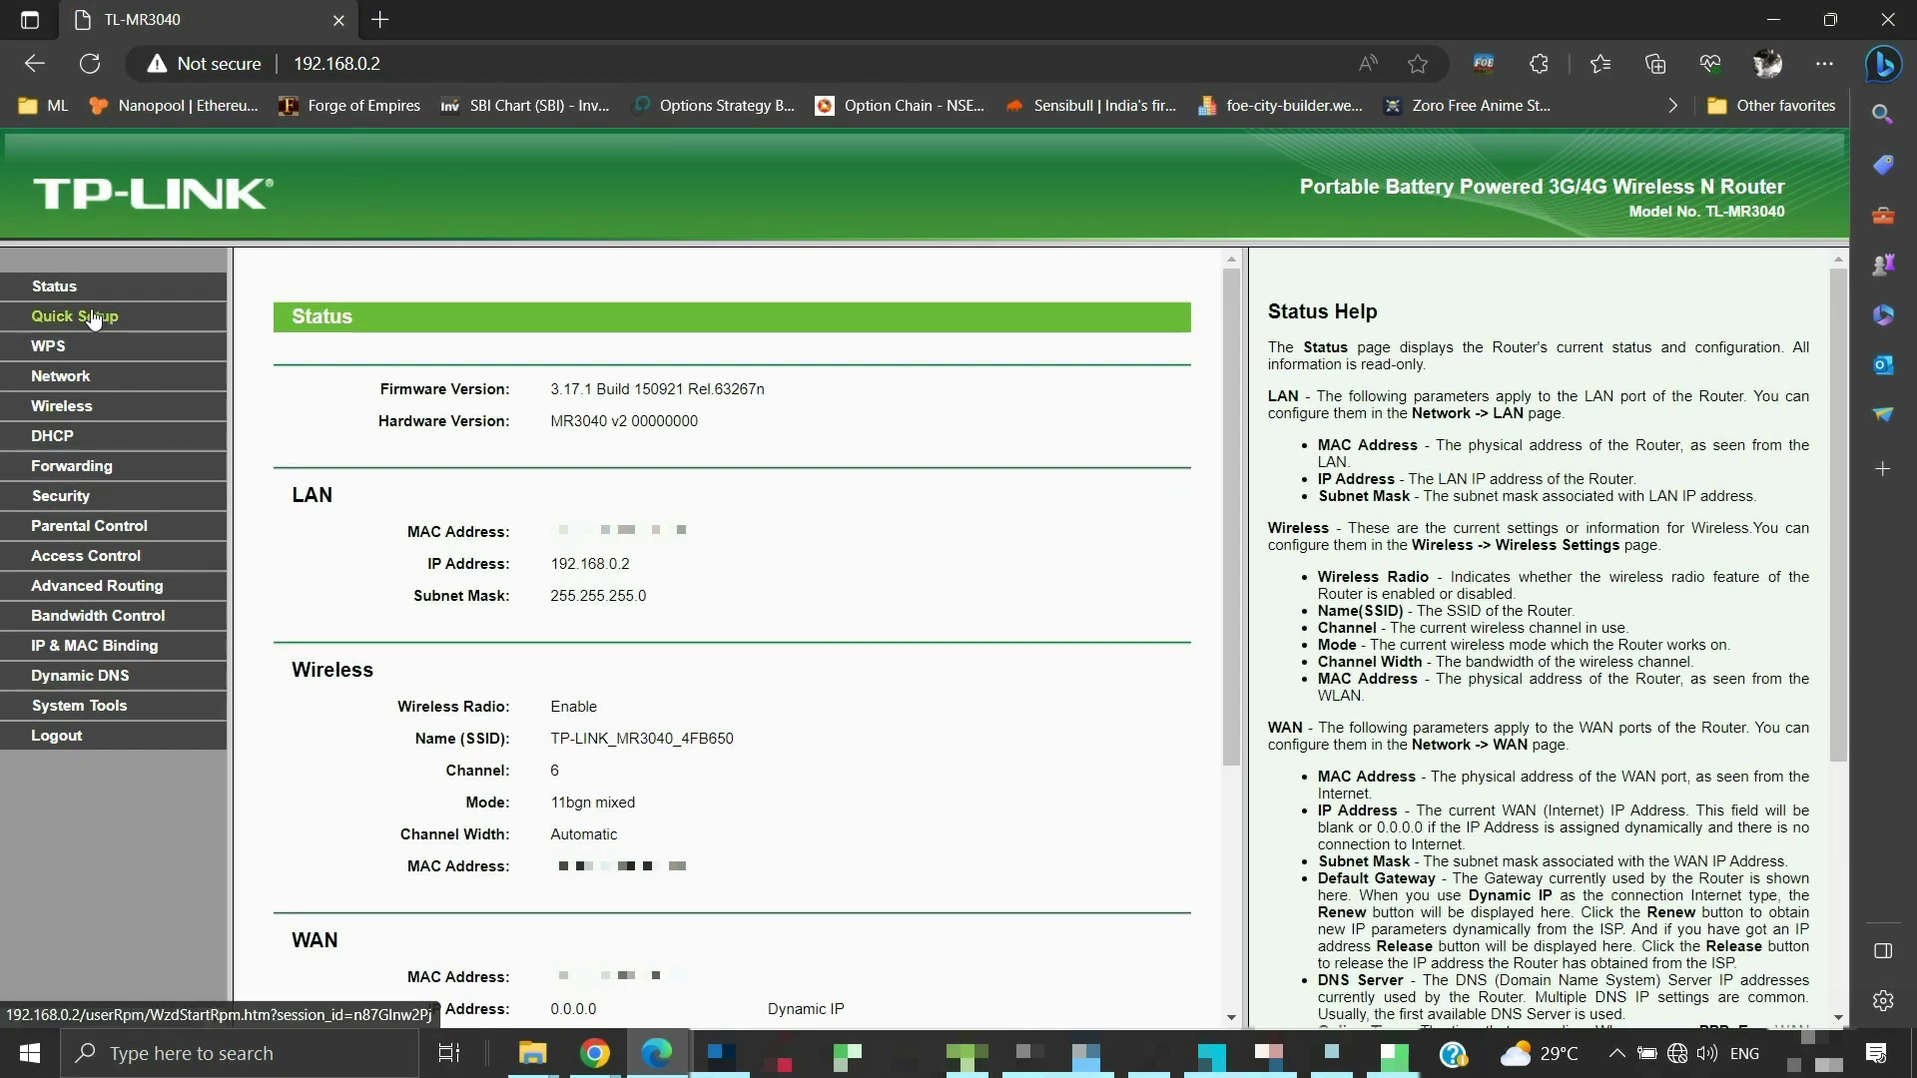
Launch Quick Setup and keep Dynamic IP as the WAN connection type
left_click(95, 316)
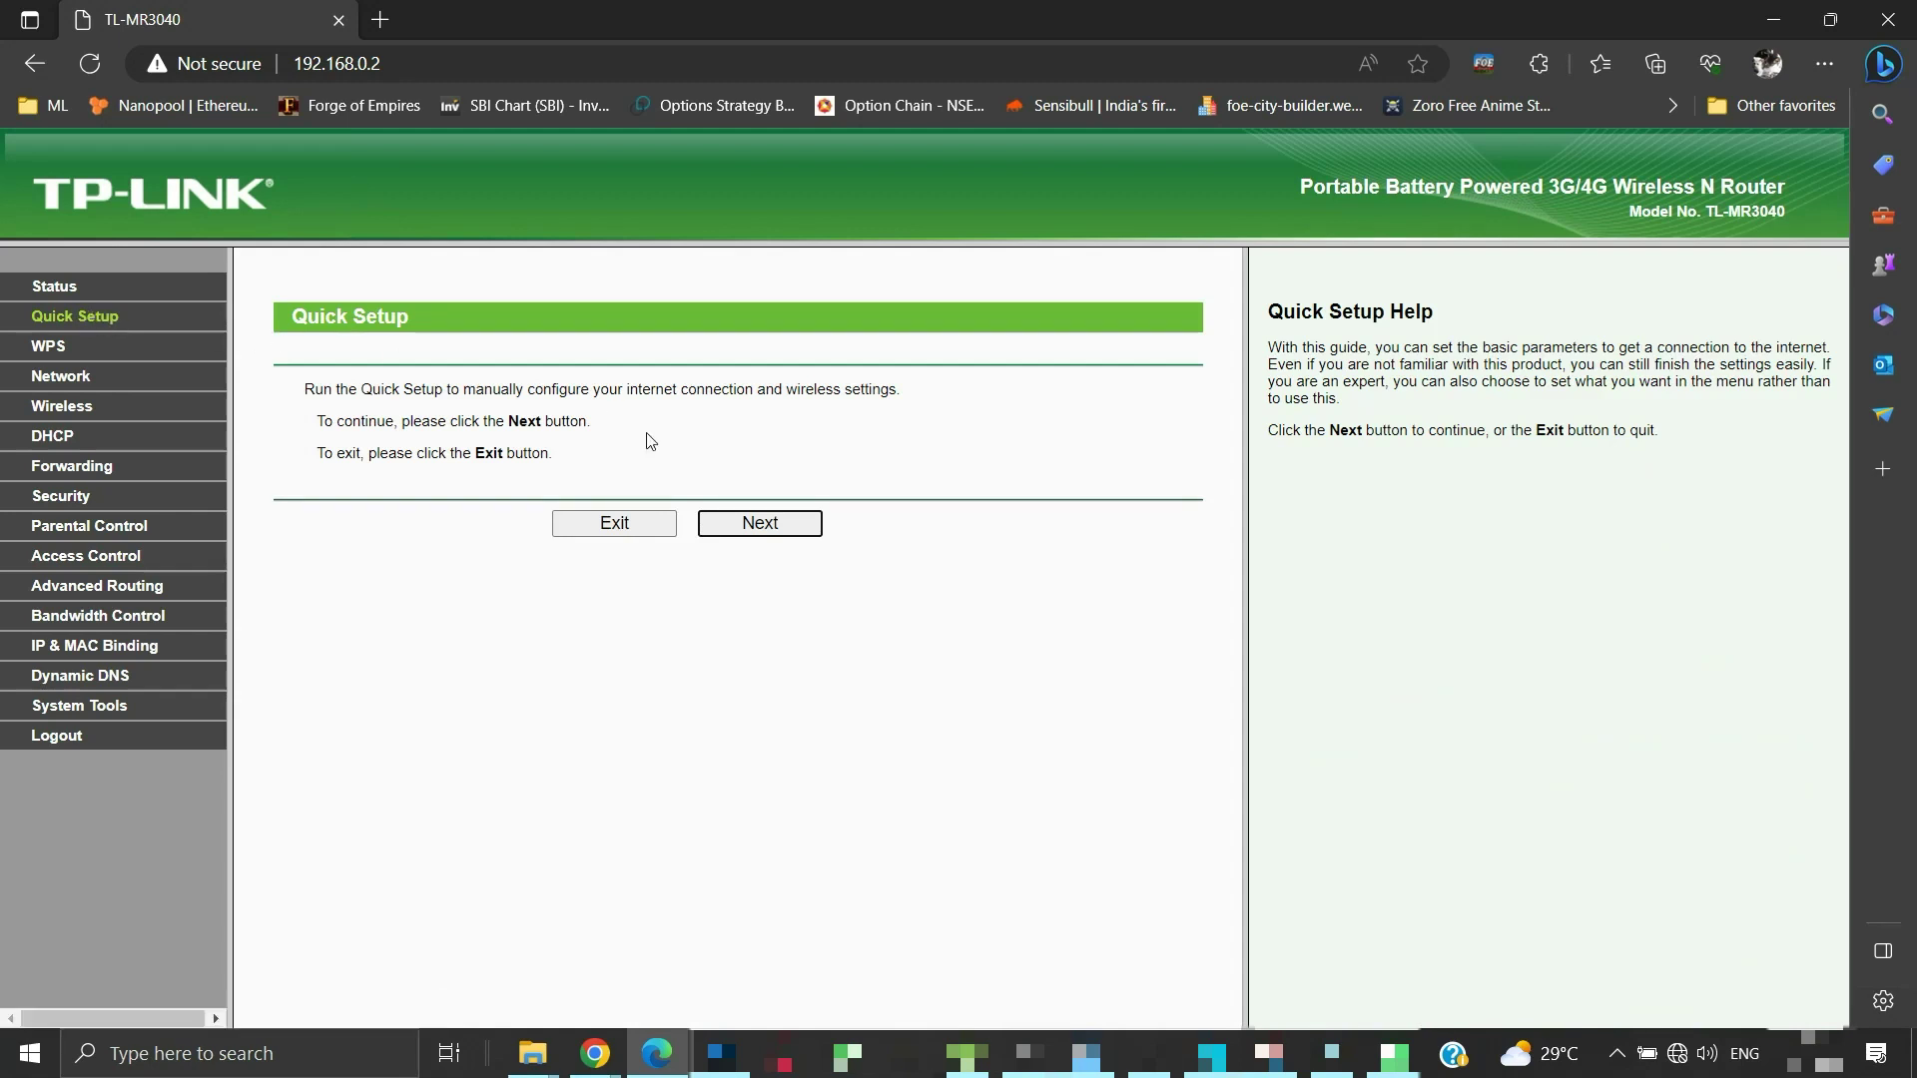
left_click(721, 531)
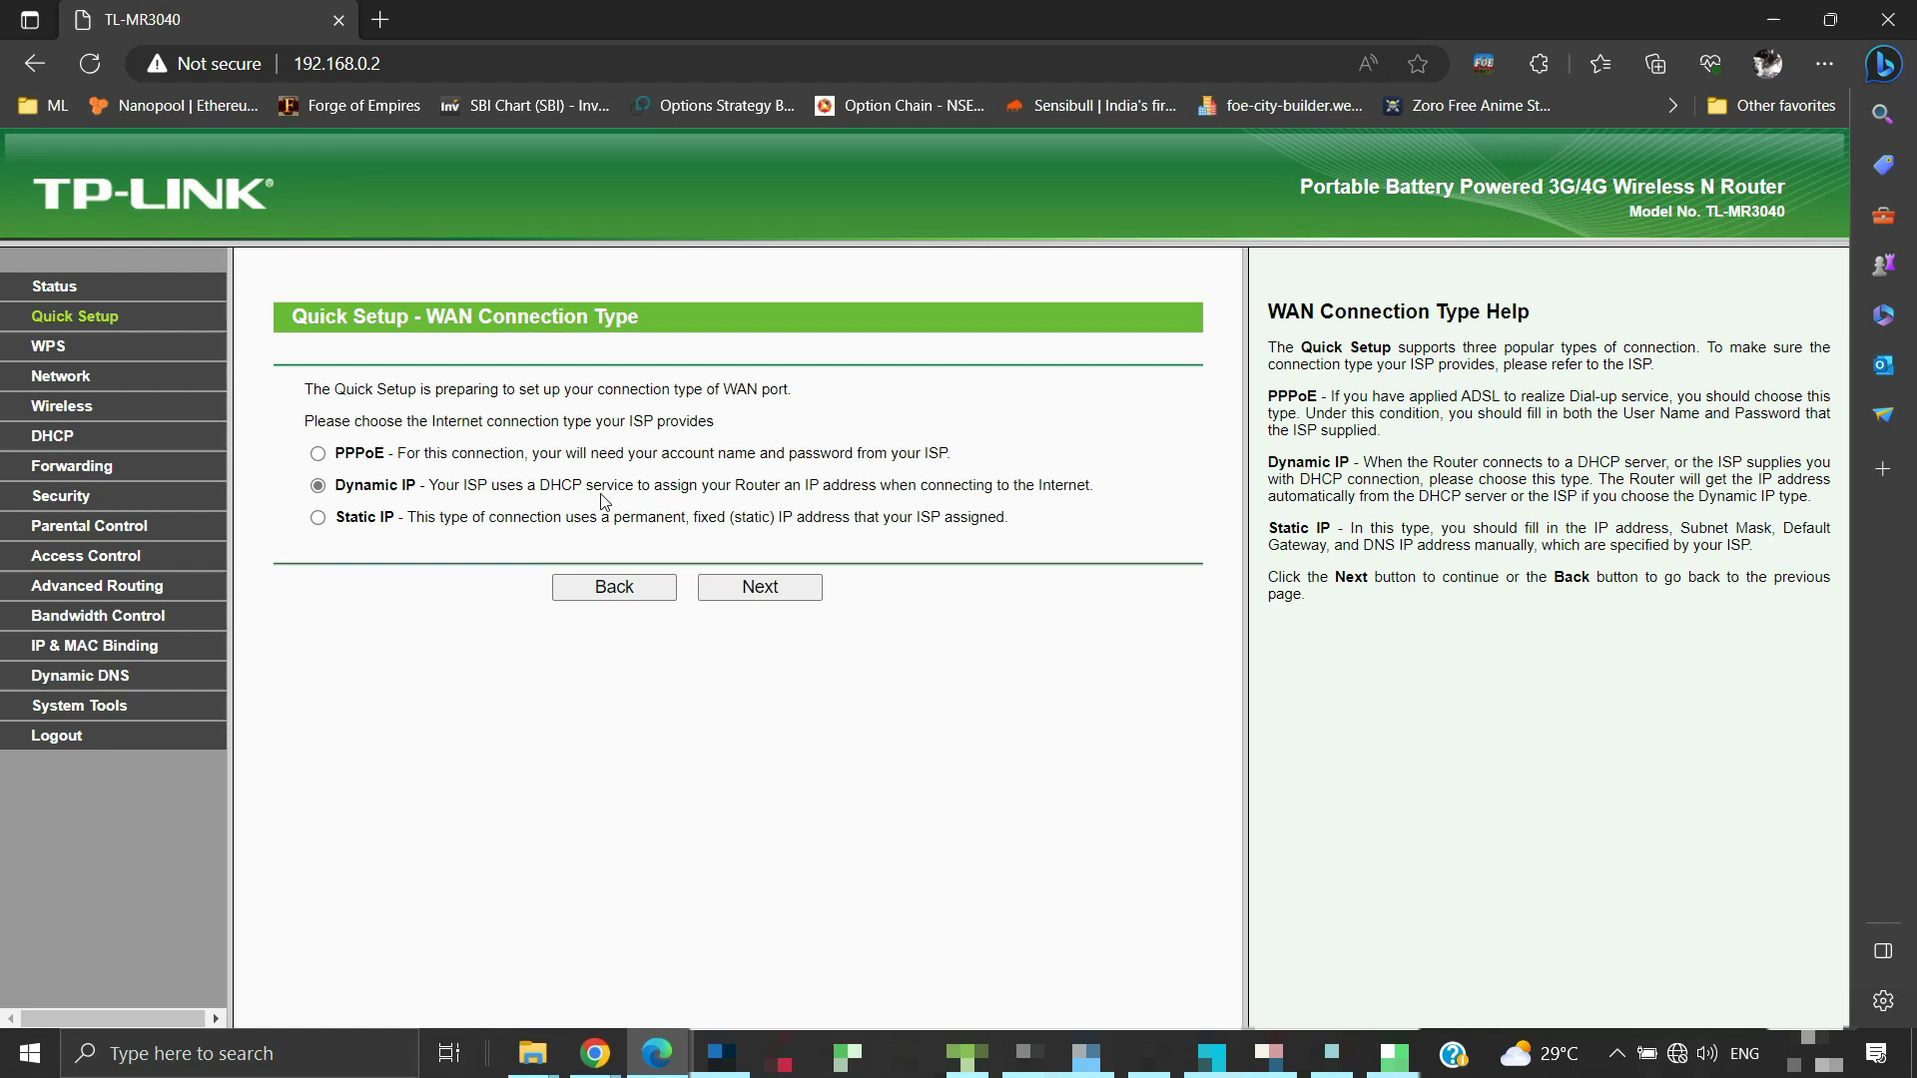
left_click(760, 591)
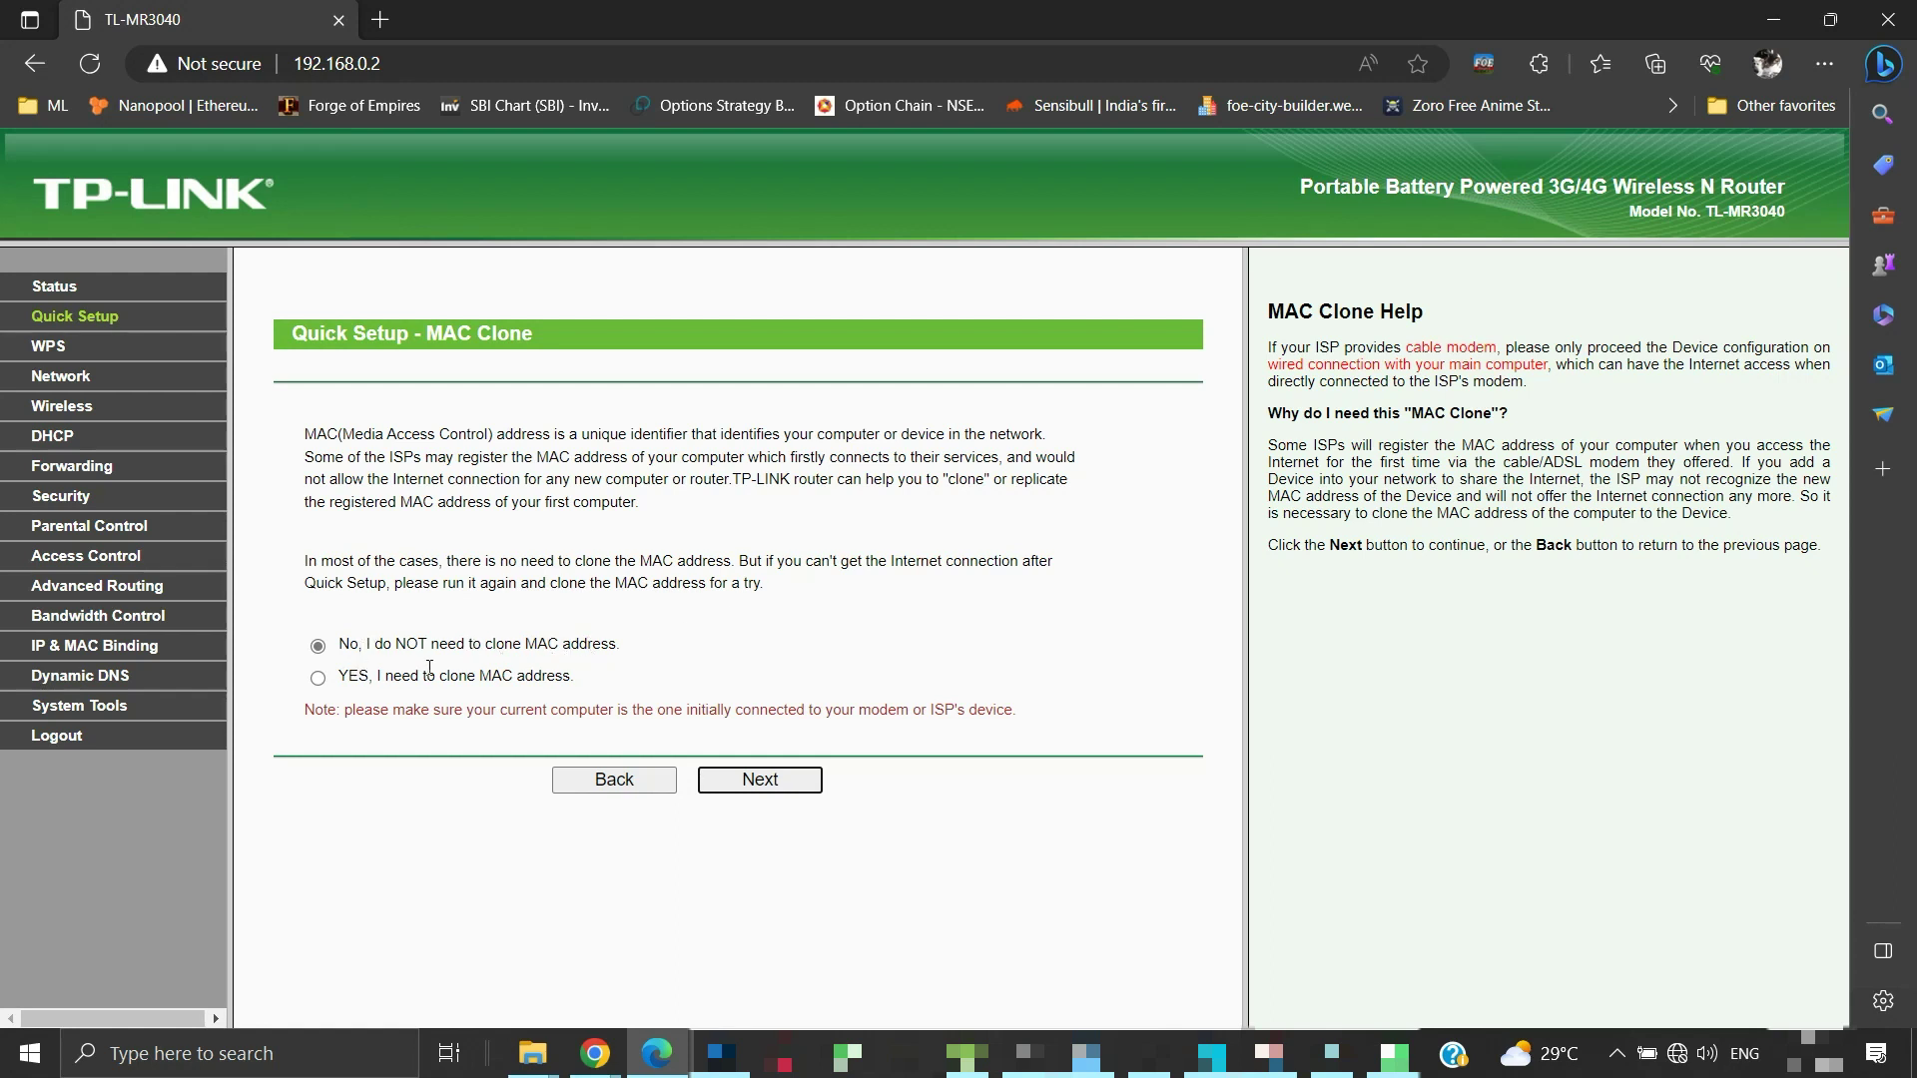
Leave MAC address cloning off and continue to the wireless settings
left_click(759, 781)
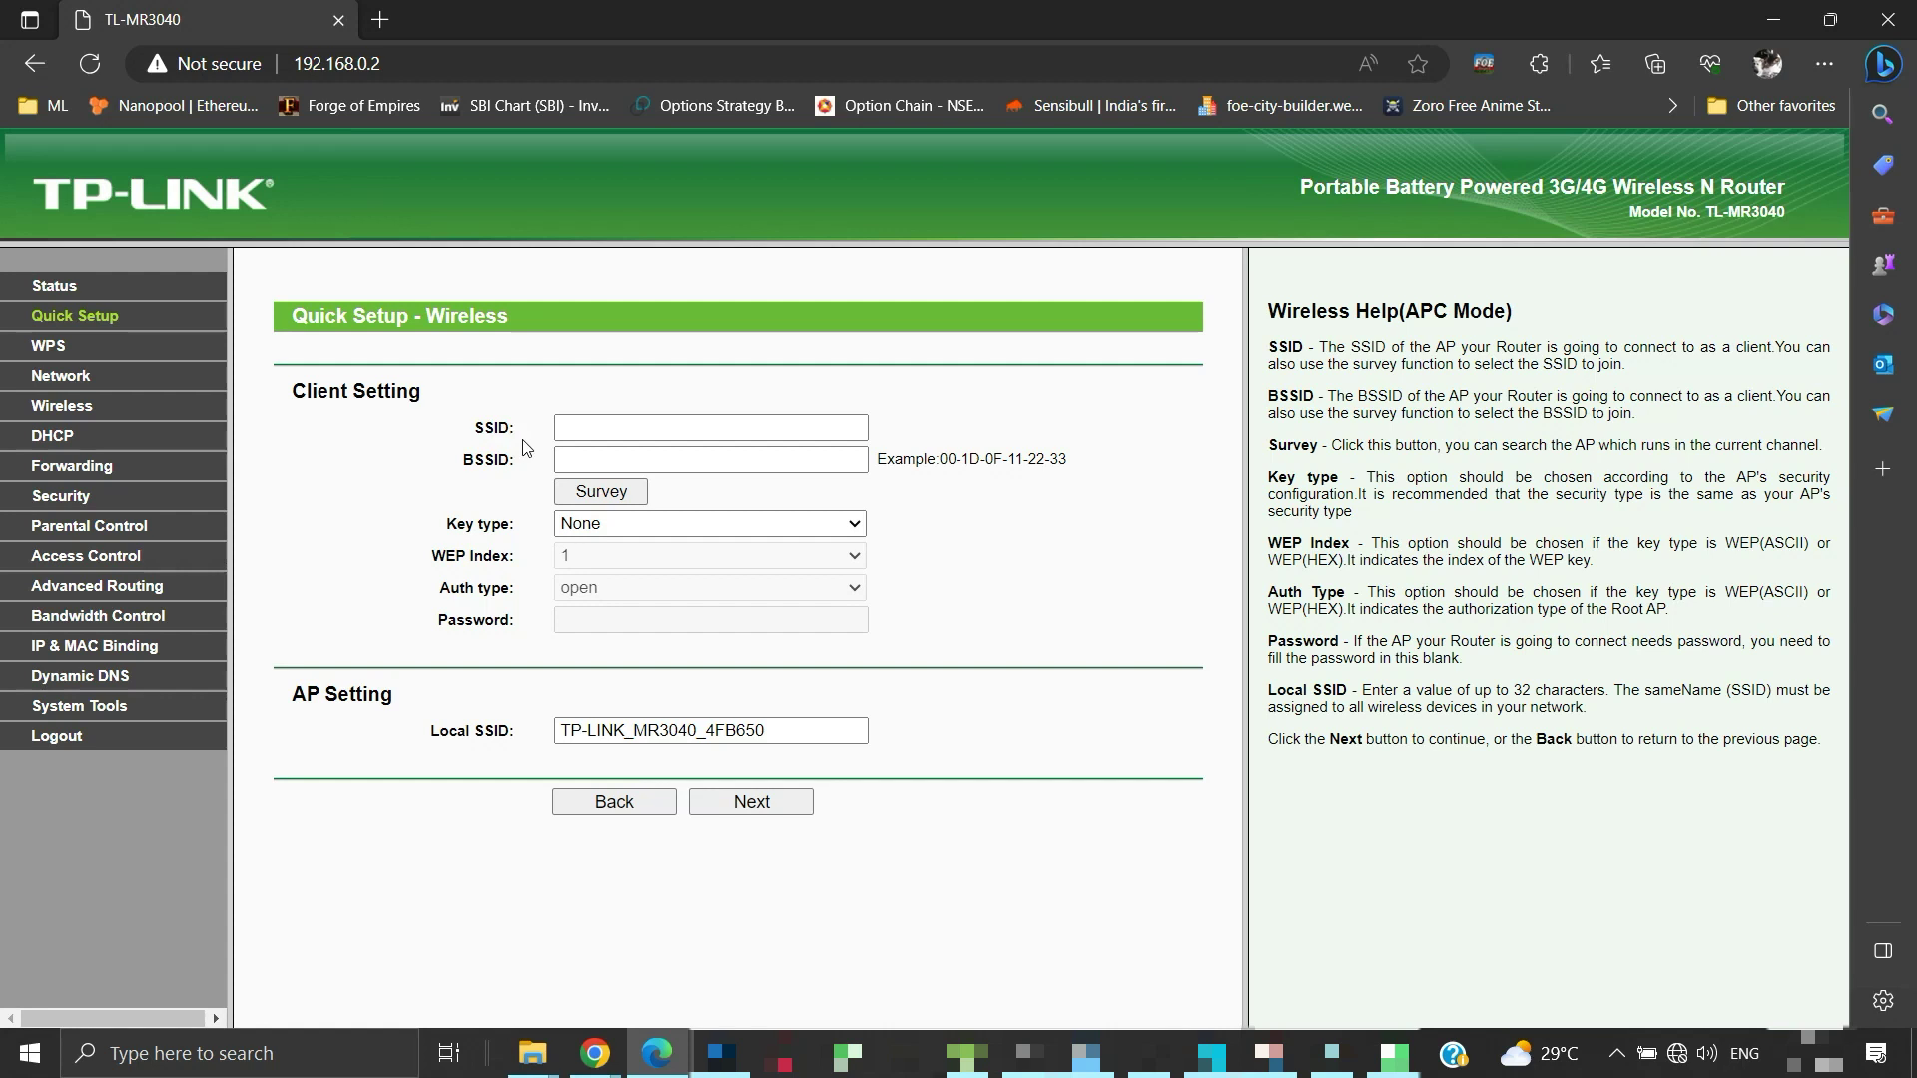
Survey and join the second upstream network with WPA-PSK/WPA2-PSK security and its password
left_click(581, 427)
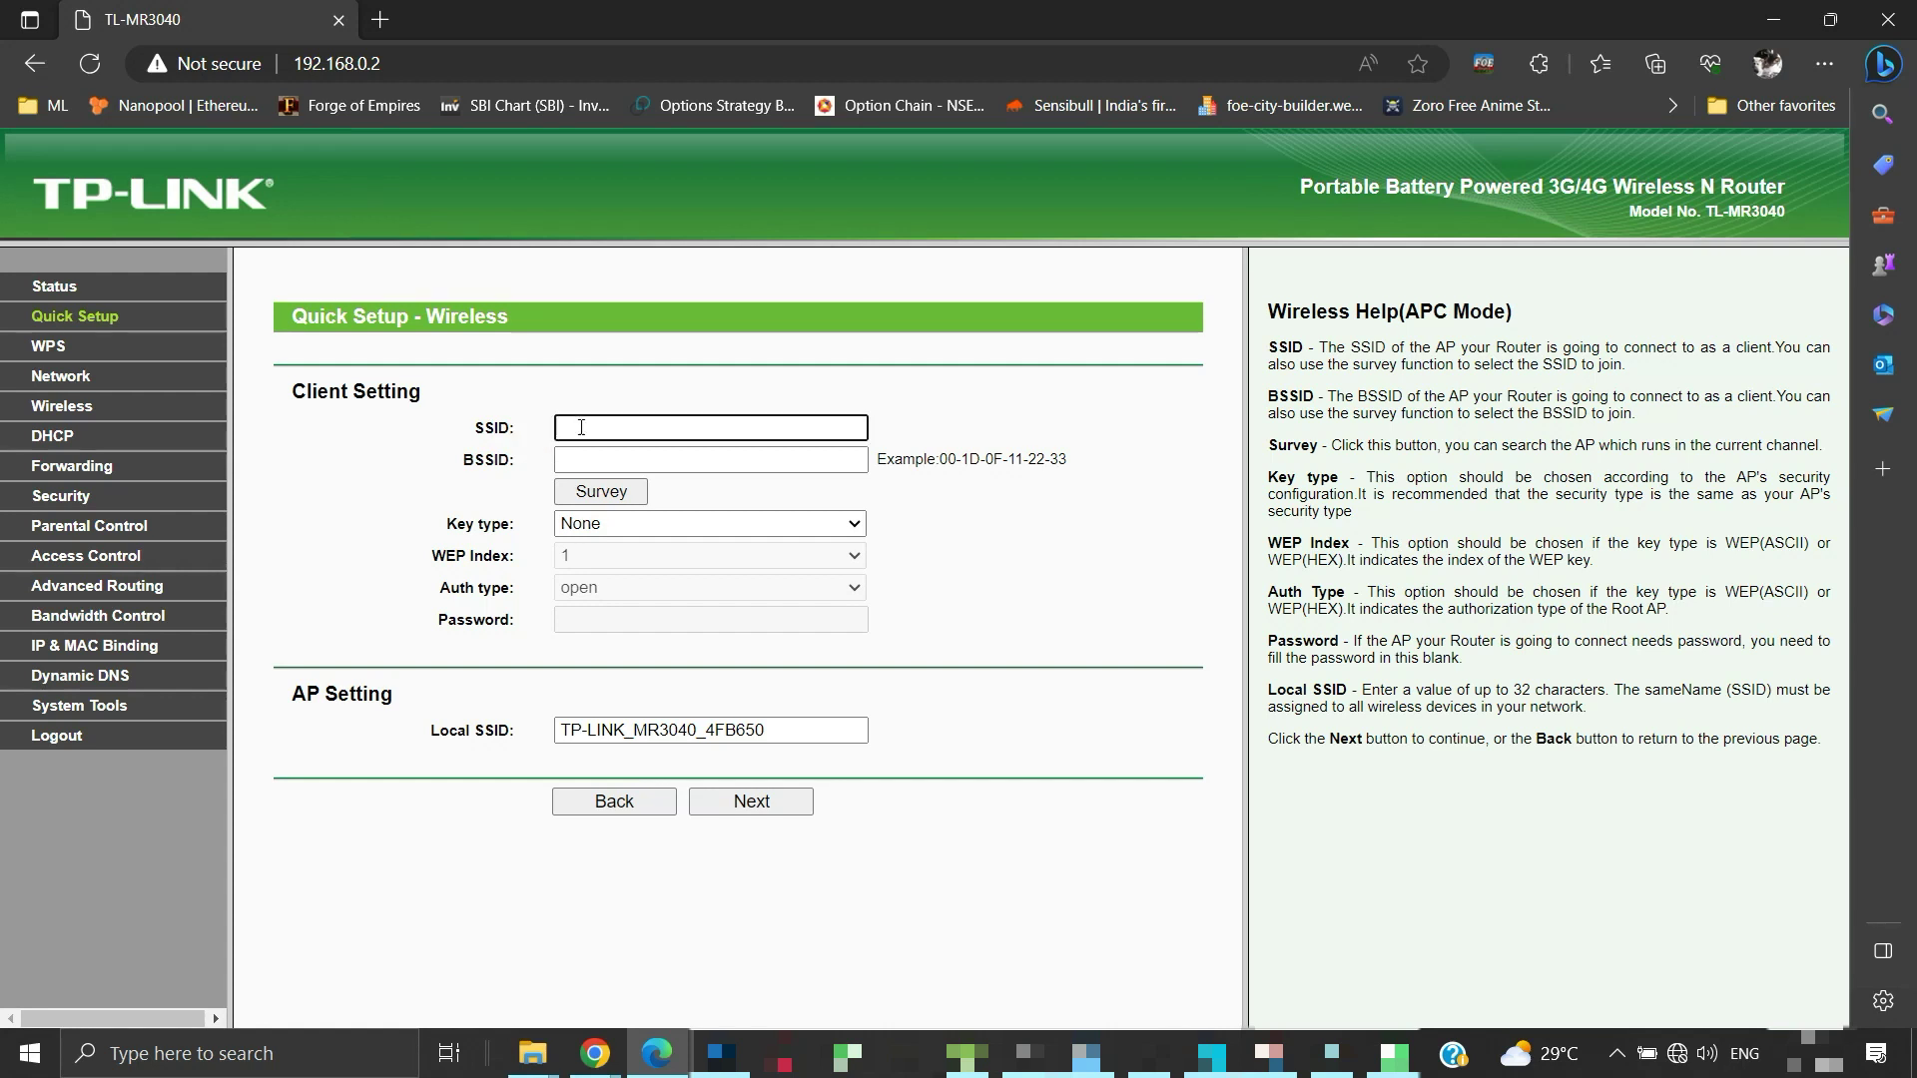
left_click(602, 493)
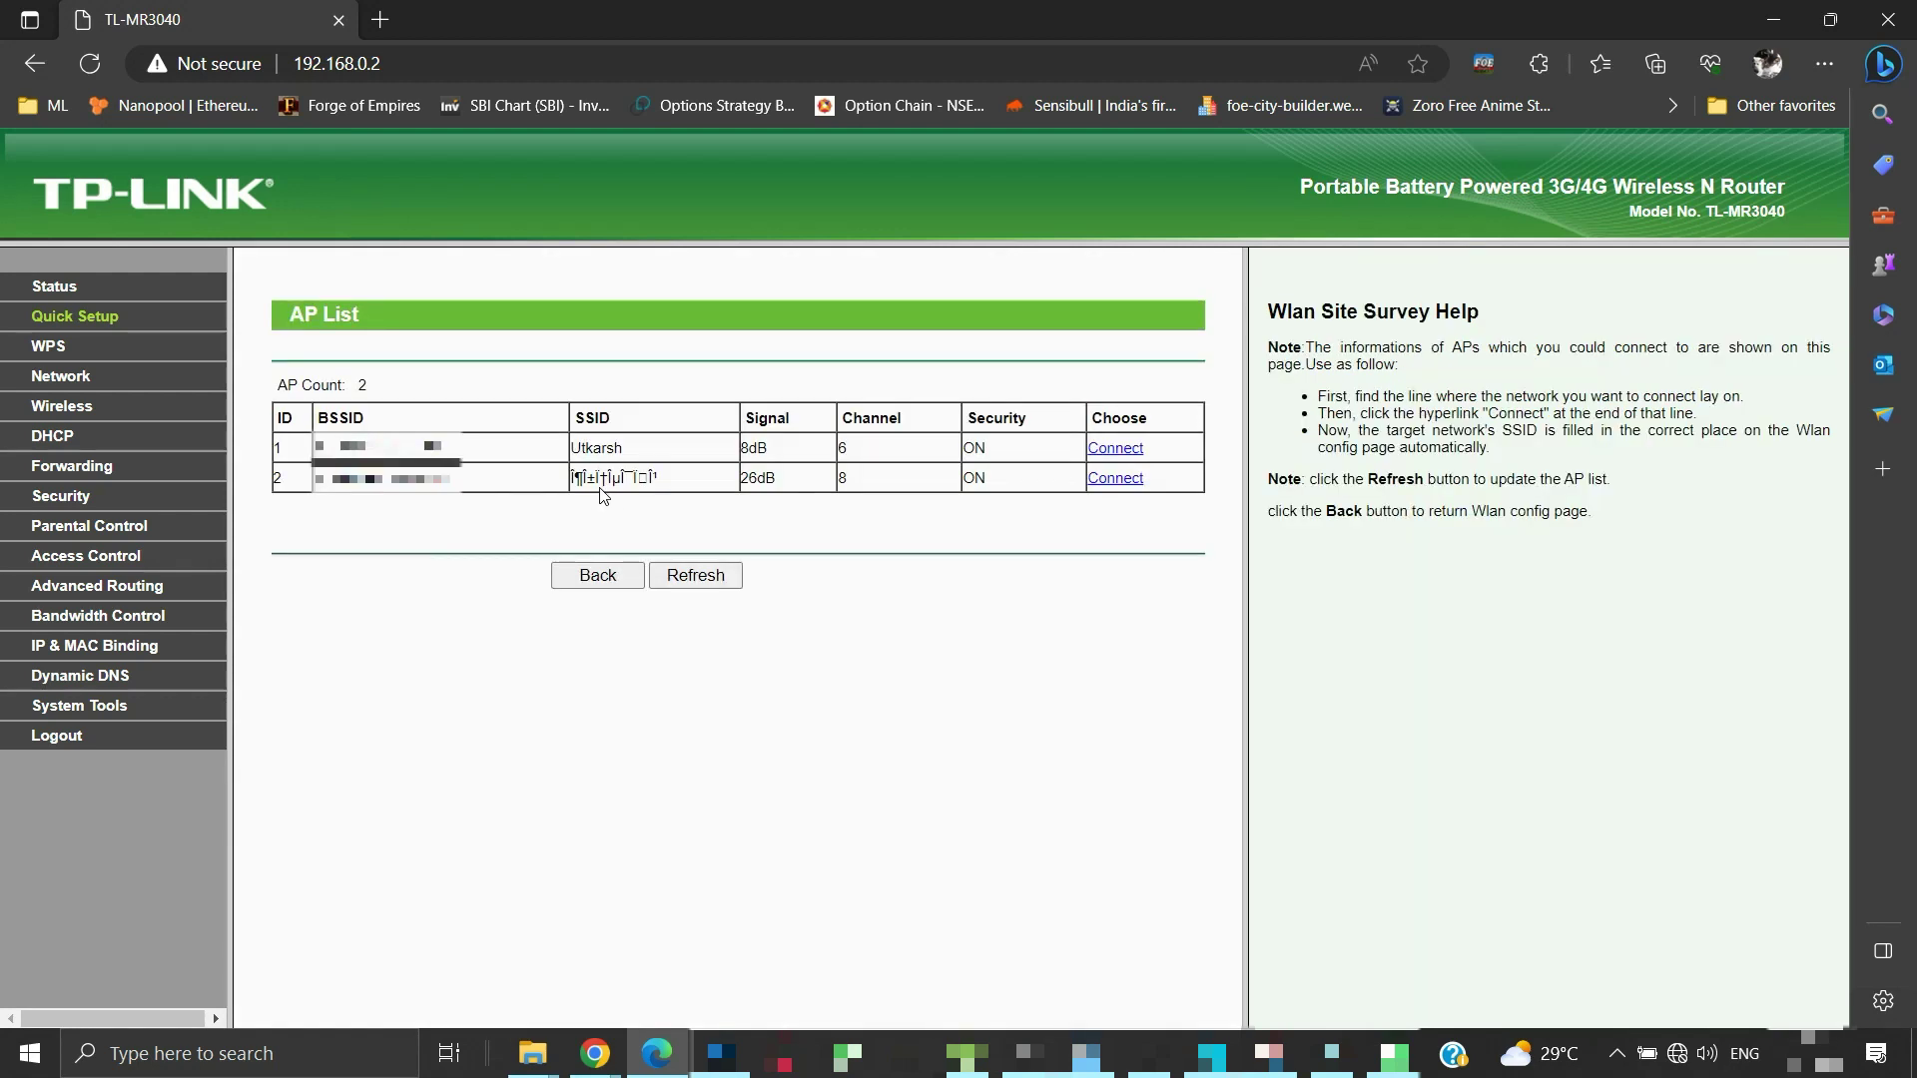
left_click(1122, 480)
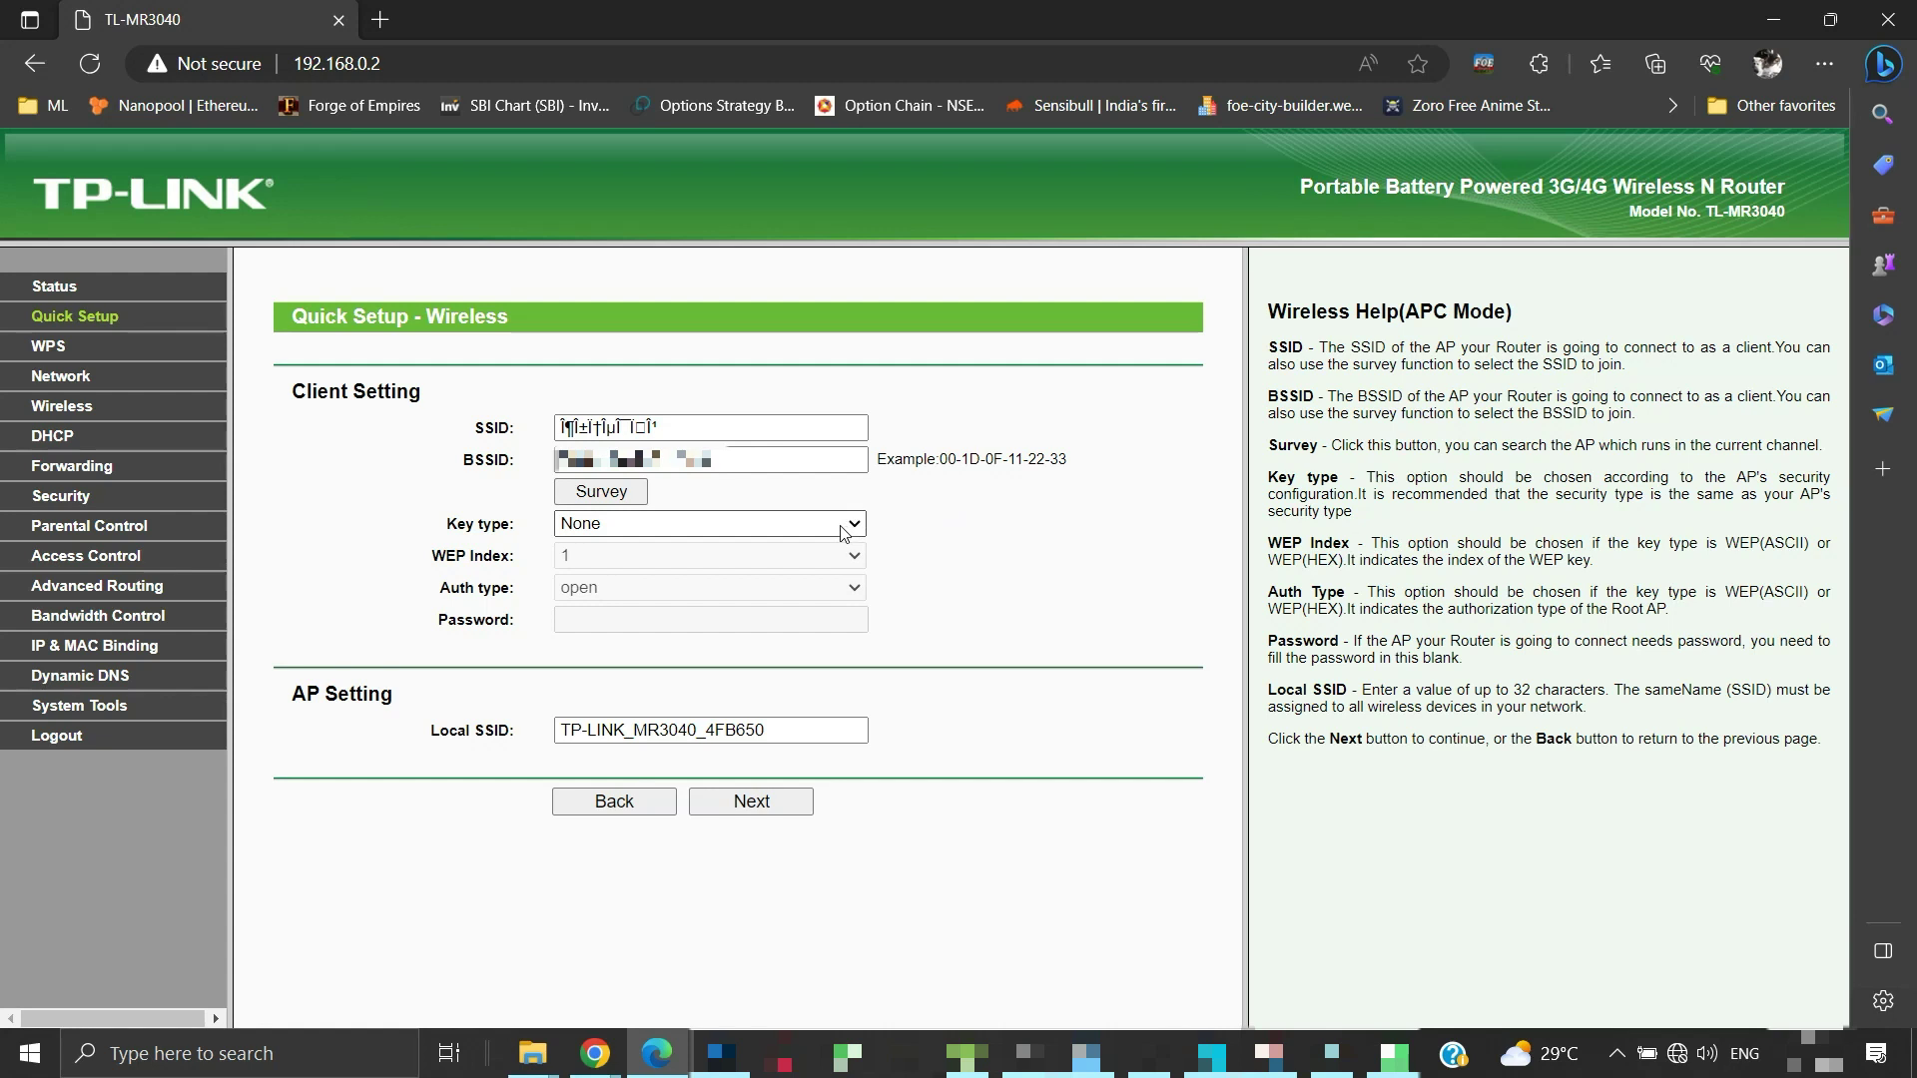
left_click(844, 527)
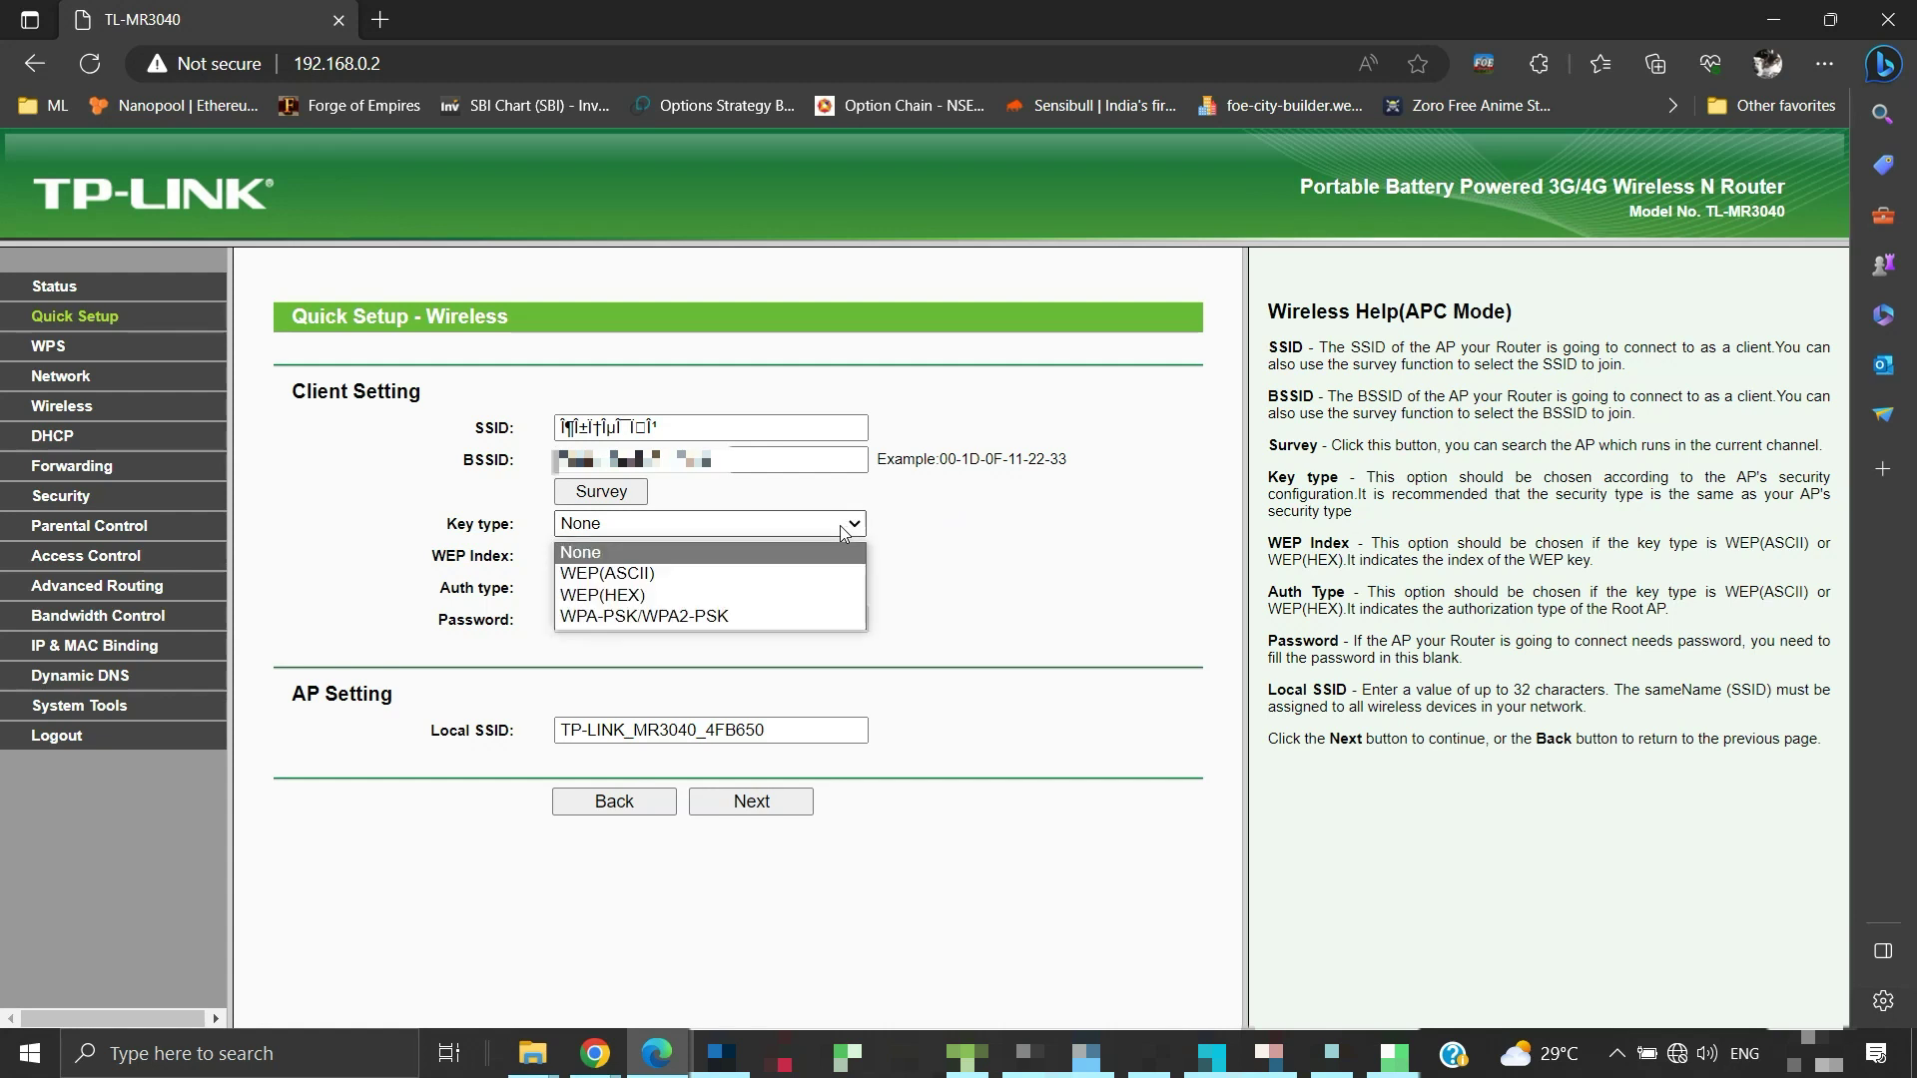
left_click(830, 613)
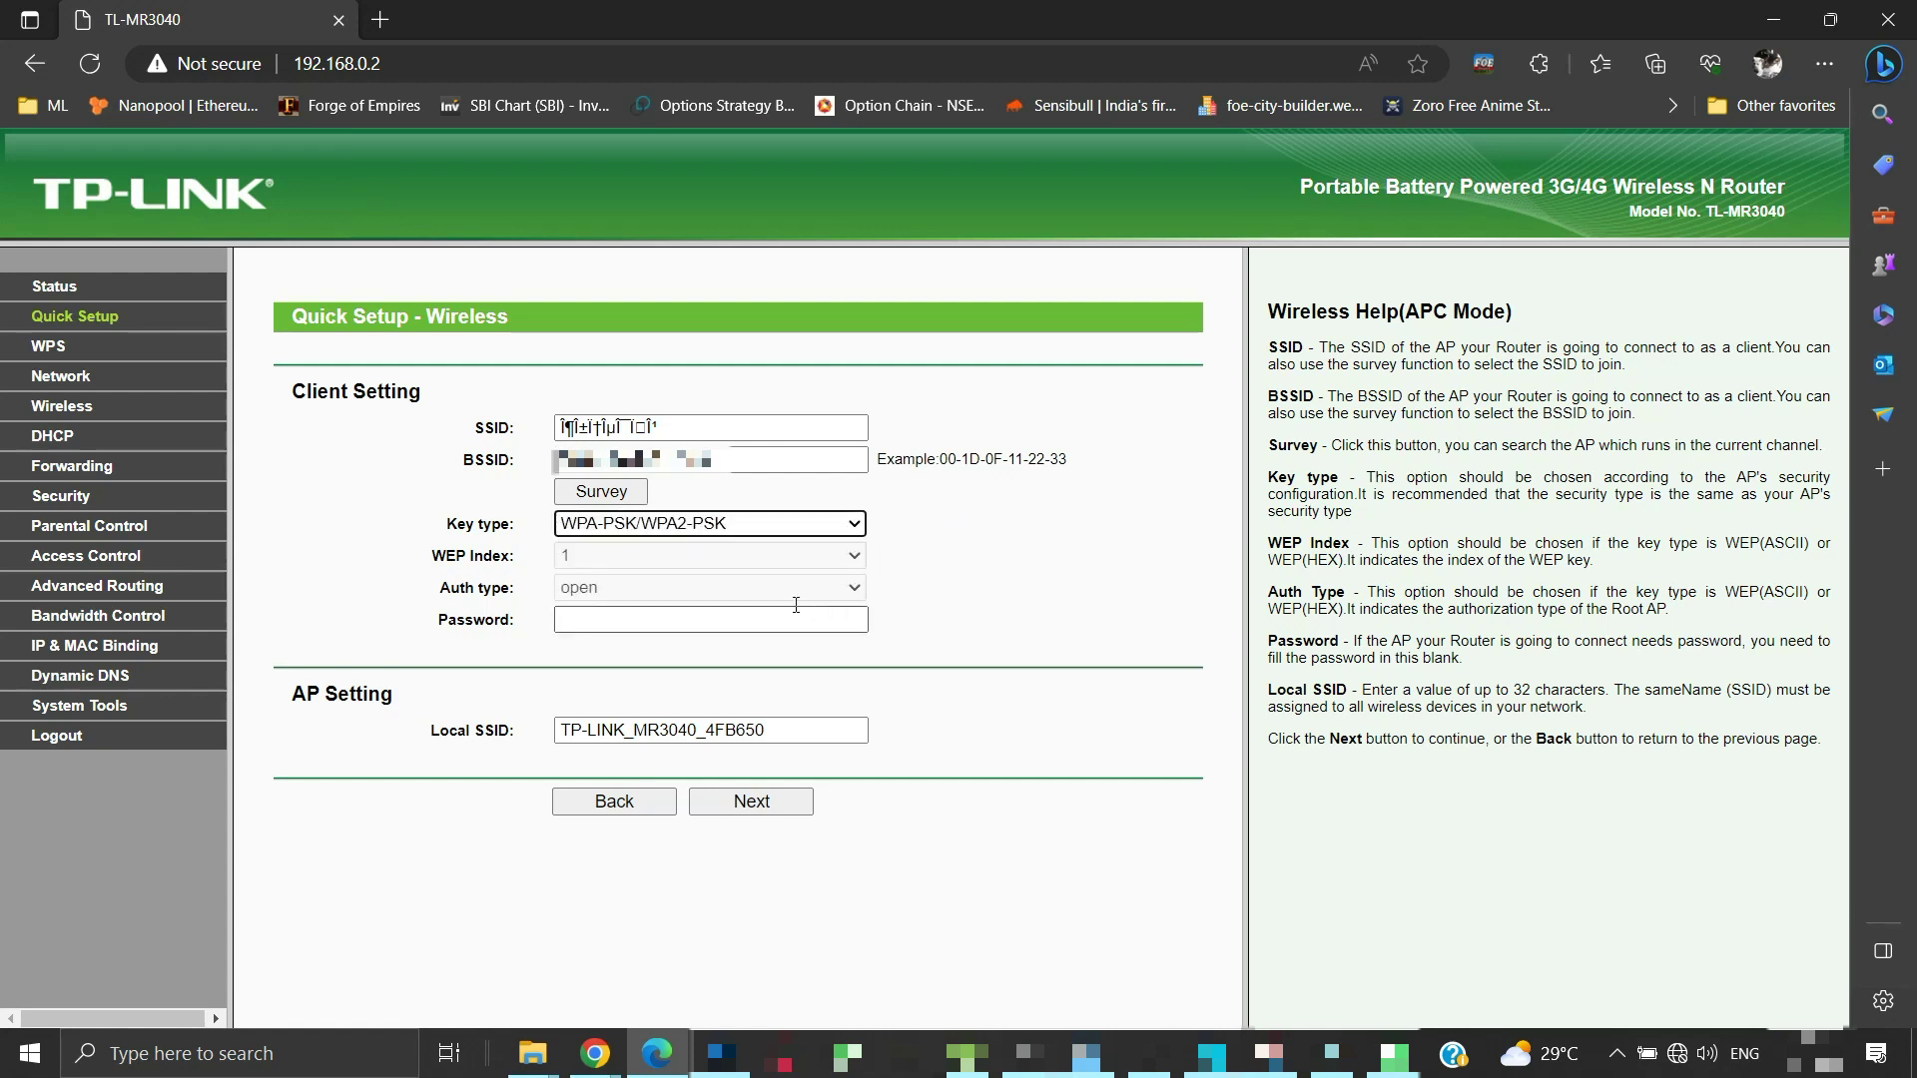
left_click(701, 625)
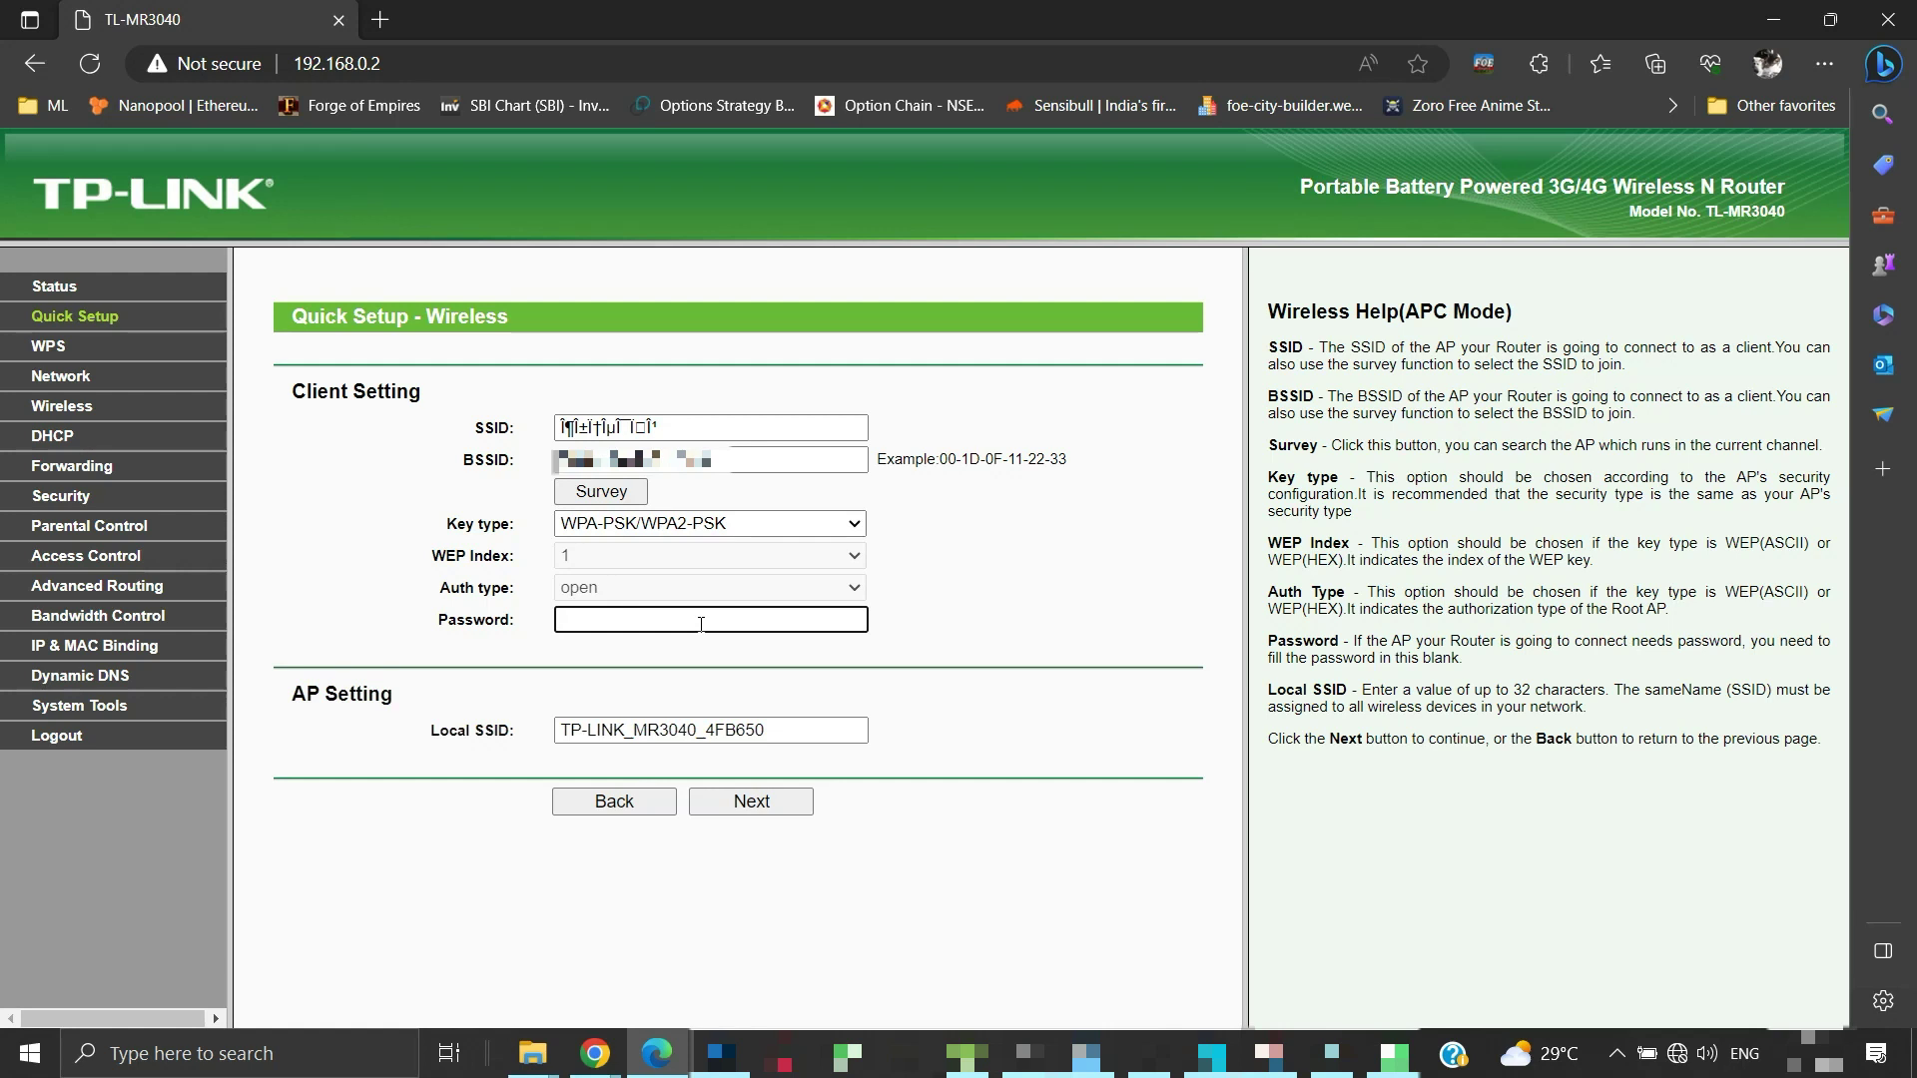
type("123456")
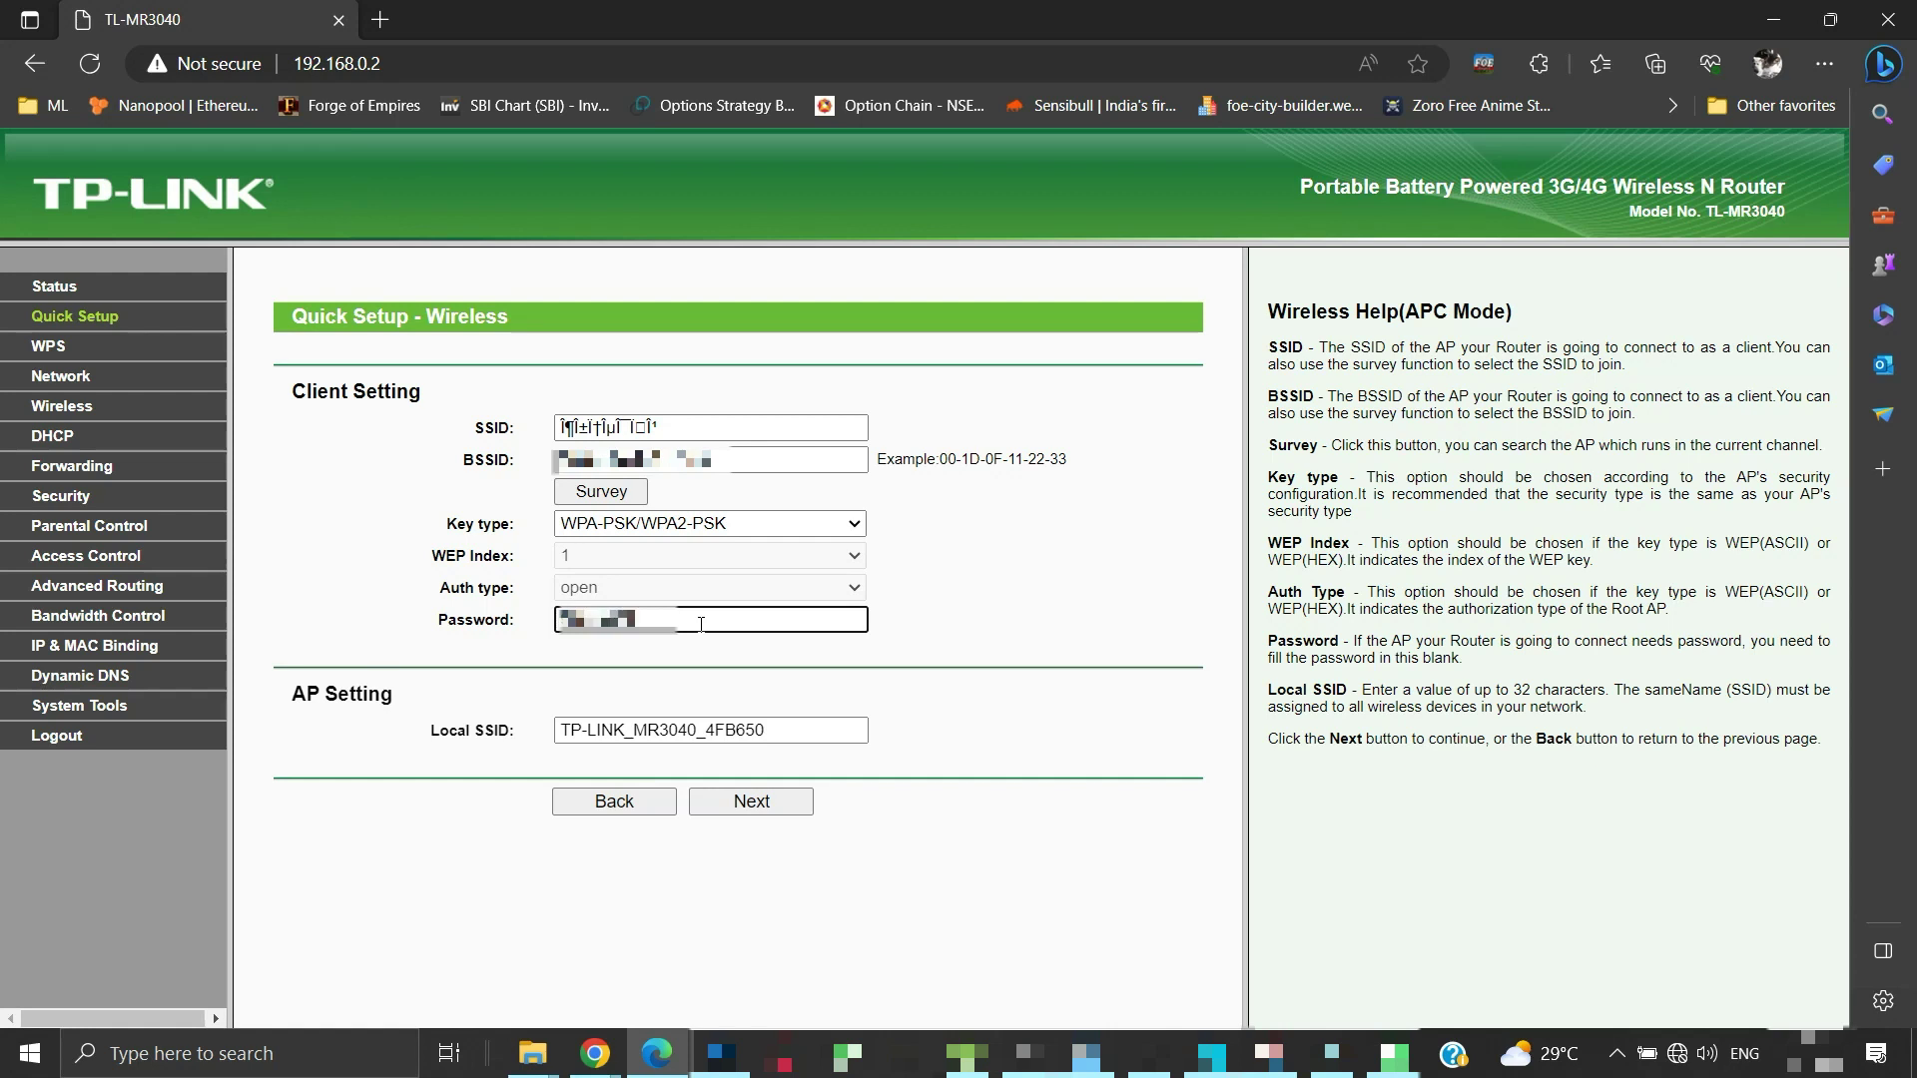
type("7")
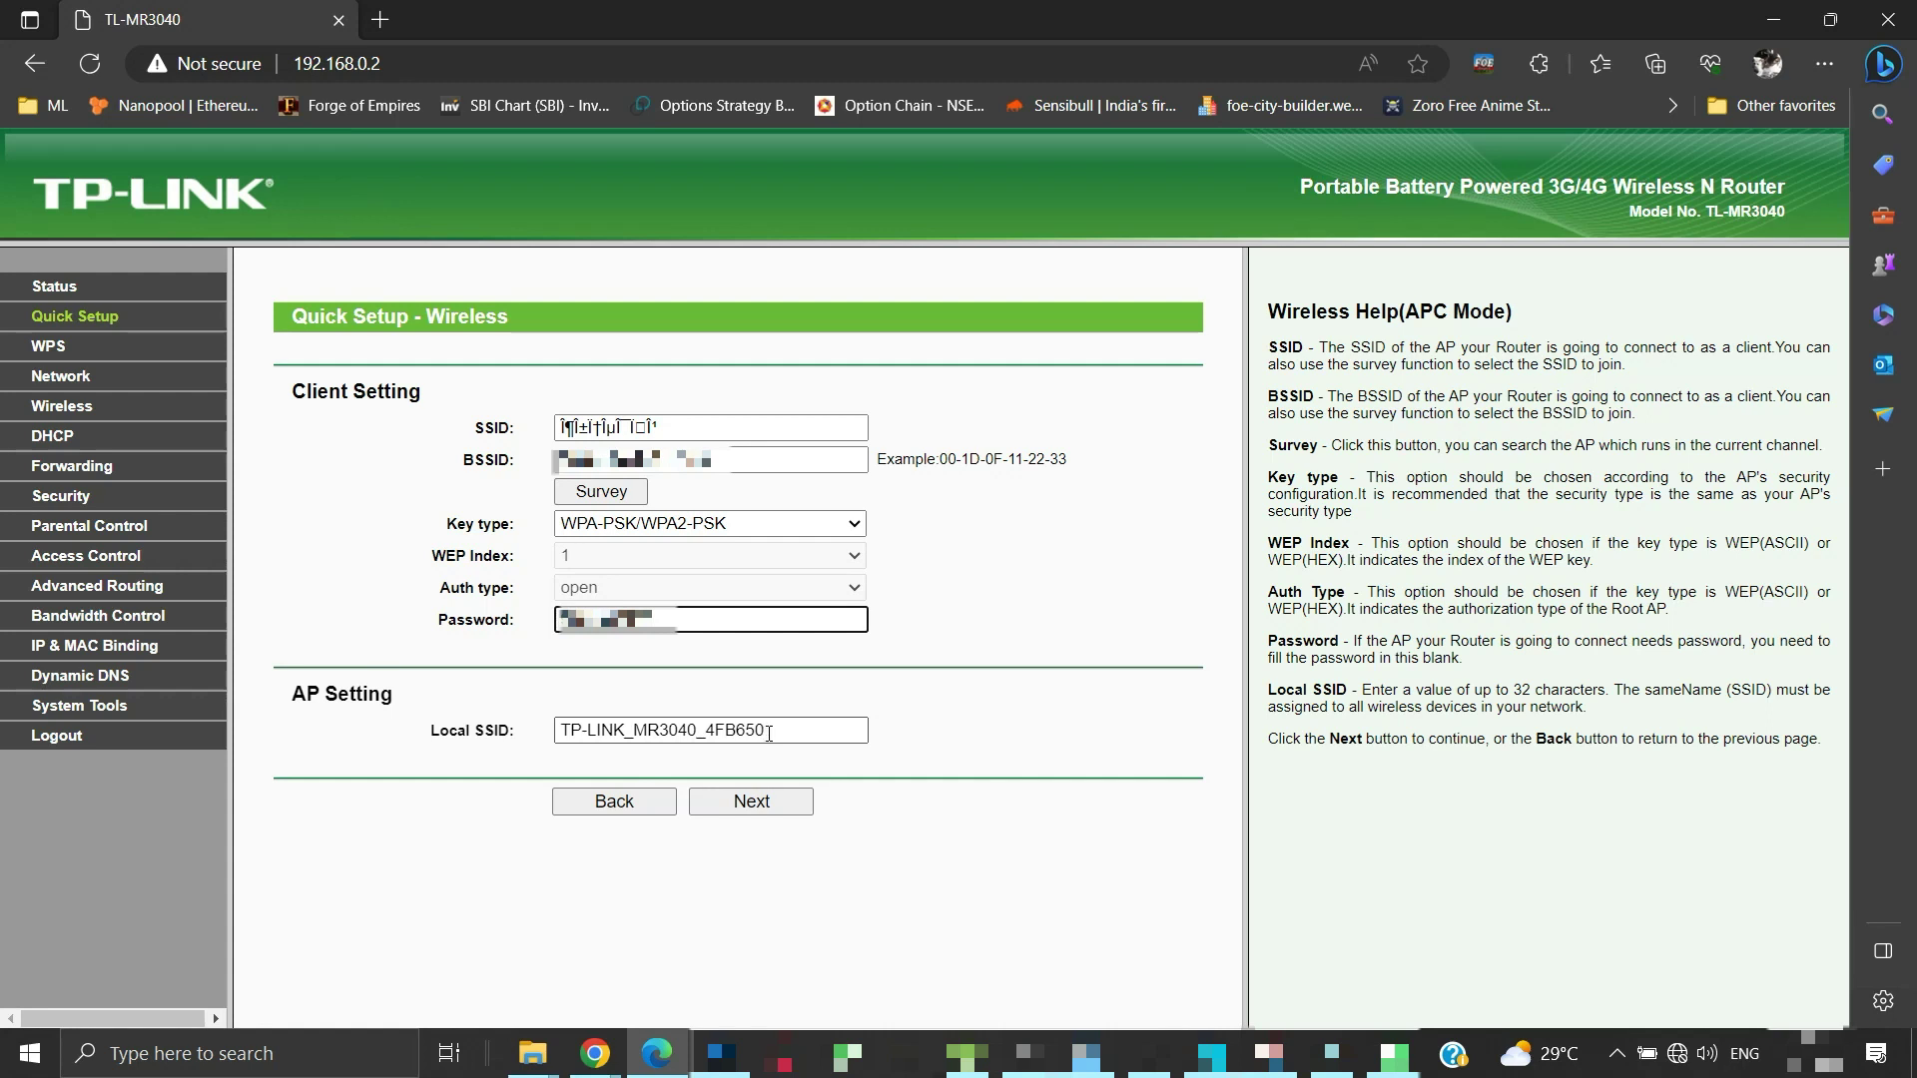
Rename the local SSID to TL-MR3040 and proceed to the Finish page
left_click_drag(768, 733, 558, 731)
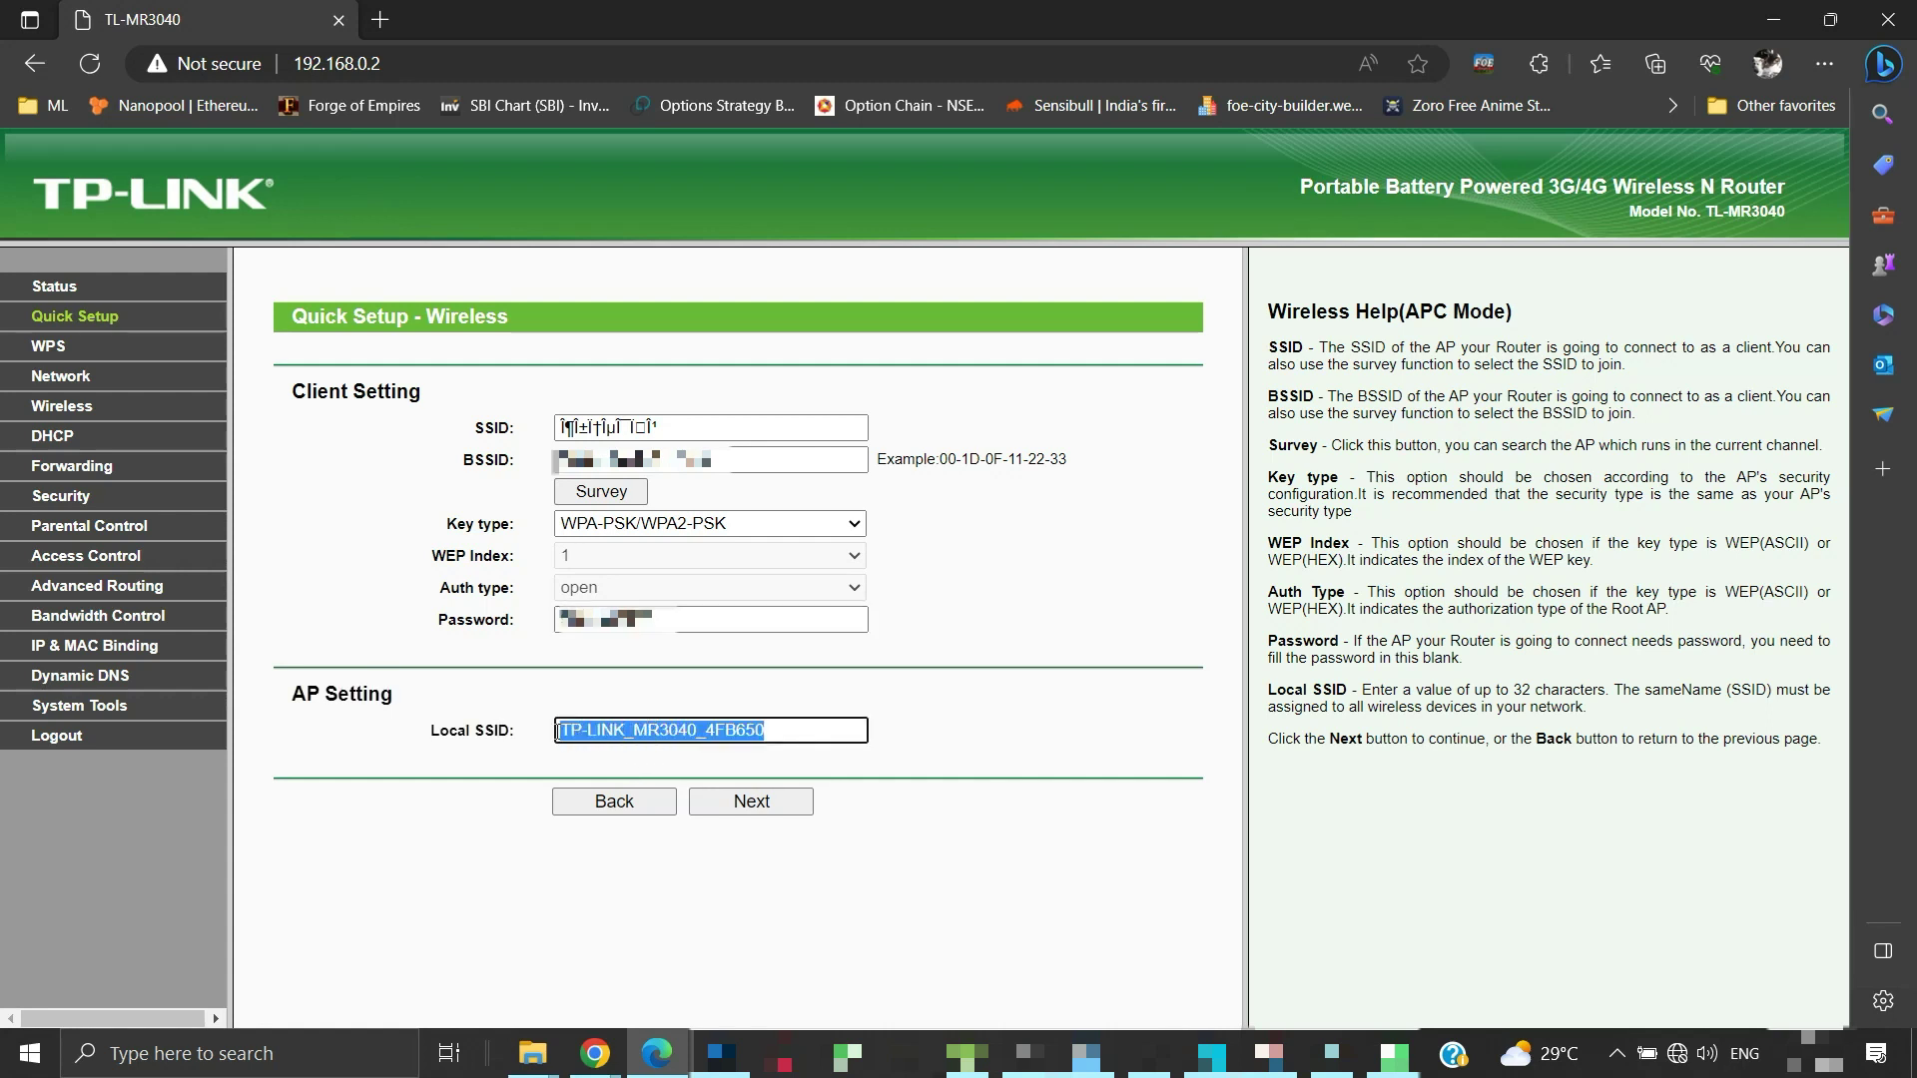
type("TL")
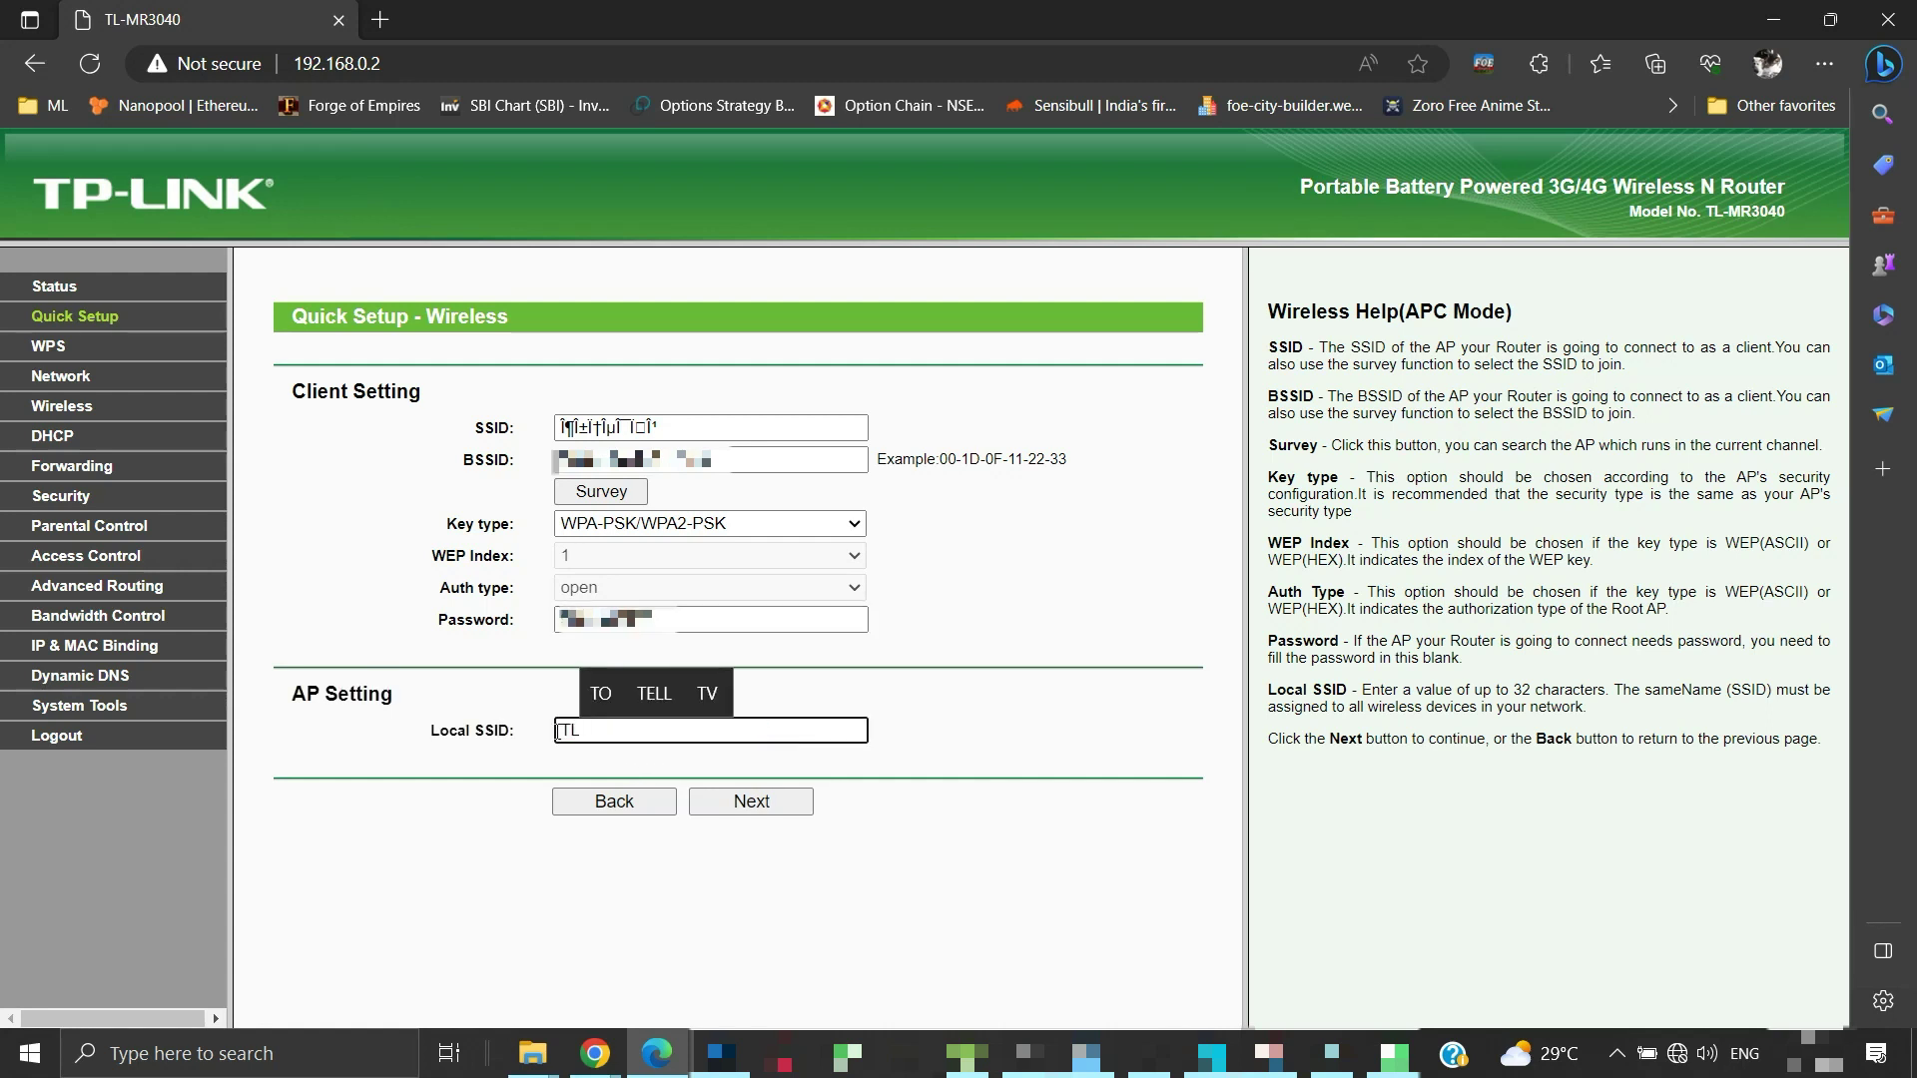
type("-MR")
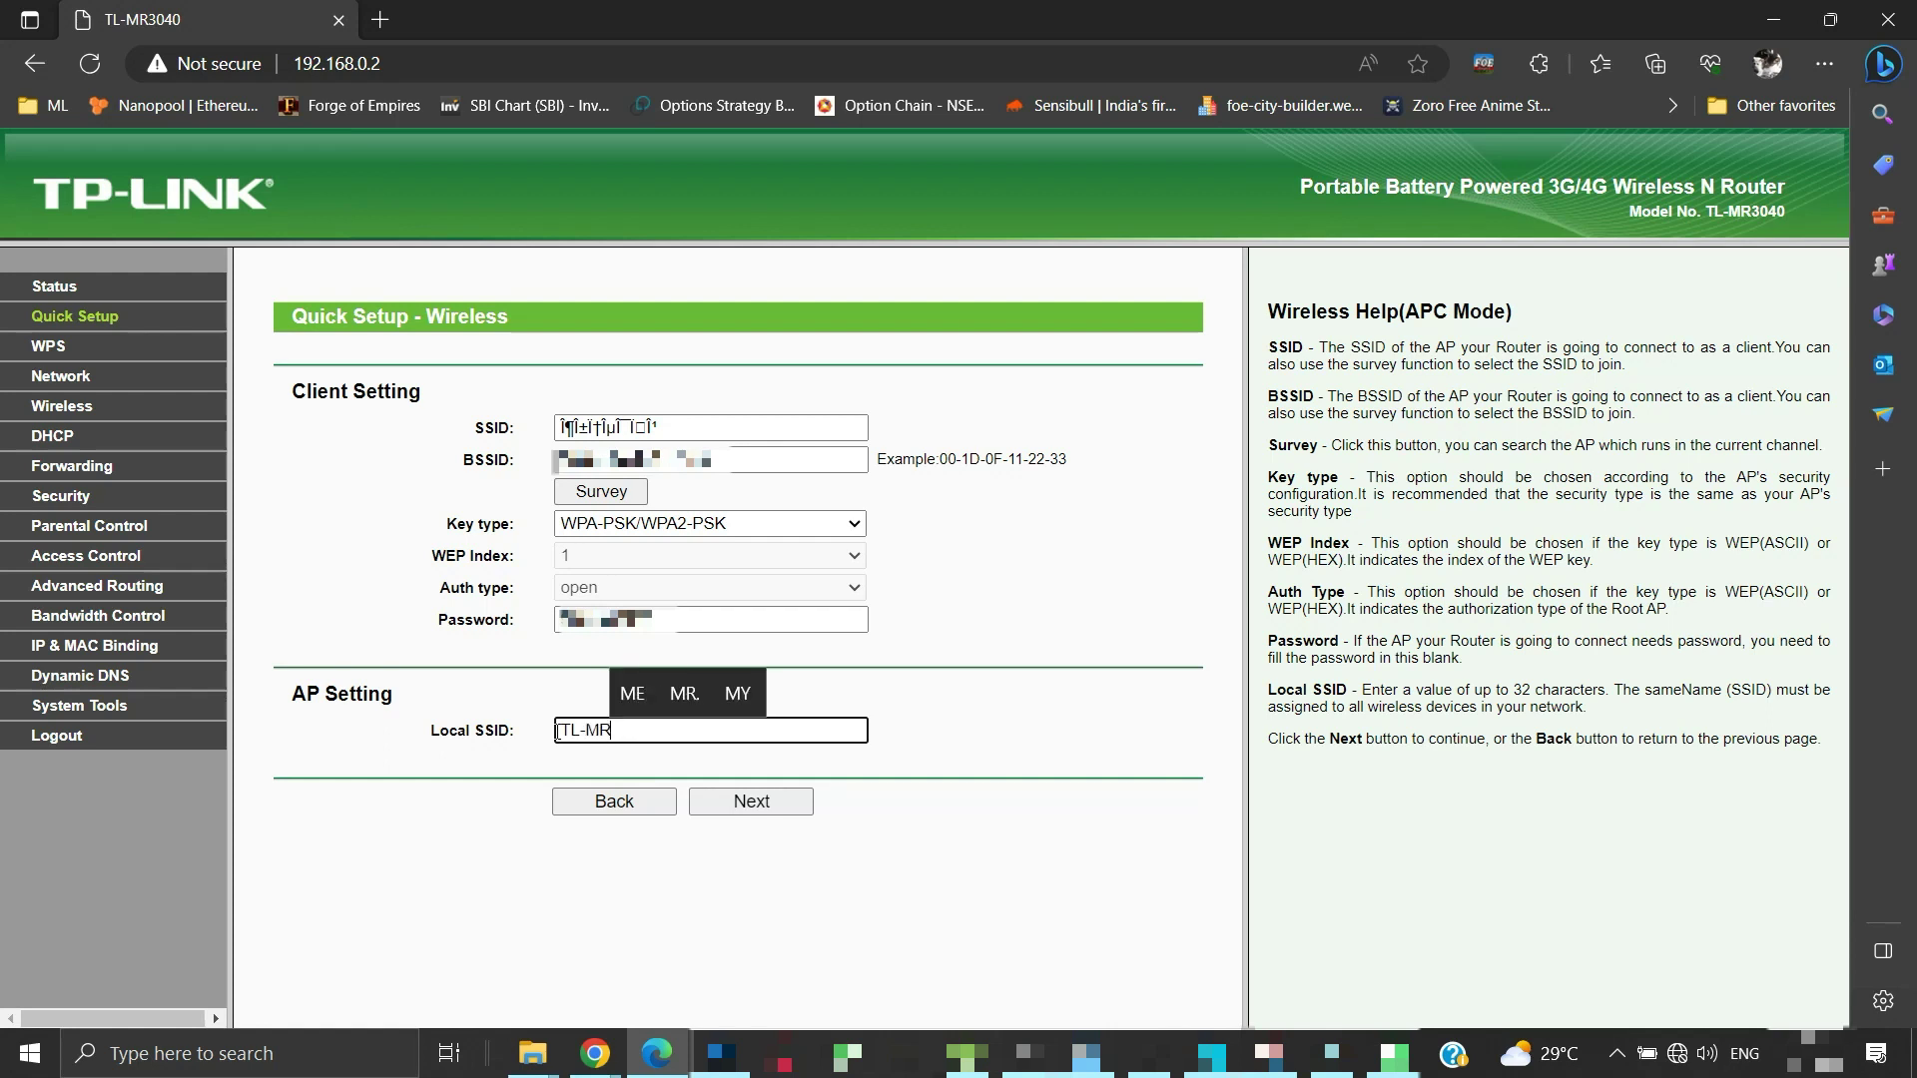
type("3040")
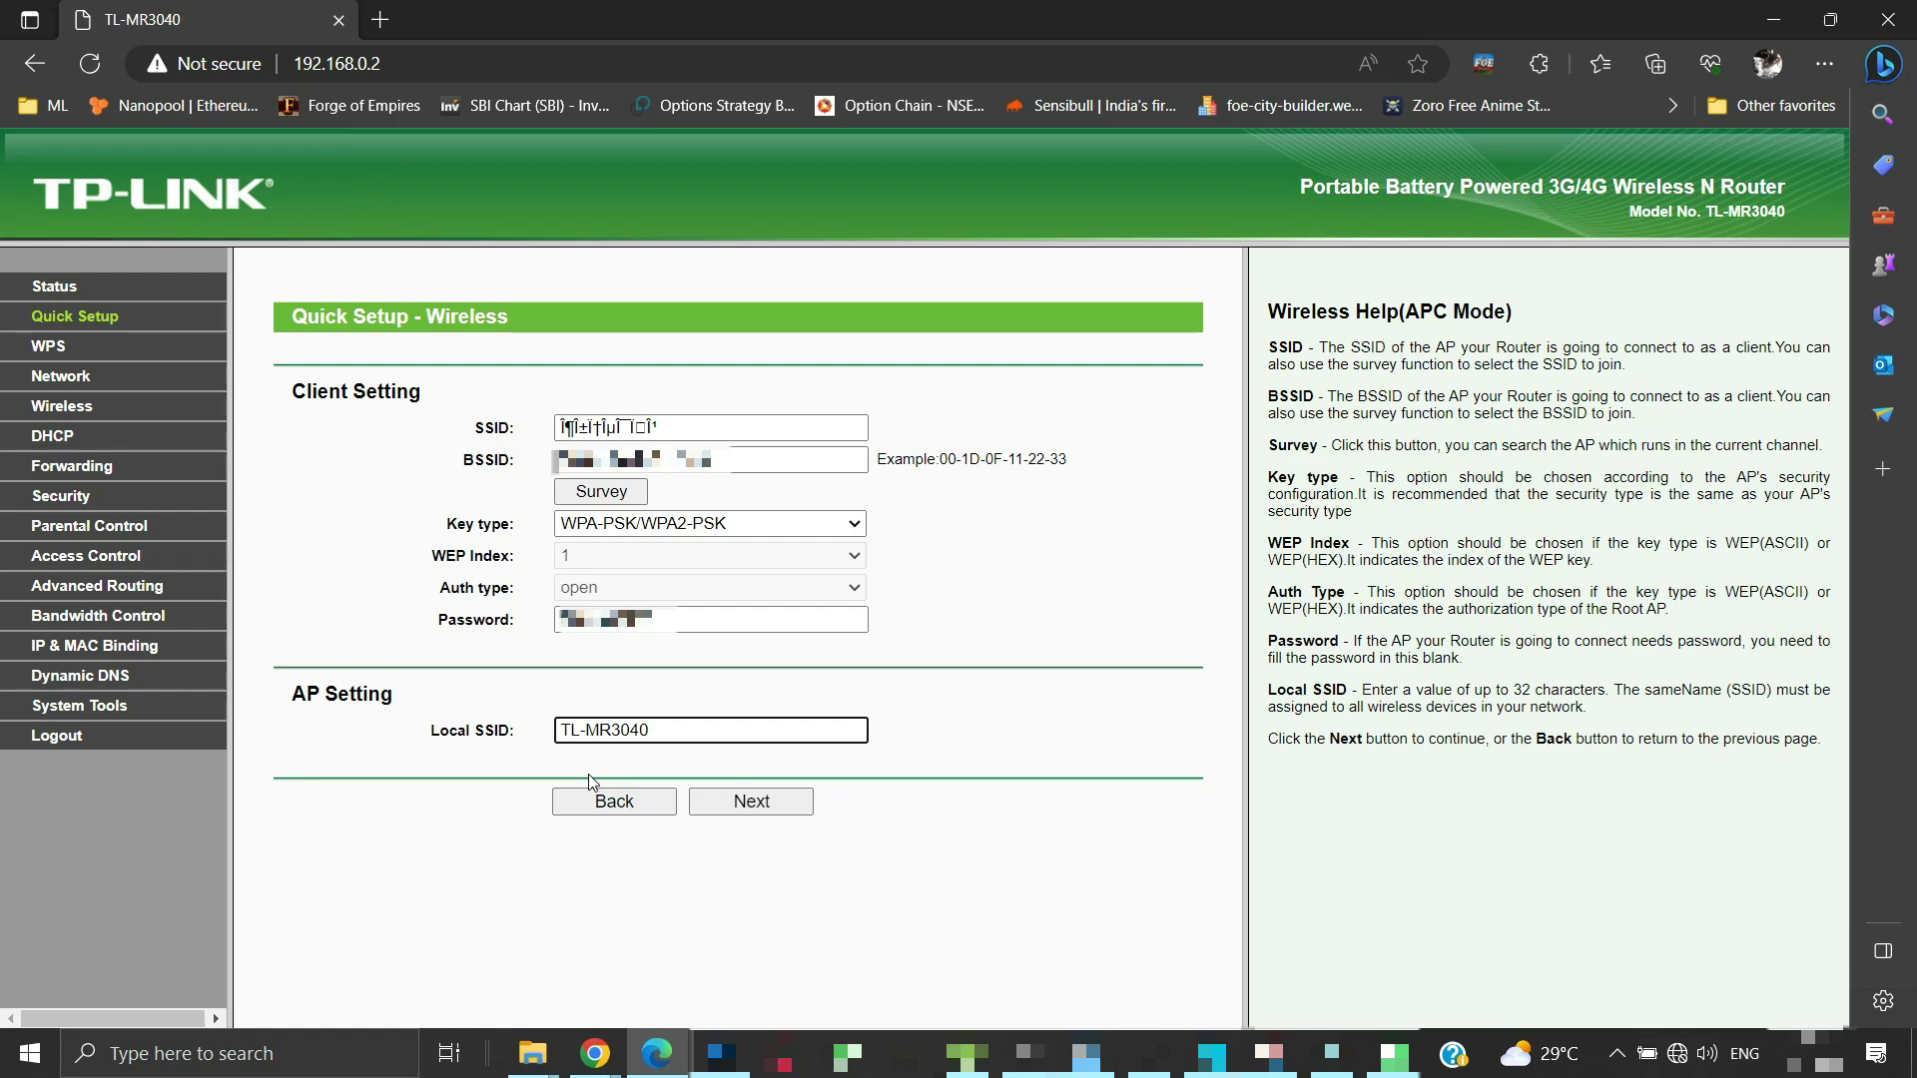
left_click(770, 809)
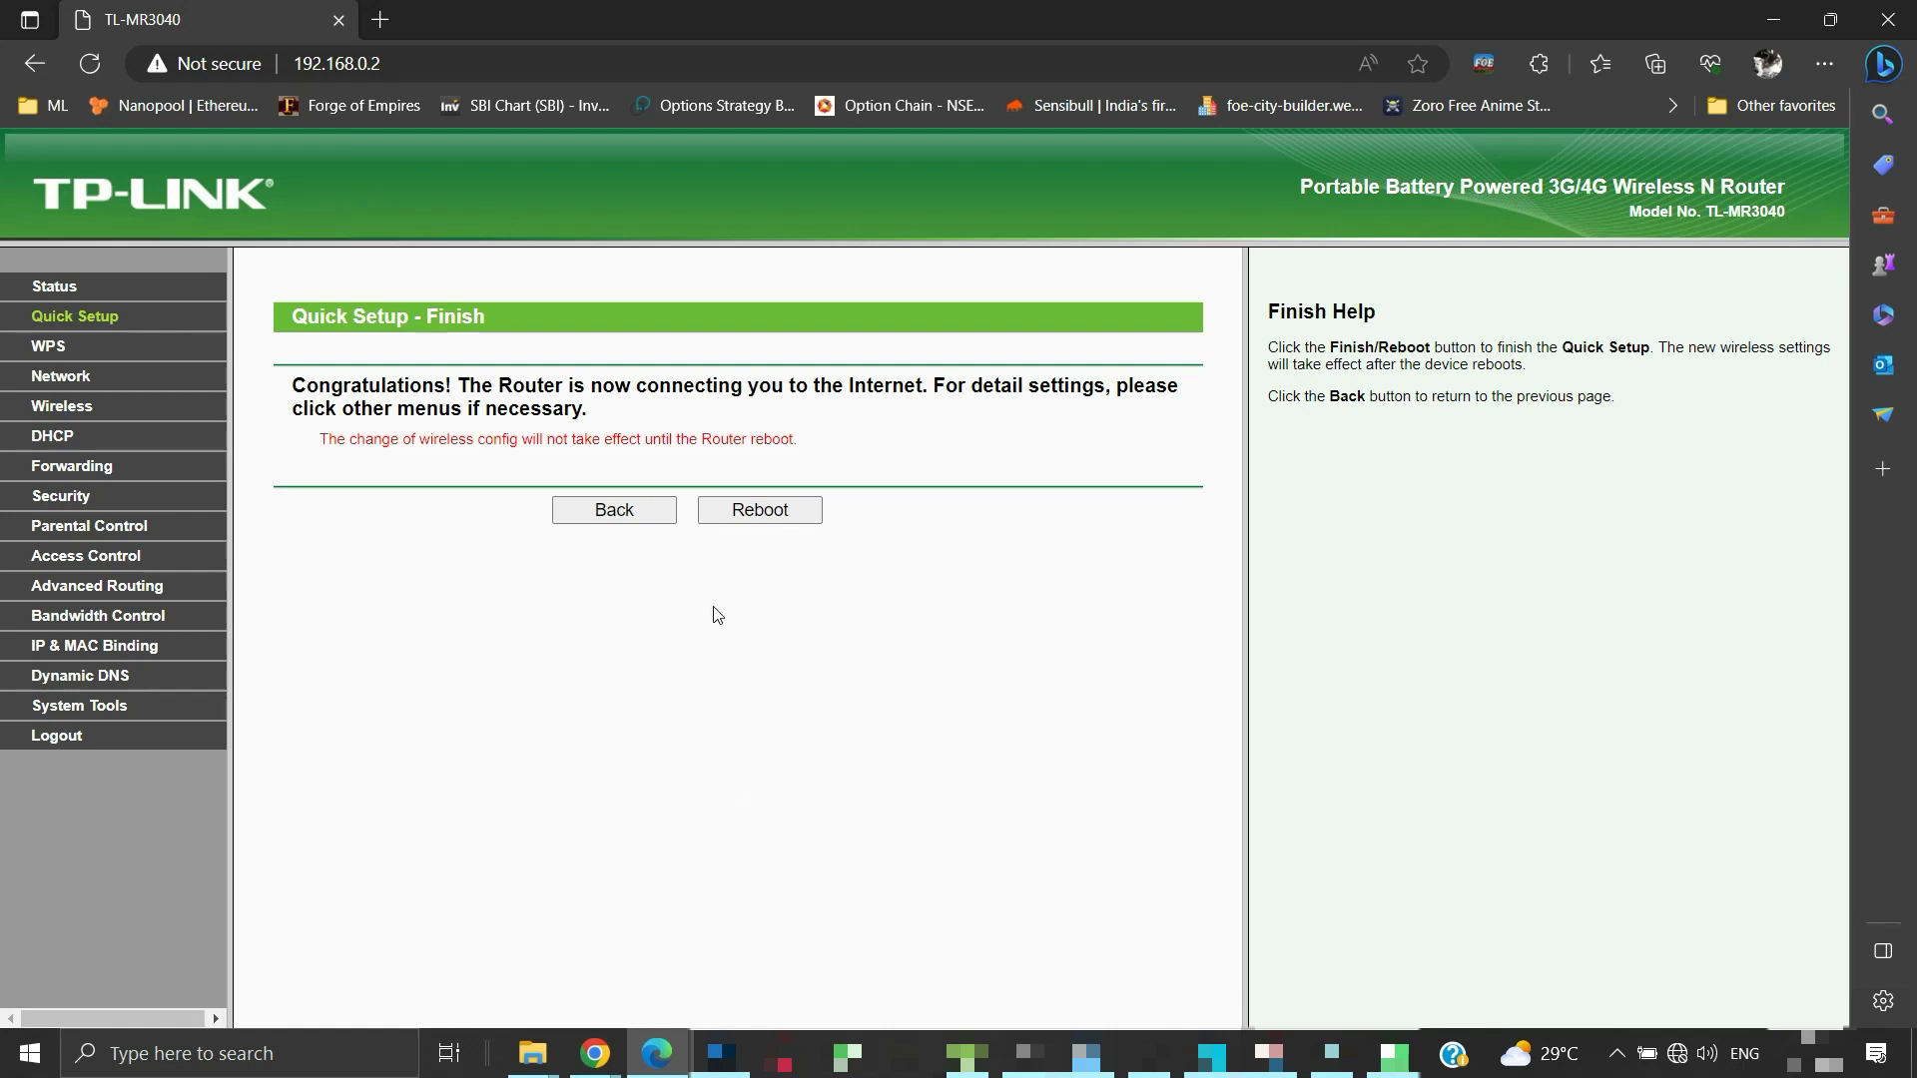
Reboot the router from the Finish page and confirm, applying the TL-MR3040 SSID
left_click(775, 521)
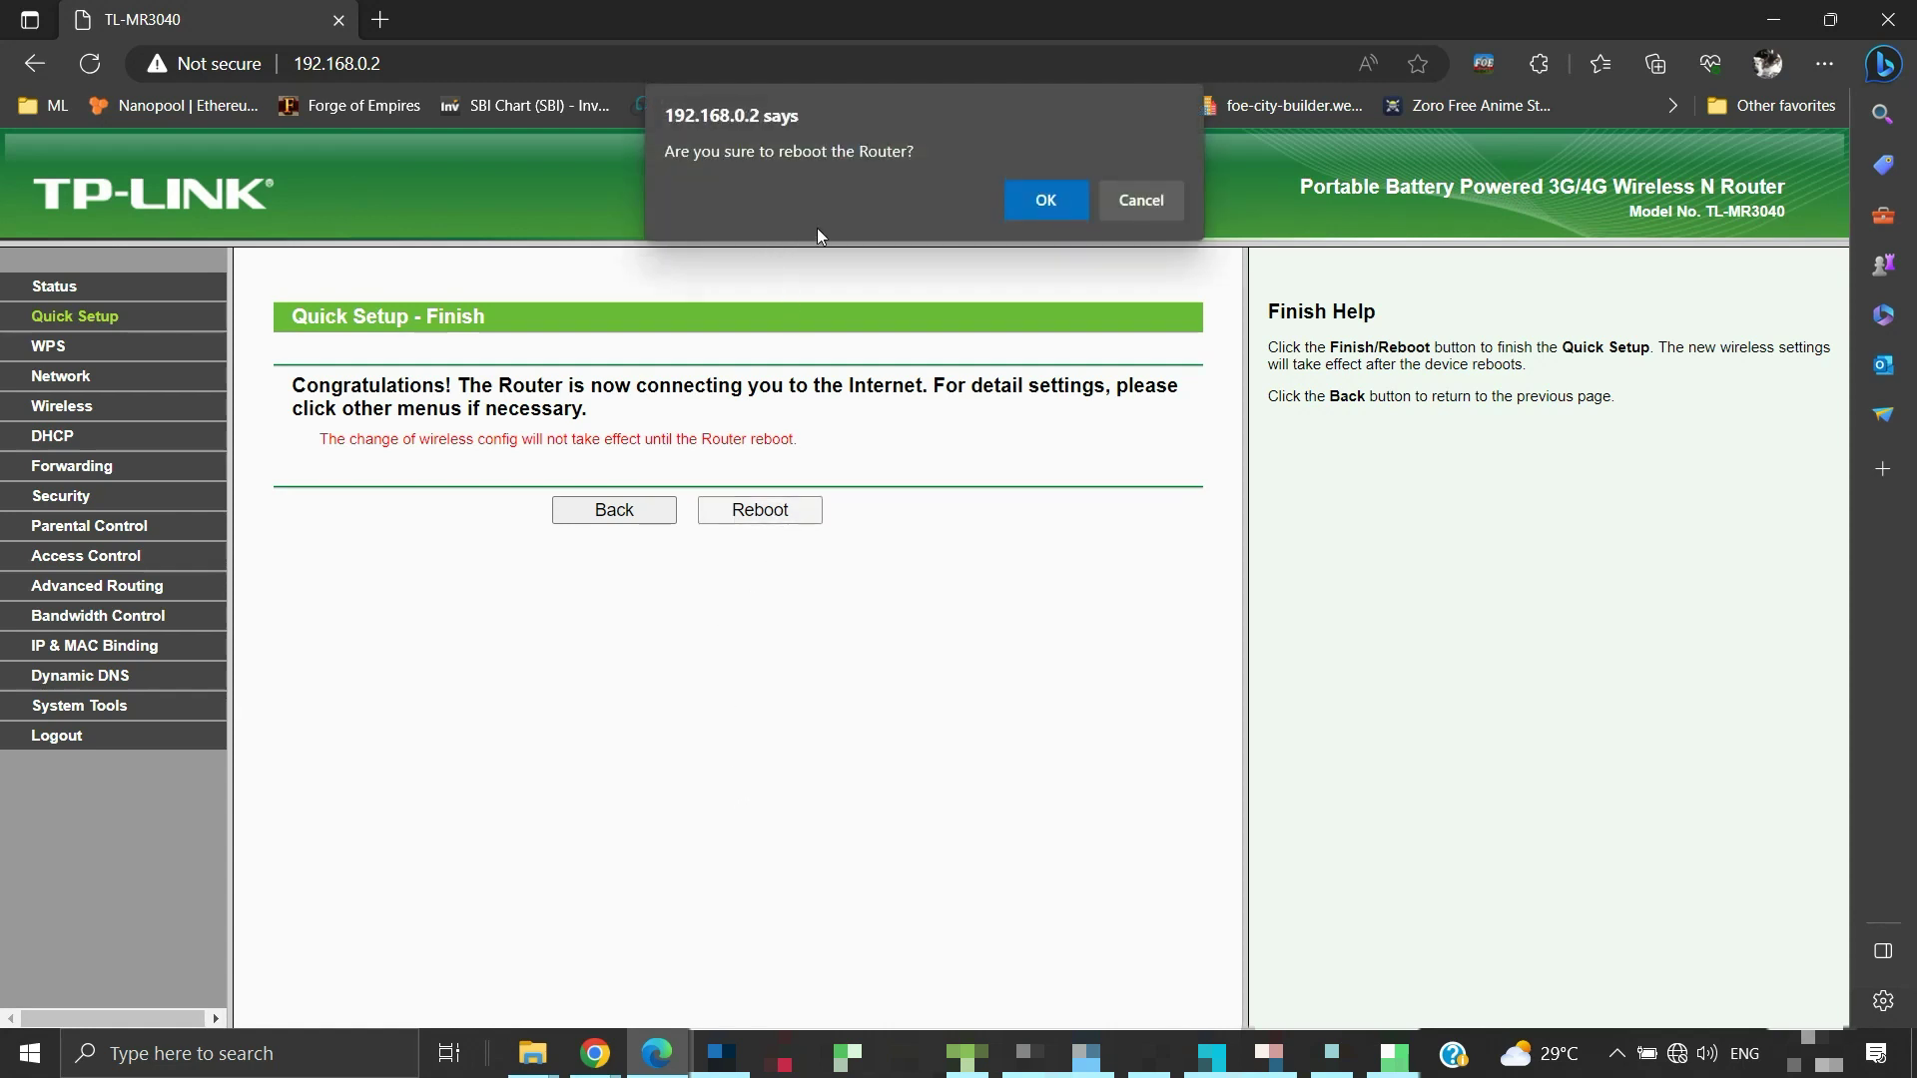
left_click(1040, 209)
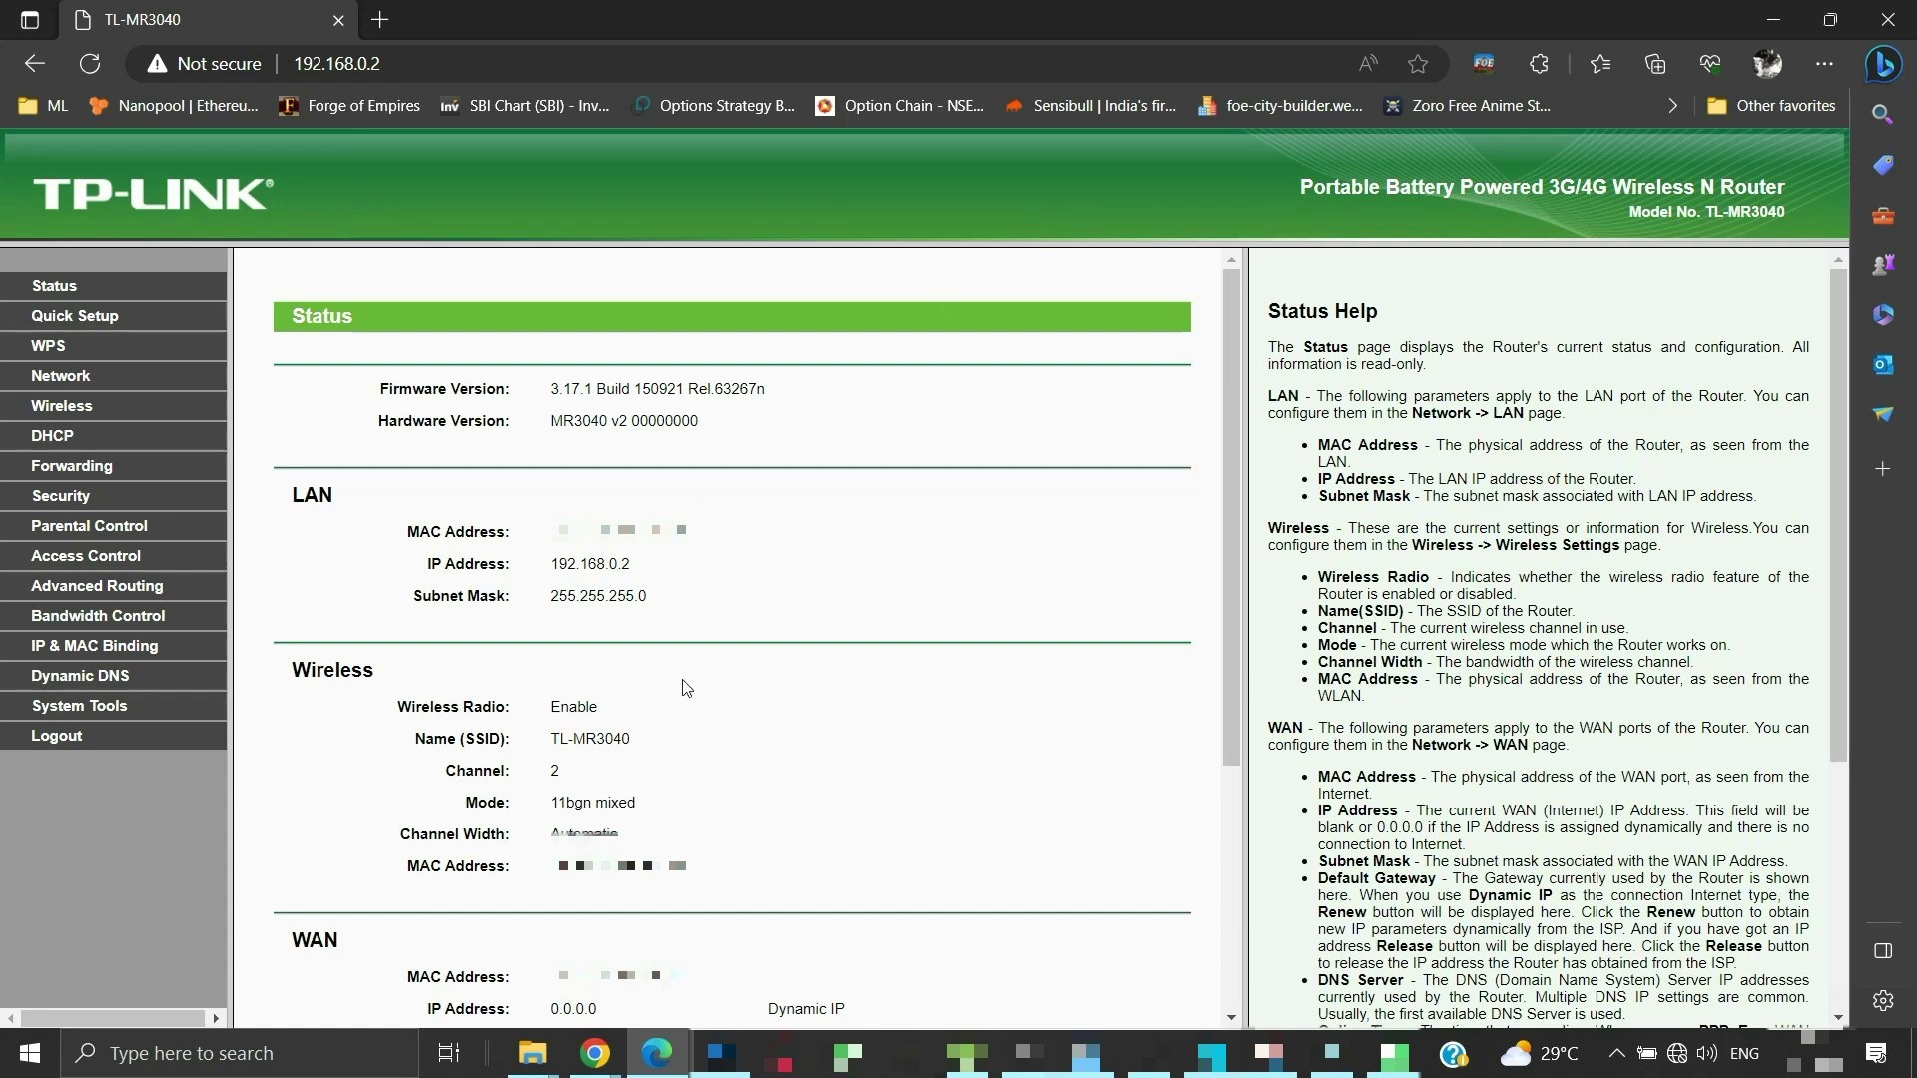
scroll(602, 756, "down", 1)
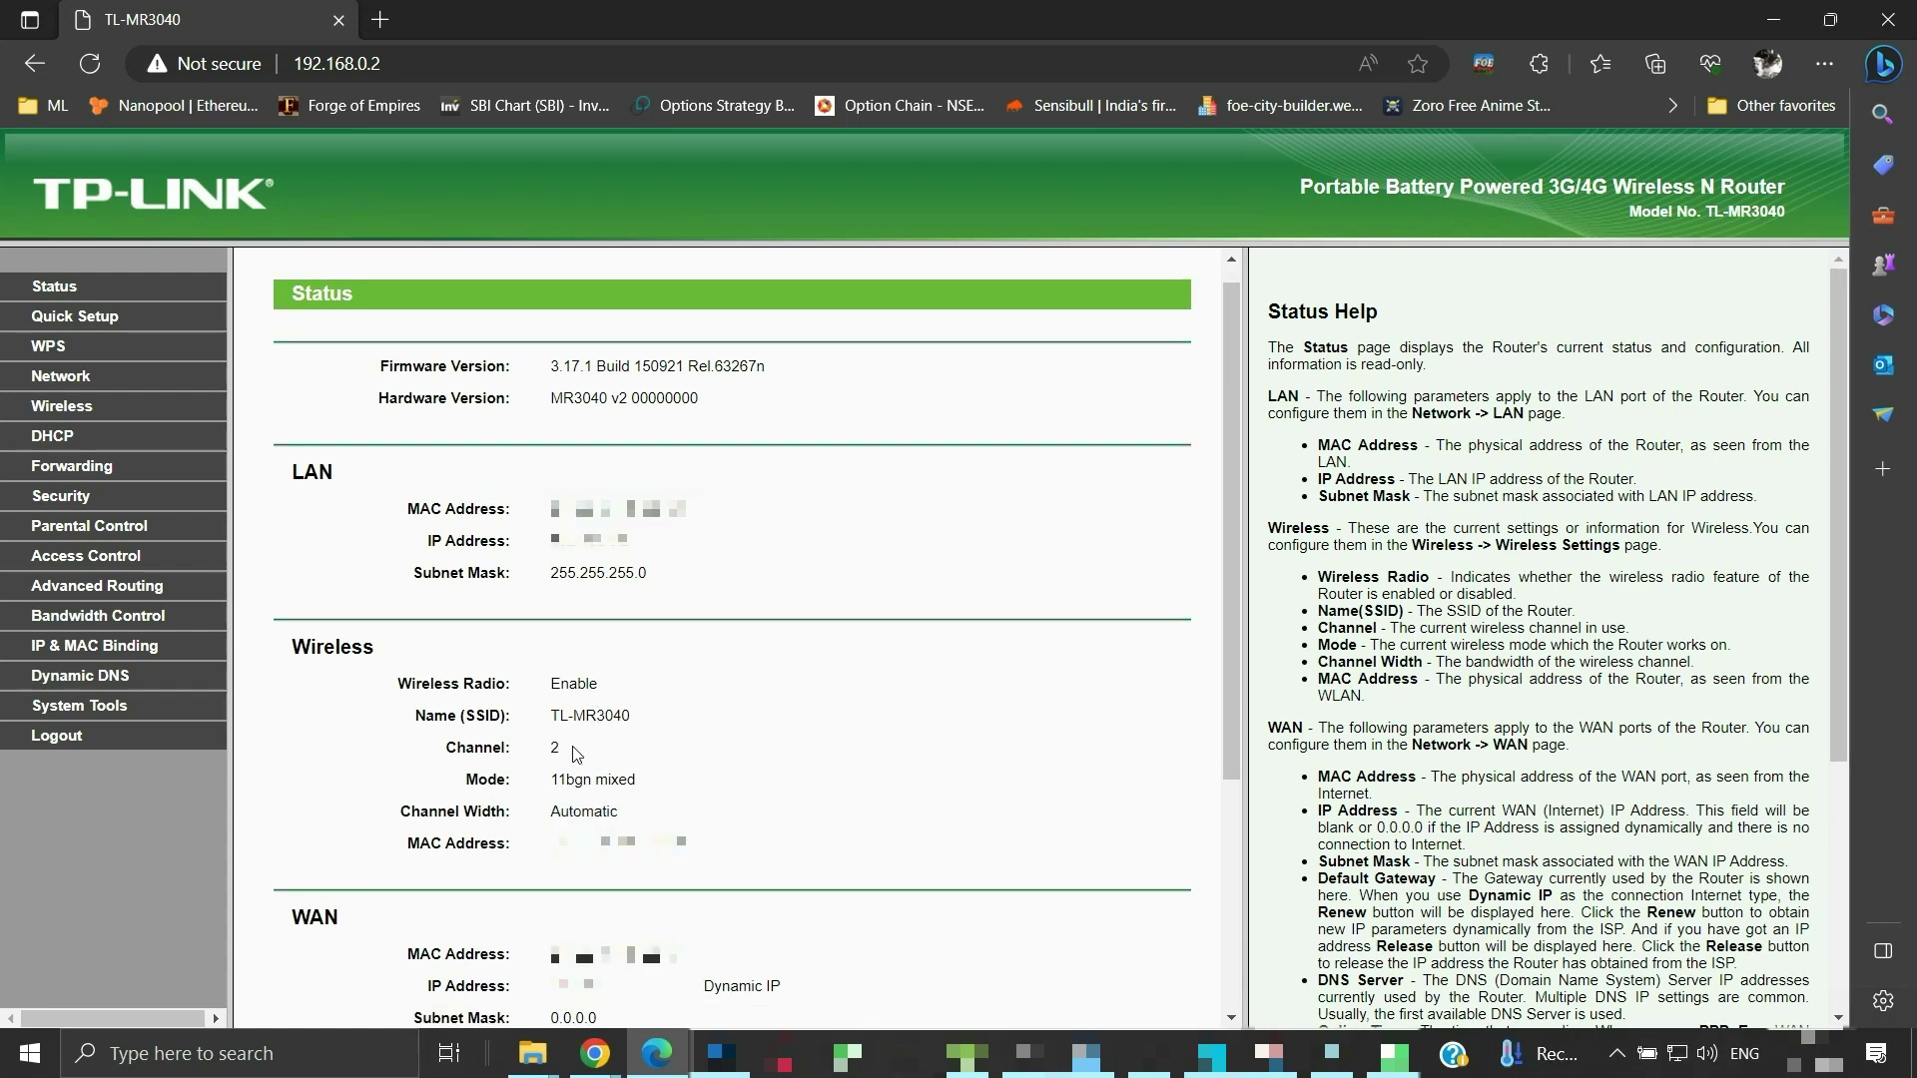
Save the WPA/WPA2-Personal AES wireless security settings and dismiss the reboot notice
left_click(93, 423)
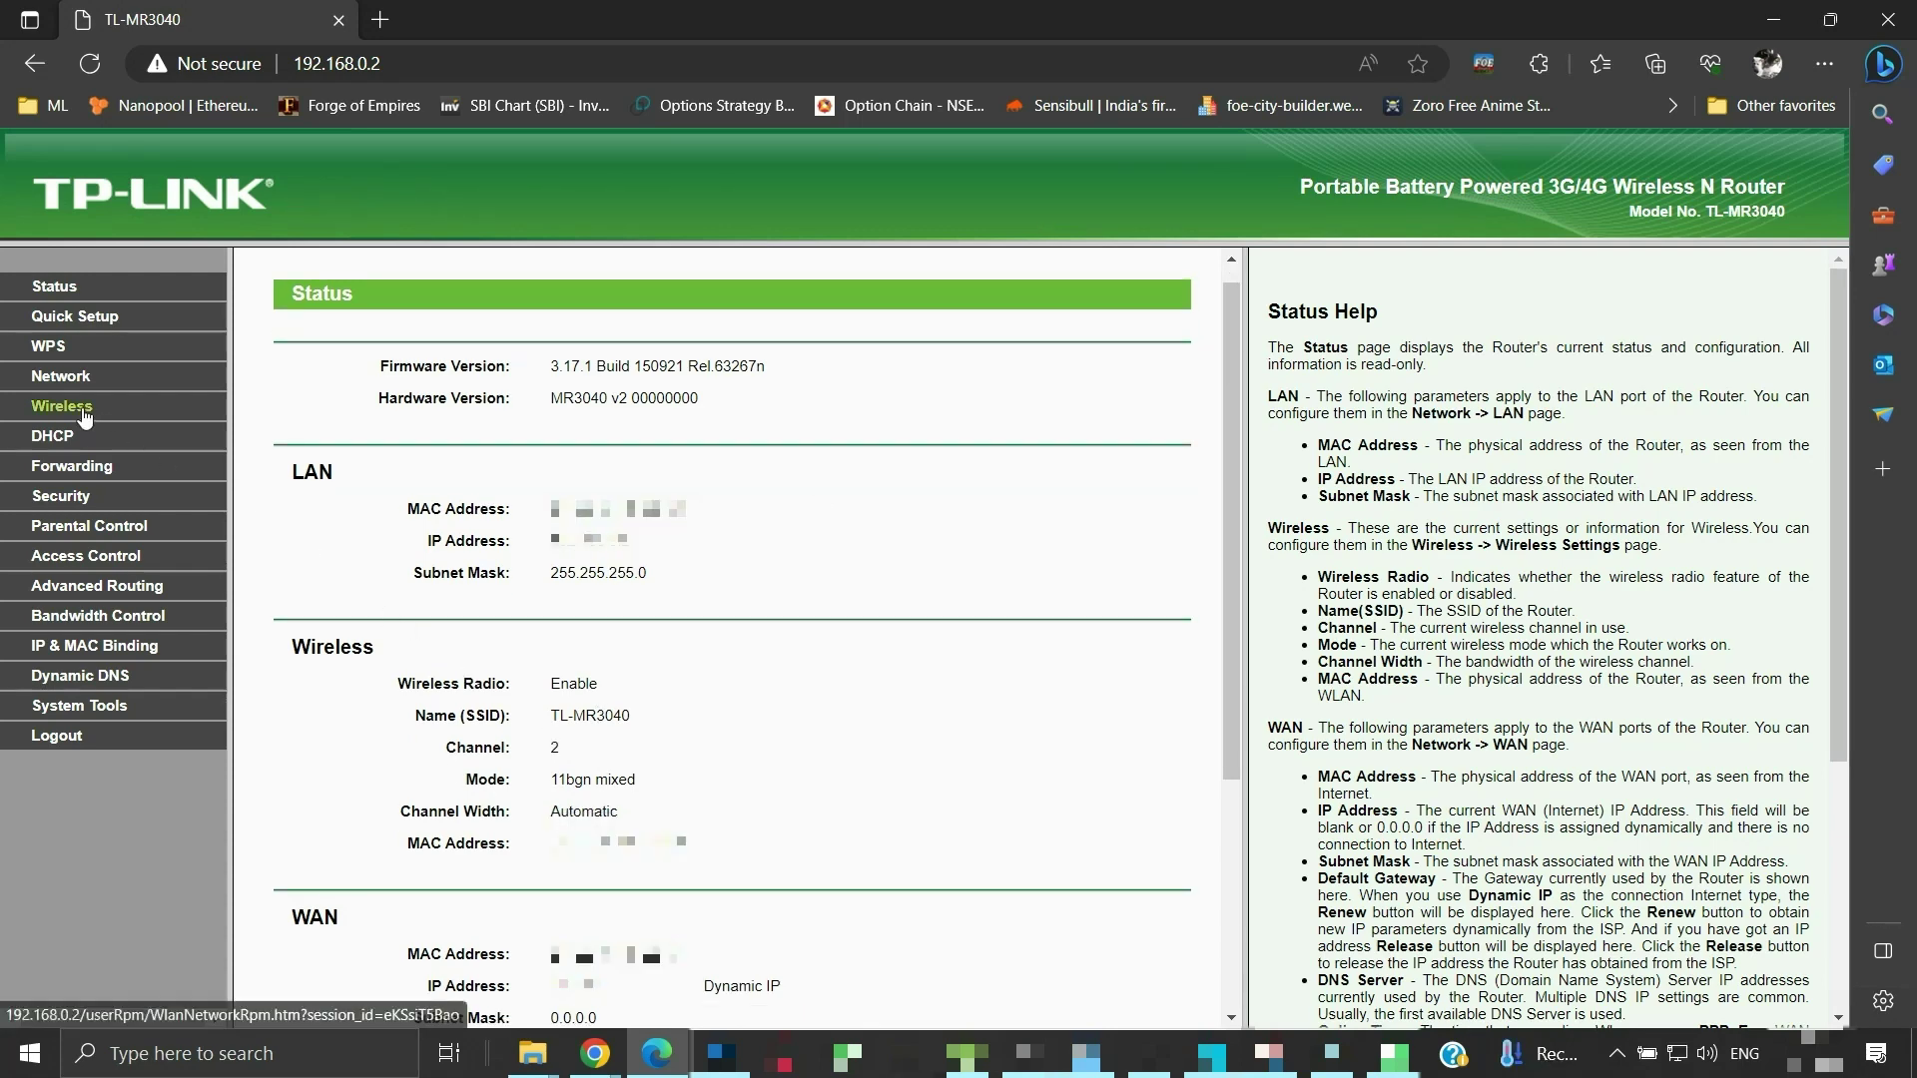
left_click(96, 470)
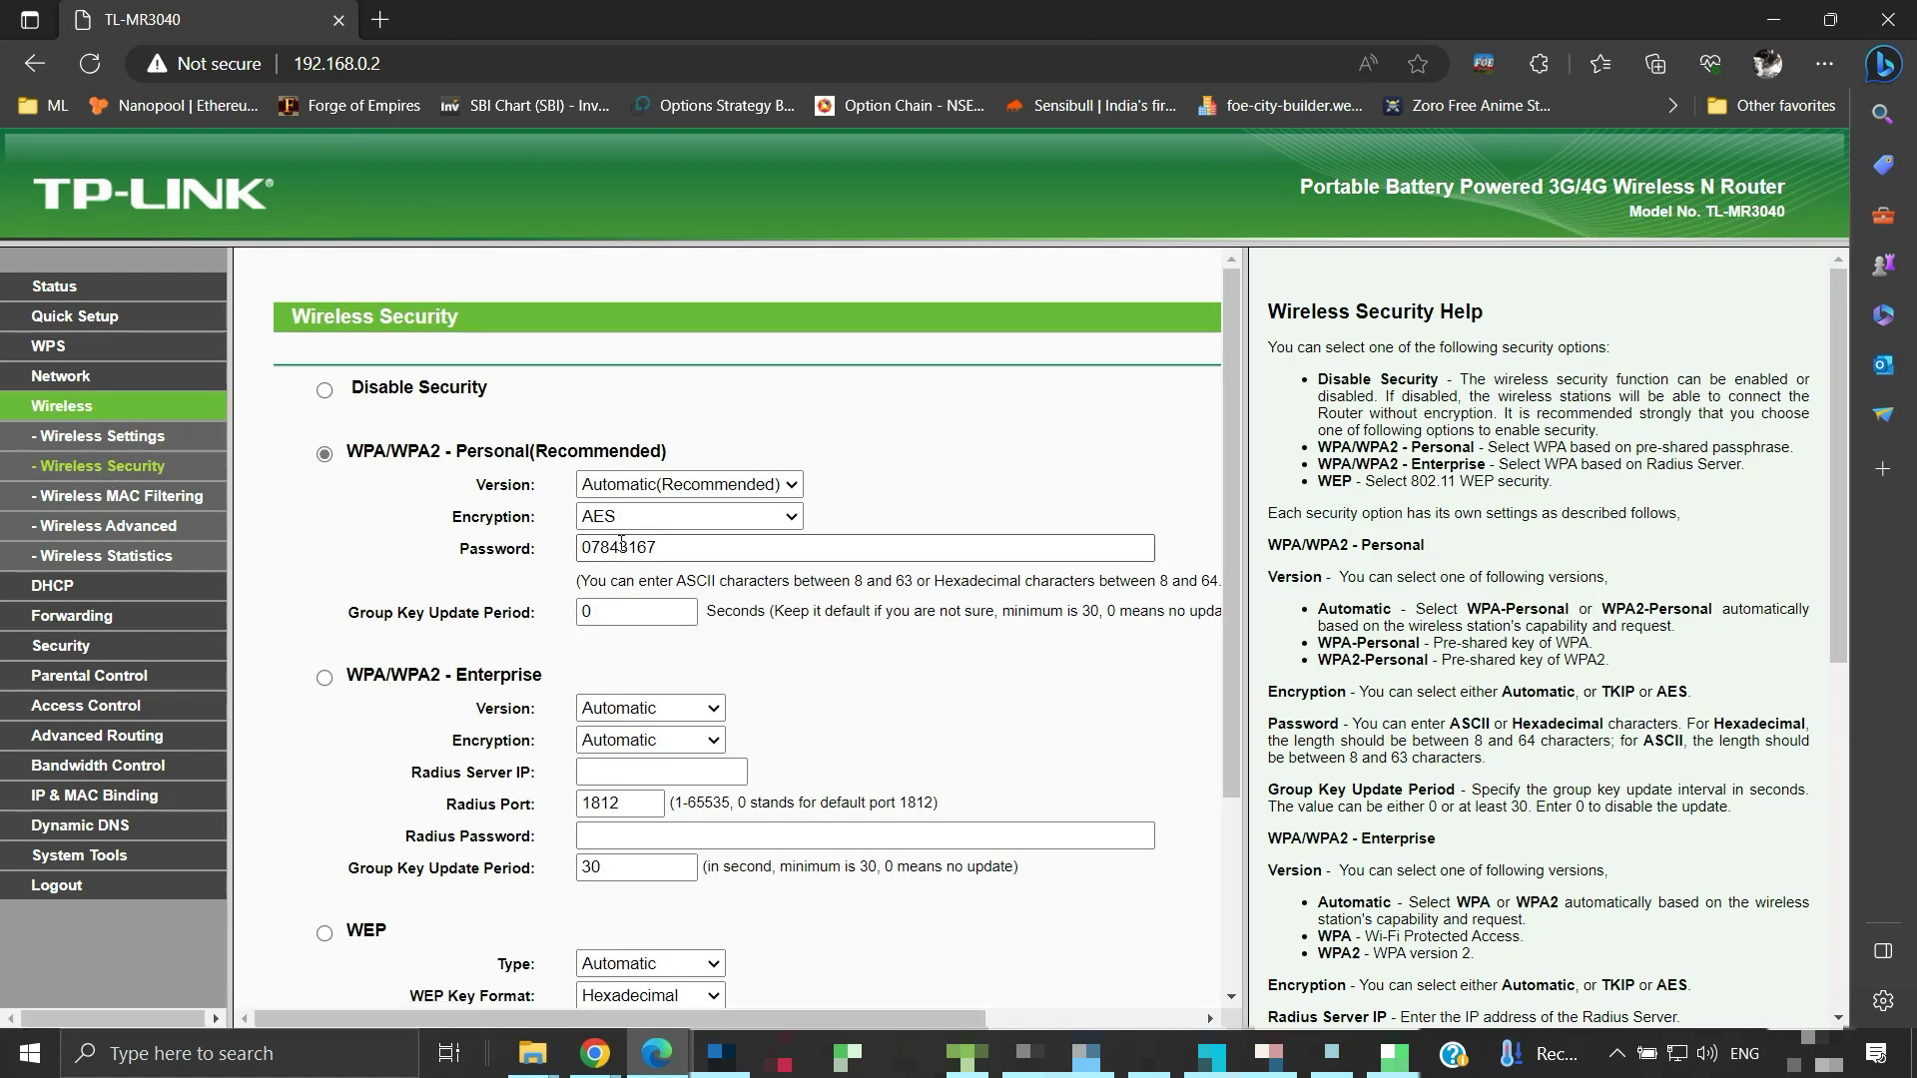
left_click(668, 552)
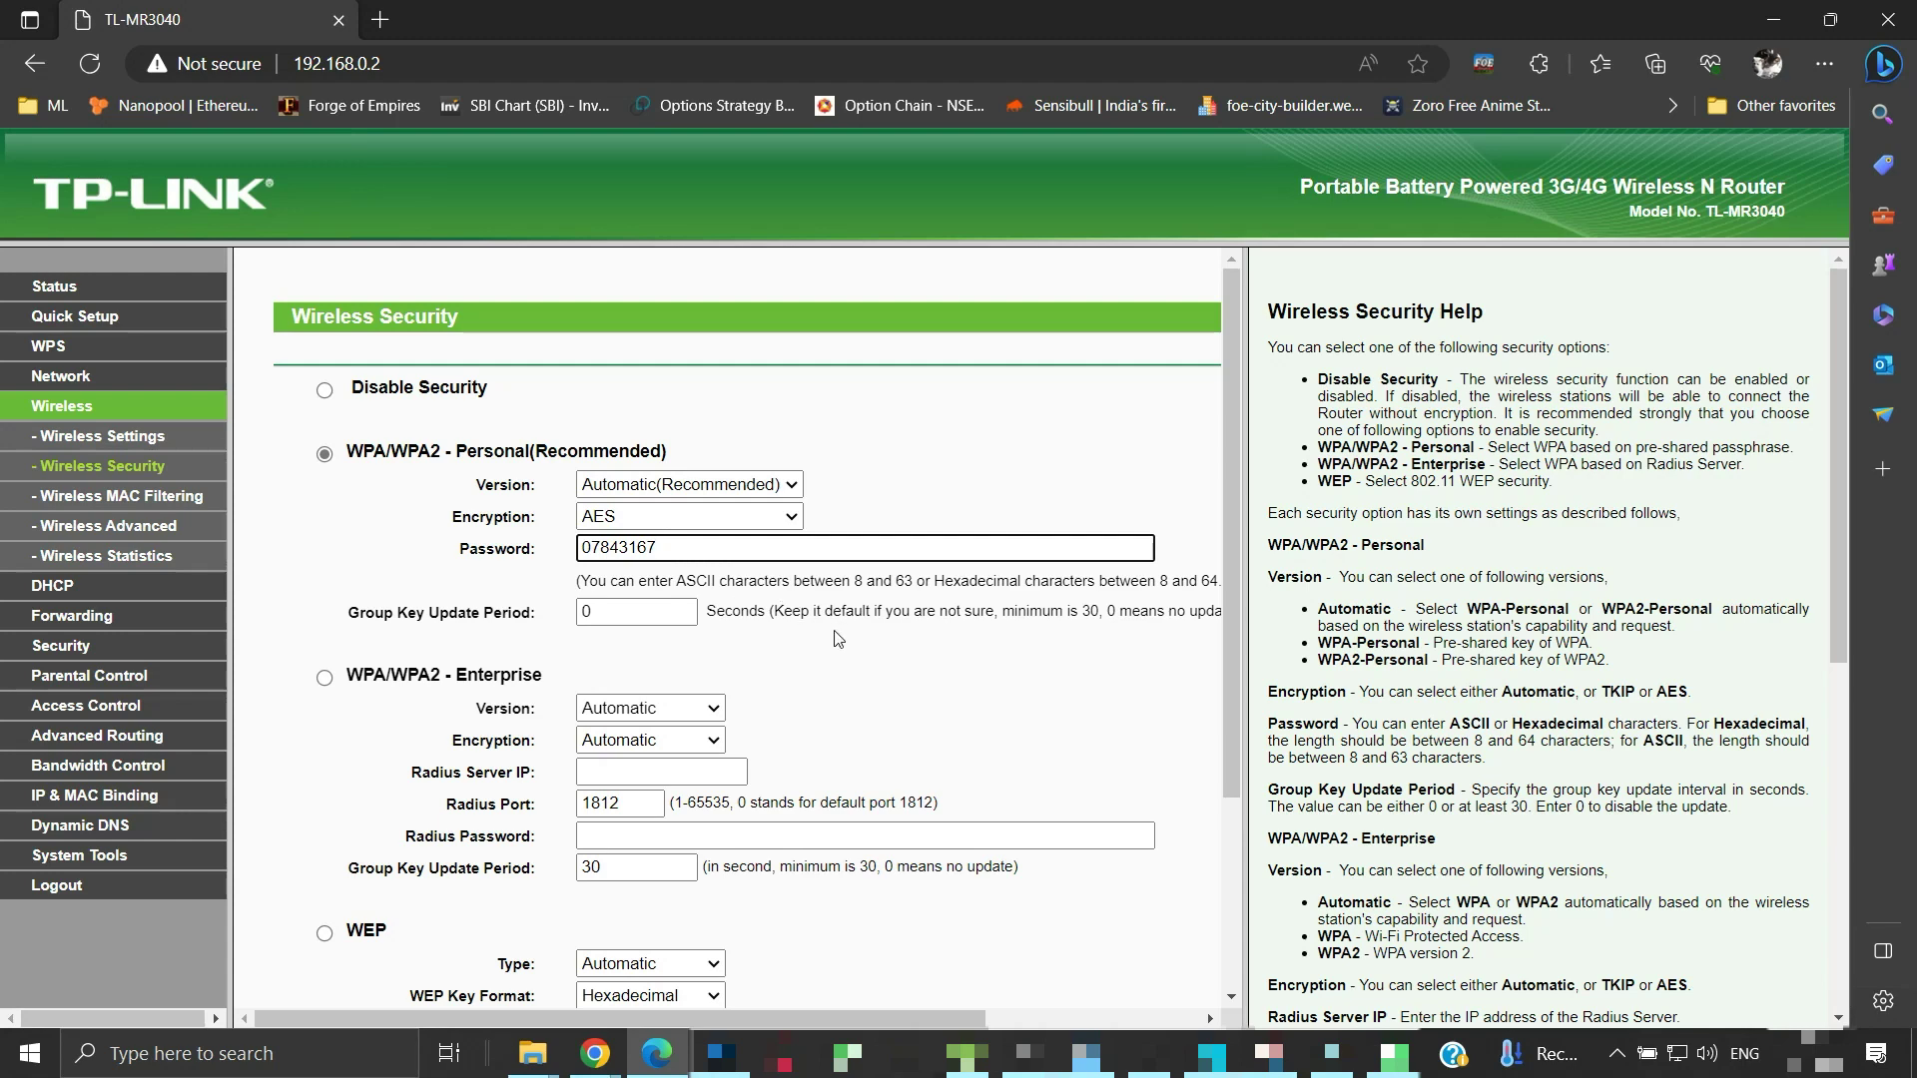
scroll(840, 639, "down", 3)
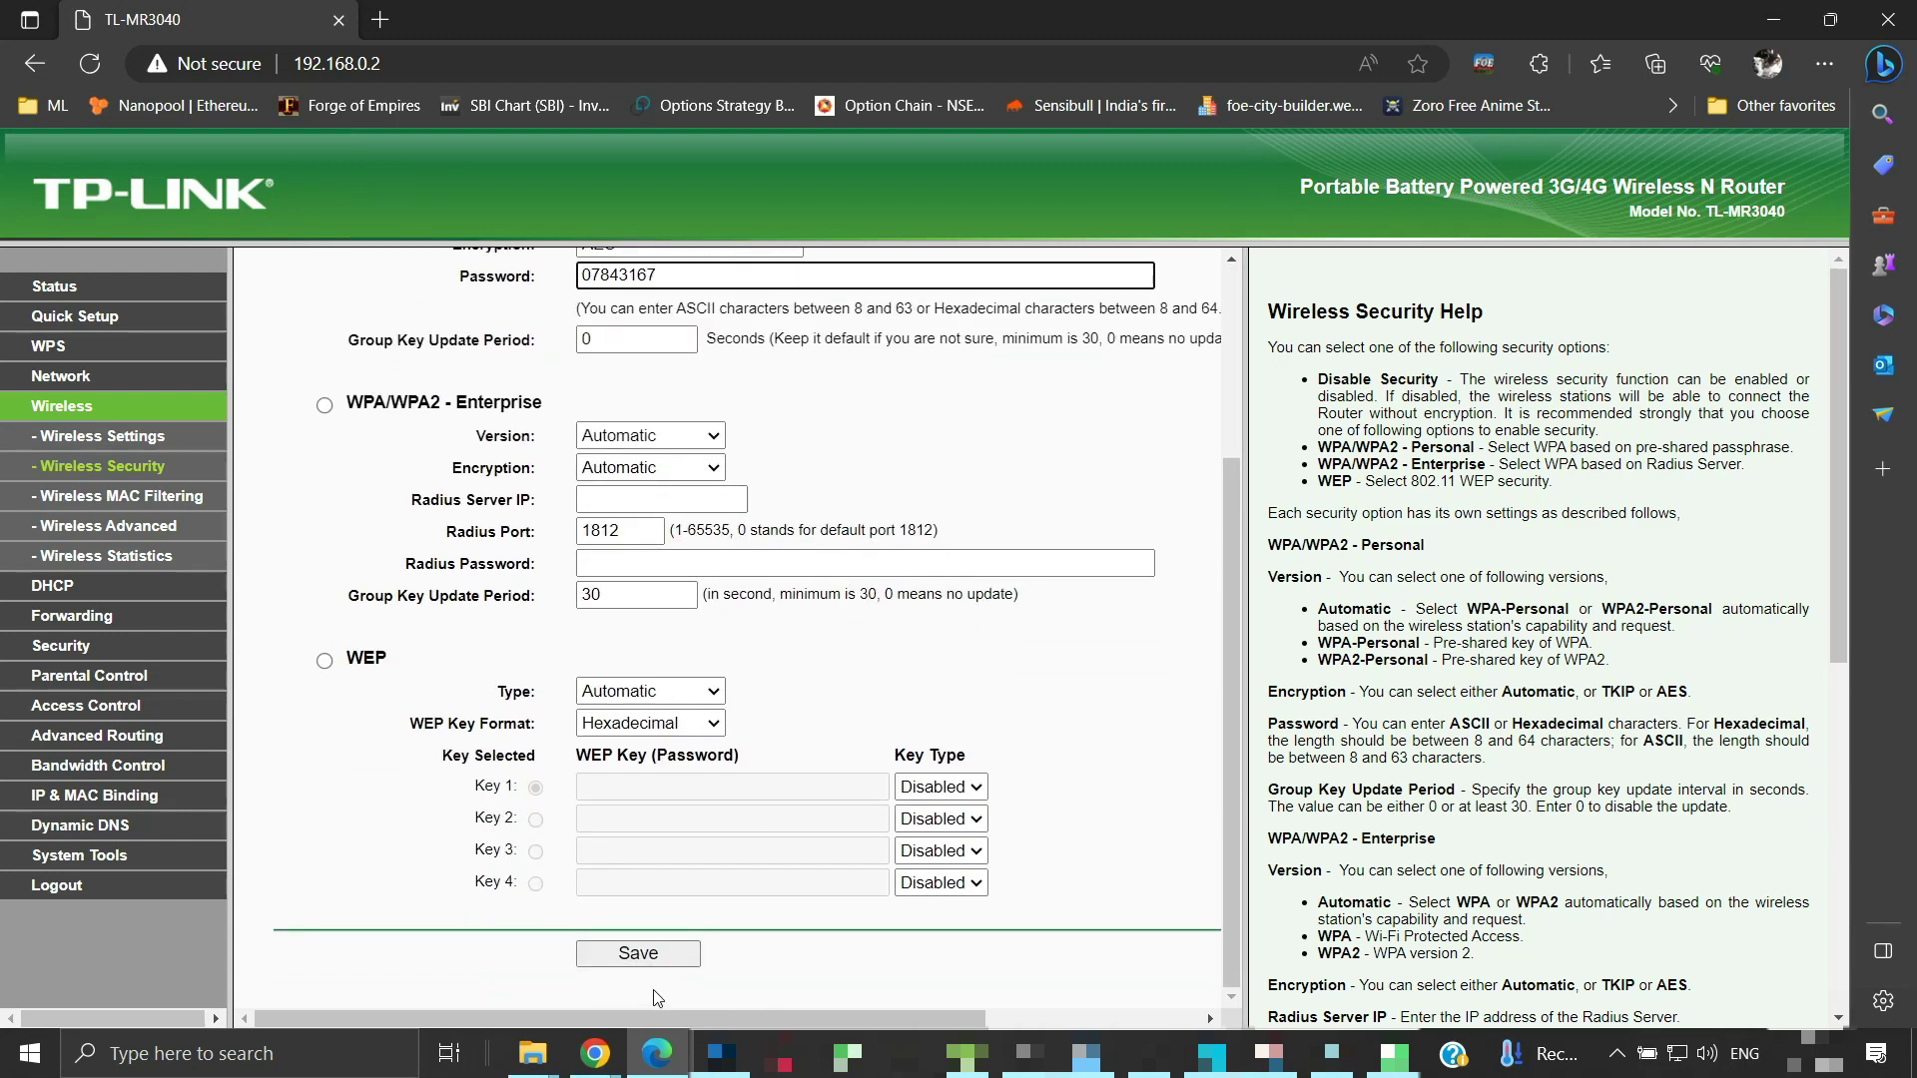
left_click(654, 958)
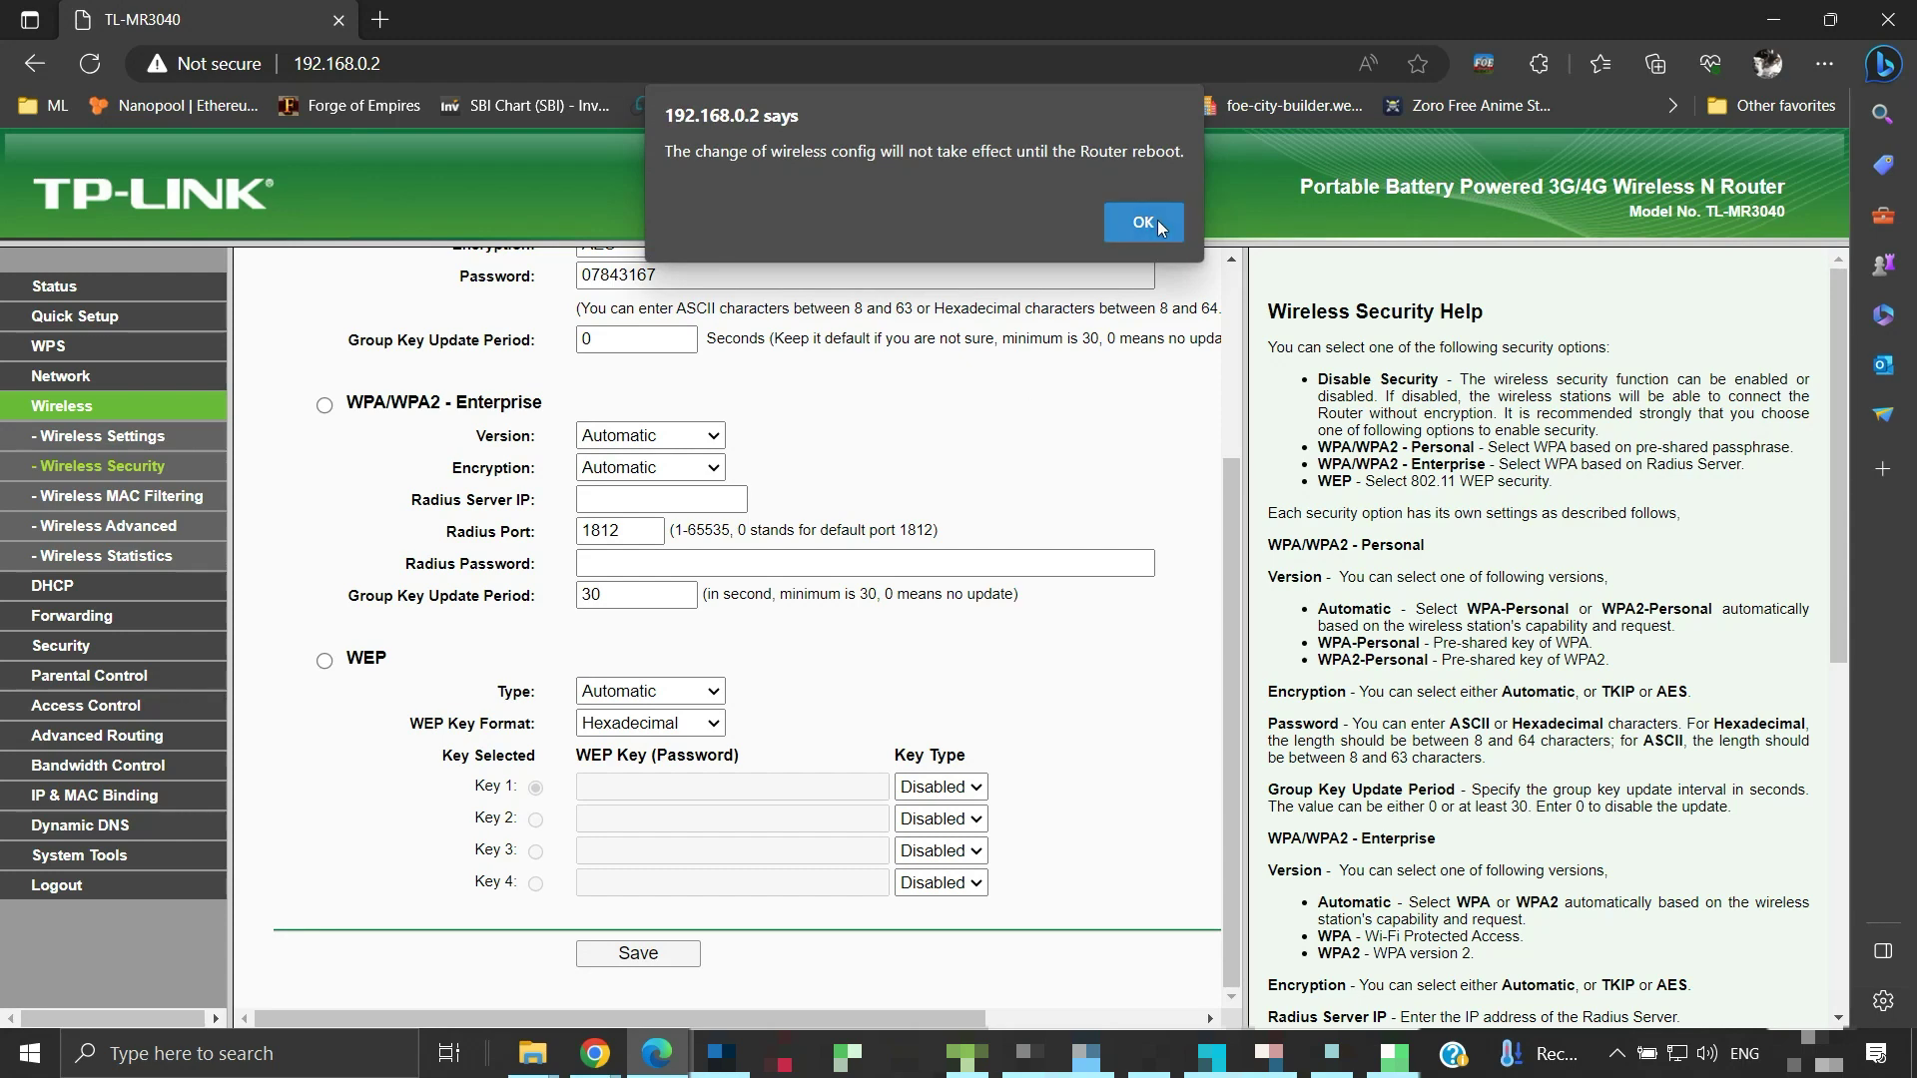
left_click(1159, 220)
Reboot the router from its reboot page and confirm the restart
left_click(861, 651)
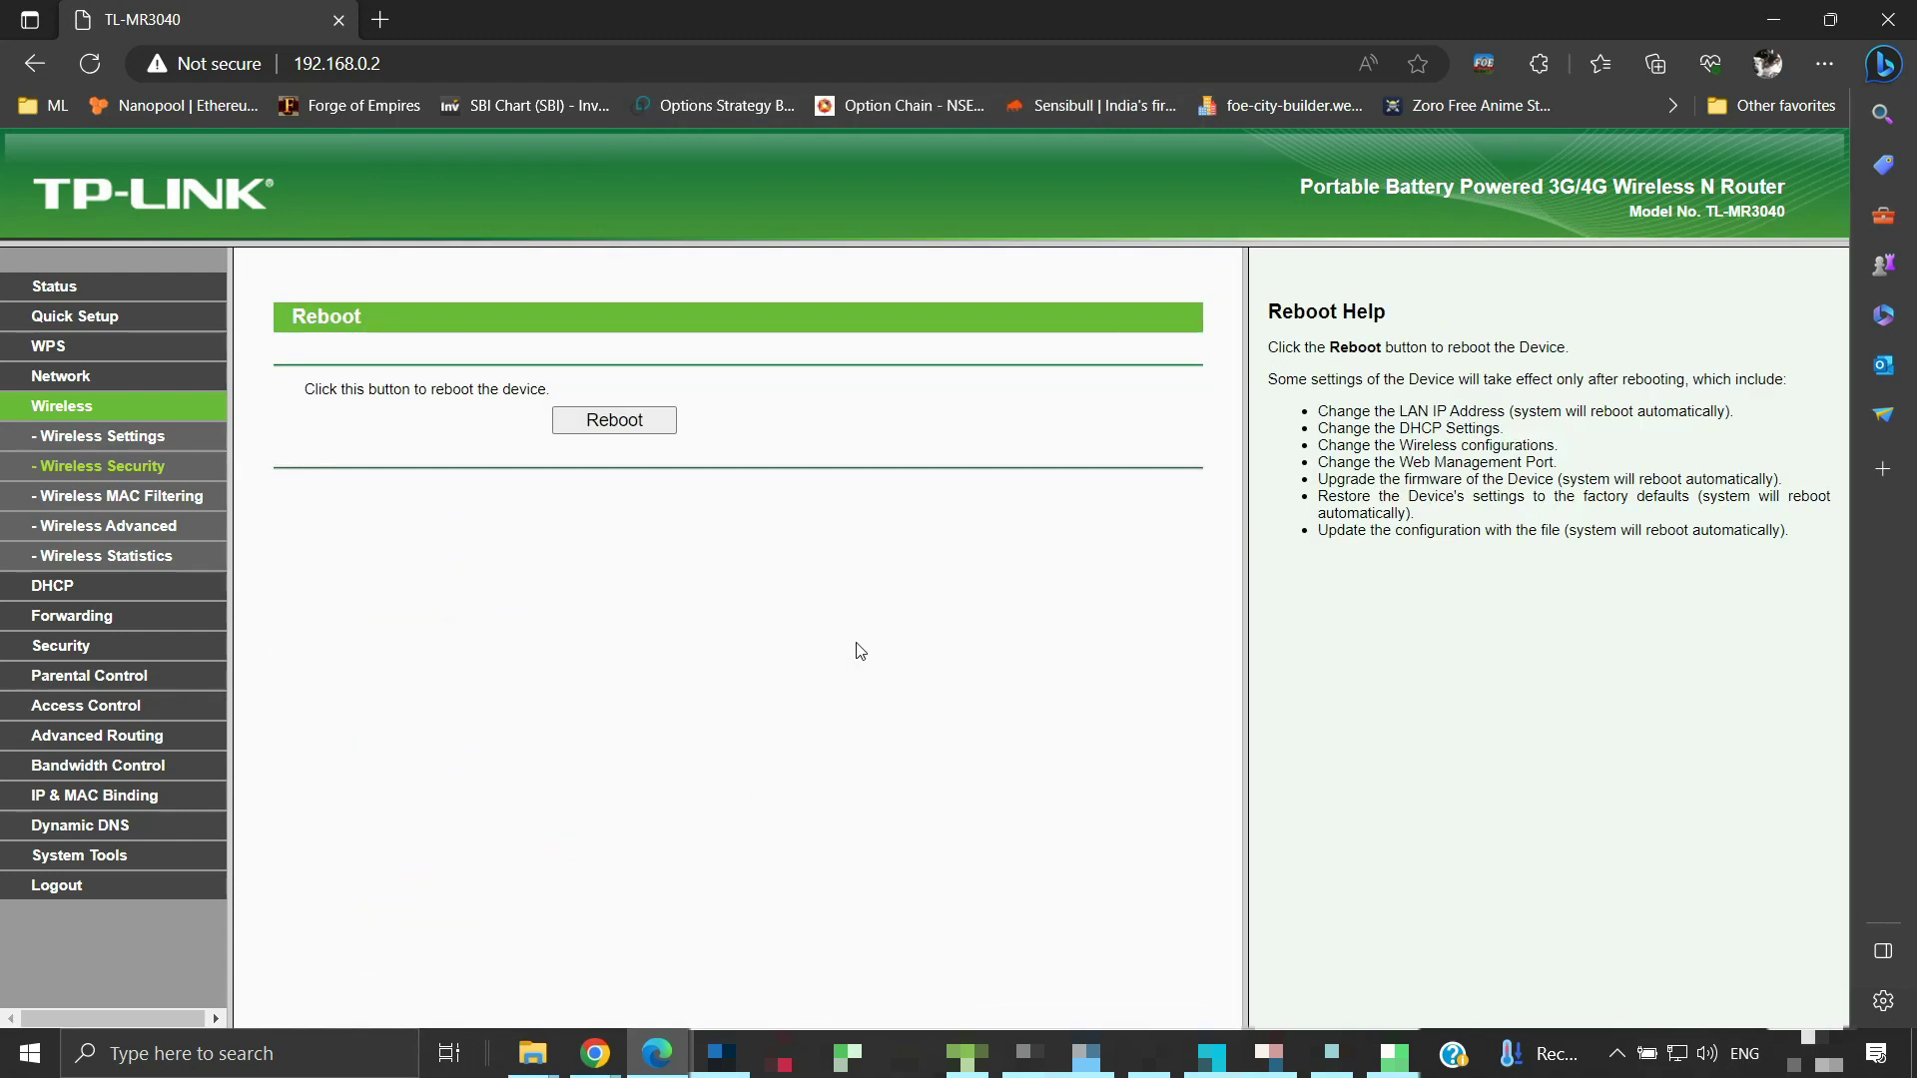
left_click(663, 436)
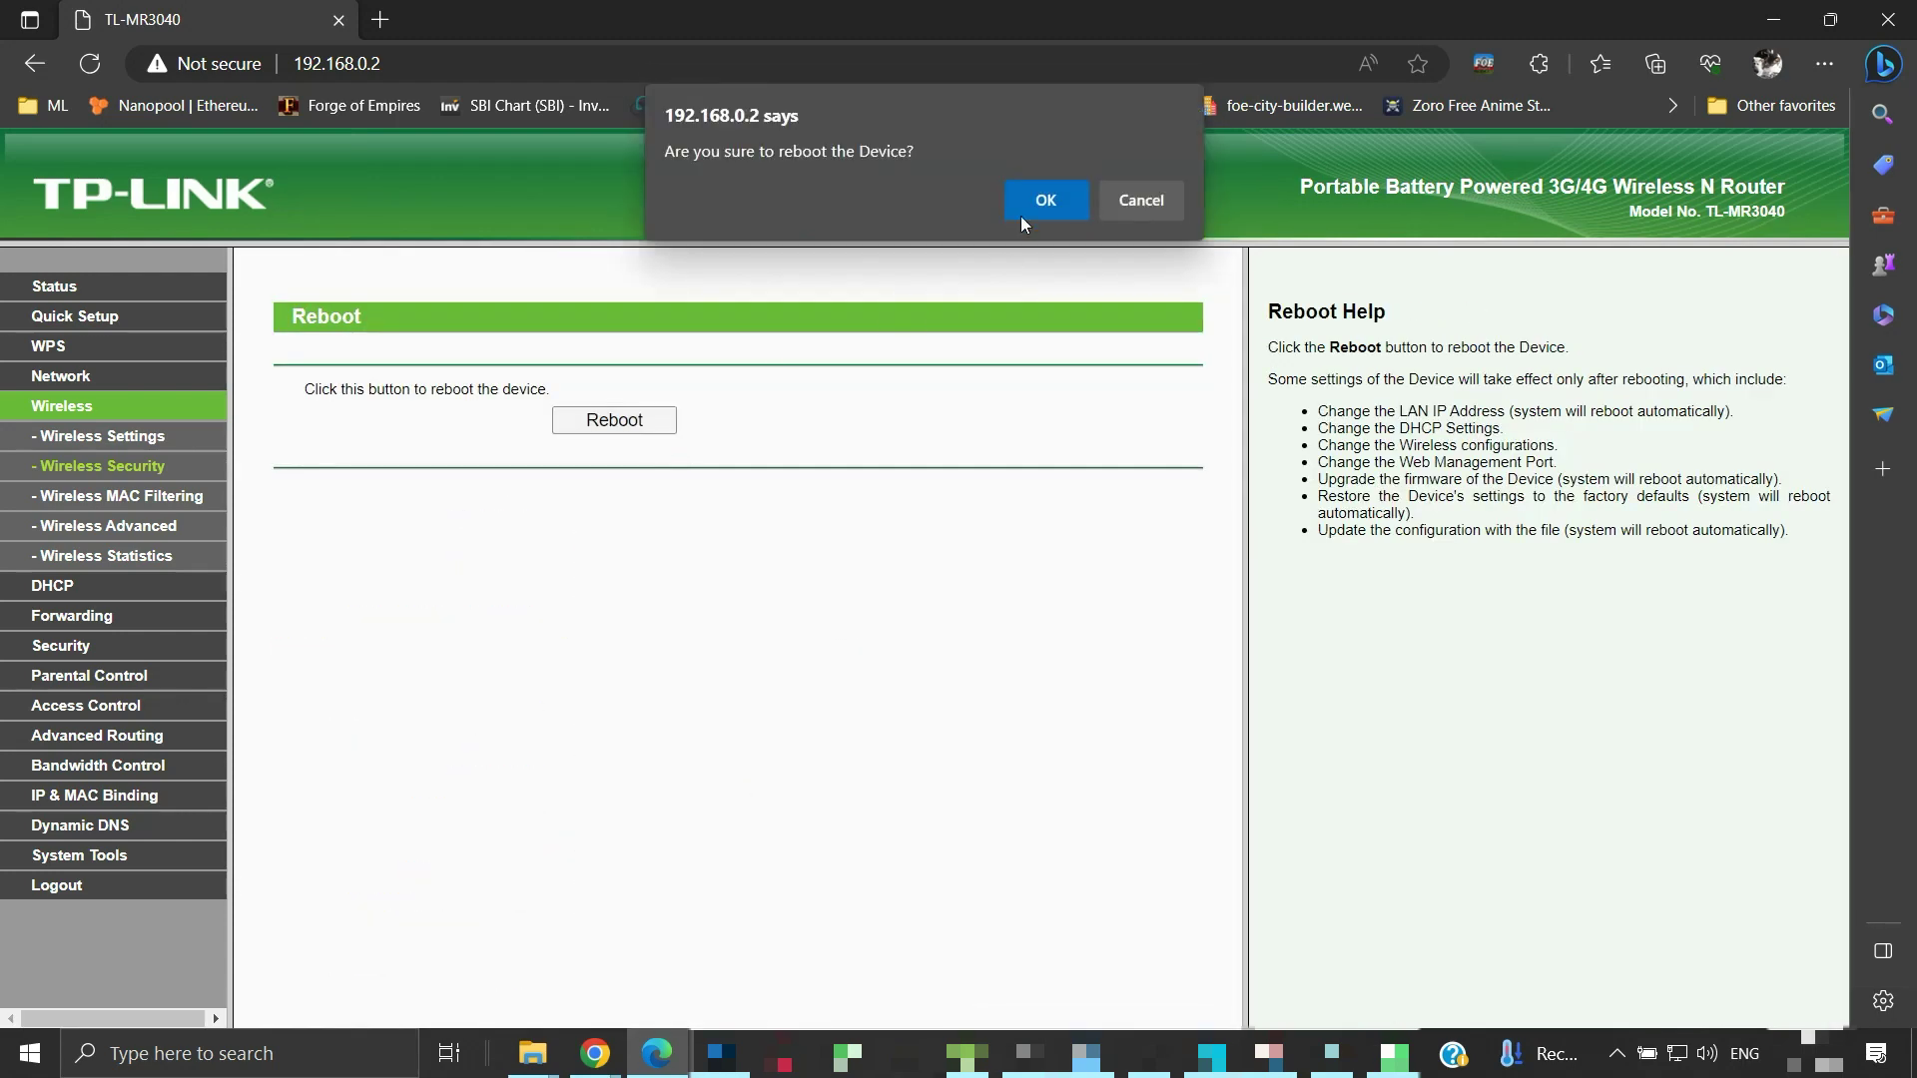
left_click(1045, 201)
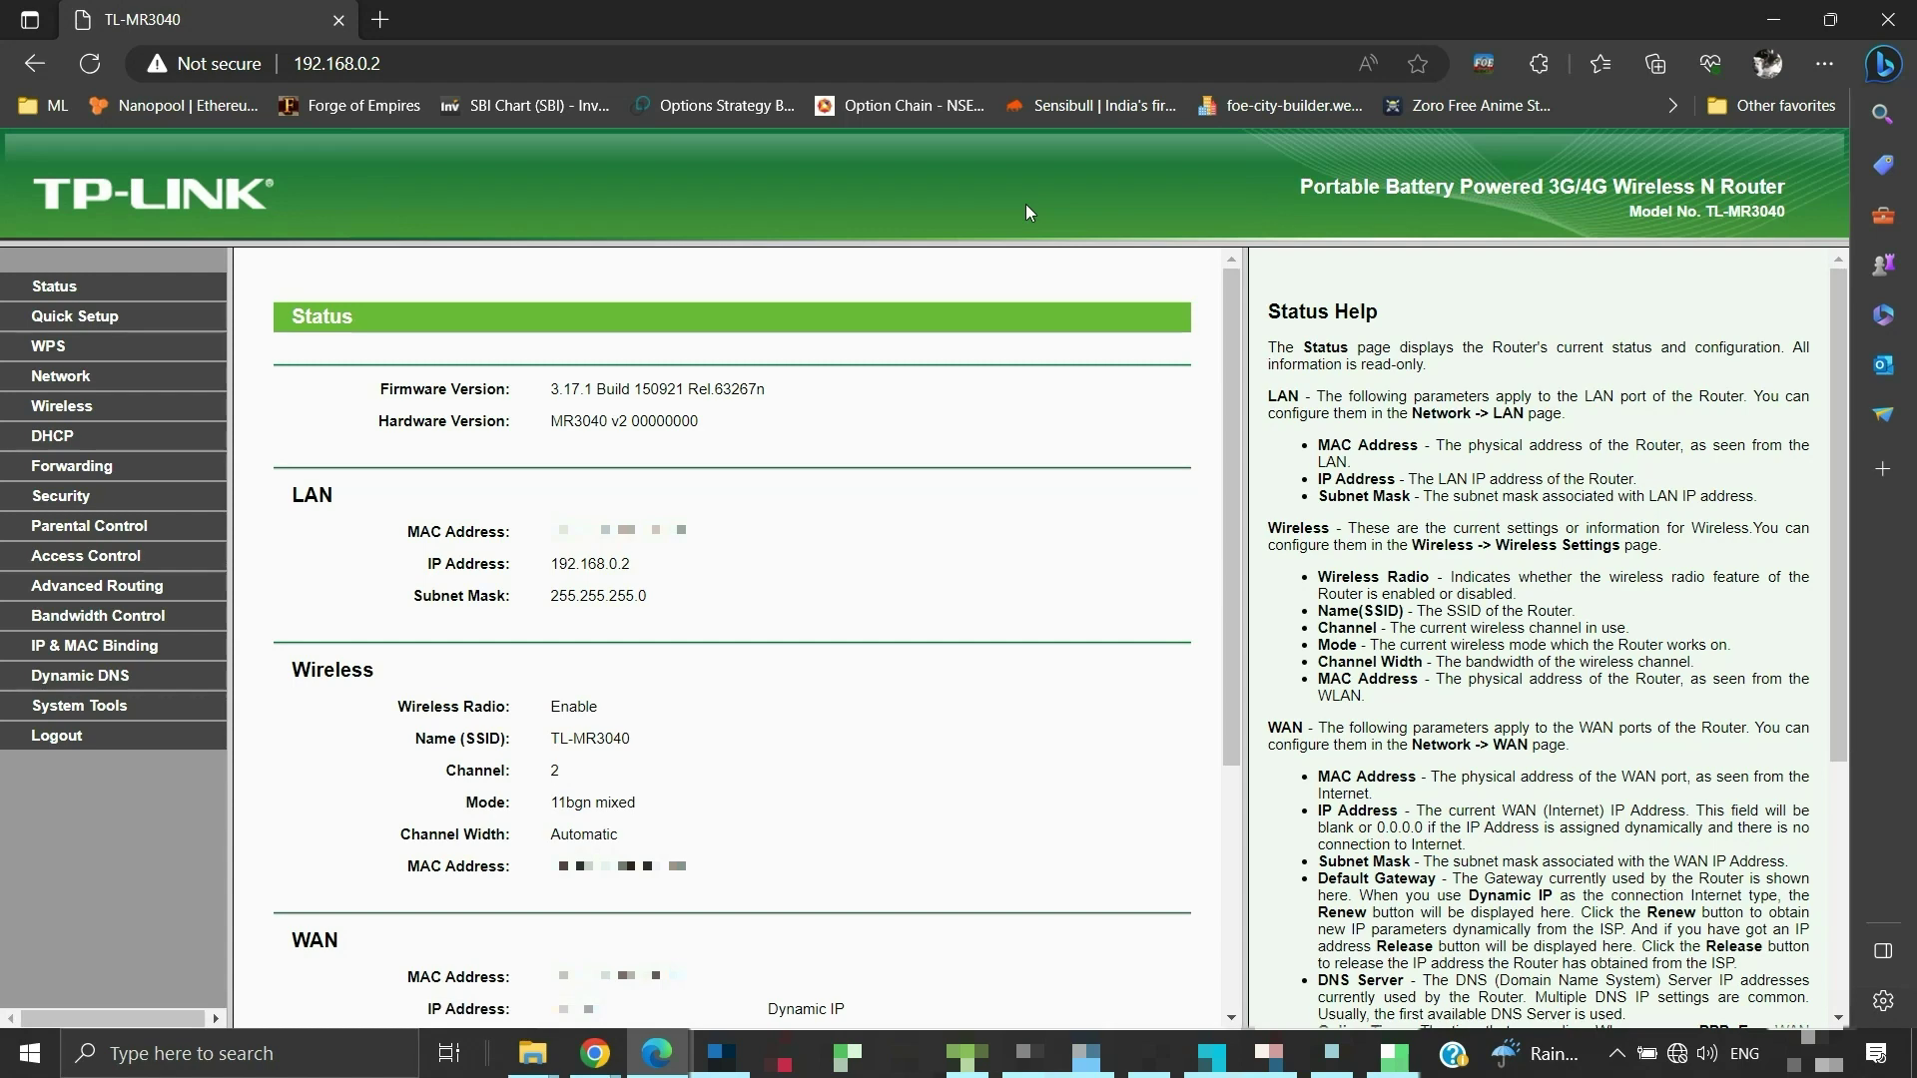
left_click(1677, 1054)
Turn Wi-Fi on and connect the Wi-Fi adapter to TL-MR3040 with its security key
left_click(1535, 1005)
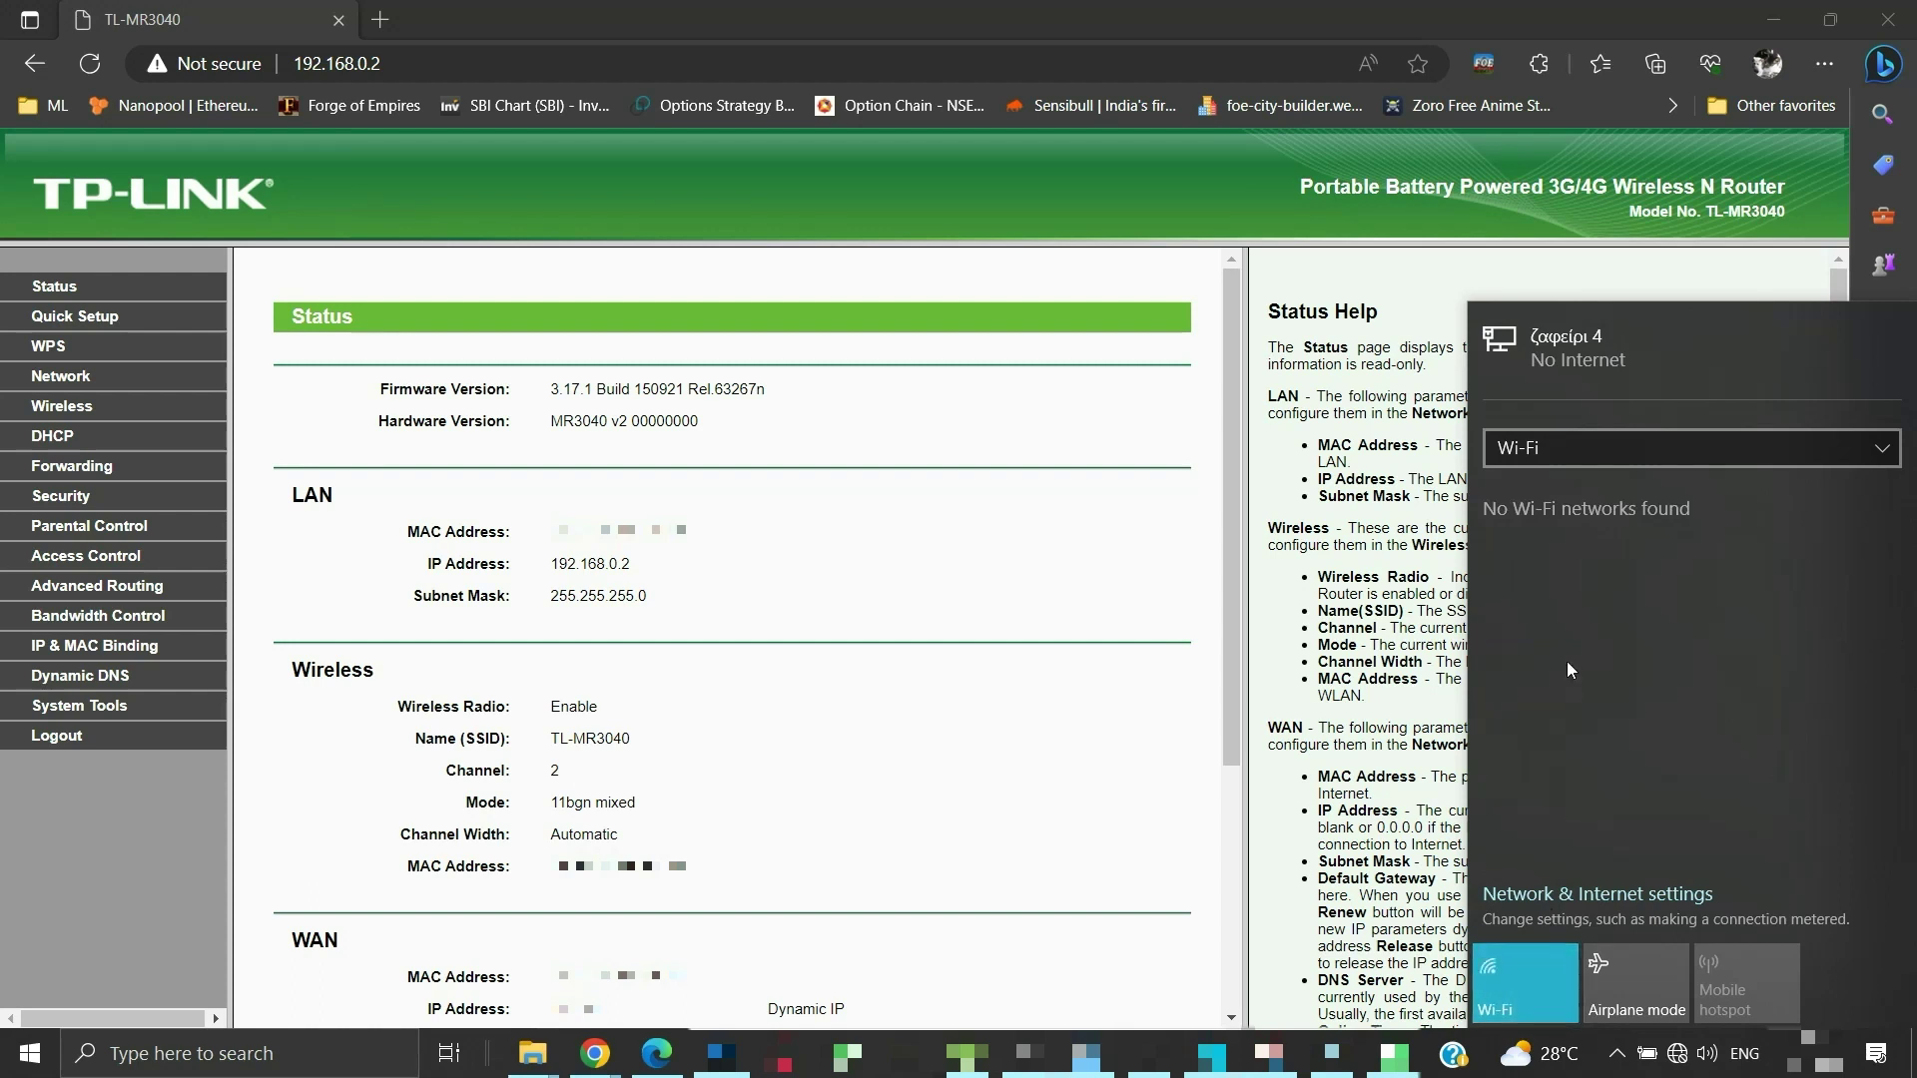
left_click(1595, 651)
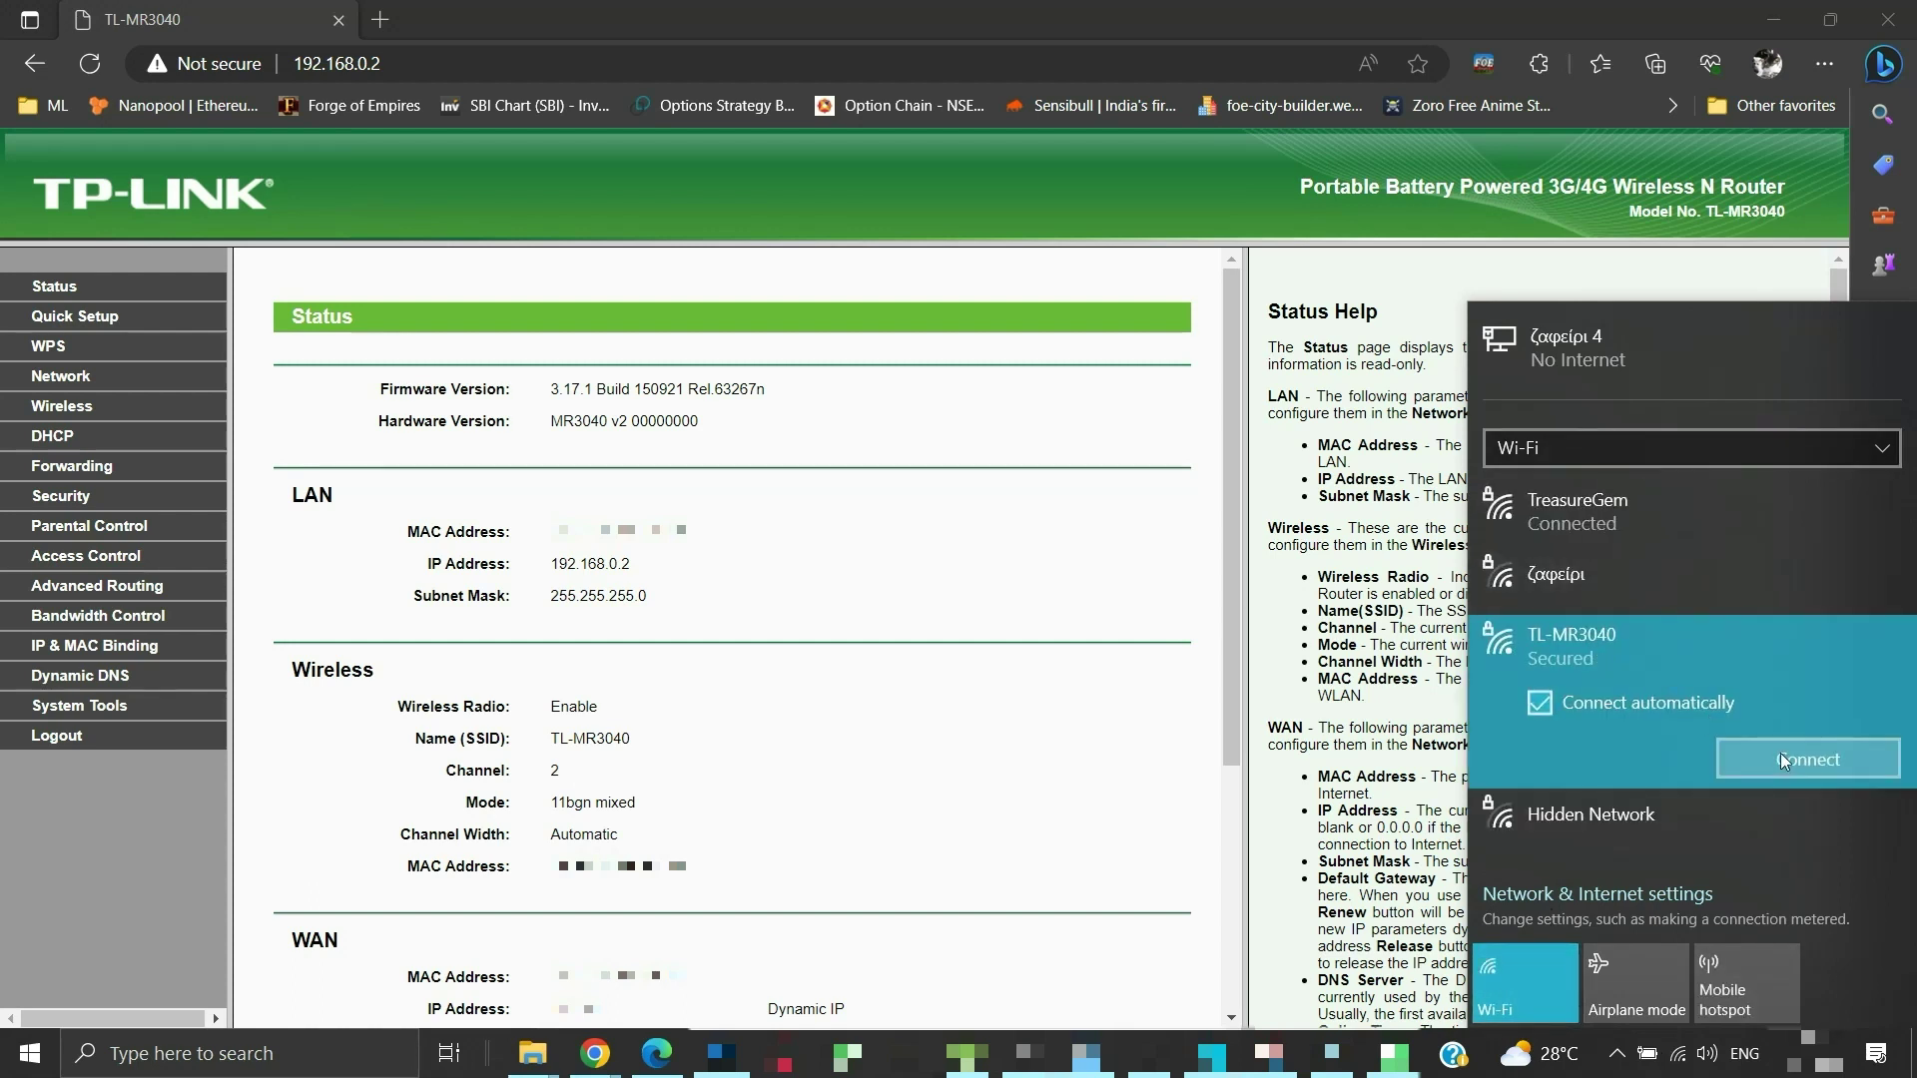
left_click(1781, 752)
type("•••")
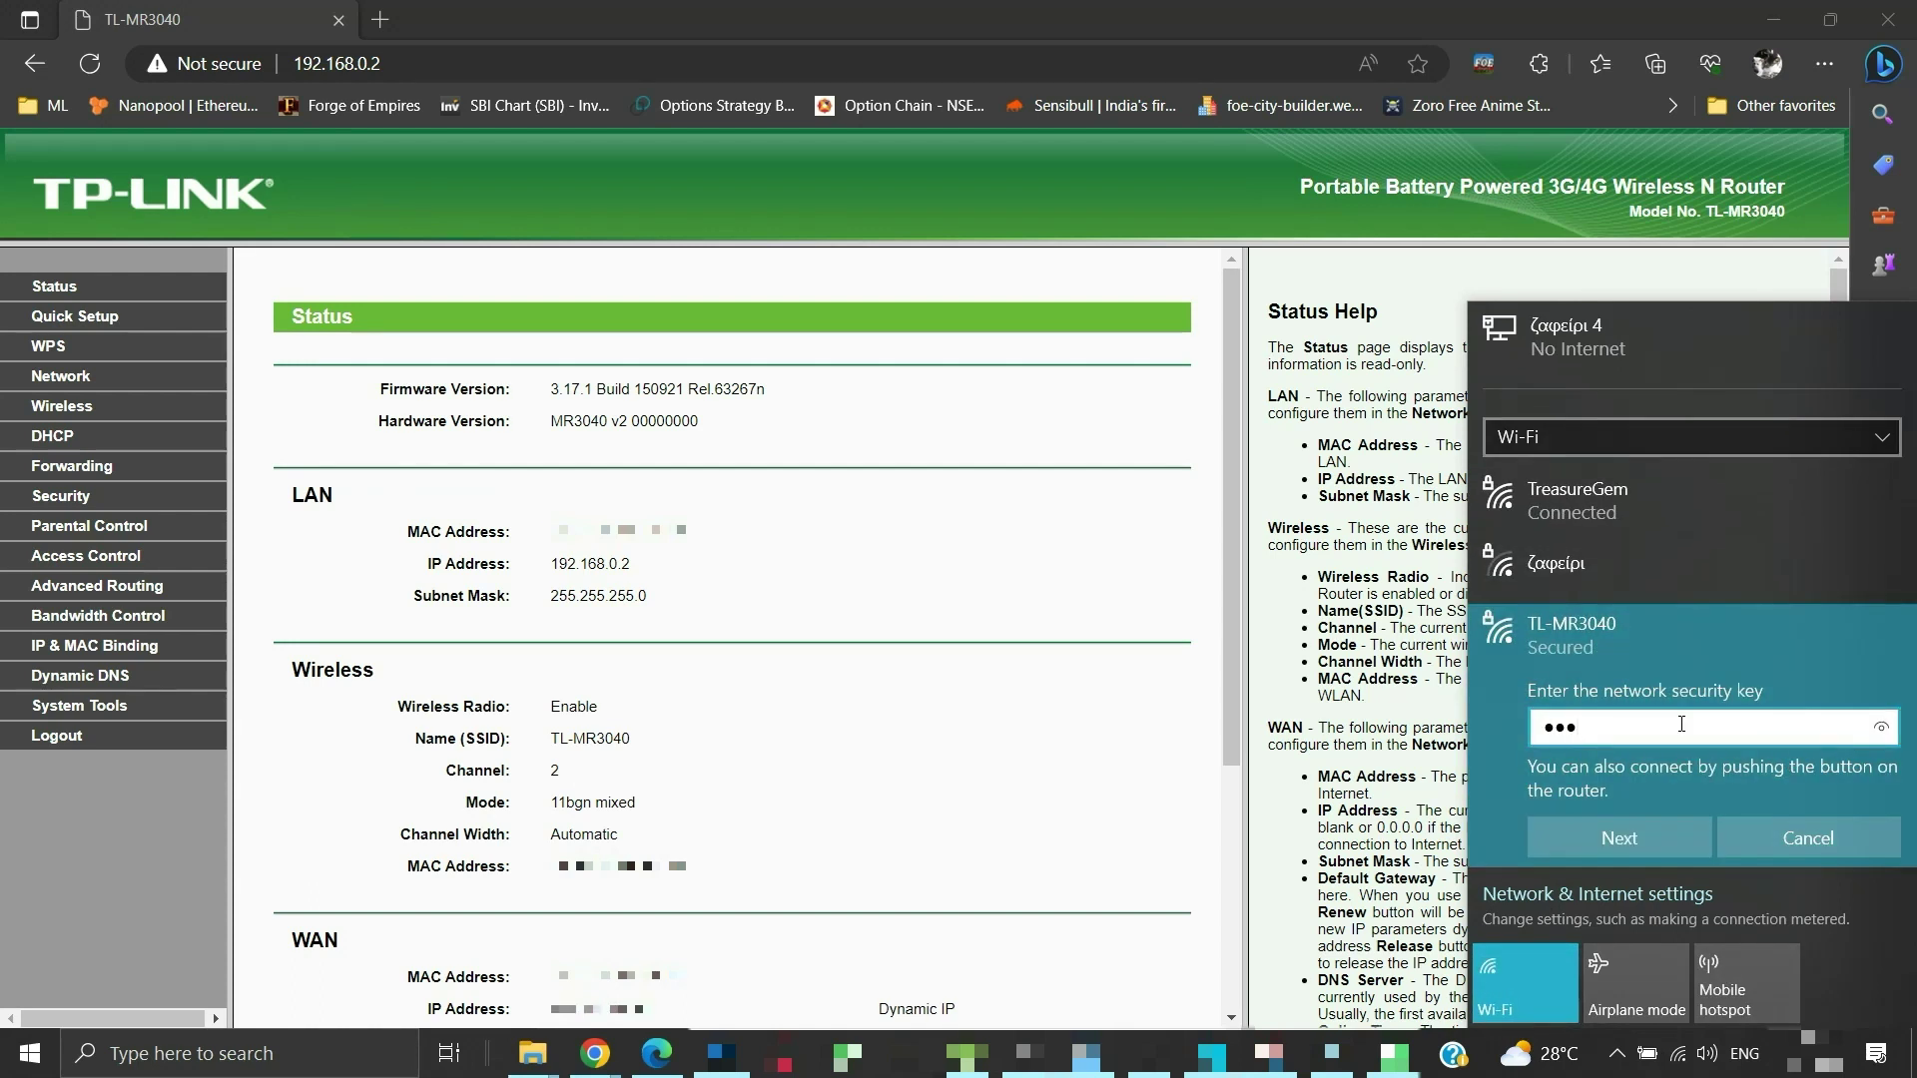
type("•••••")
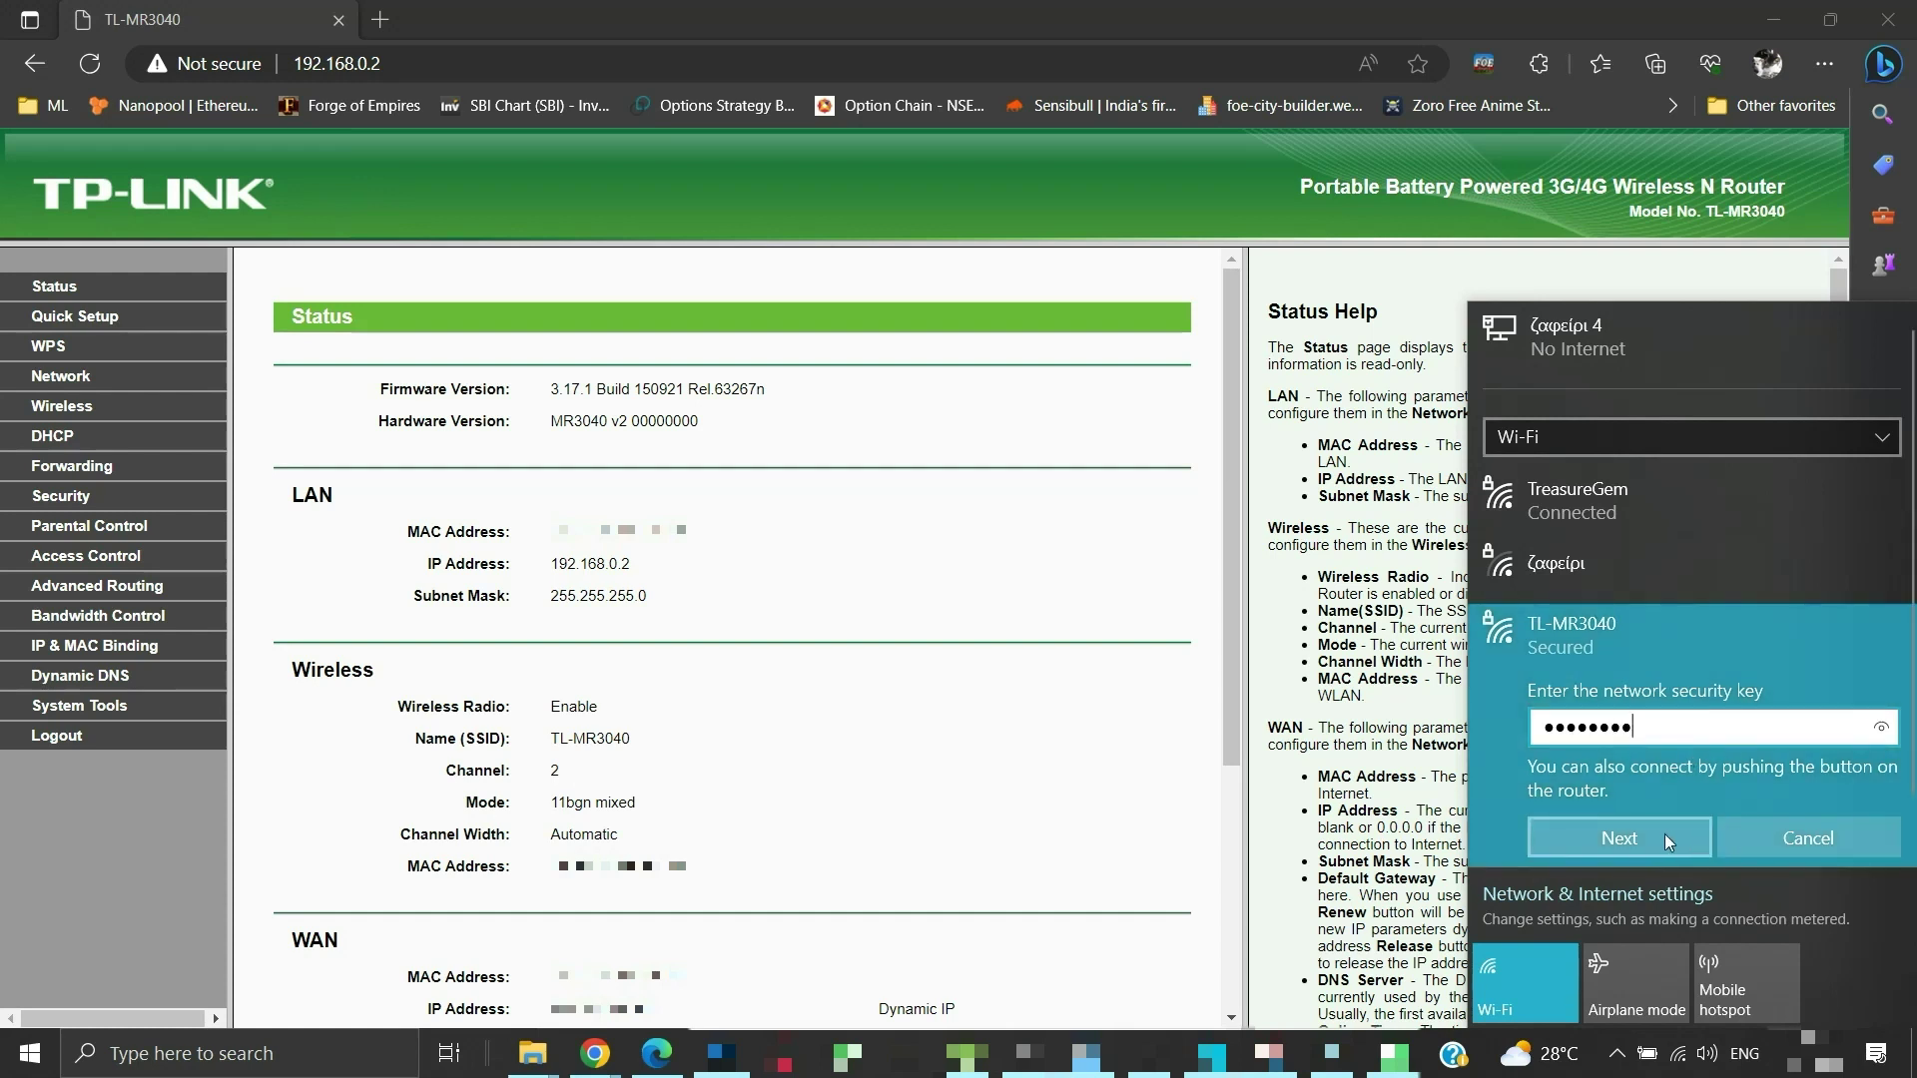
left_click(1659, 835)
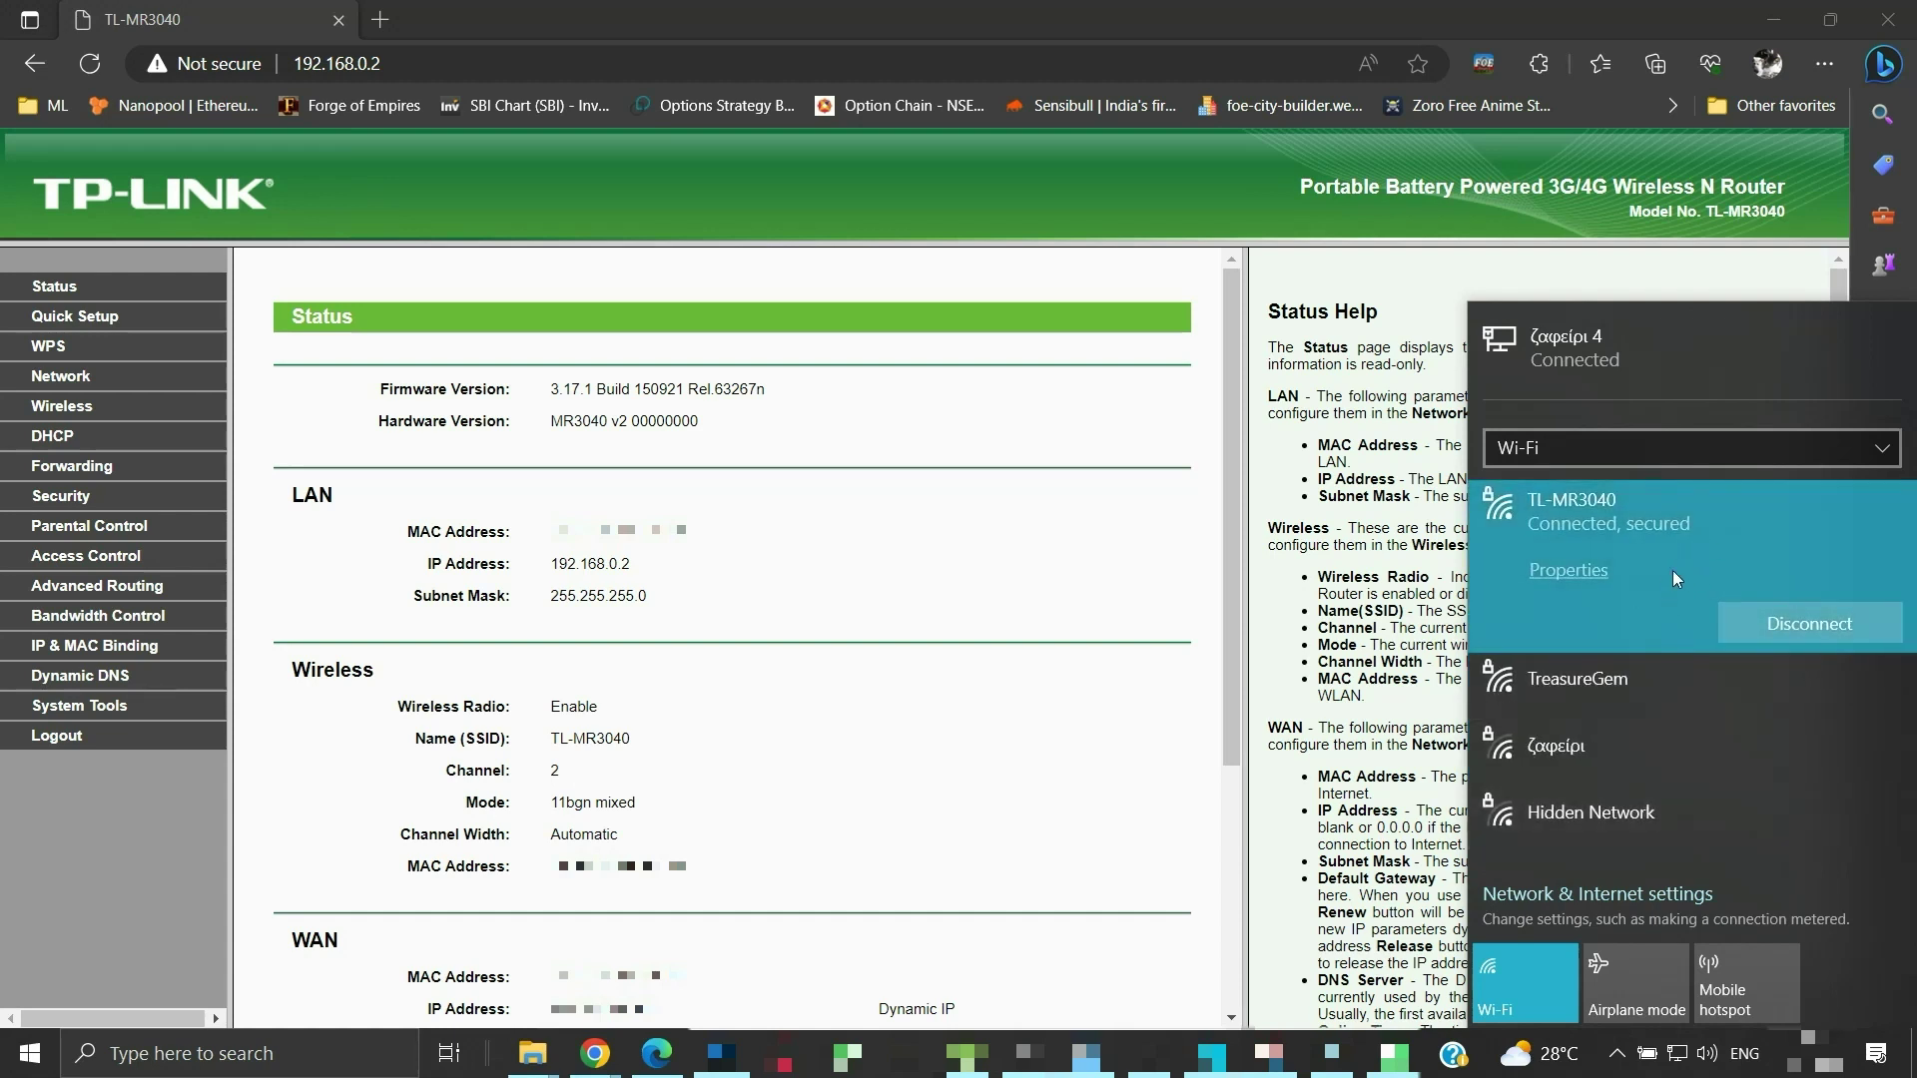
Switch to the Wi-Fi 2 adapter and connect it to TL-MR3040 with the key
left_click(1734, 460)
left_click(1726, 489)
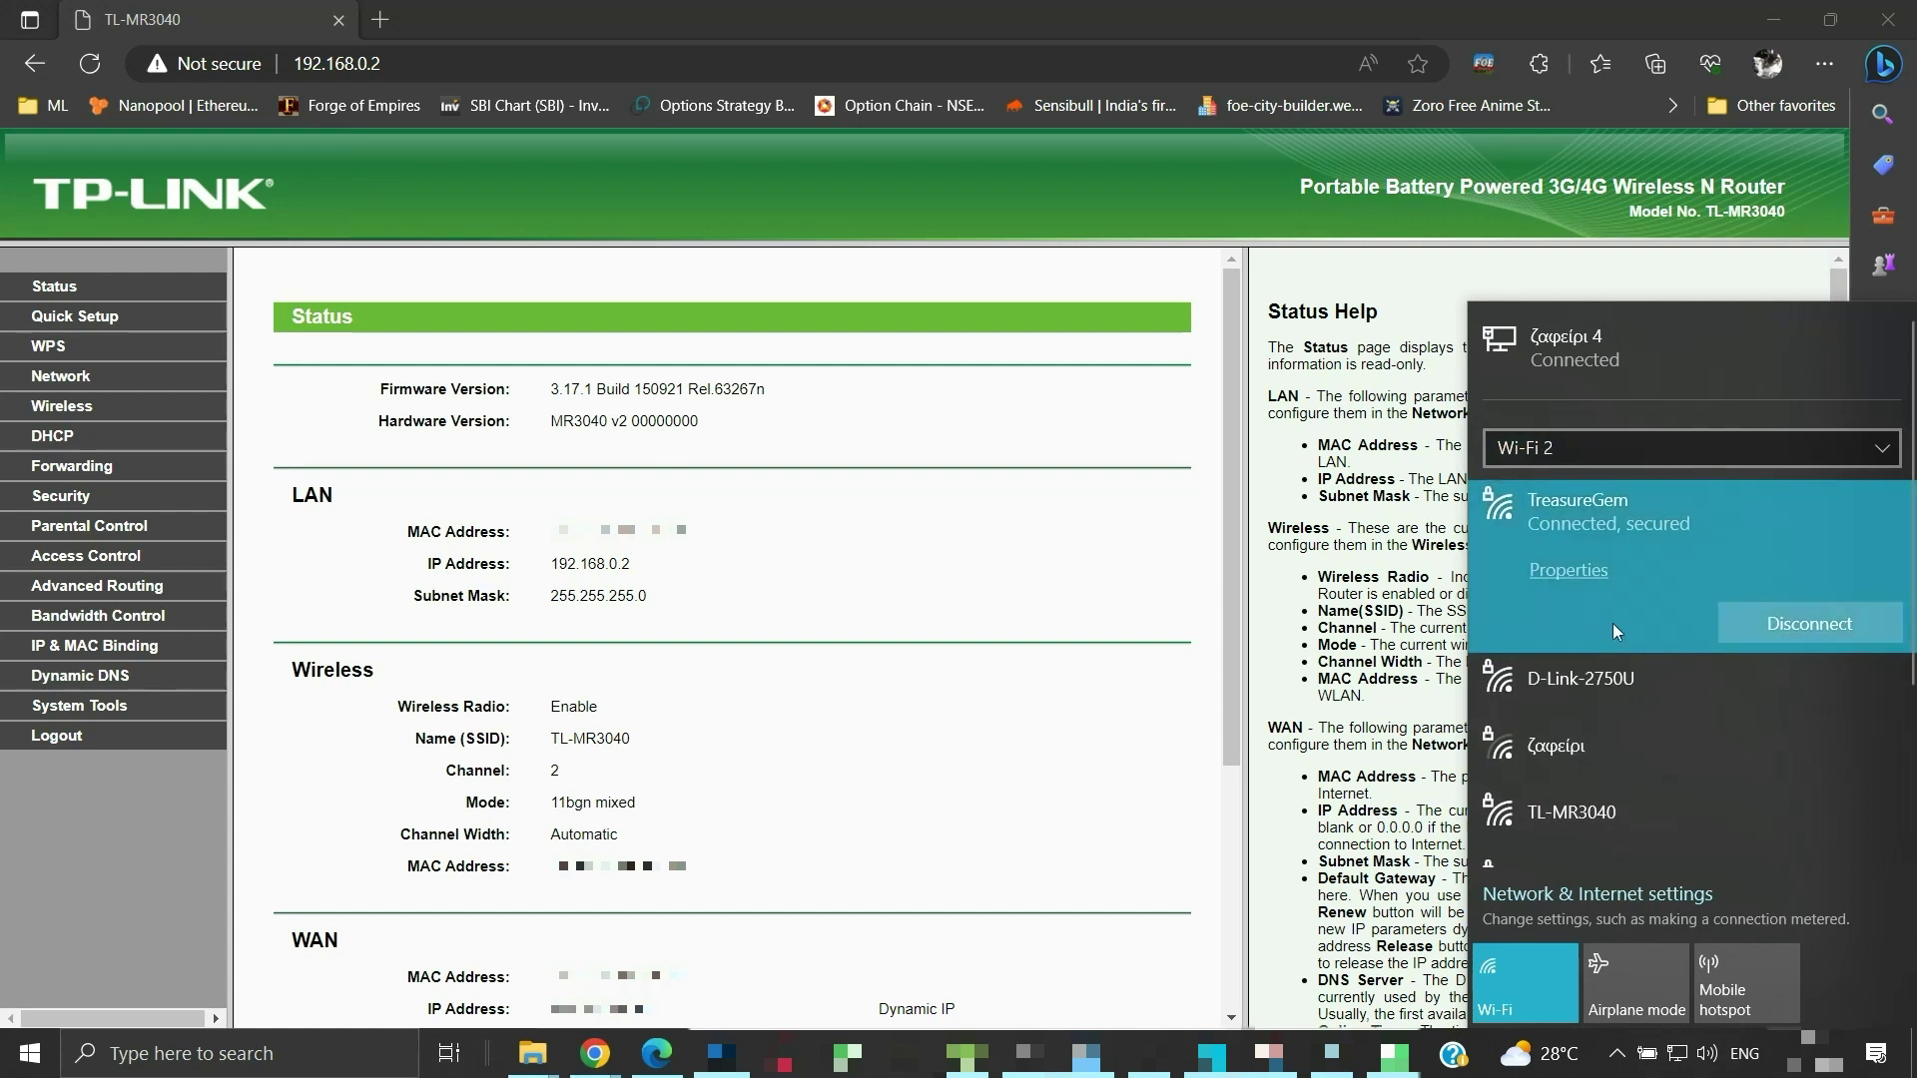
left_click(1593, 810)
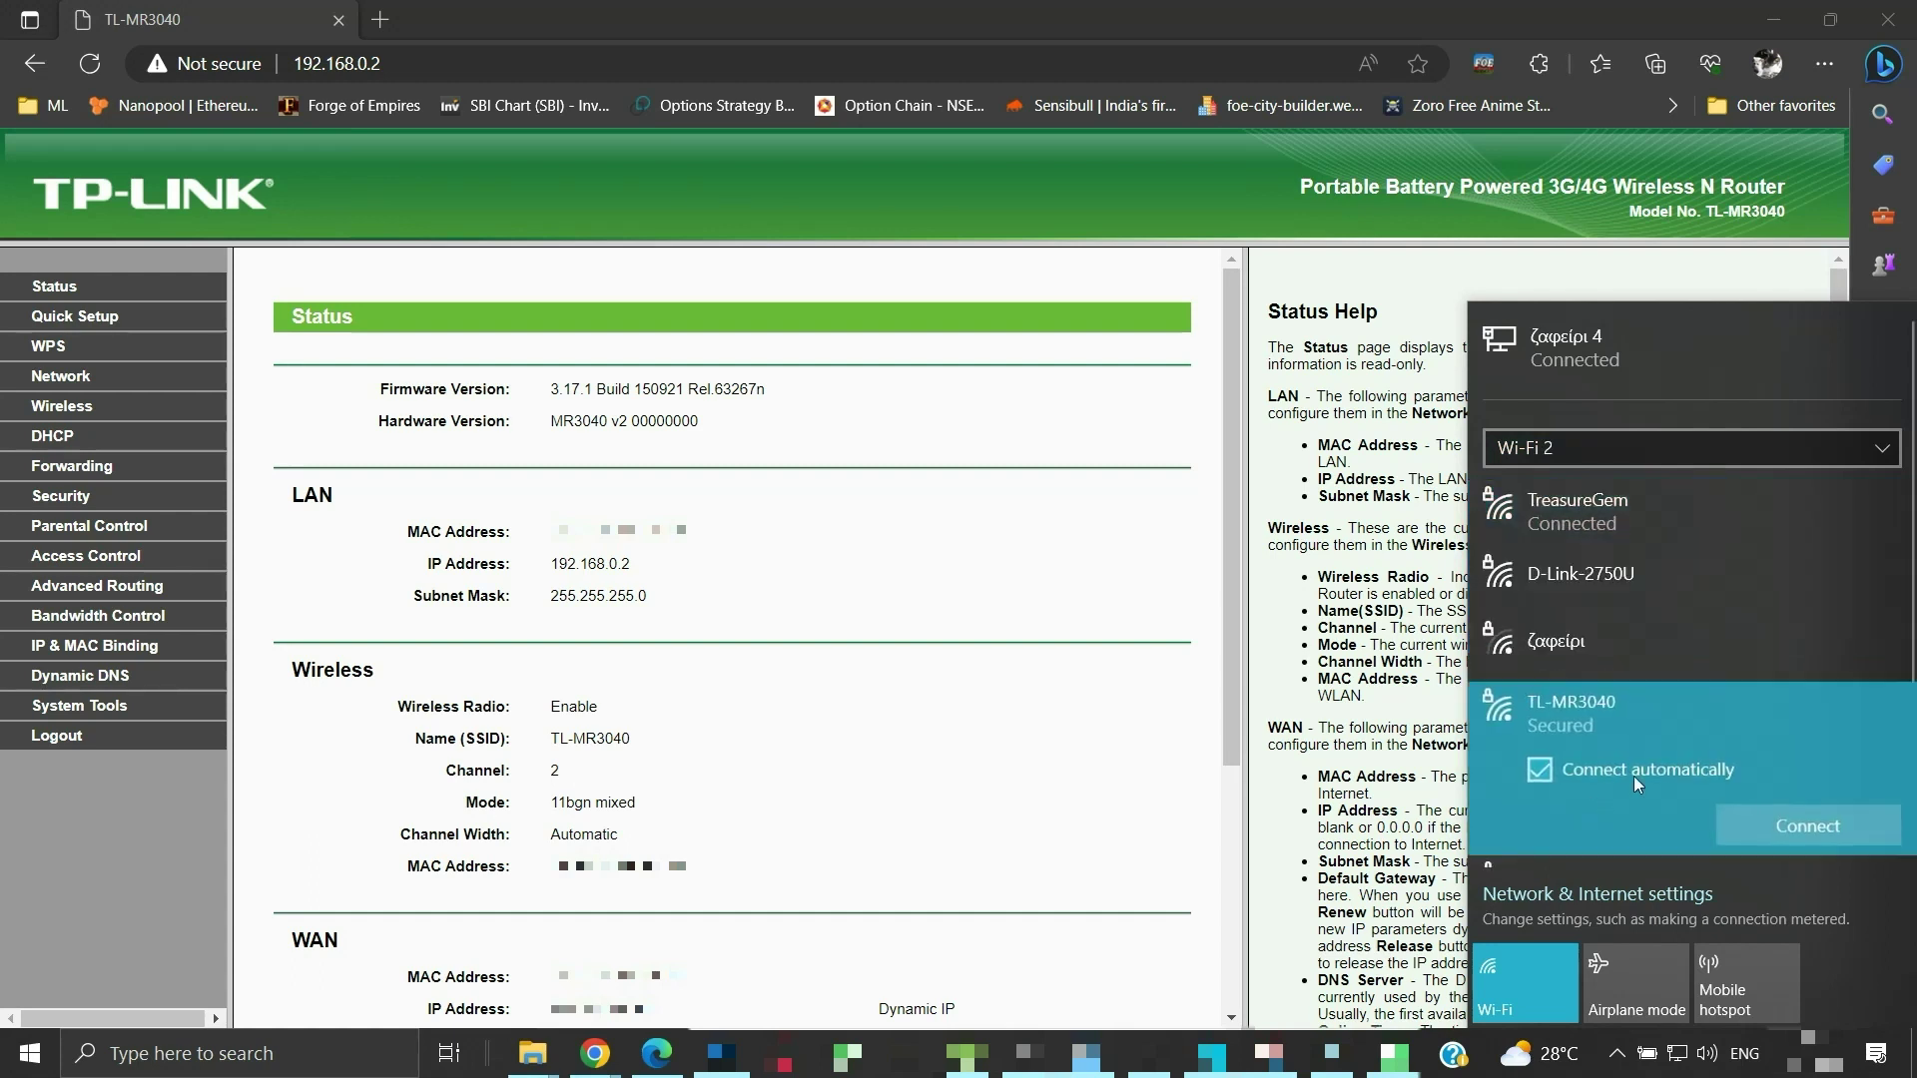
left_click(1808, 825)
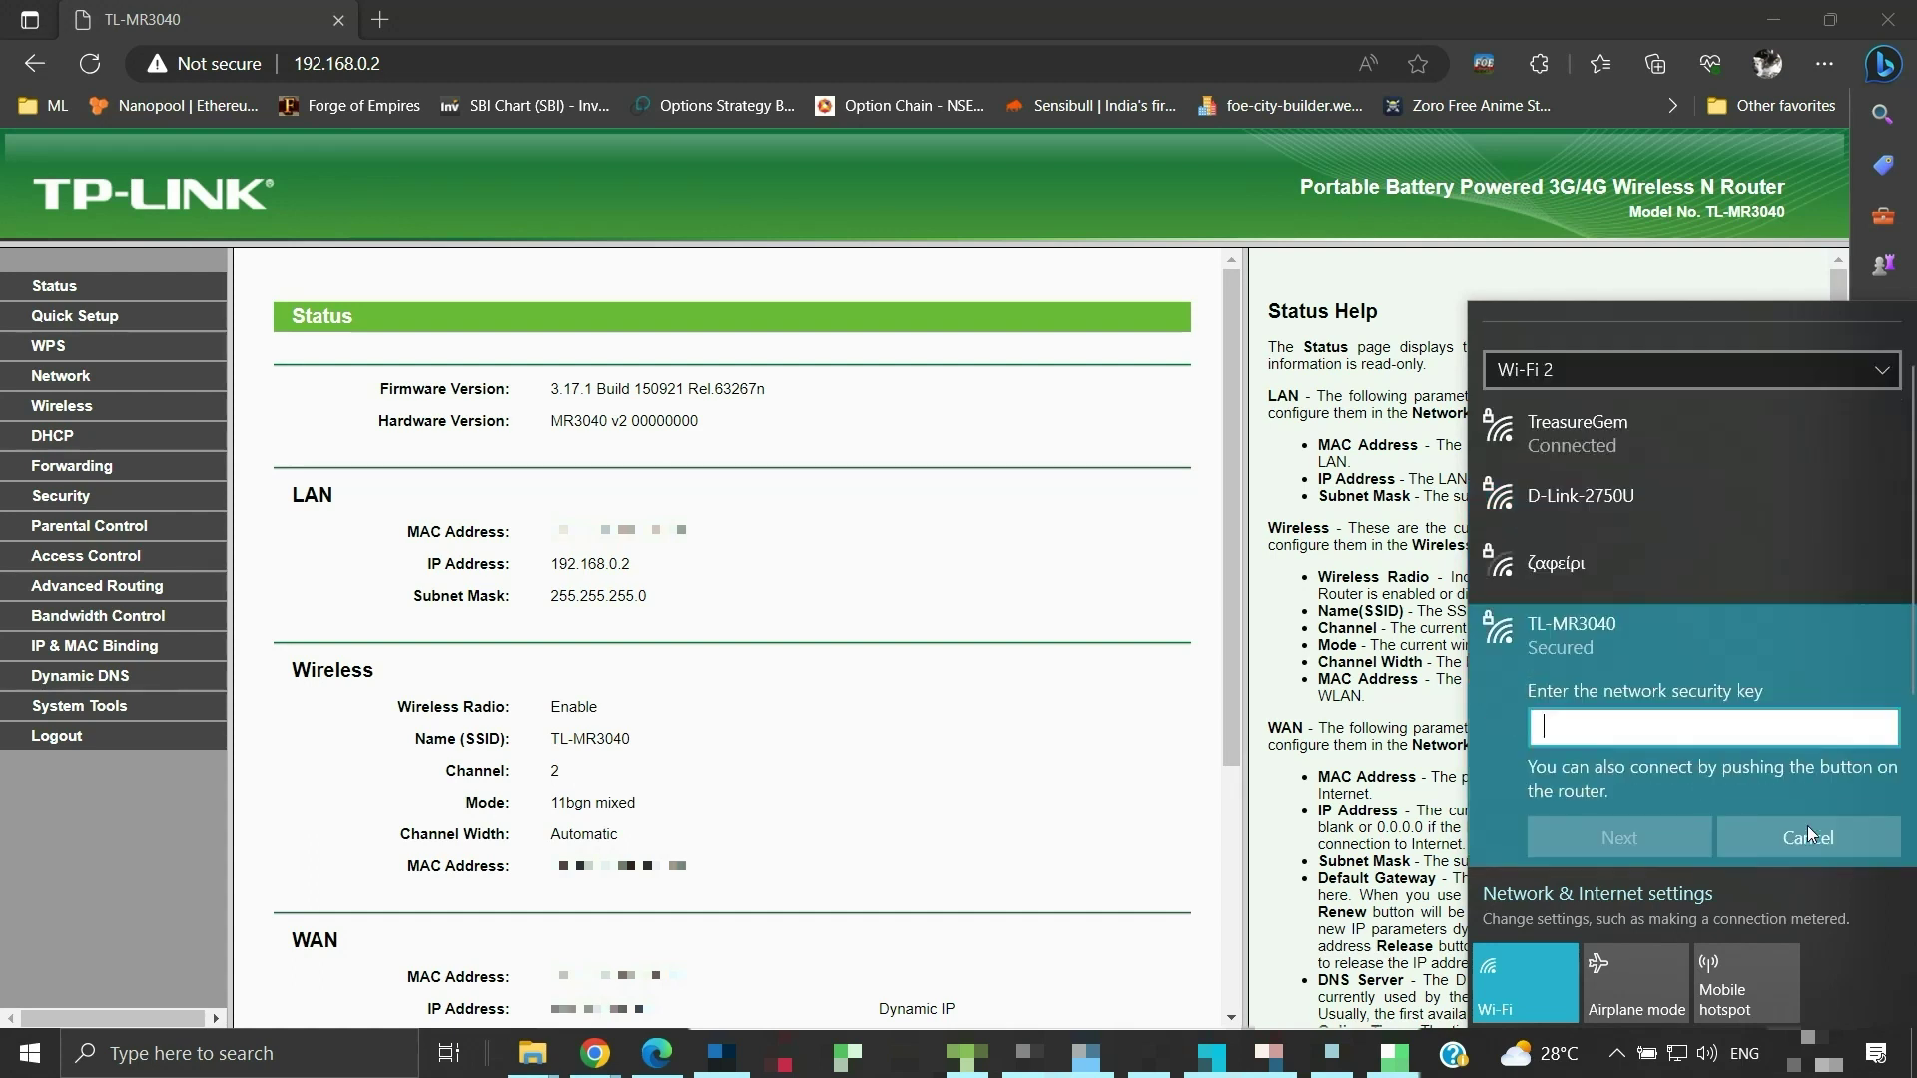
type("•••")
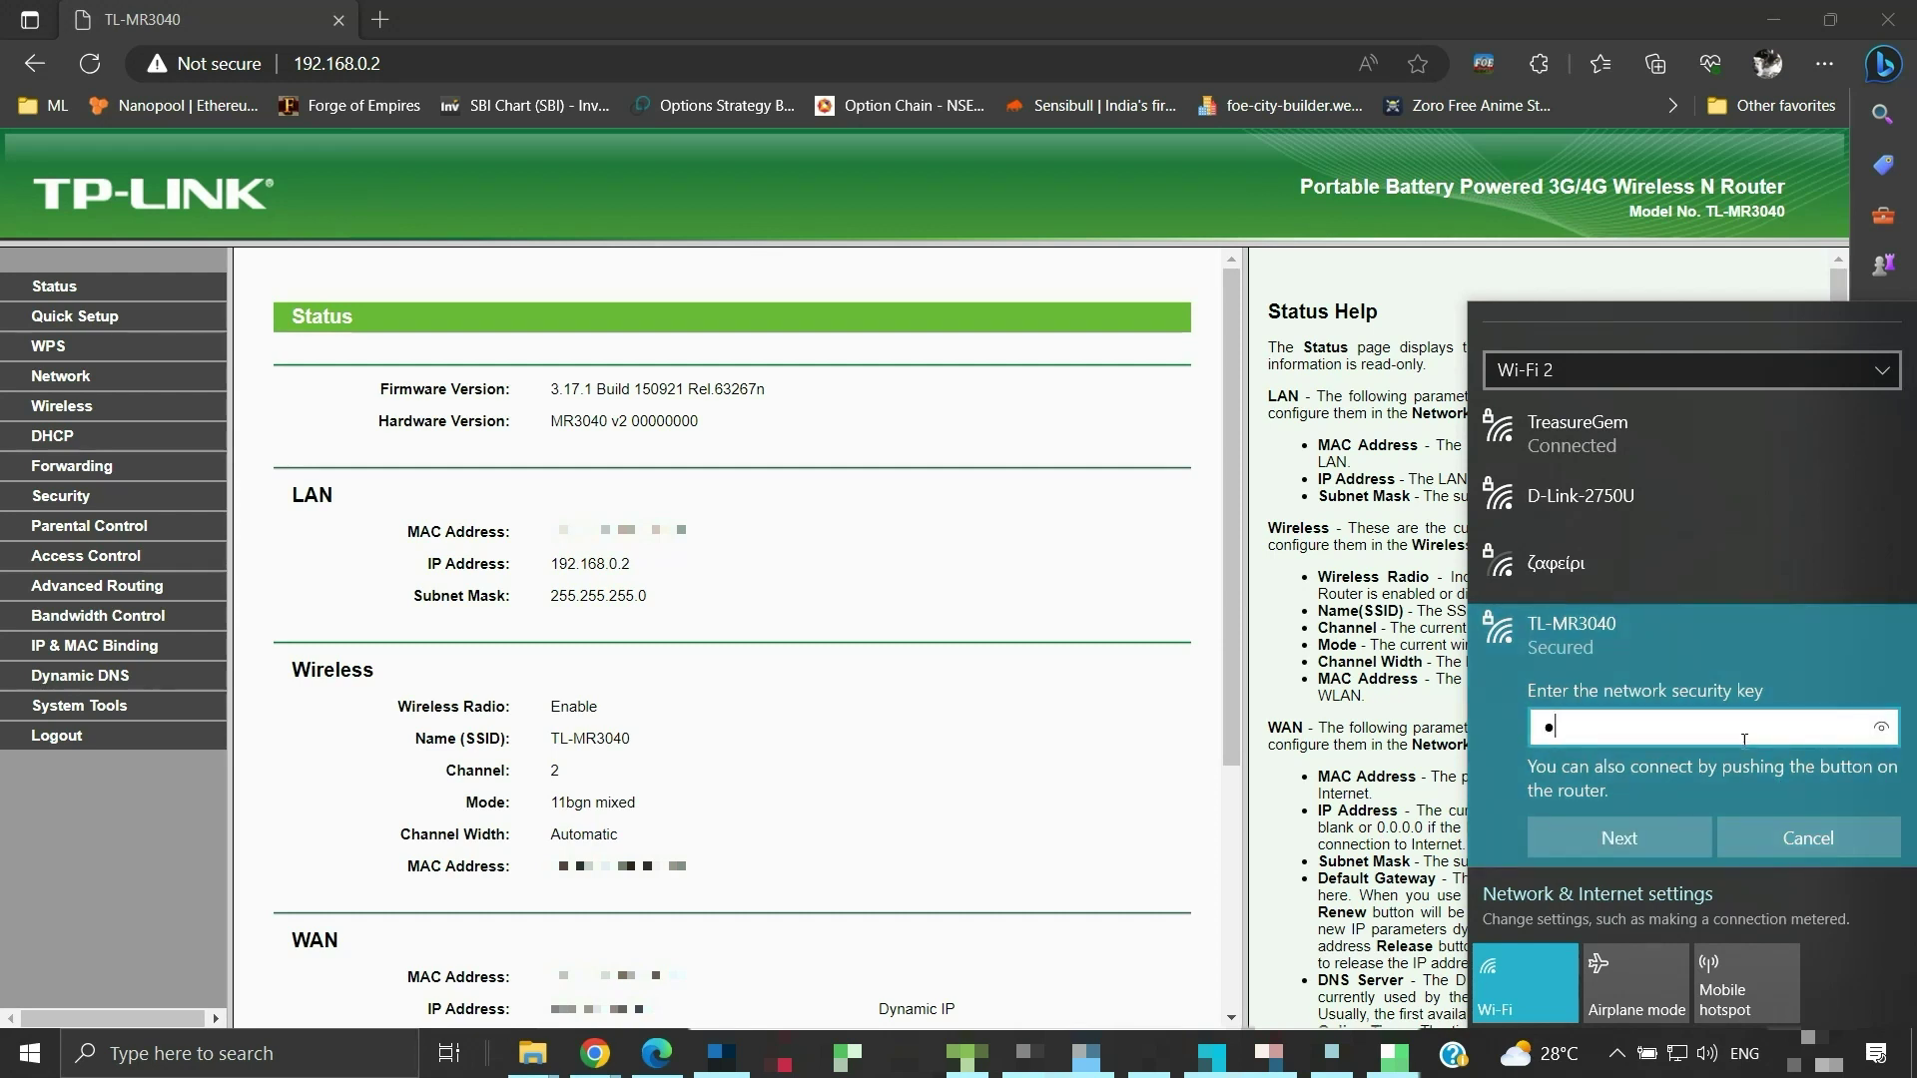
type("•••••")
left_click(1645, 832)
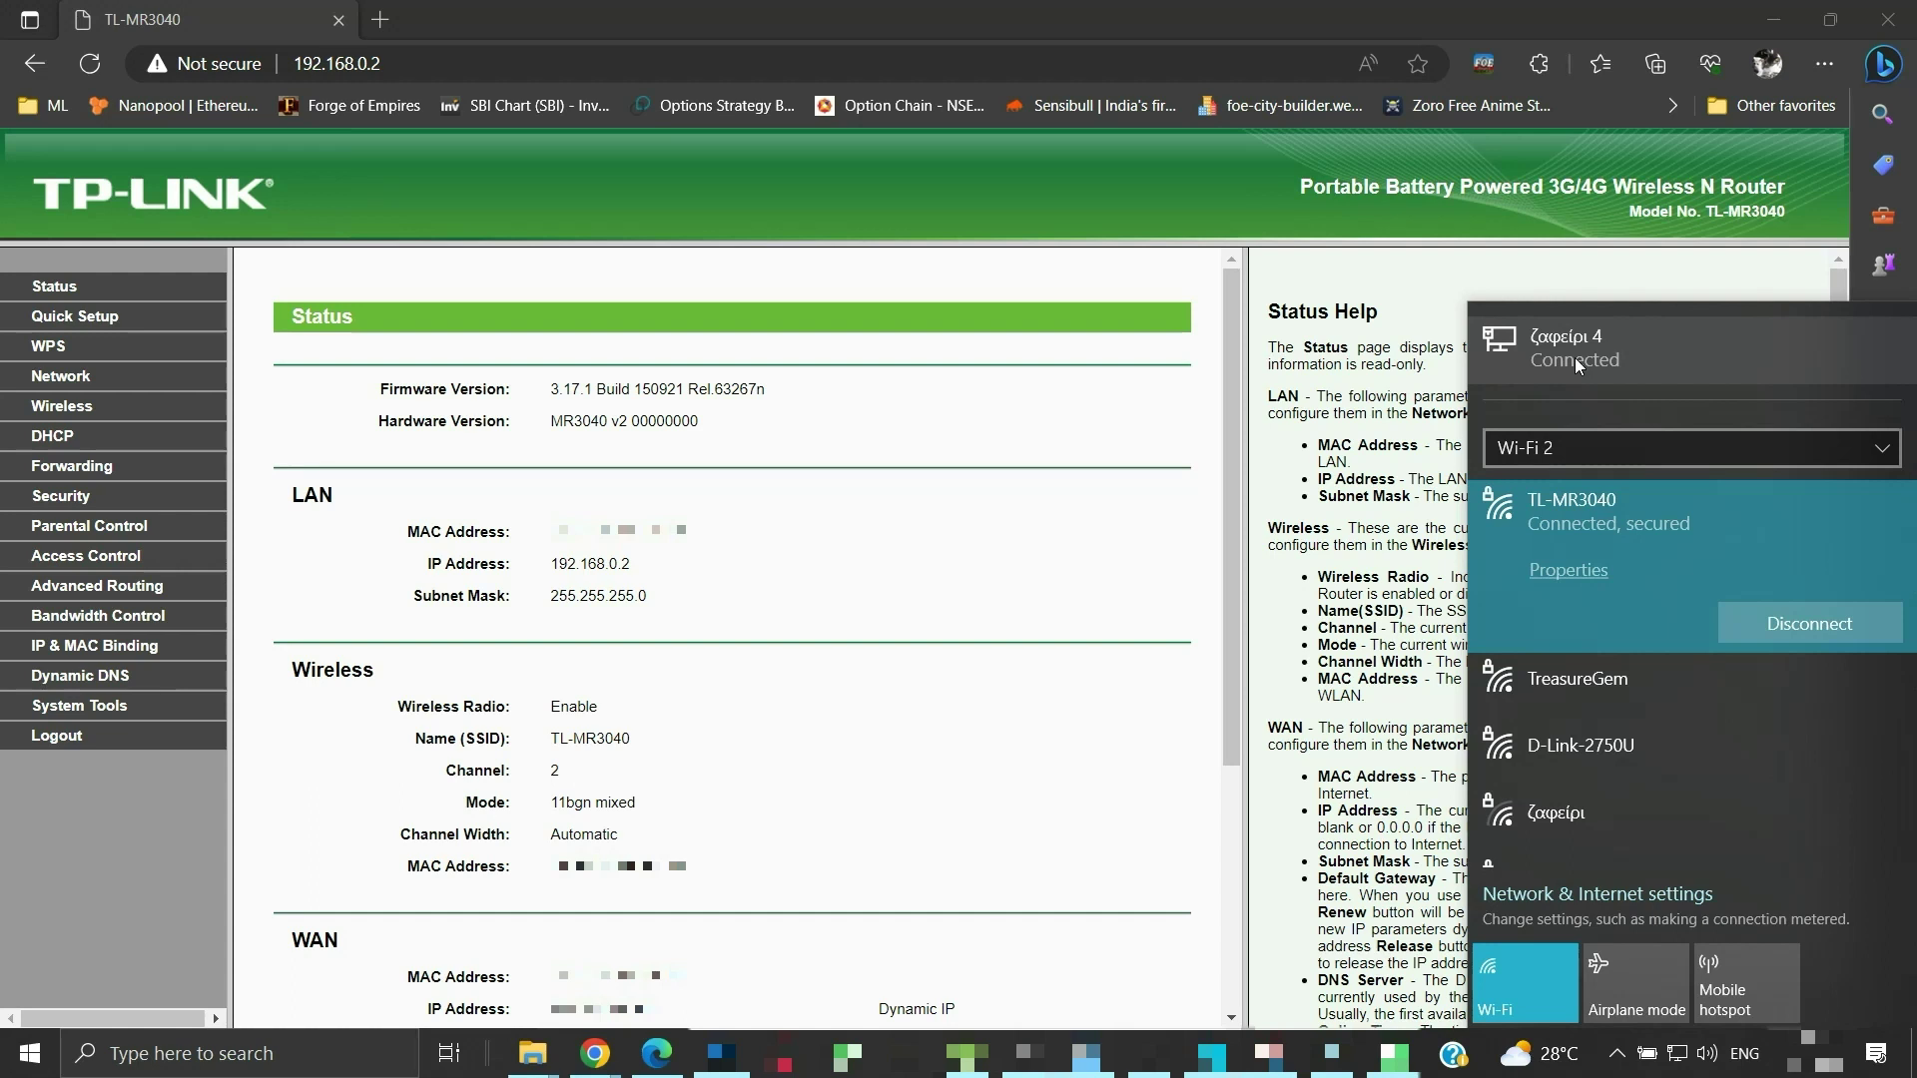
Check both adapters' connection status, ending on Wi-Fi 2, and close the network panel
scroll(1573, 357, "down", 1)
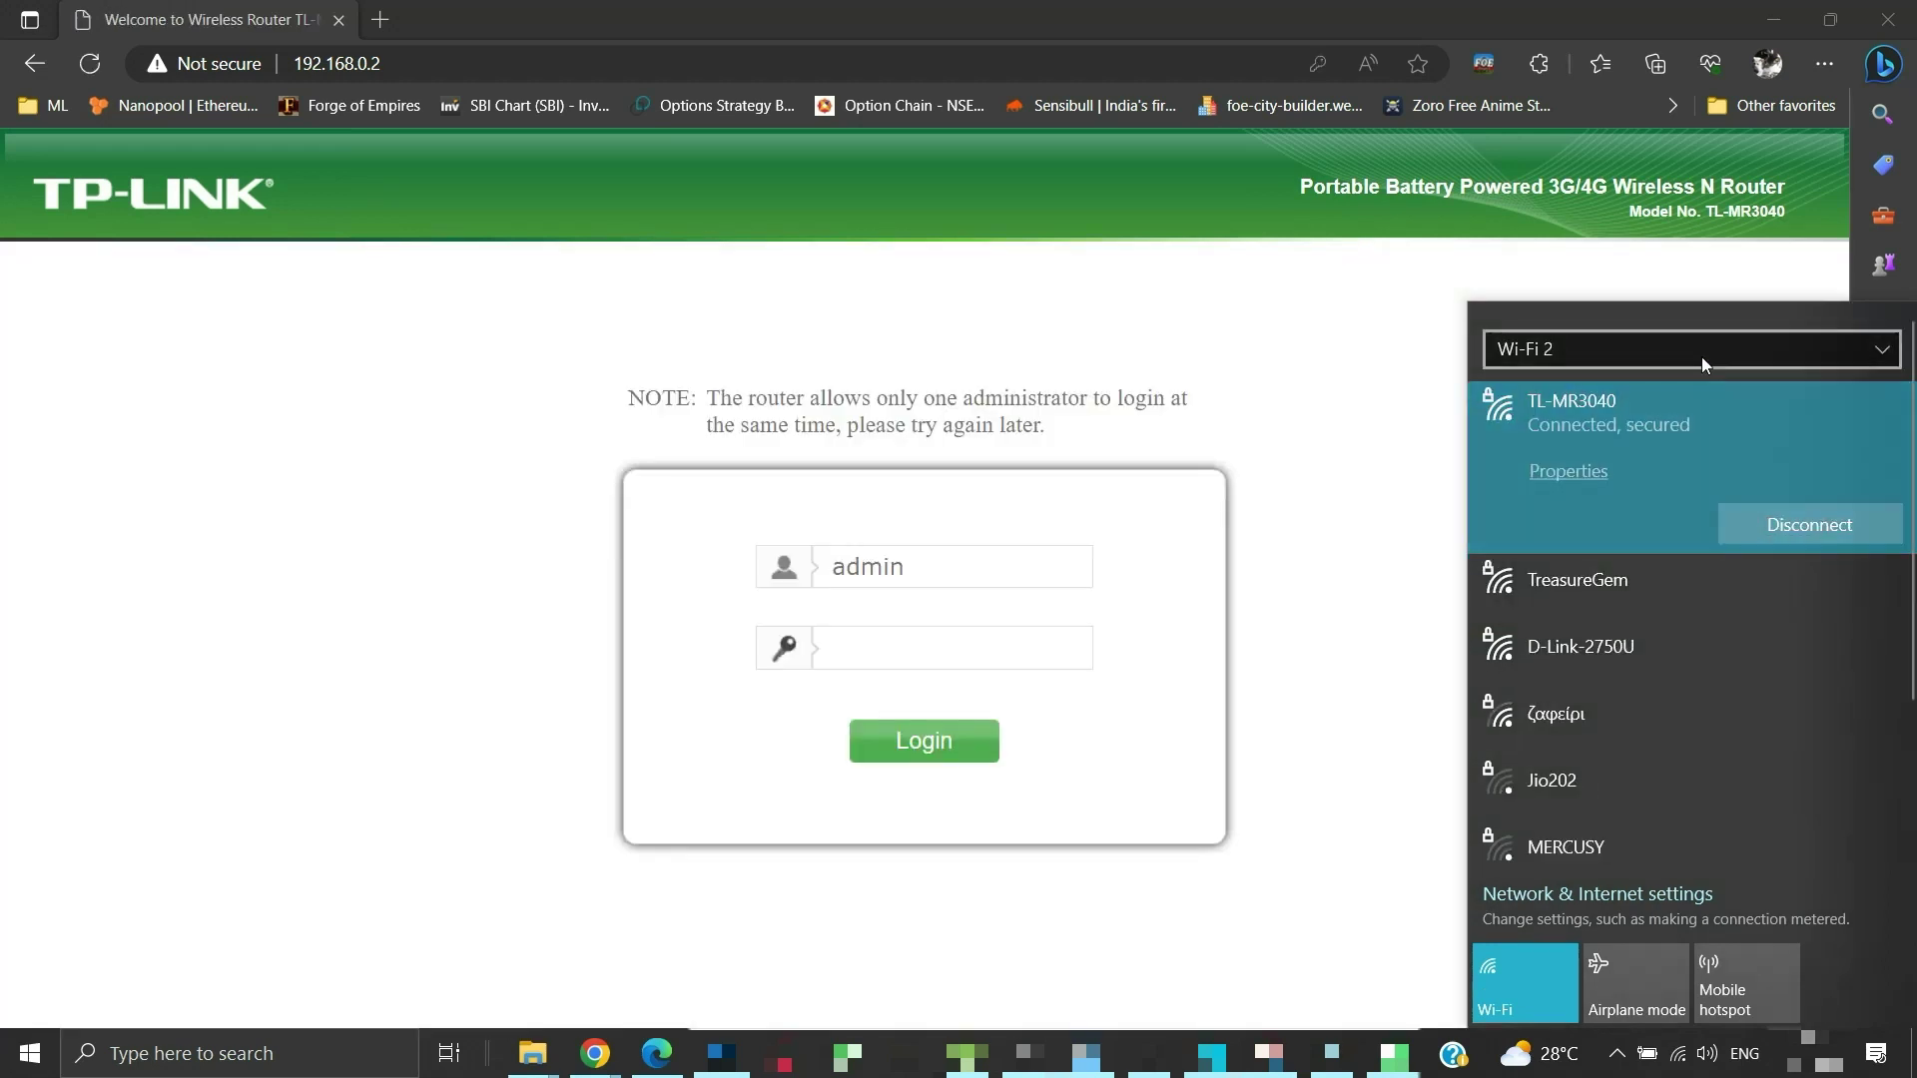
left_click(1700, 349)
left_click(1696, 316)
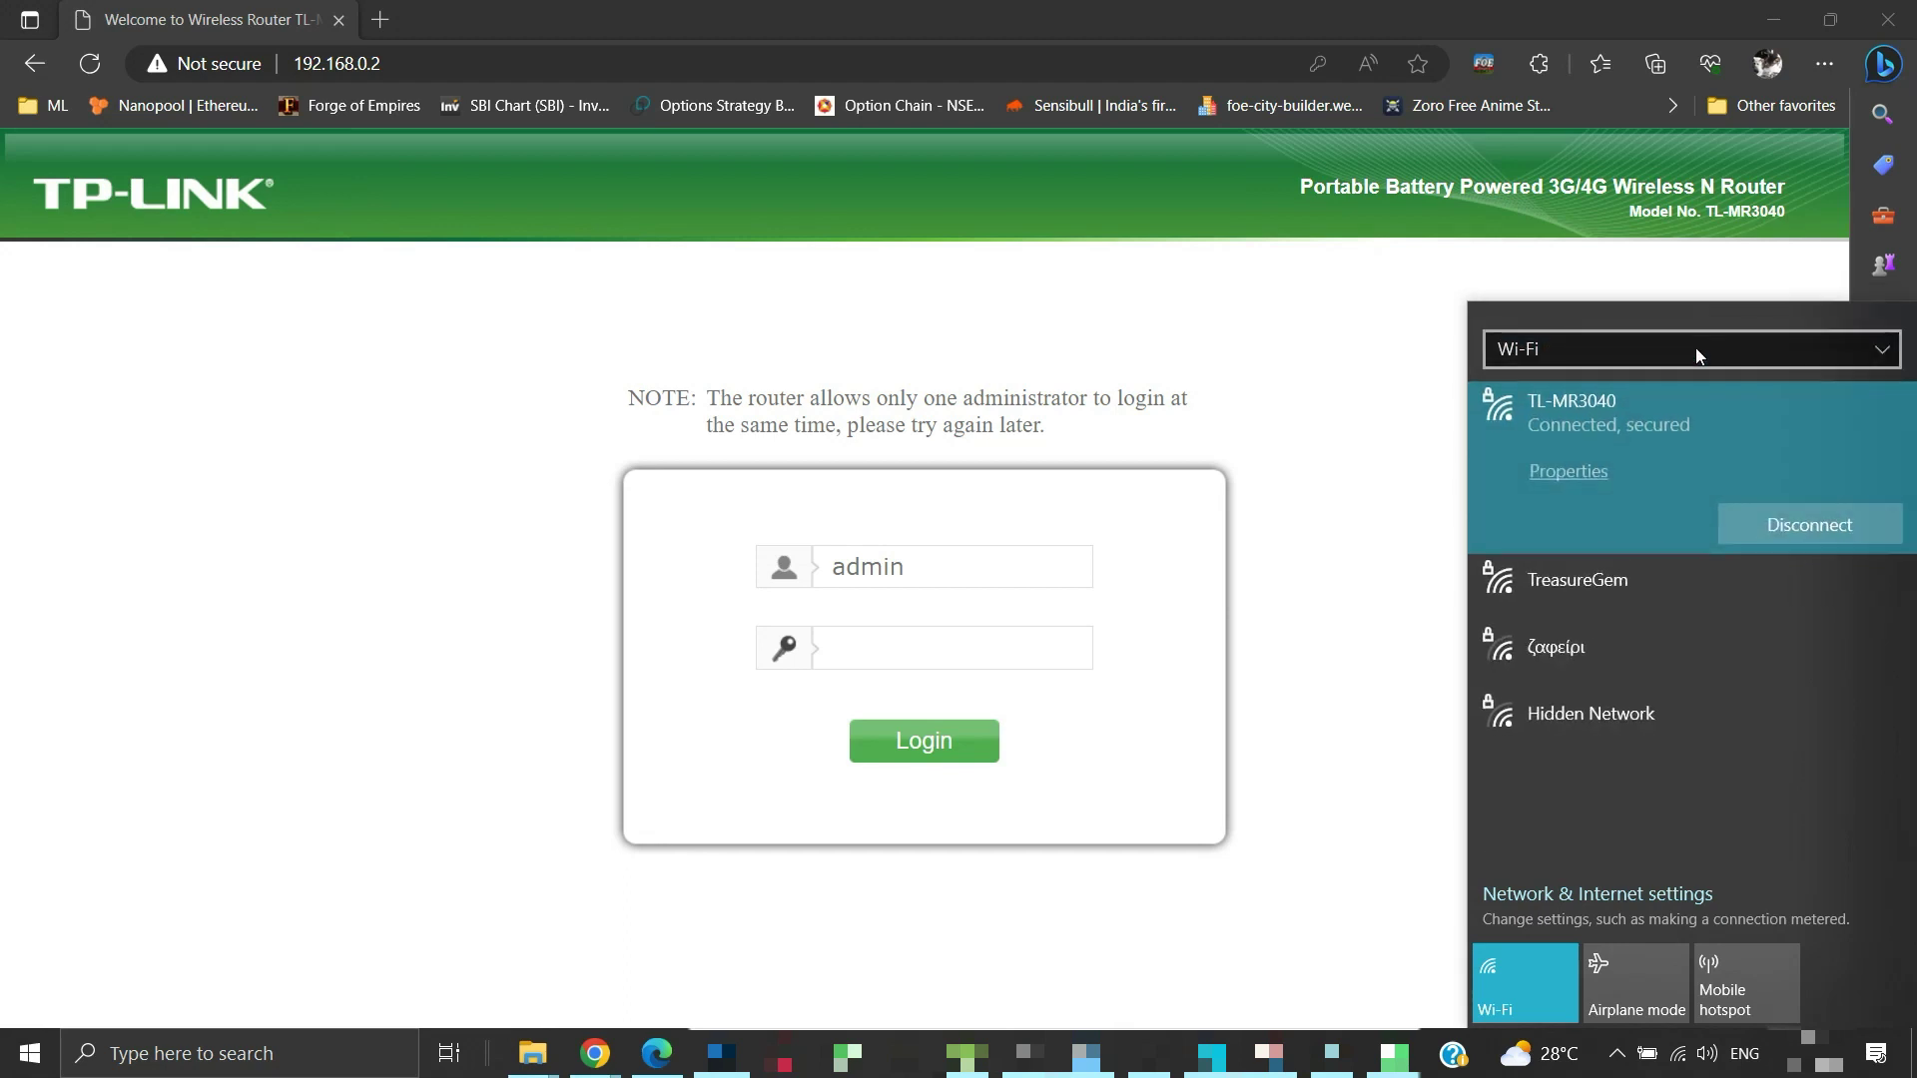
left_click(1695, 347)
left_click(1695, 399)
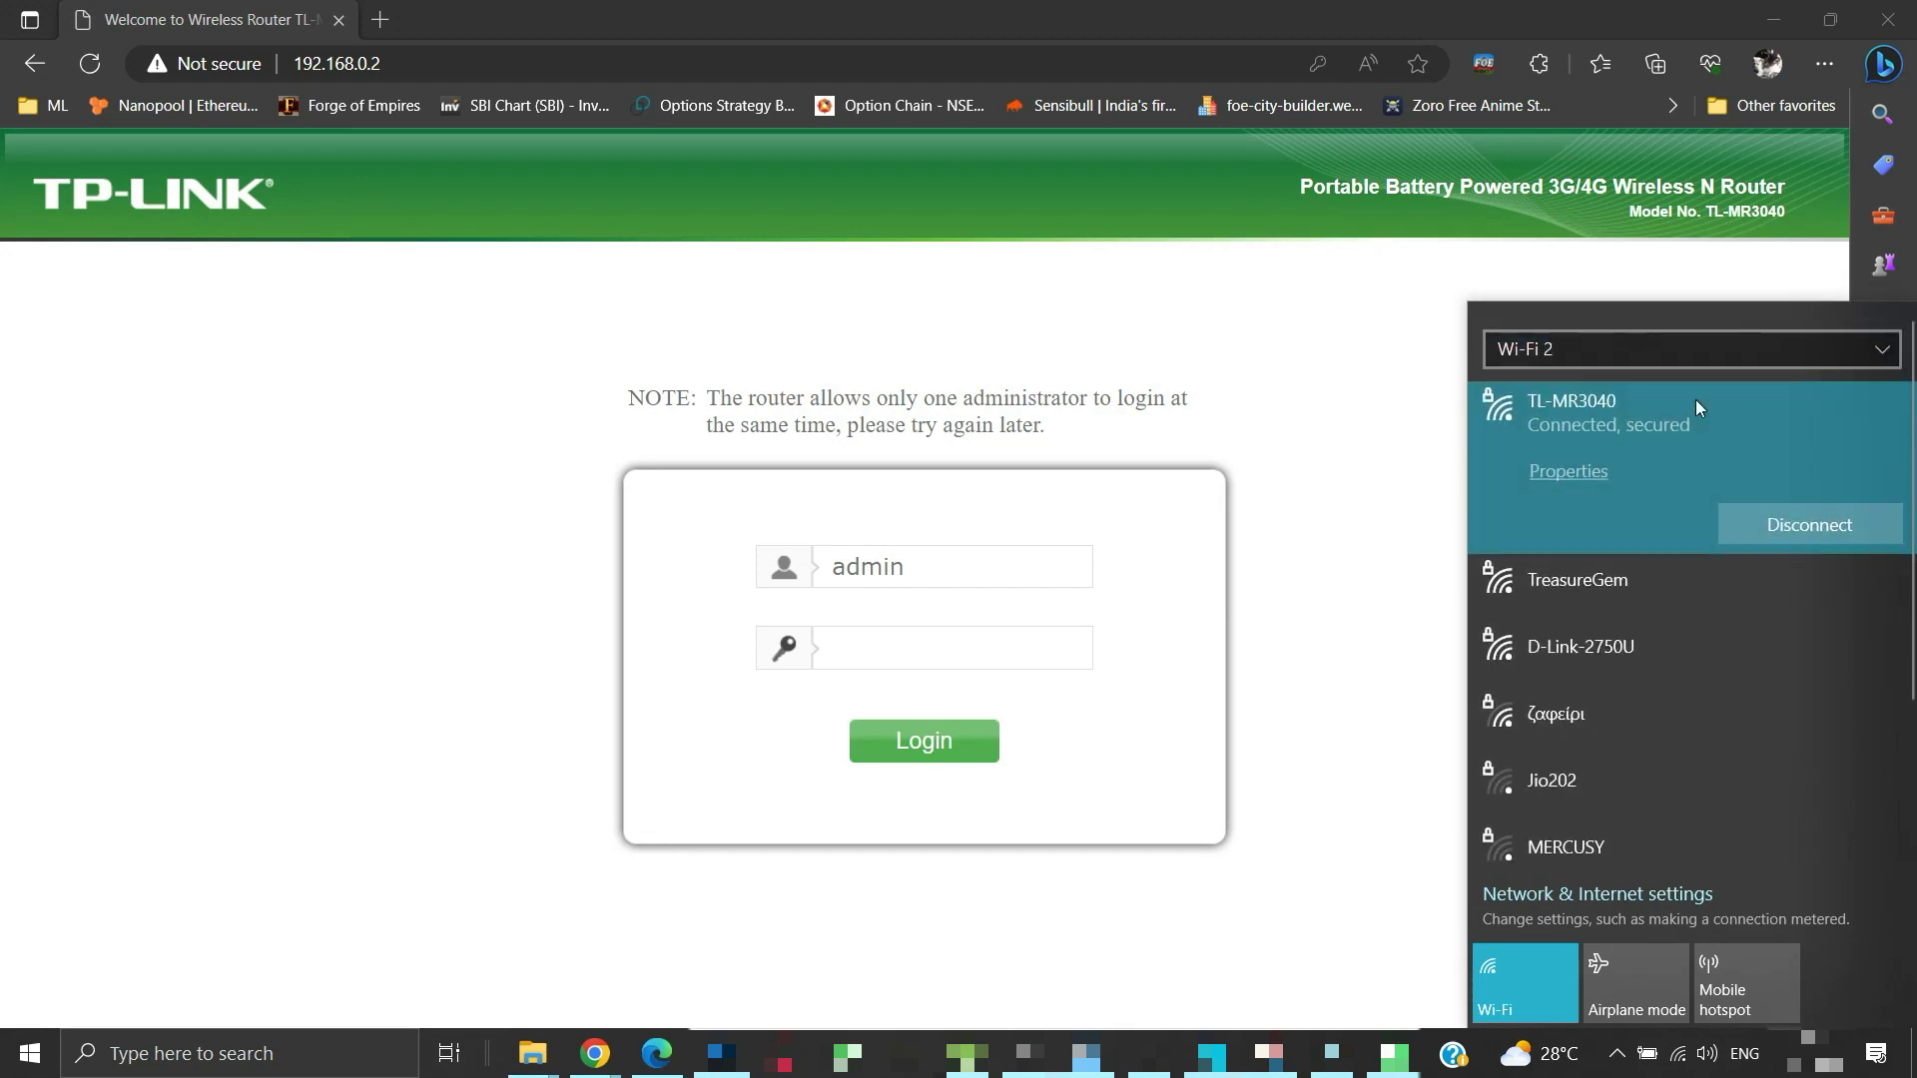
left_click(1041, 705)
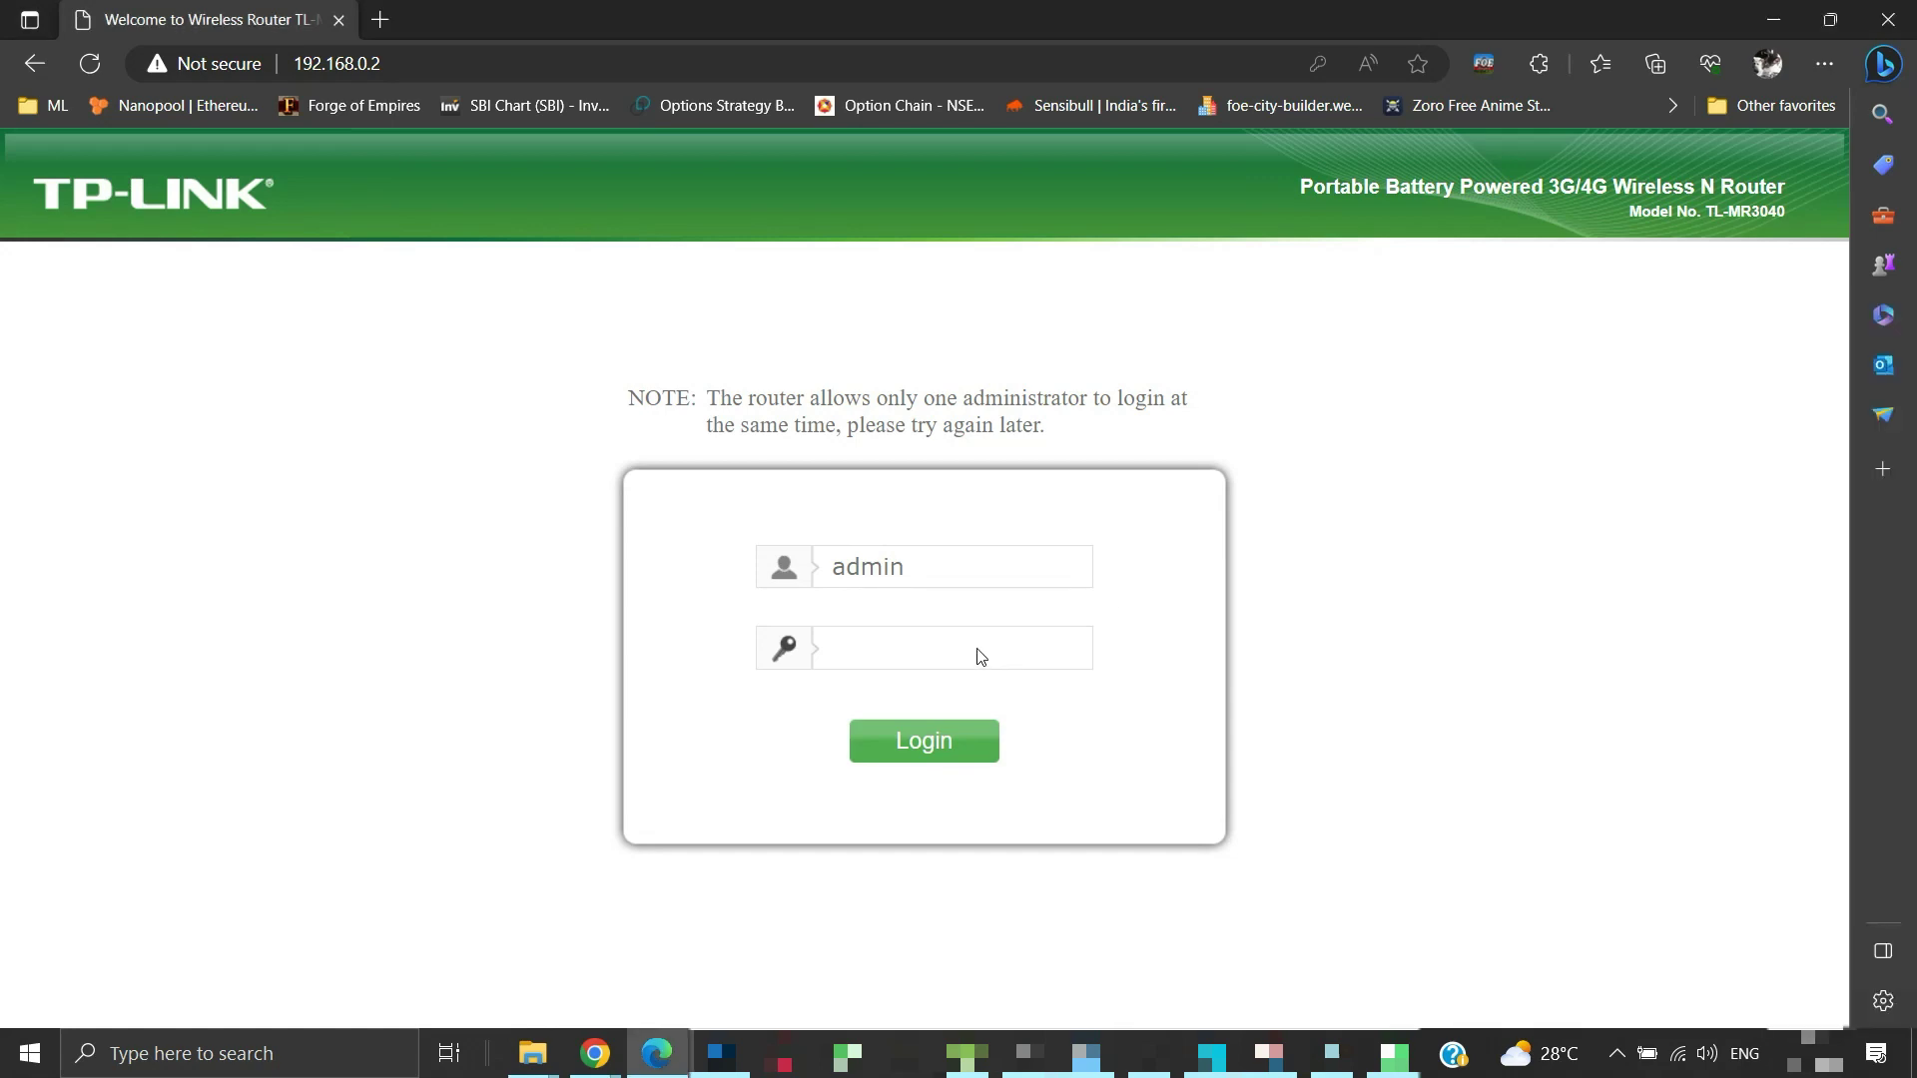
Open google.com in a new Edge tab
key("ctrl+t")
left_click(422, 66)
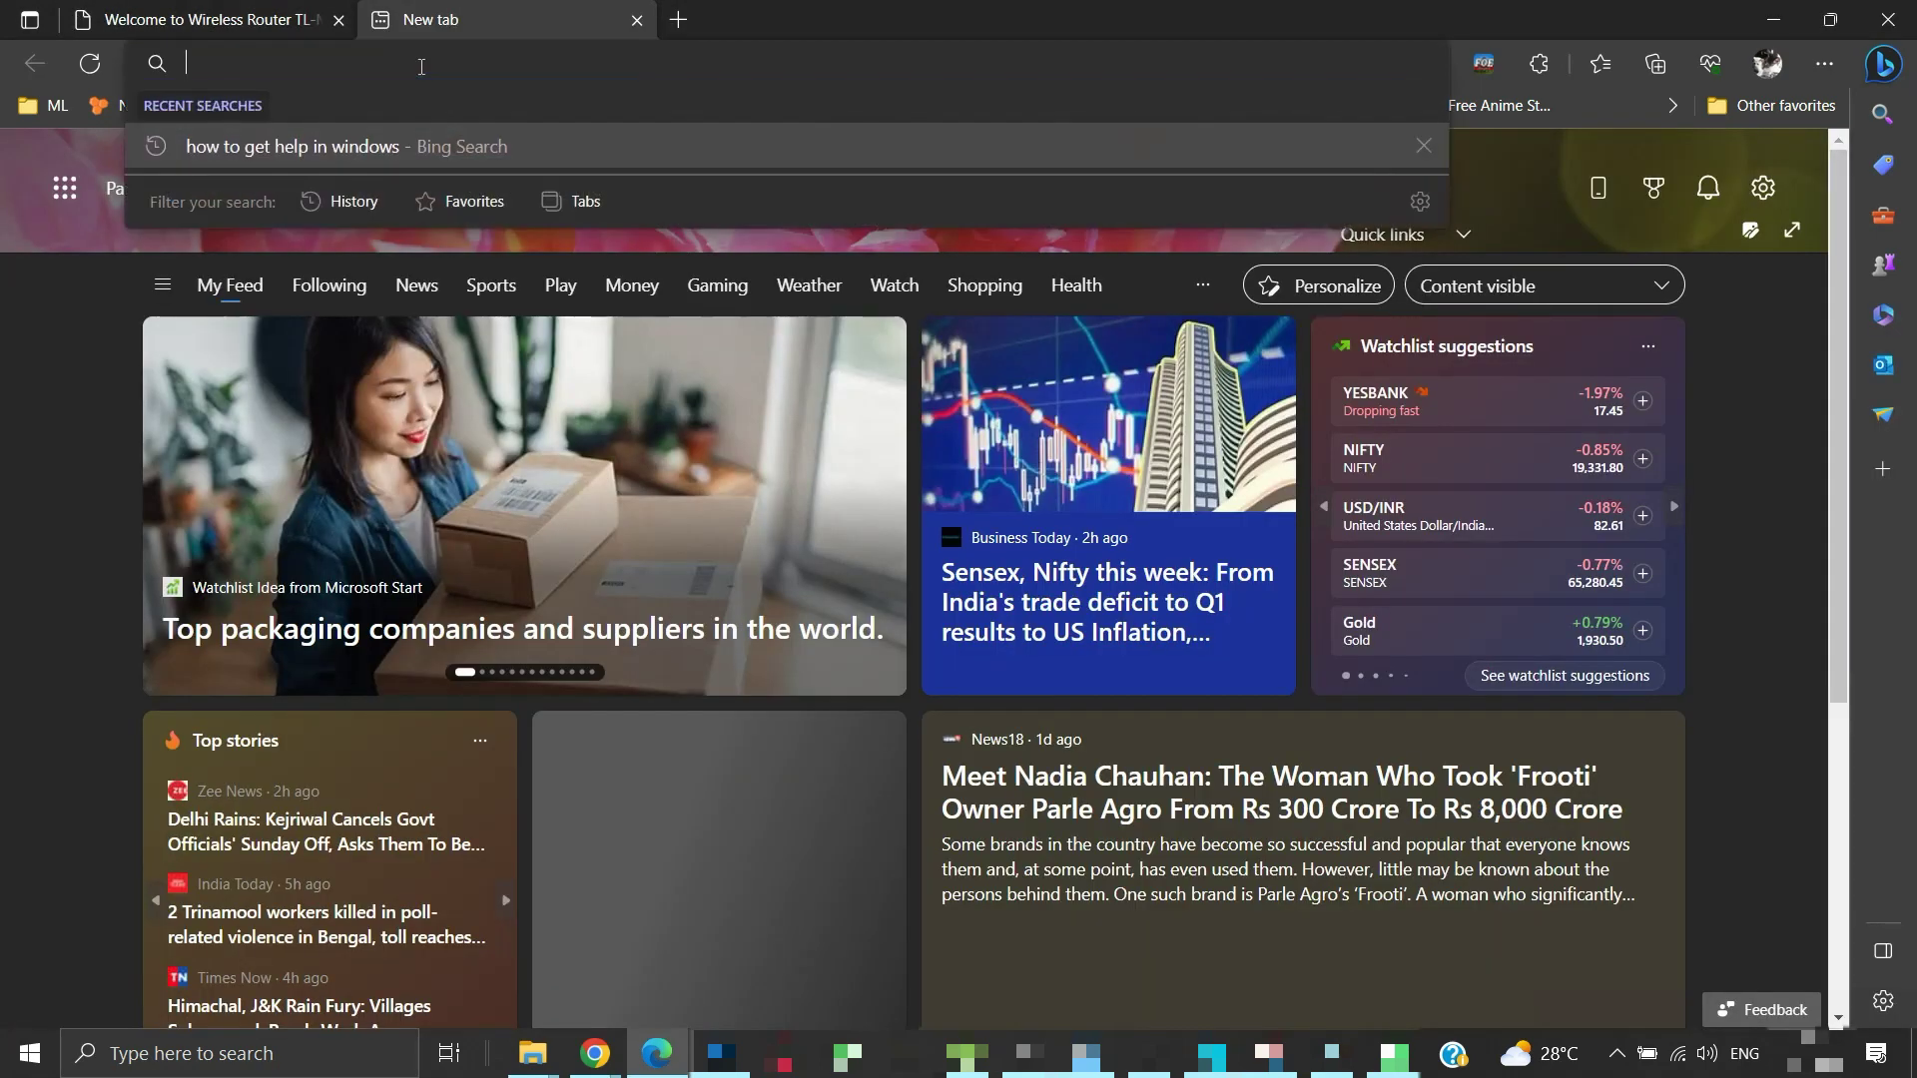
type("goog")
key("Return")
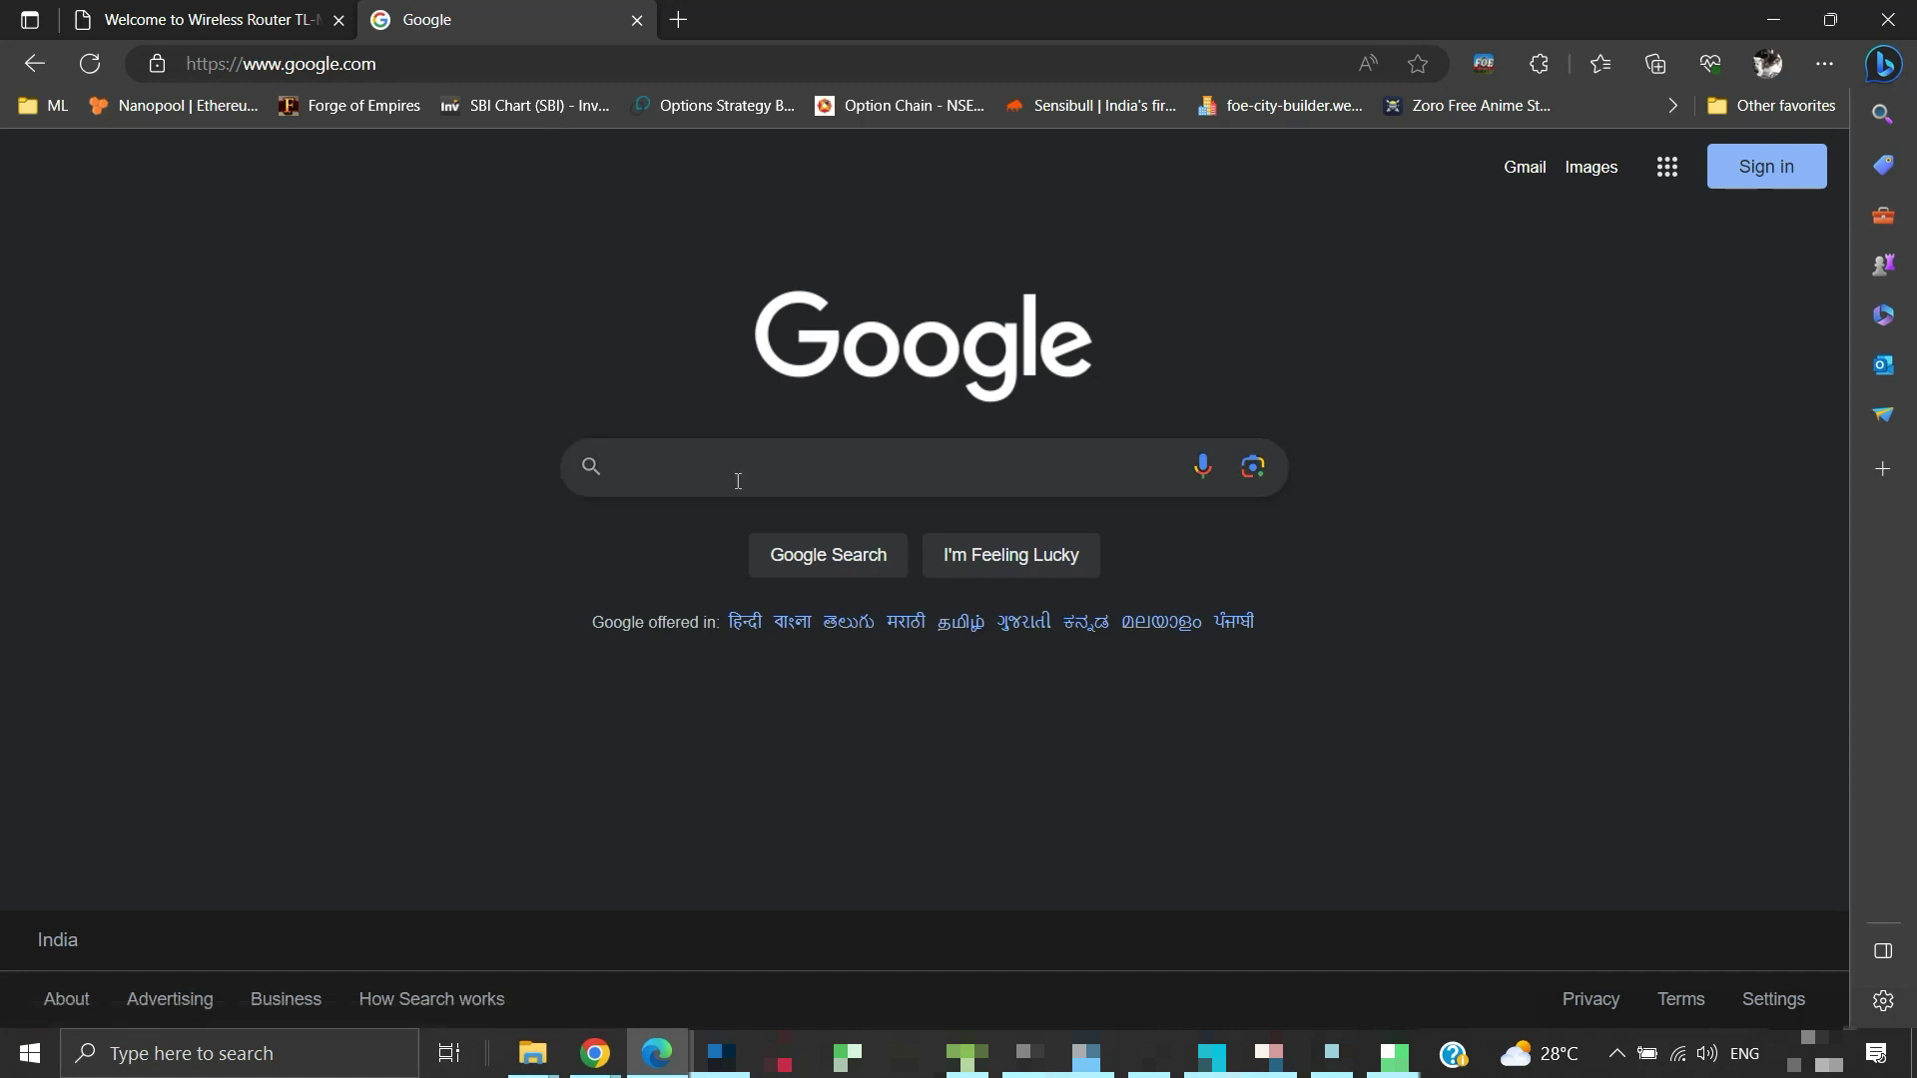
Search Google for 'cats' and show the image results
left_click(738, 481)
type("cats")
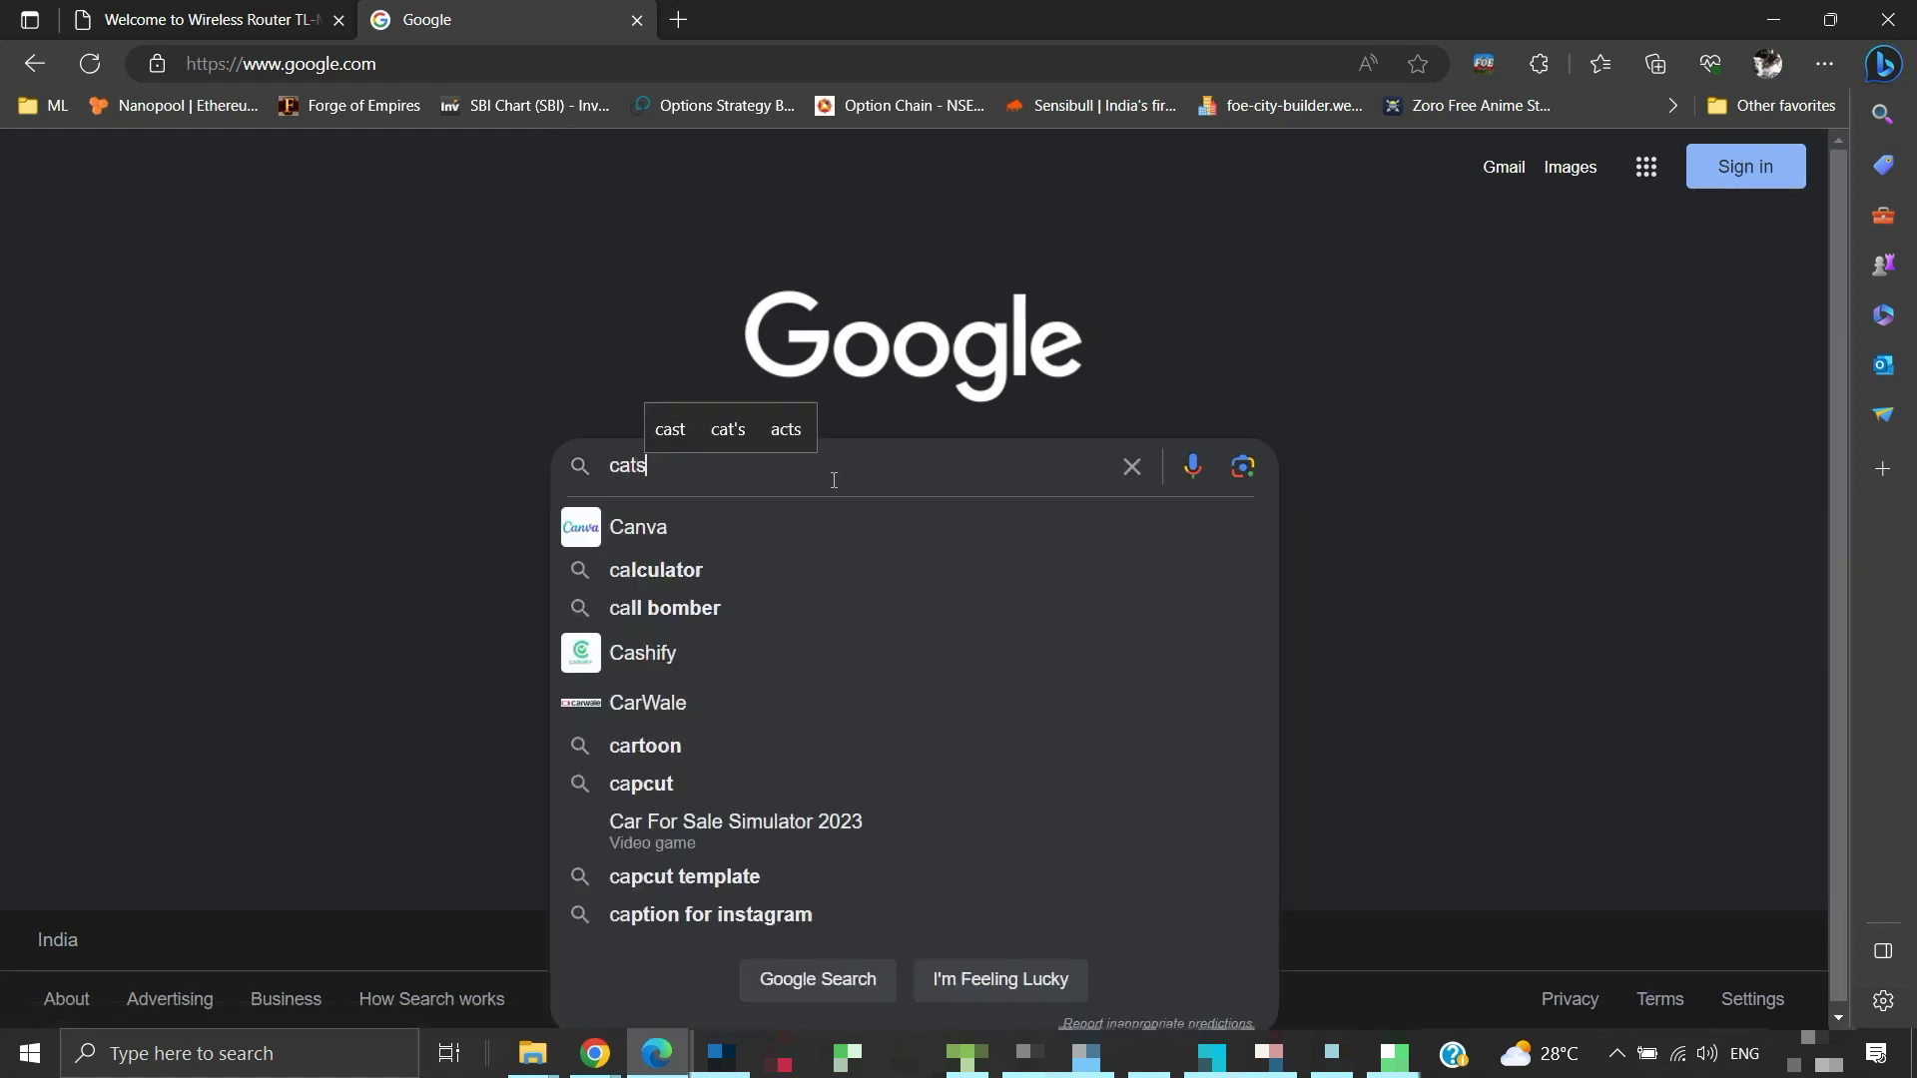
key("Return")
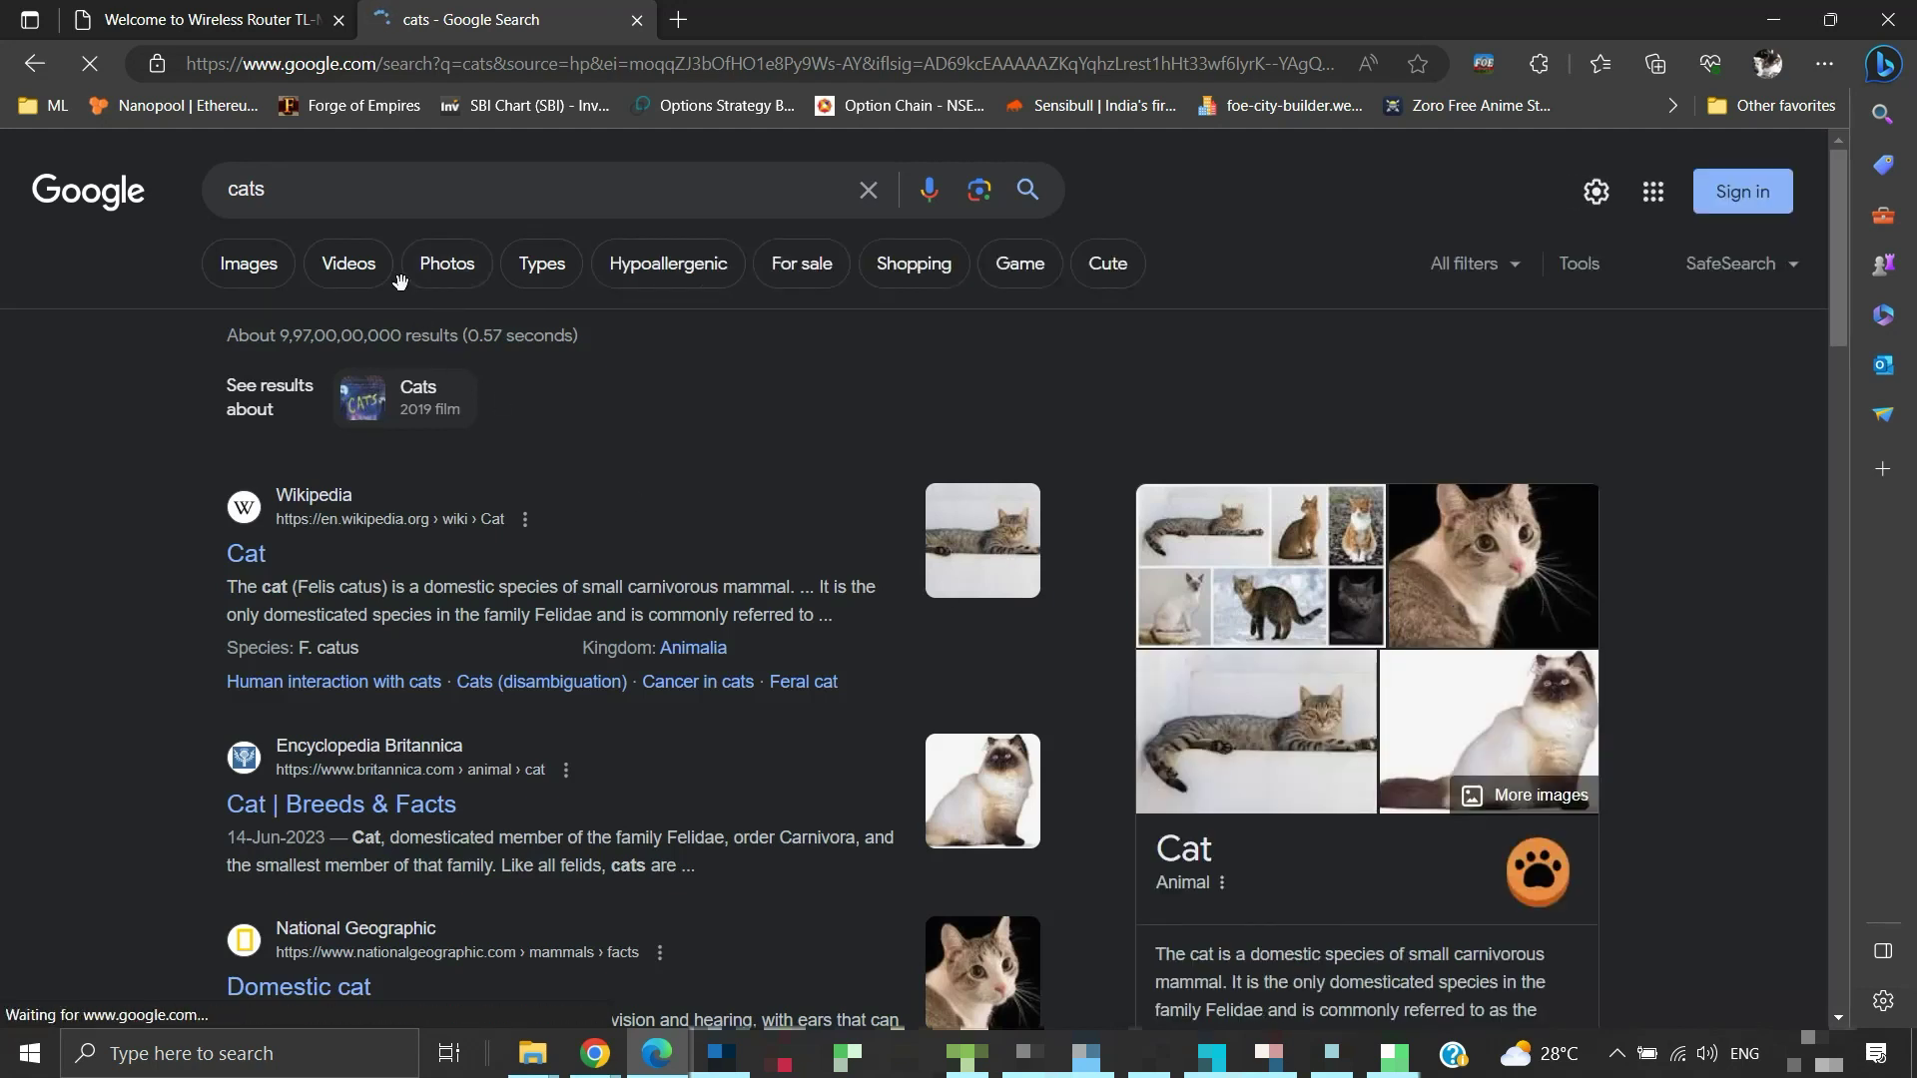
left_click(277, 282)
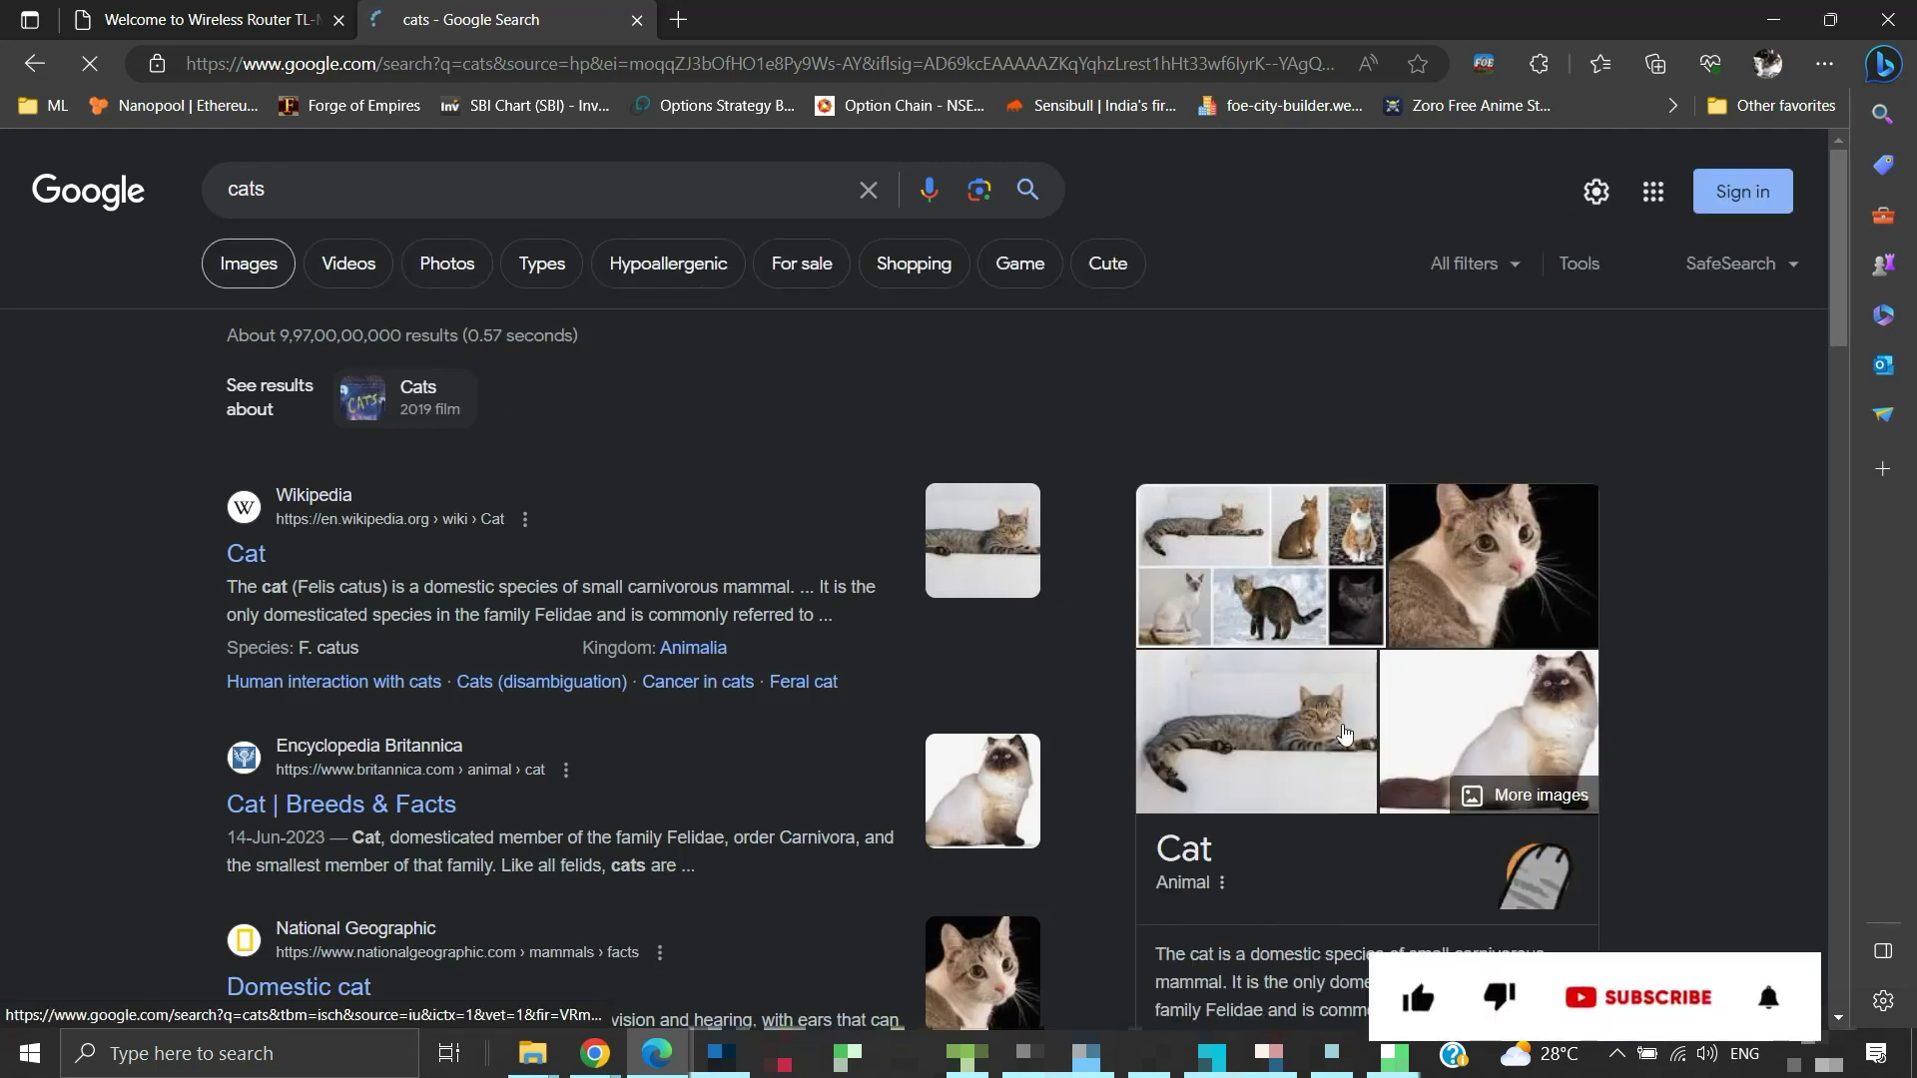